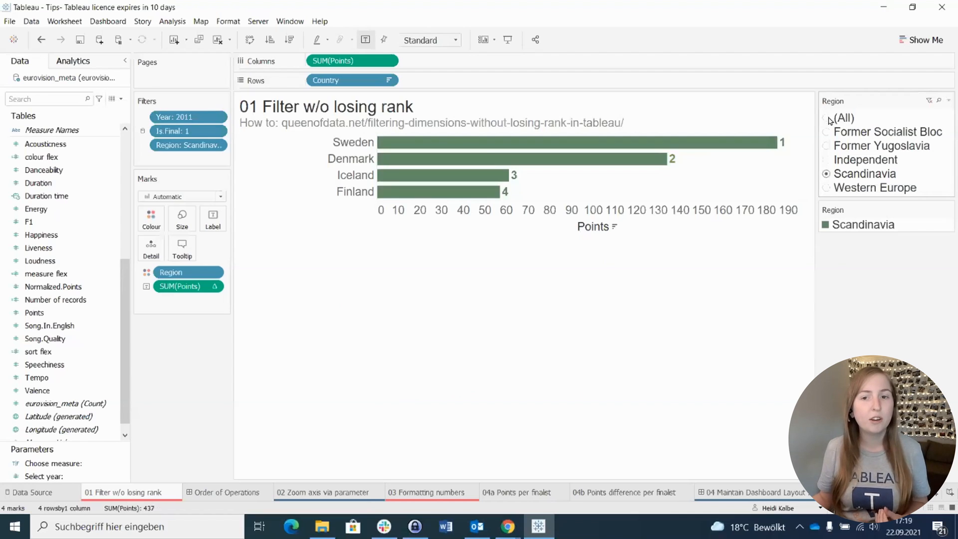
Step: Create a calculated field named "region filter" with the formula LOOKUP(MIN([Region]),0)
left_click(121, 101)
left_click(90, 111)
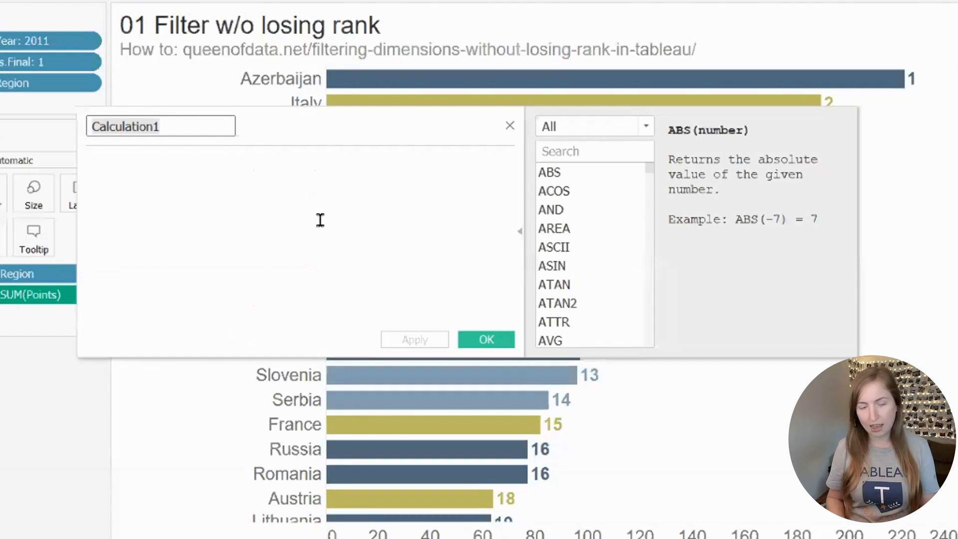
type("region filter")
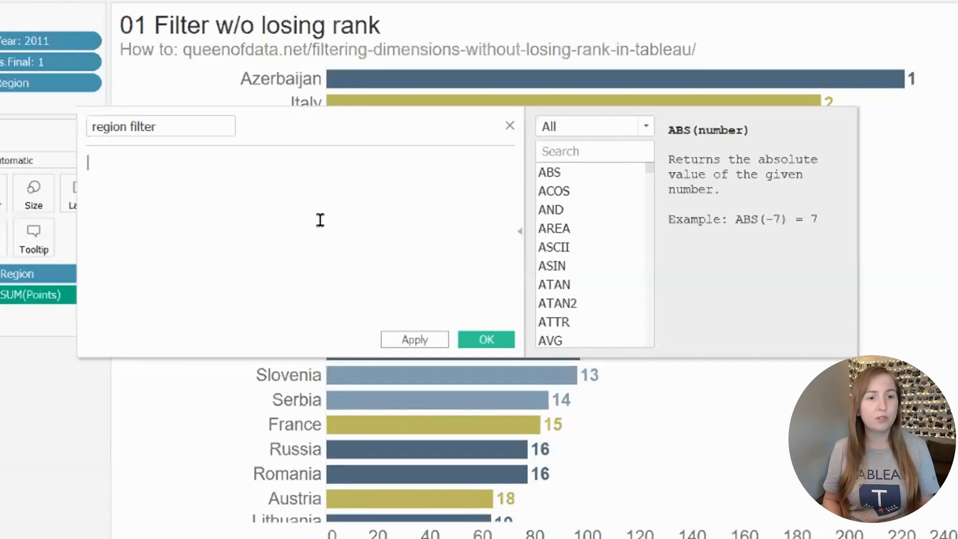
left_click(320, 220)
type("LOOK")
key("Return")
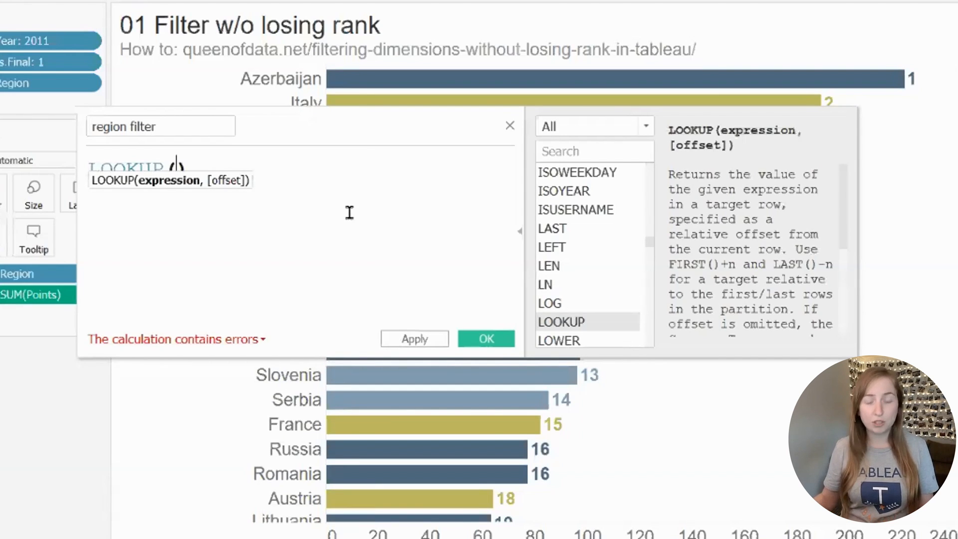
type("min")
key("Return")
type("region")
key("Return")
key("Right")
type(",0")
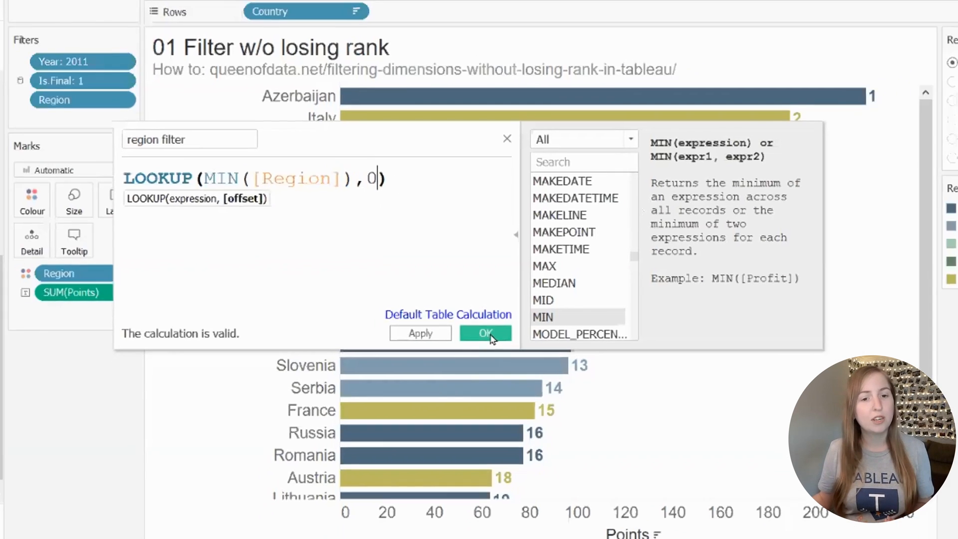
left_click(487, 340)
Step: Filter the view by the region filter field, keeping only Scandinavia
left_click_drag(81, 327, 190, 155)
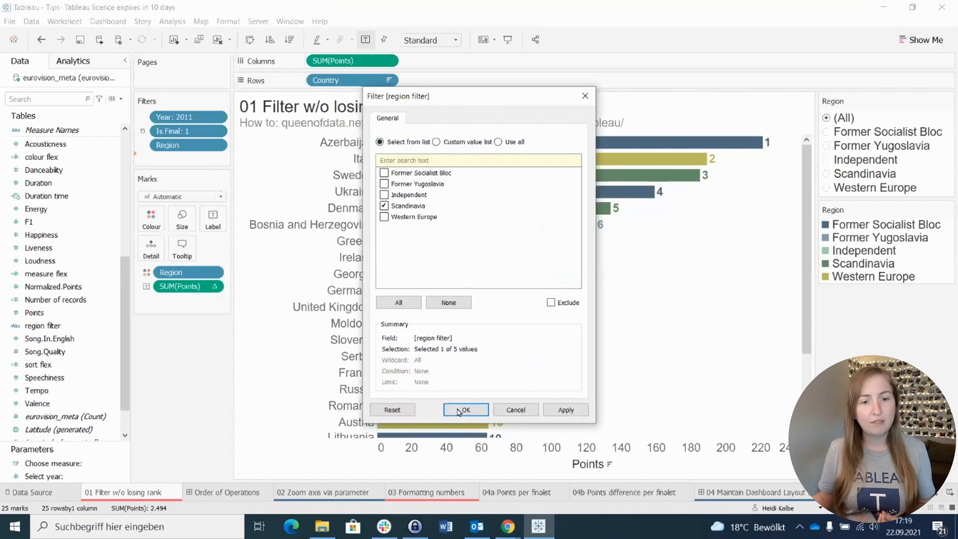
left_click(459, 410)
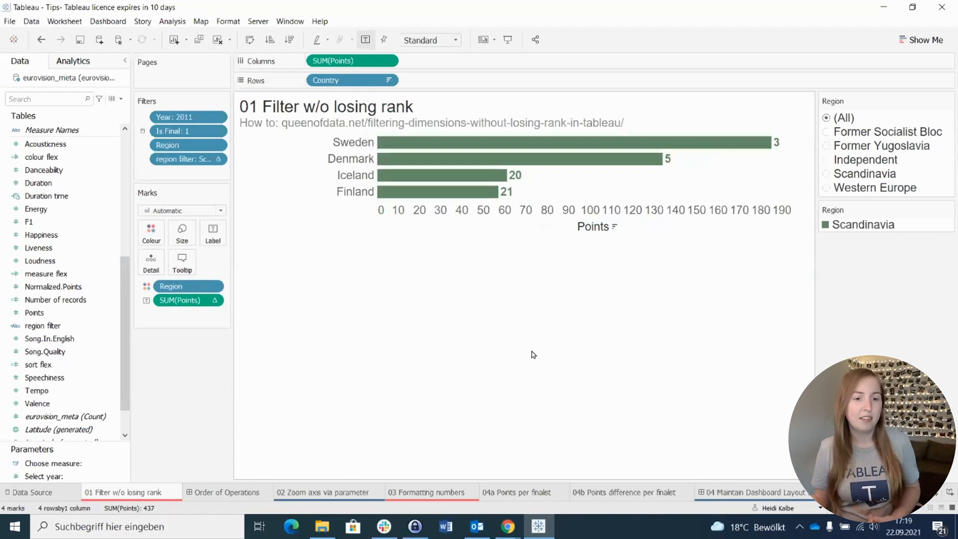
Step: On the "02 Zoom axis via parameter" sheet, start a new parameter named "Zoom axis?" with the Boolean data type
left_click(345, 493)
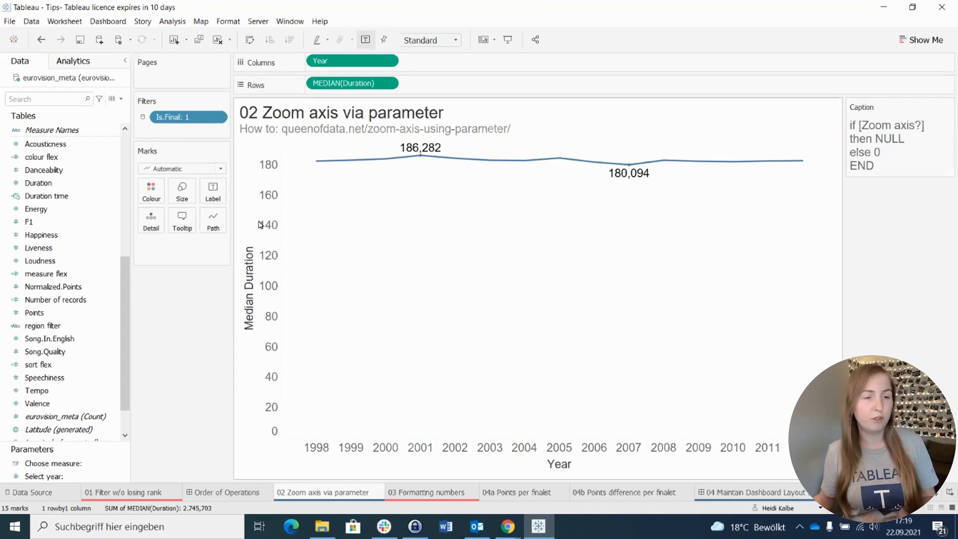
left_click(121, 99)
left_click(55, 121)
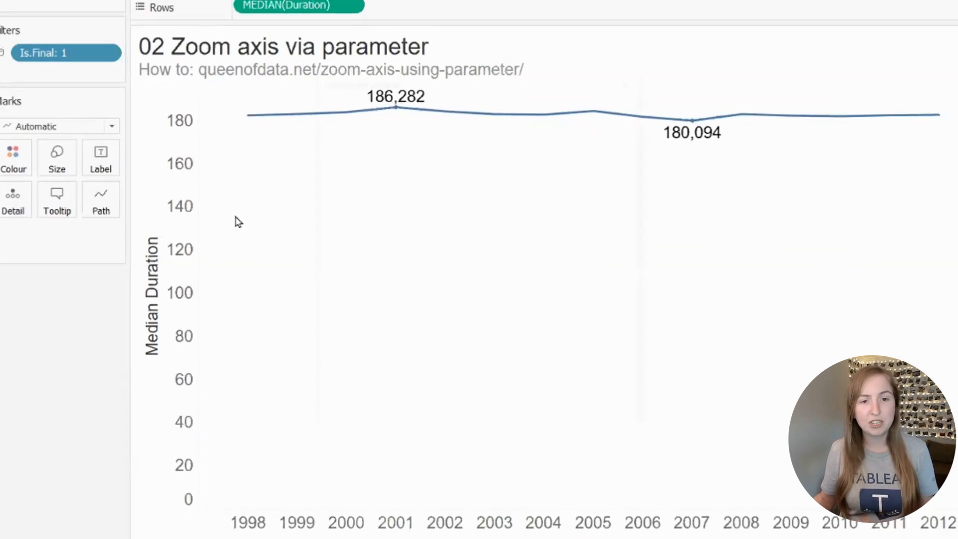
type("Zoom axis")
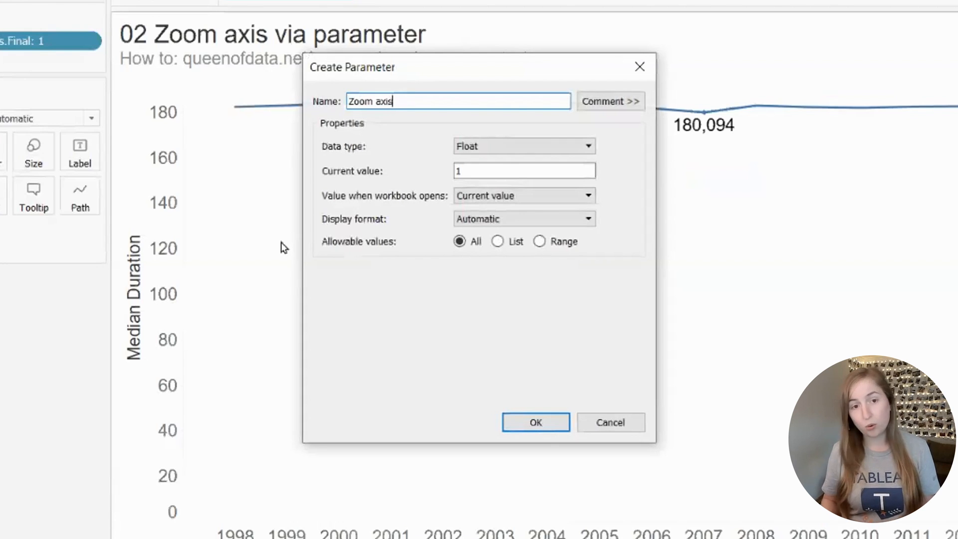
left_click(484, 149)
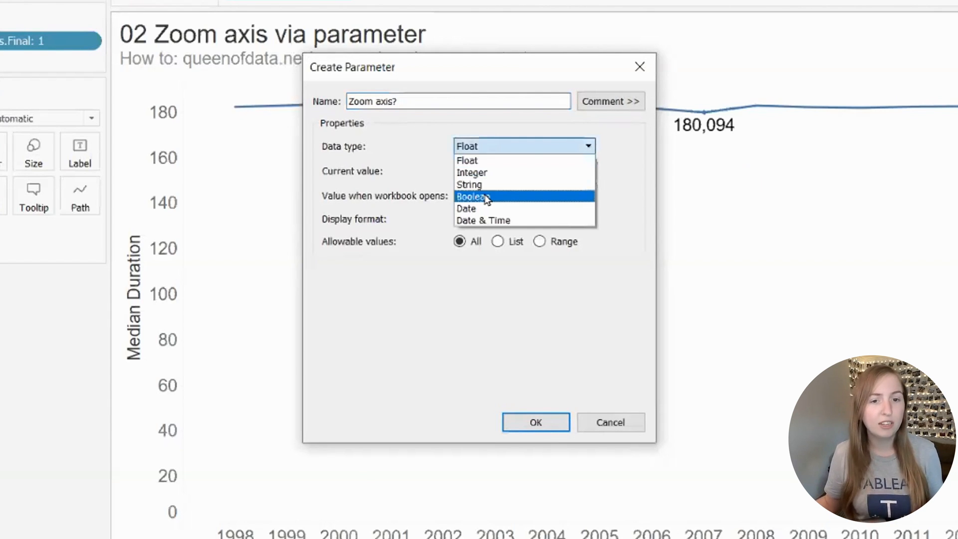
left_click(485, 196)
Step: Set the parameter's aliases to "Yes, zoom" for True and "No, show in full" for False, and create it
left_click(431, 290)
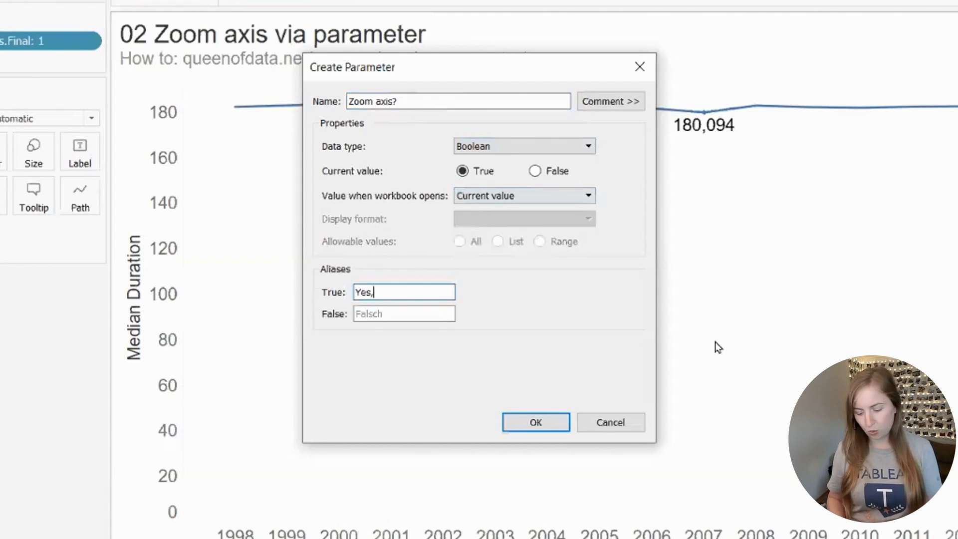
type("Yes, zoom")
key("Tab")
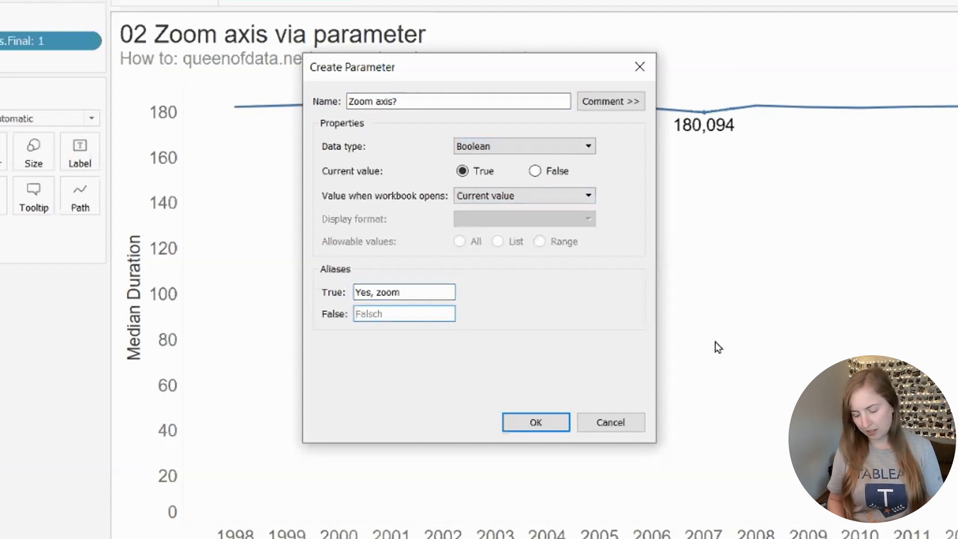
type("No, show in fu")
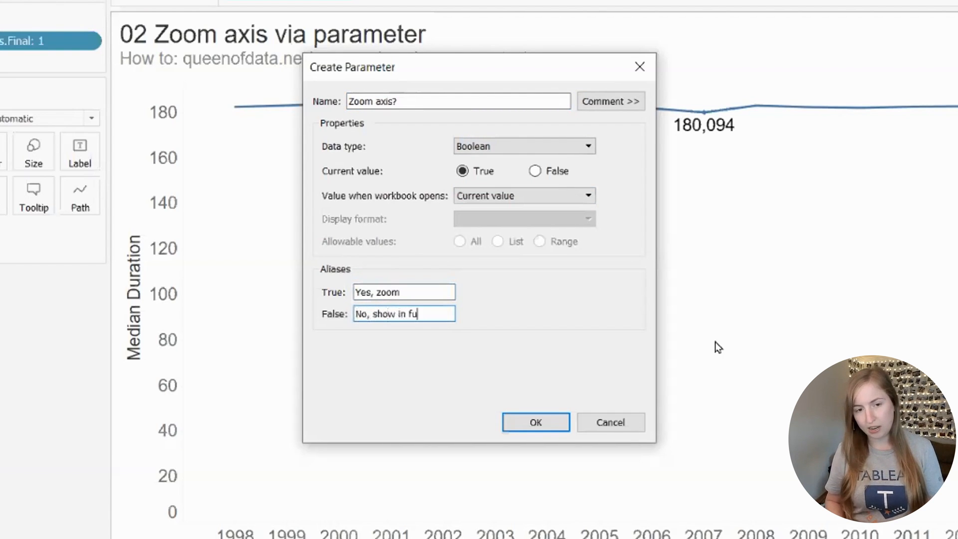
type("ll")
key("Return")
Step: Show the Zoom axis? parameter control beside the chart and display it as a single value list
right_click(102, 475)
left_click(125, 297)
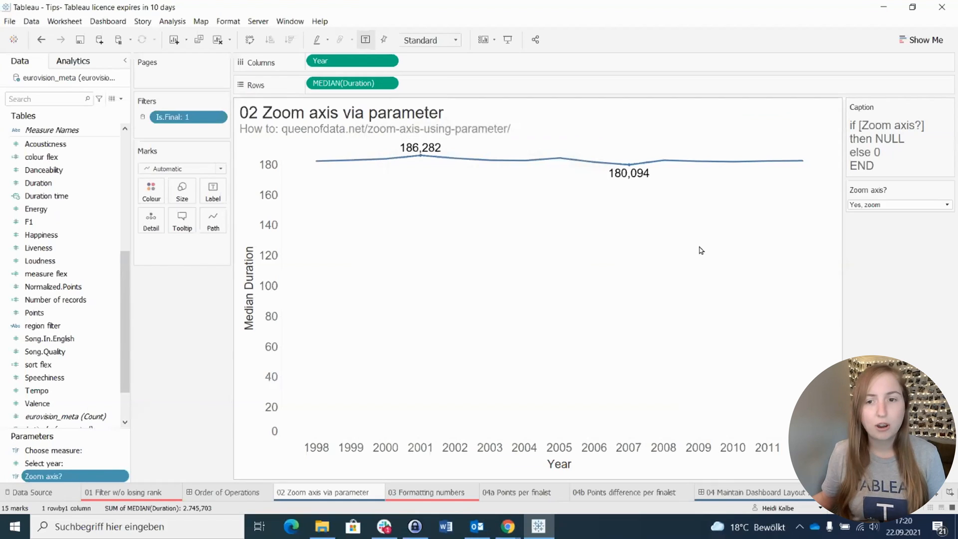
left_click(948, 191)
left_click(876, 252)
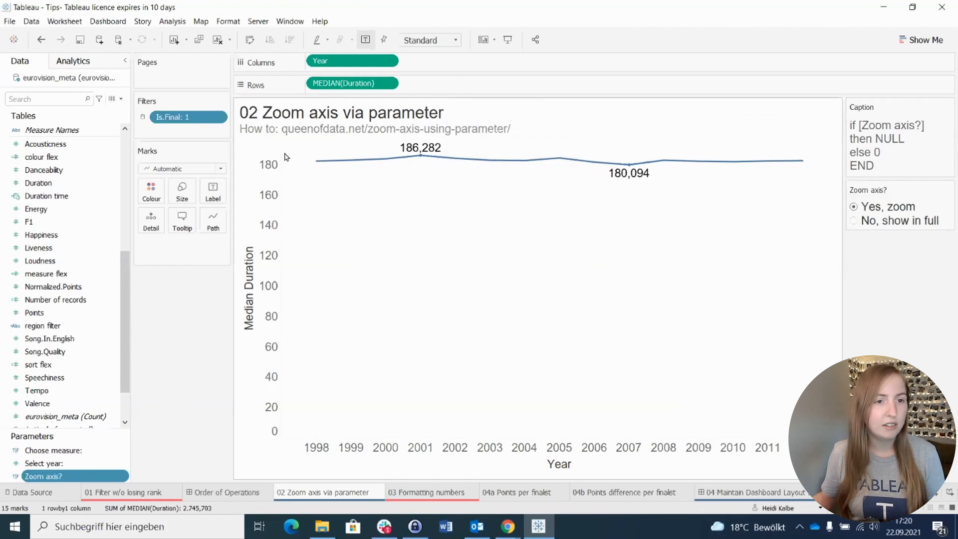
Step: Create a calculated field named "zero line" with the formula if [Zoom axis?] then NULL else 0 END
left_click(121, 98)
left_click(55, 106)
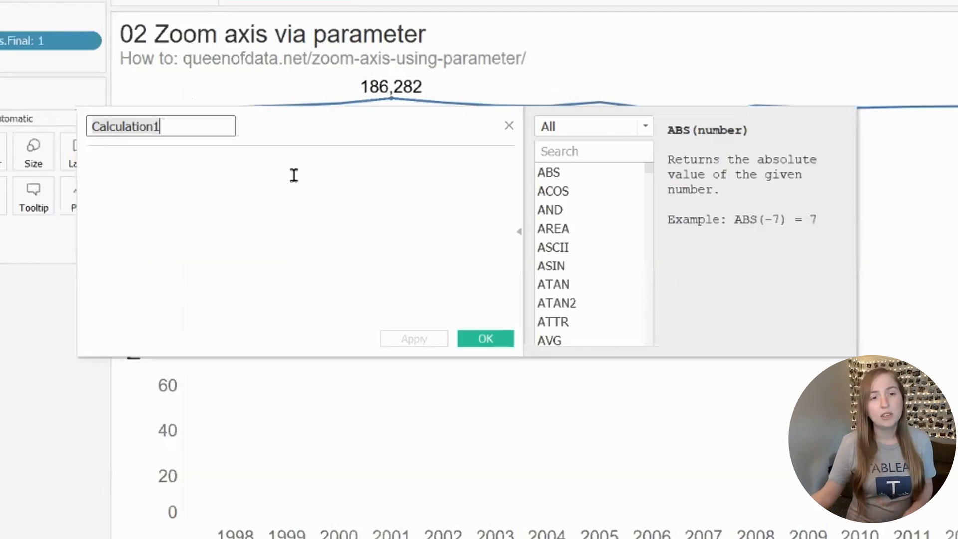
type("zero line")
left_click(296, 176)
type("if zo")
key("Return")
type("then nul")
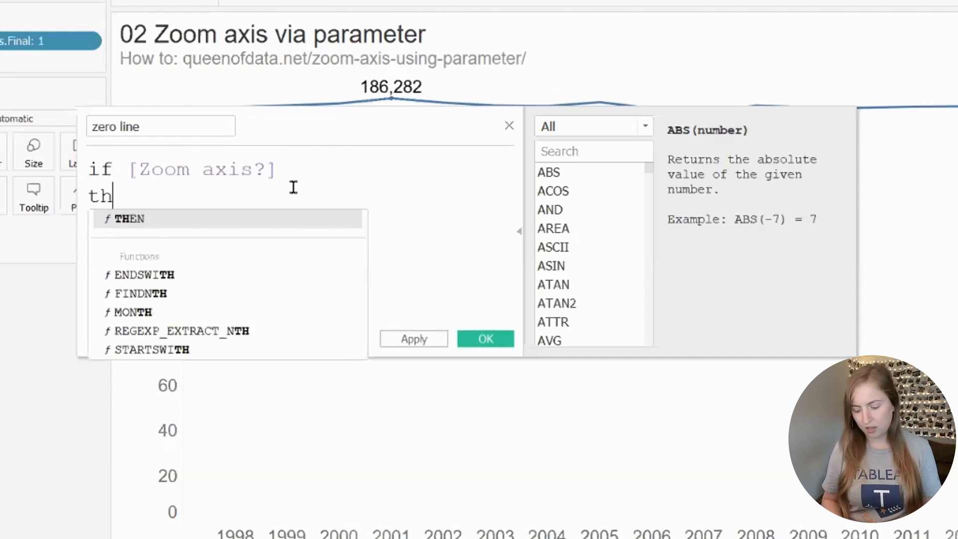
key("Return")
key("Return")
type("else end")
key("Return")
left_click(485, 339)
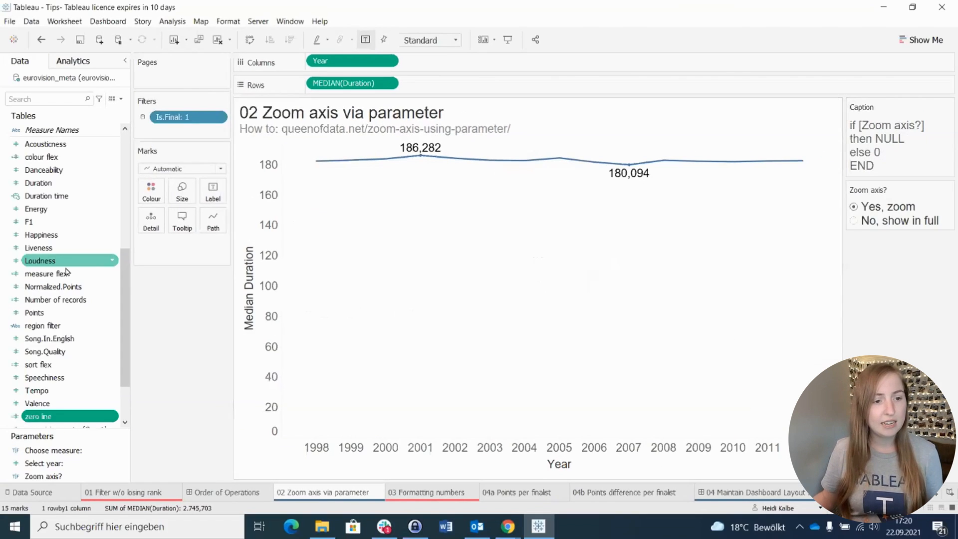
Step: Add zero line to the marks as detail and create an unlabelled reference line for SUM(zero line) on the Median Duration axis
left_click_drag(90, 418, 170, 245)
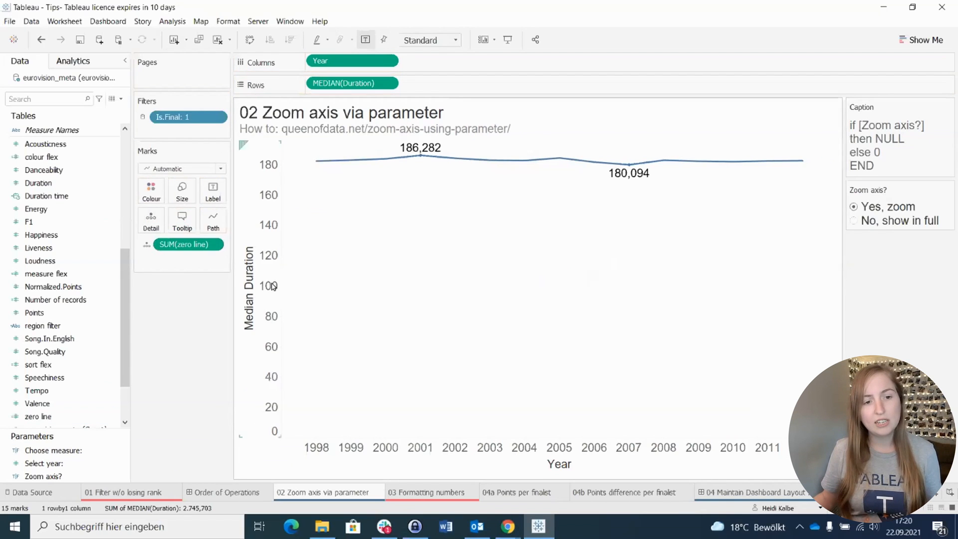
right_click(272, 286)
left_click(321, 364)
left_click(432, 204)
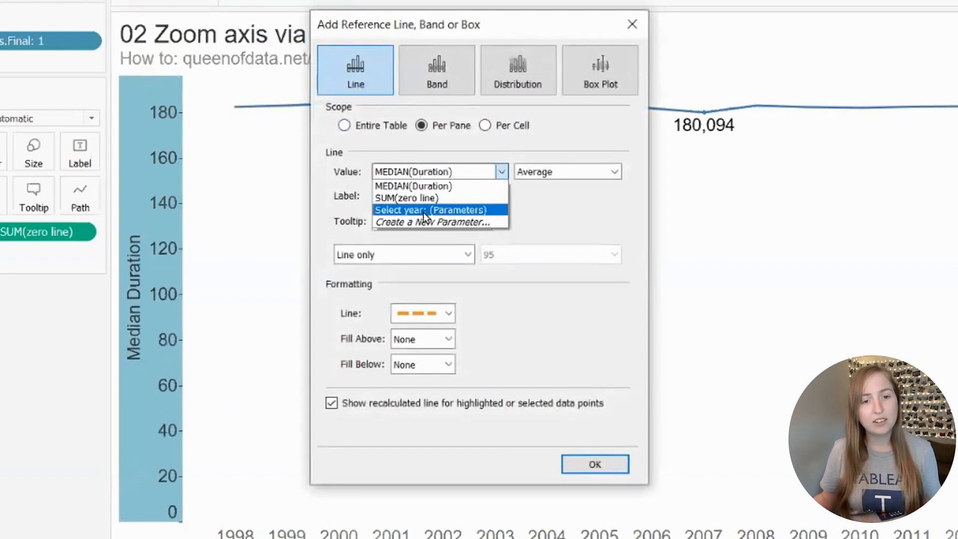
left_click(424, 198)
left_click(444, 197)
left_click(431, 212)
left_click(595, 464)
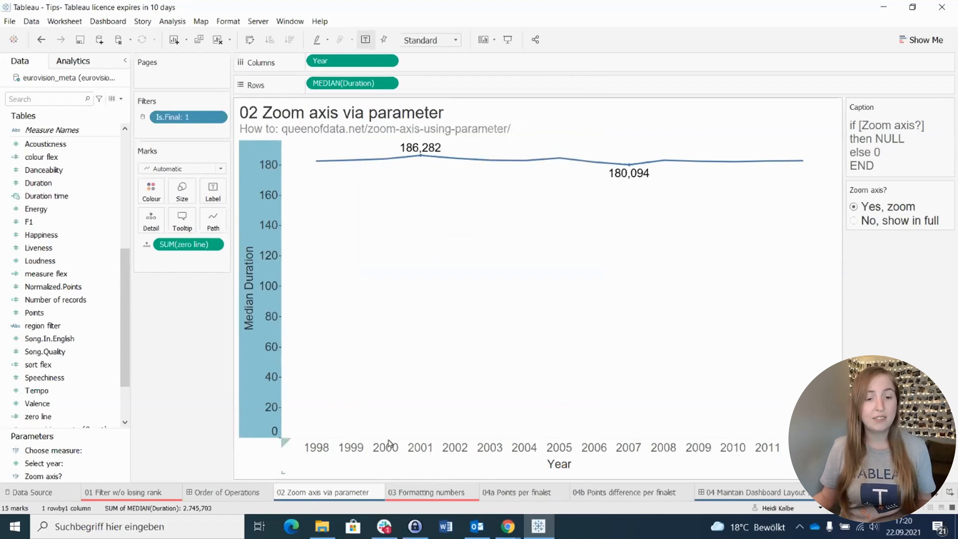
left_click(569, 343)
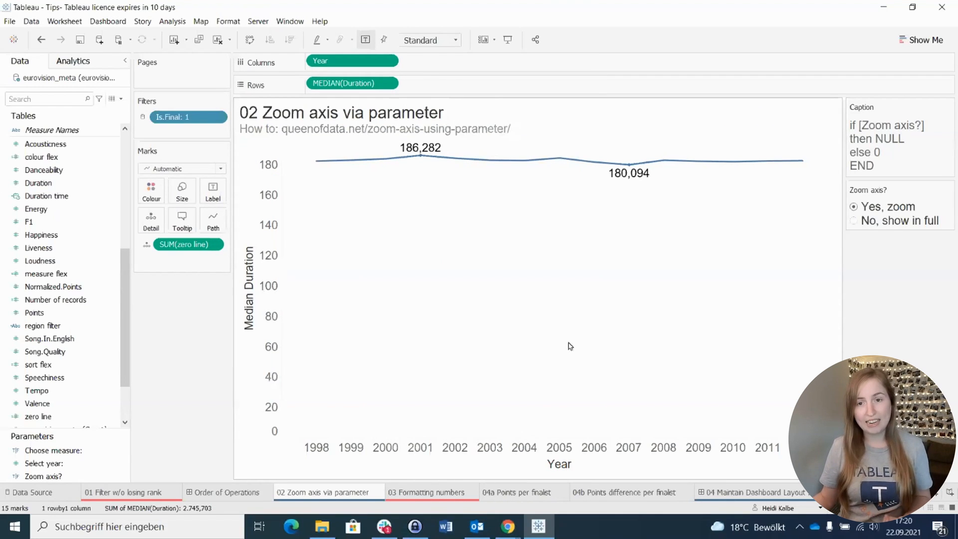
Step: Turn off Include zero for the Median Duration axis and test both options of the Zoom axis? parameter
left_click(856, 221)
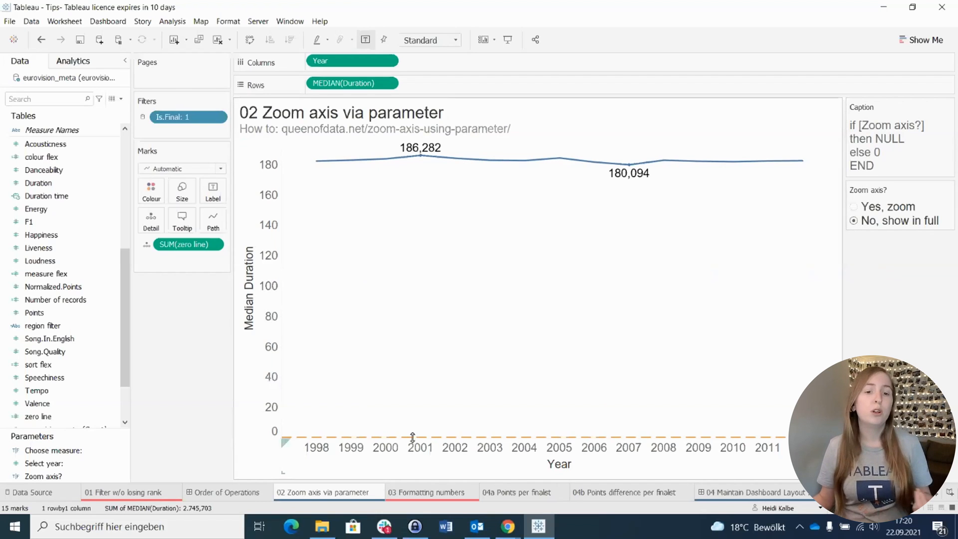
double_click(269, 250)
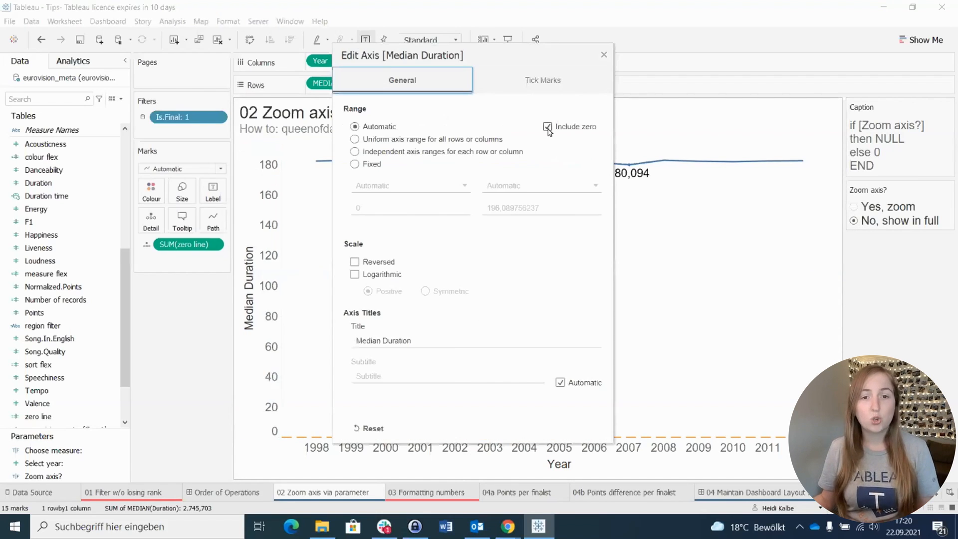
left_click(548, 127)
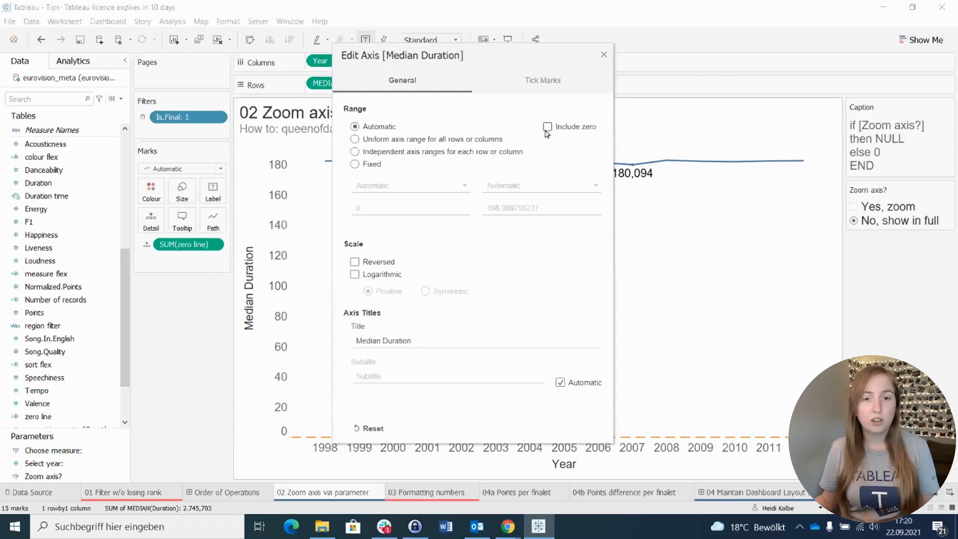
left_click(603, 55)
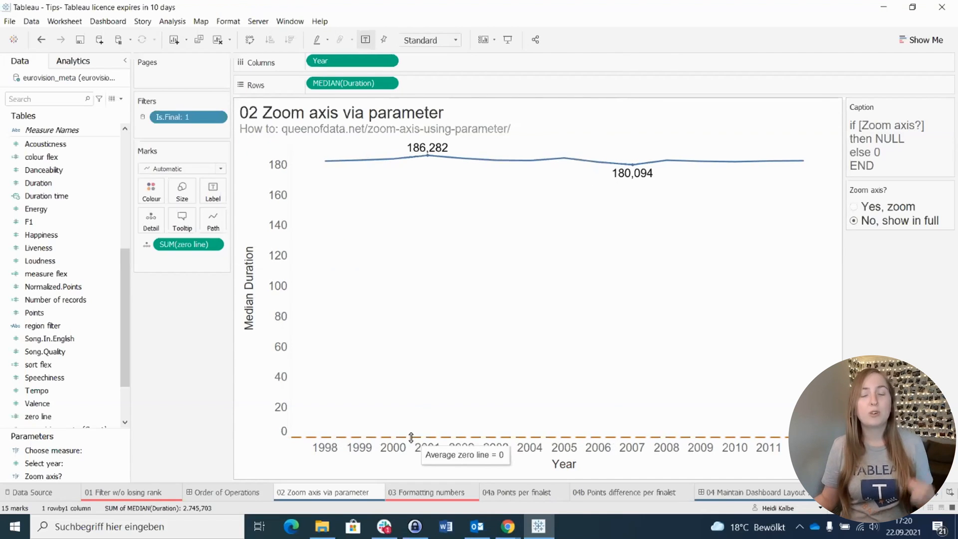
left_click(854, 207)
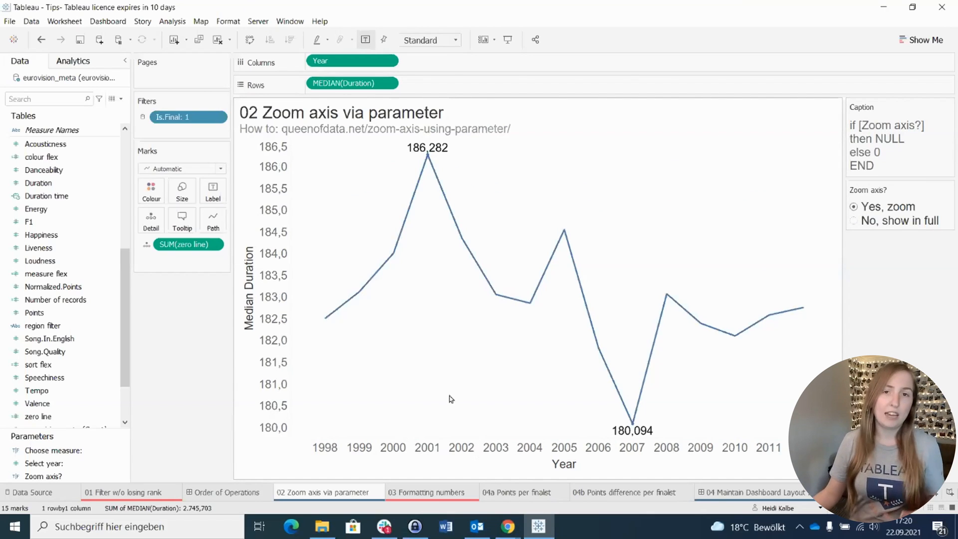
left_click(854, 221)
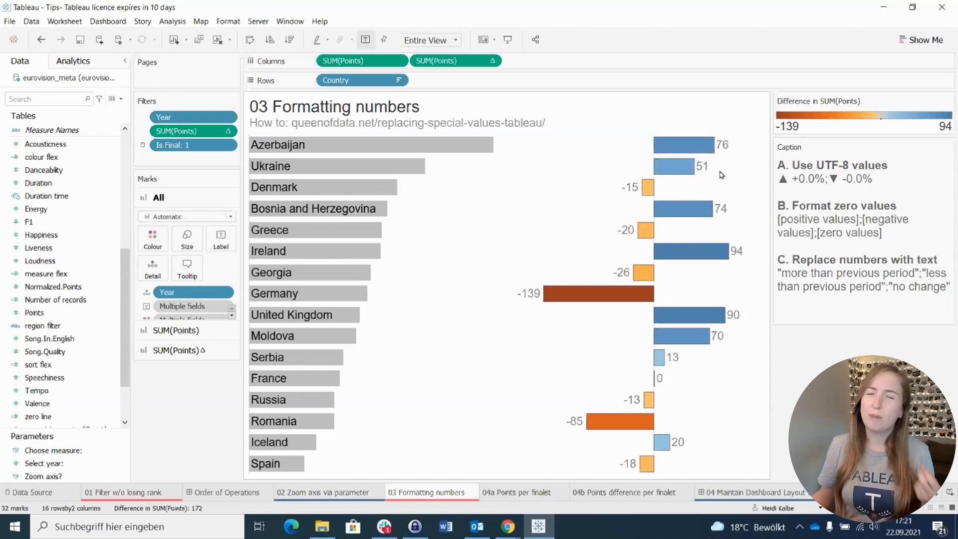
right_click(459, 60)
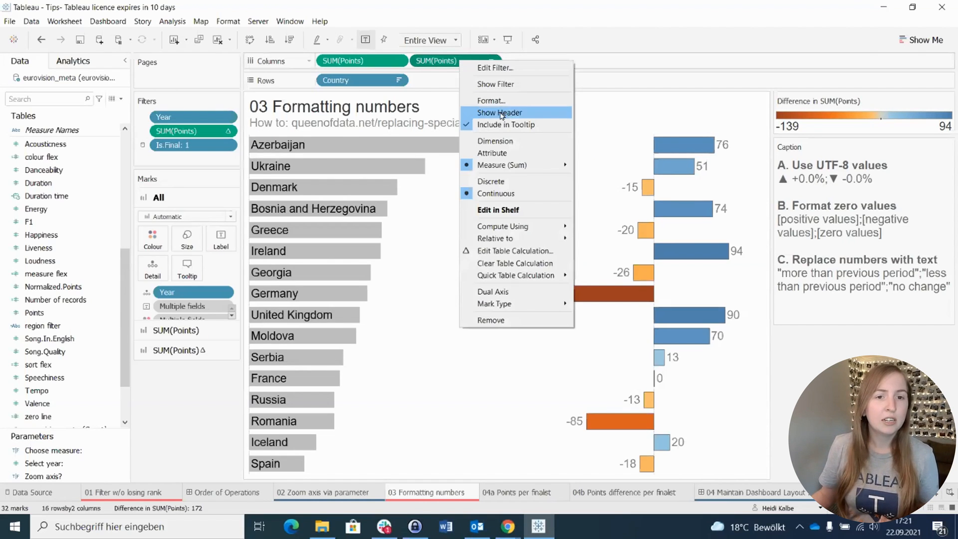
left_click(499, 111)
right_click(451, 60)
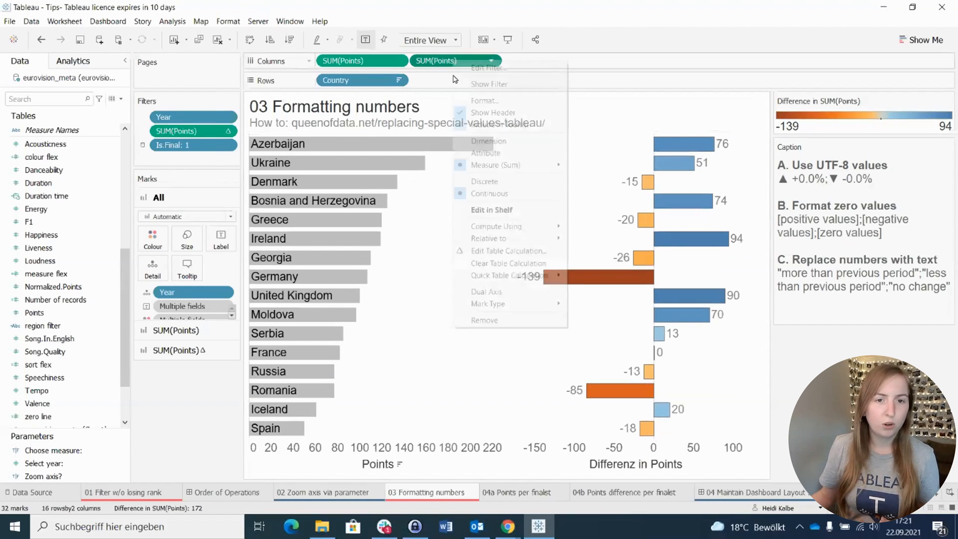
left_click(494, 111)
Step: Give the Difference in SUM(Points) pane values the custom number format +#,##0;-#,##0
right_click(446, 60)
left_click(464, 96)
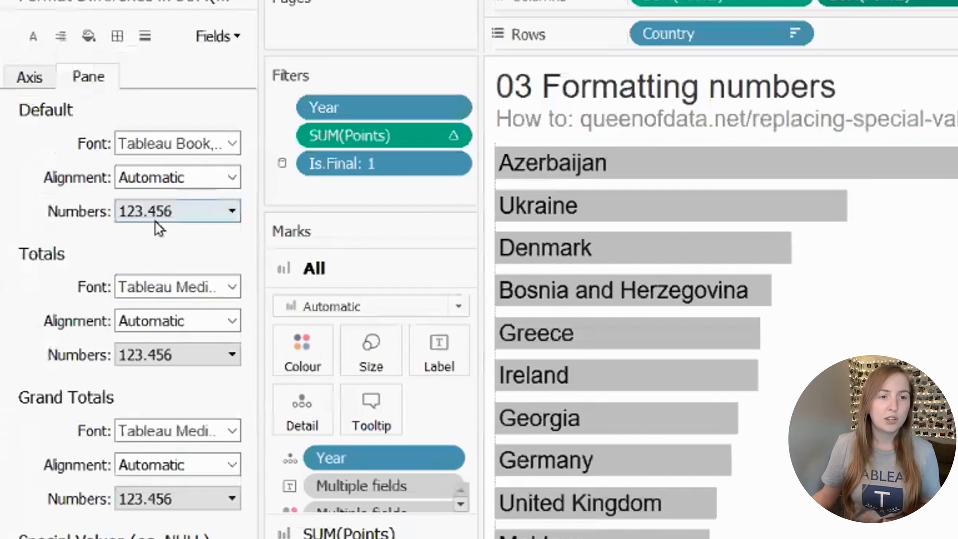
left_click(171, 198)
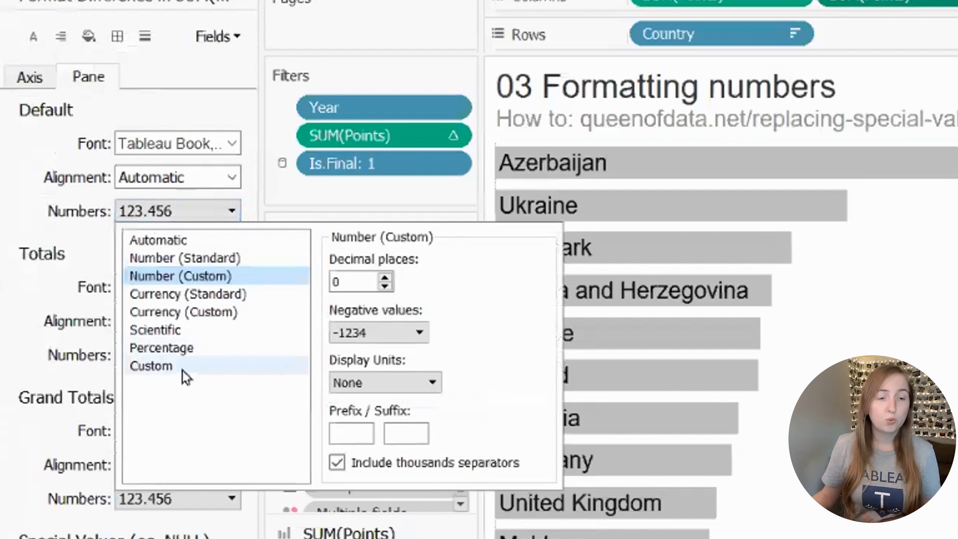
left_click(158, 331)
left_click(331, 282)
type("+#,##0;-#,##0")
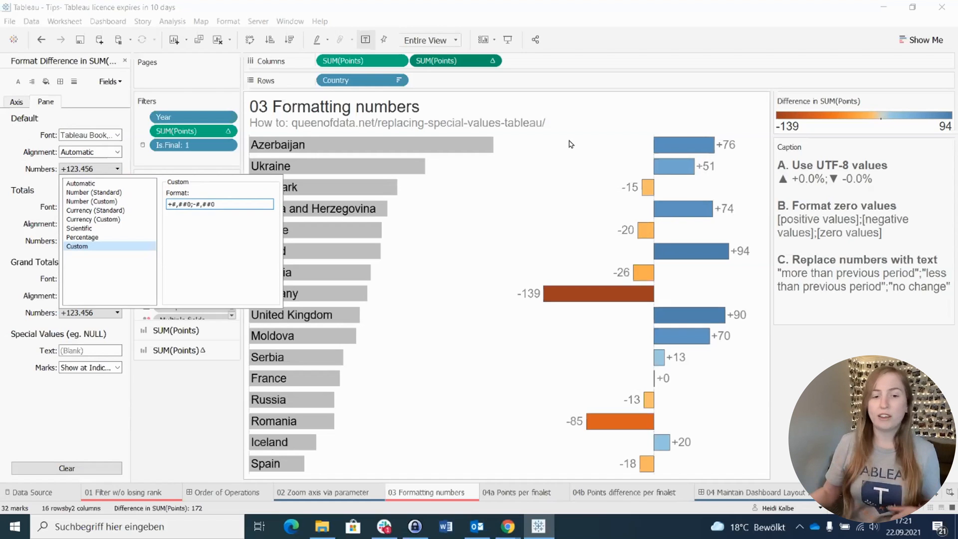
Step: Switch to Chrome and search Google for "utf8 triangle"
left_click(508, 526)
left_click(426, 238)
type("utf8")
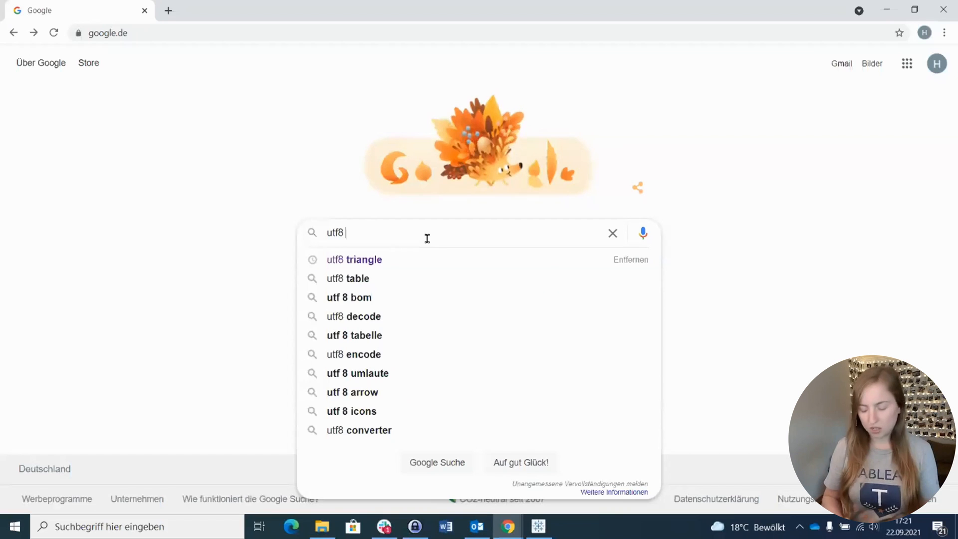
type(" 8")
key("BackSpace")
type("tr")
key("Down")
key("Return")
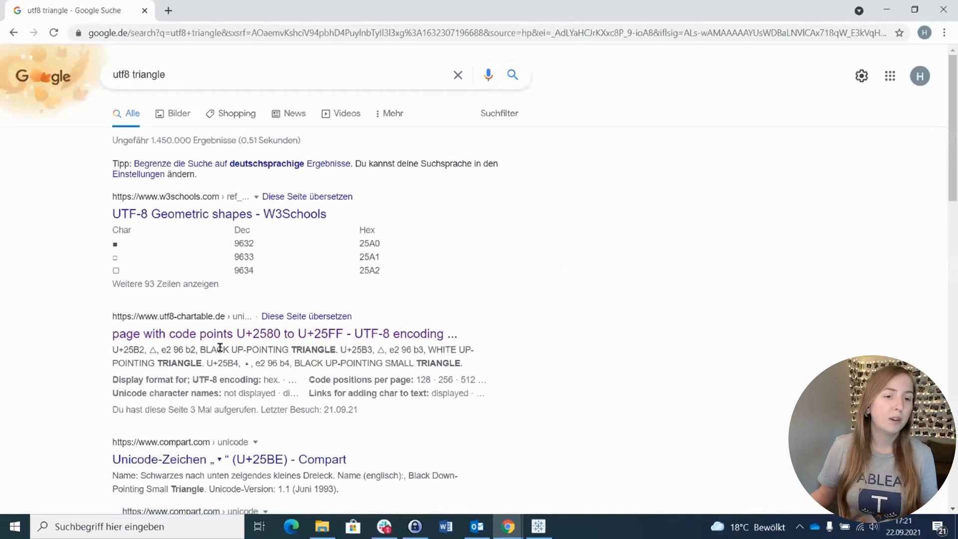
Step: Open the utf8-chartable page of code points U+2580 to U+25FF and copy the black up-pointing and down-pointing triangles
left_click(228, 338)
scroll(192, 316, "down", 7)
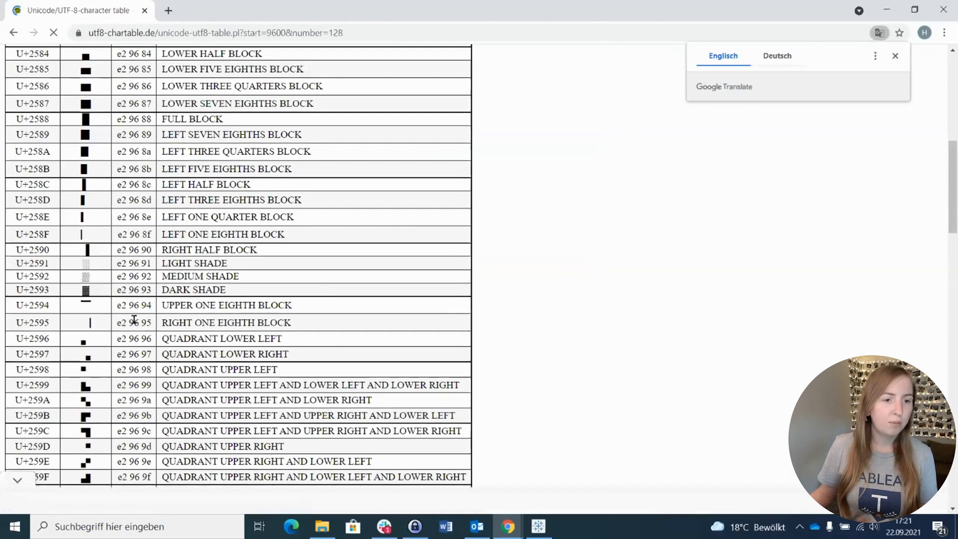
scroll(149, 355, "down", 8)
double_click(86, 177)
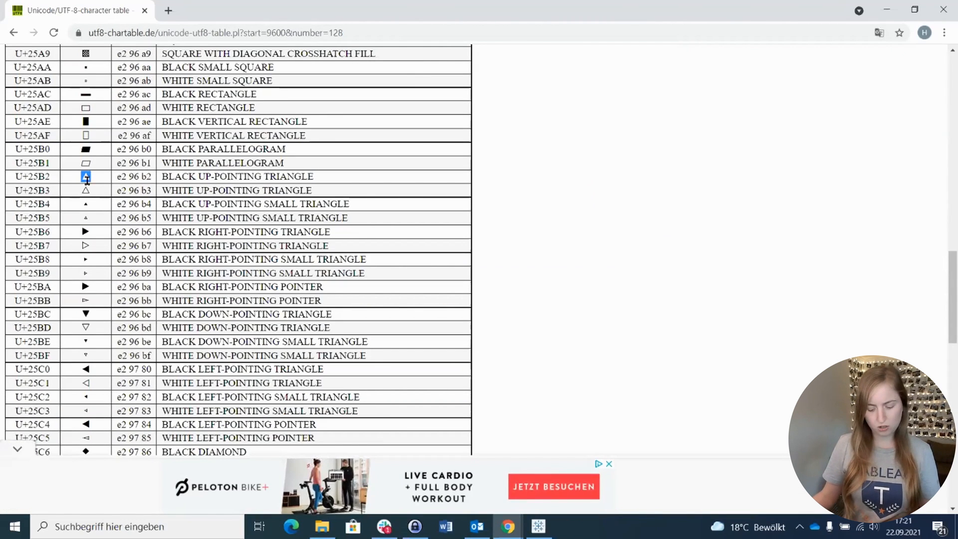
double_click(85, 314)
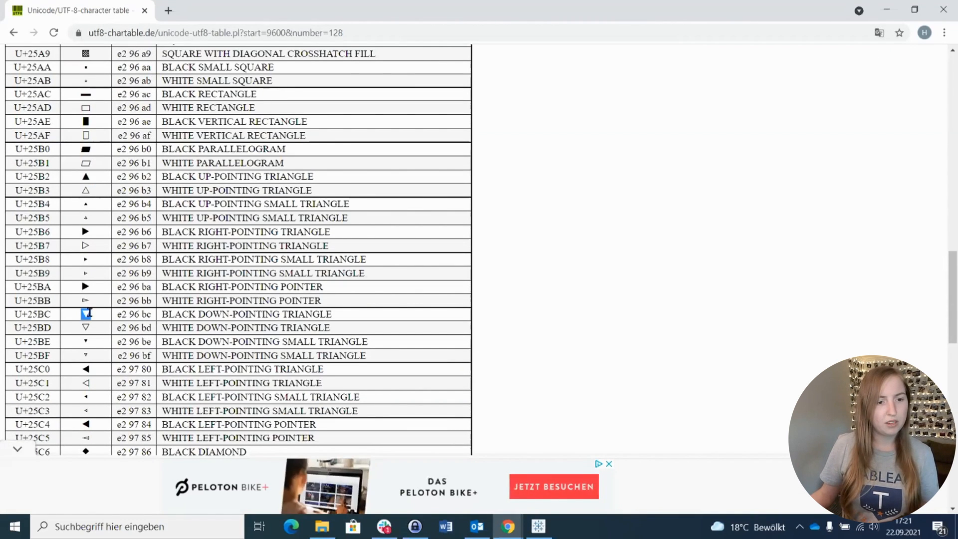
Step: Switch back to Tableau and insert the triangles into the pane's custom number format so it reads ▲+#,##0;▼-#,##0
key("alt+Tab")
left_click(90, 170)
left_click(169, 205)
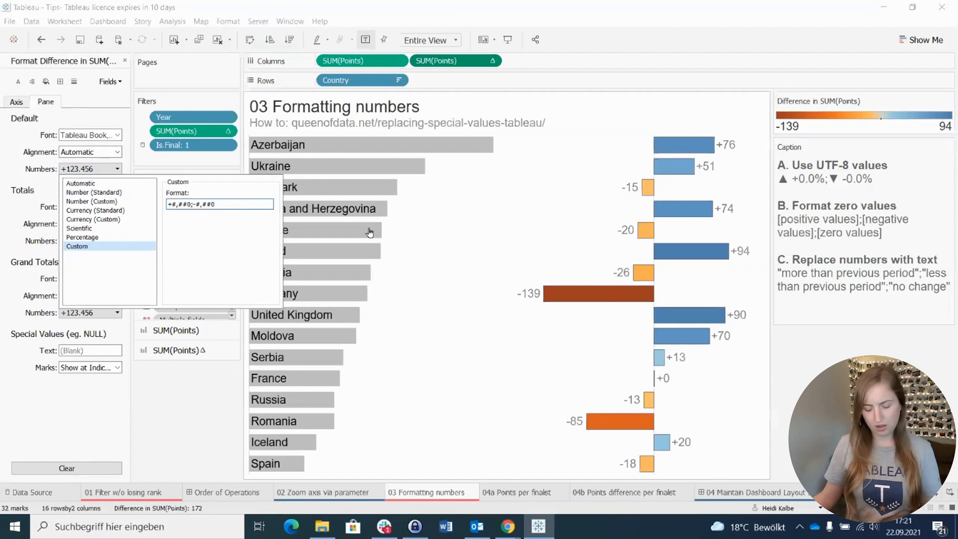
key("super+v")
key("Down")
key("Return")
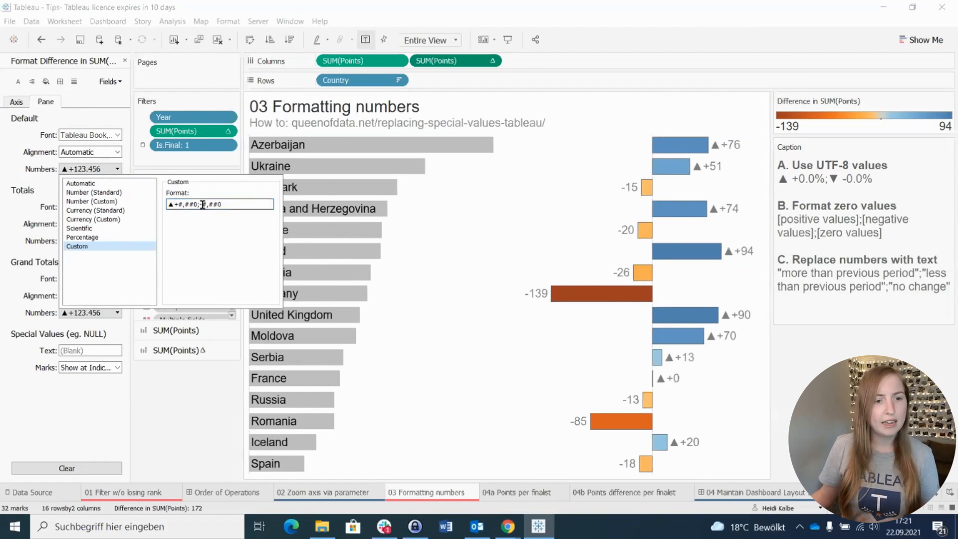
key("super+v")
key("Down")
key("Return")
key("Return")
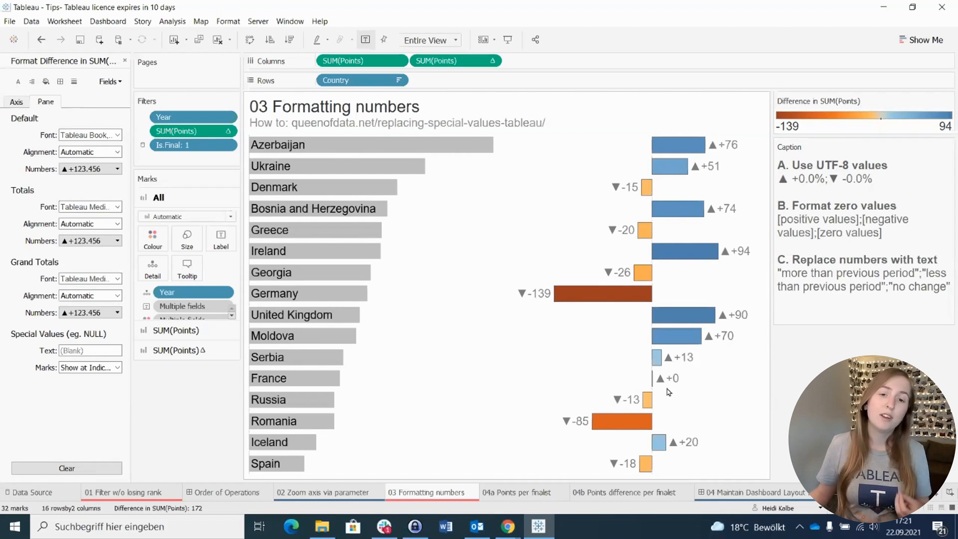
Step: Switch to the Chrome window with the character table, search Google for "plus minus sign" and copy the ± character
mouse_move(675, 384)
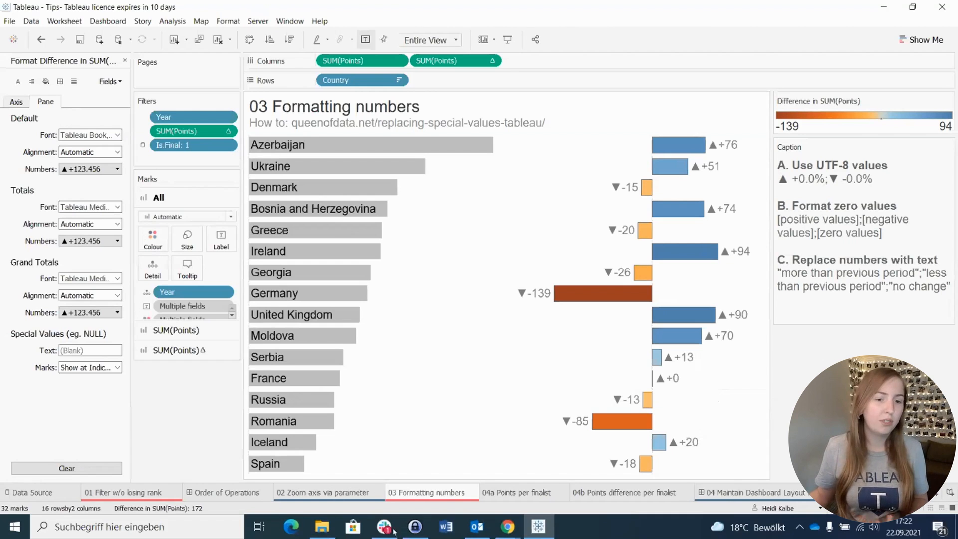
mouse_move(510, 530)
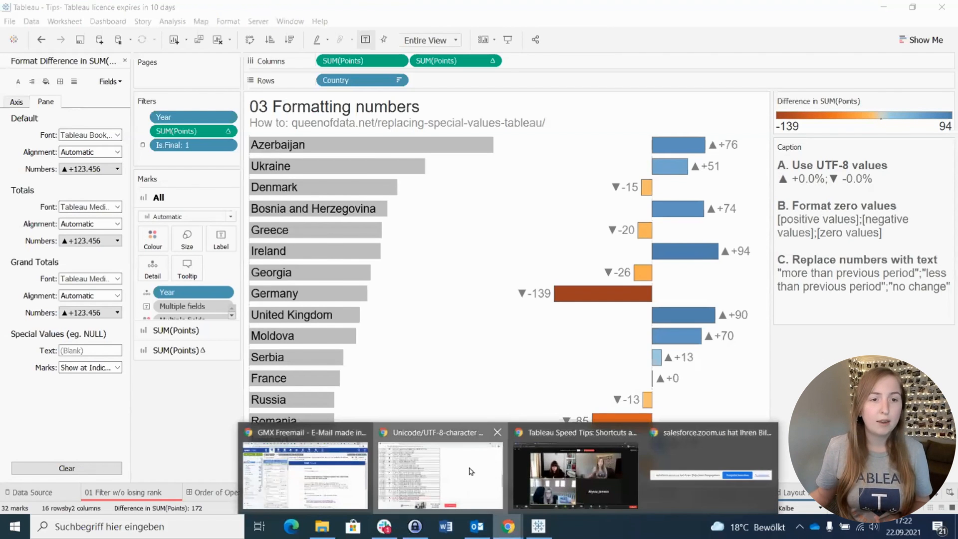
left_click(440, 473)
left_click(251, 31)
type("plus")
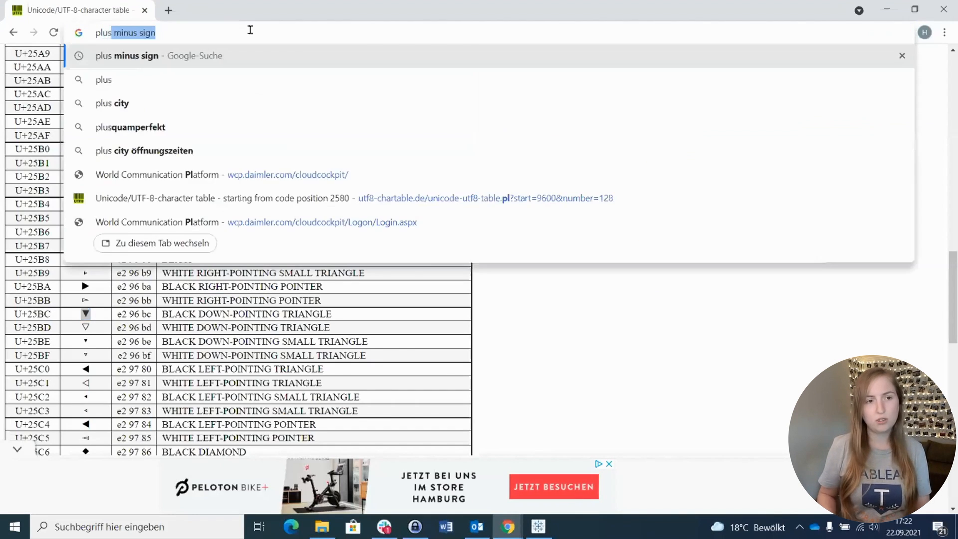
key("Return")
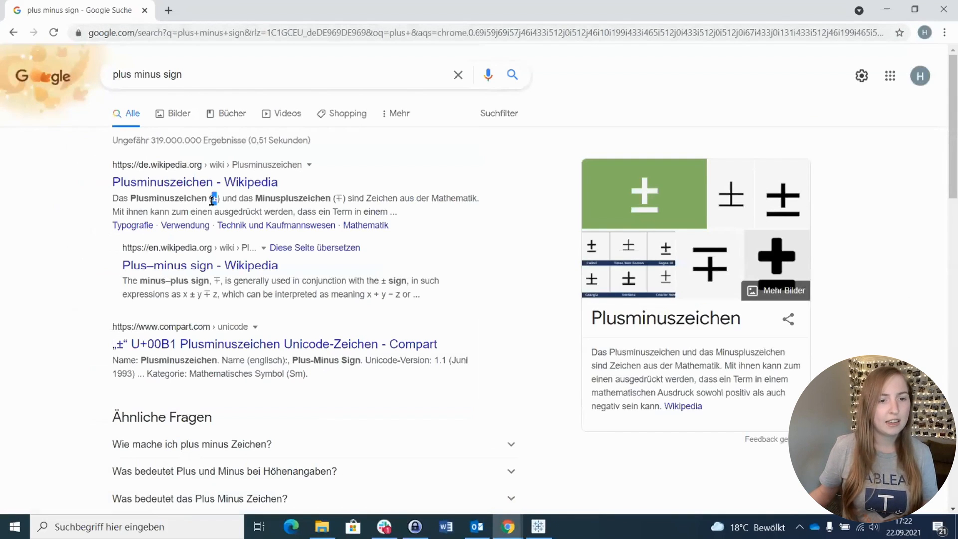
Step: Return to Tableau and add a zero-value section to the custom number format, making it ▲+#,##0;▼-#,##0;±0
key("alt+Tab")
left_click(117, 169)
left_click(241, 203)
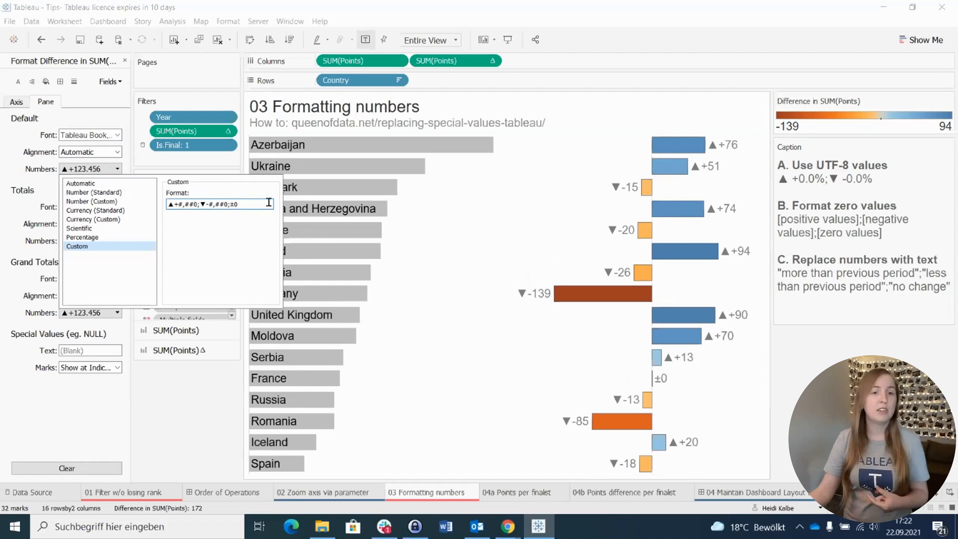
Step: Replace the custom number format with the text values "more";"less";"same"
left_click_drag(273, 204, 167, 204)
type("\"m")
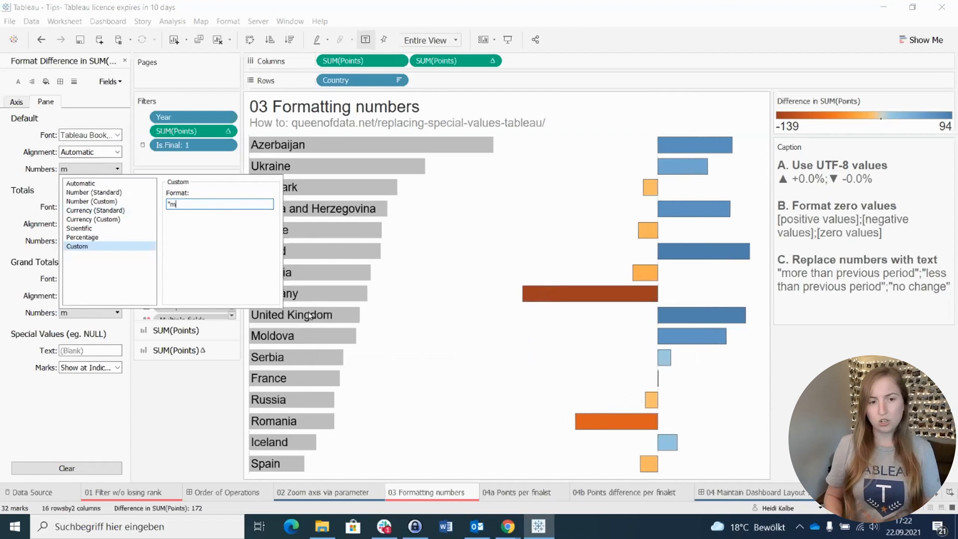
type("ore\";\"less\";\"same\"")
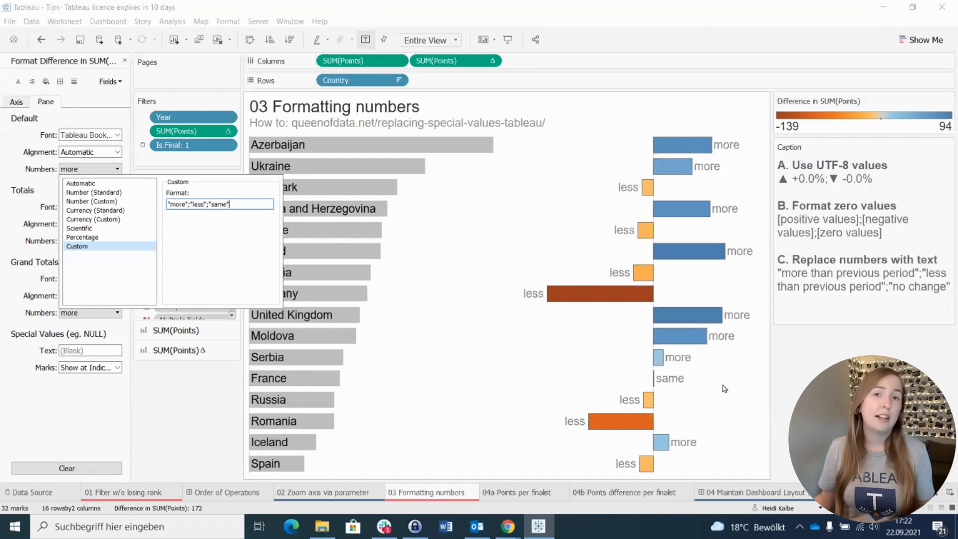
key("Return")
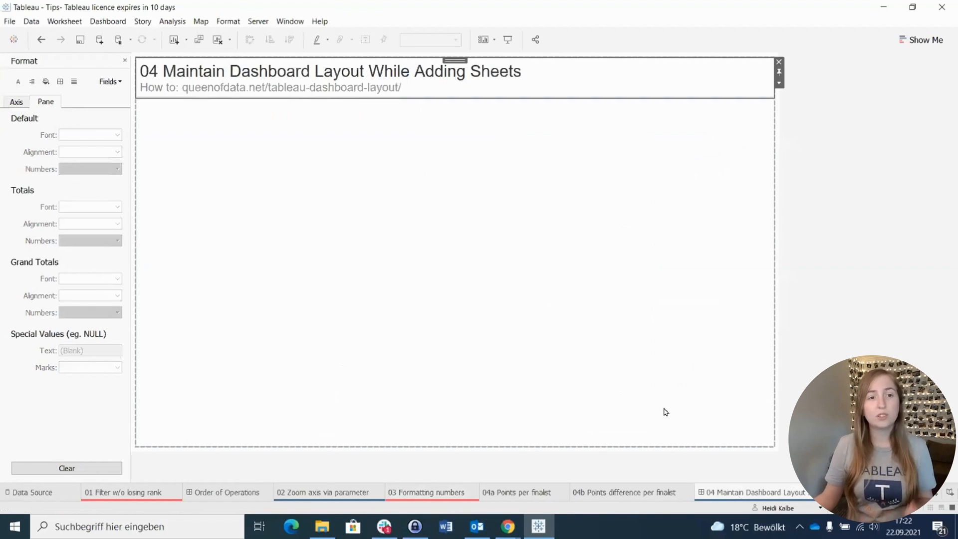
Step: On the 04 Maintain Dashboard Layout dashboard, close the Format pane and add the sheet 04a Points per finalist below the title
left_click(700, 216)
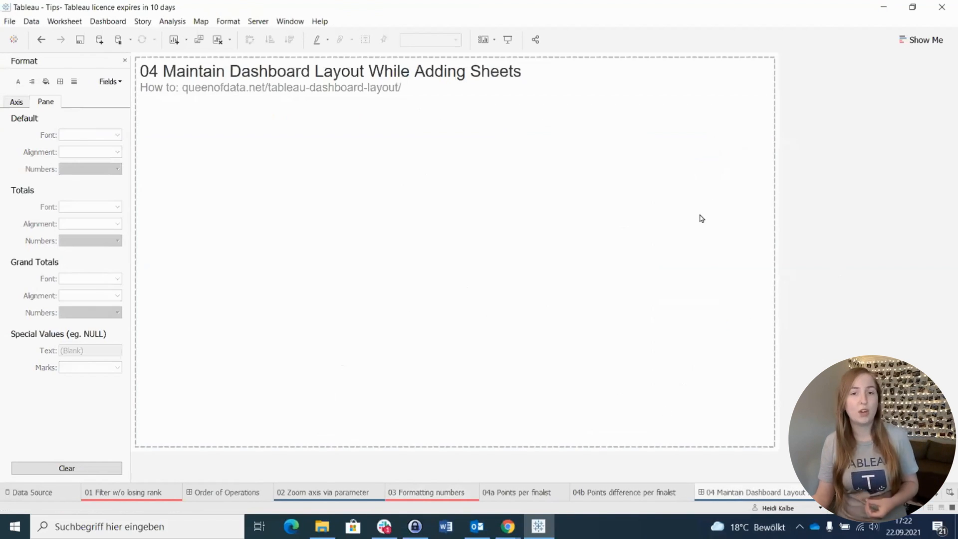
left_click(125, 60)
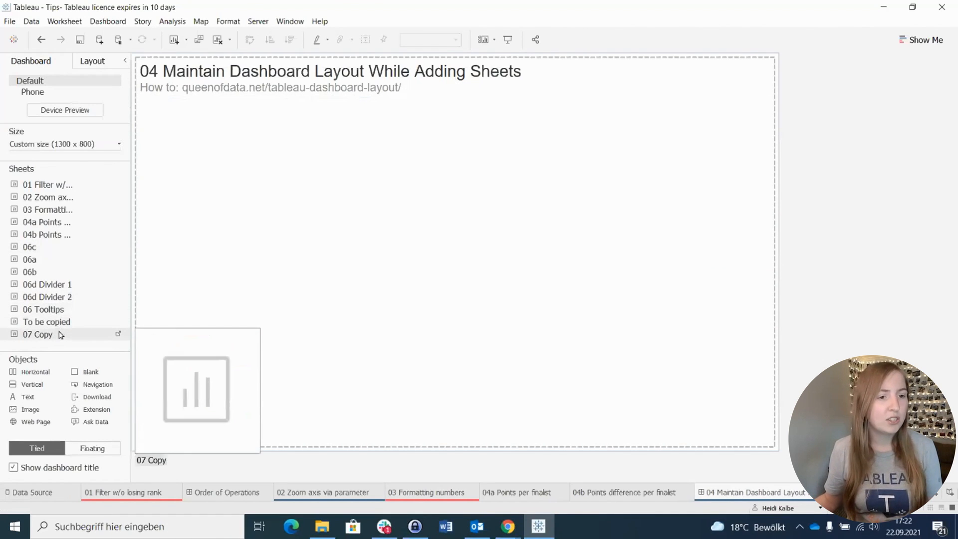
left_click_drag(45, 222, 282, 205)
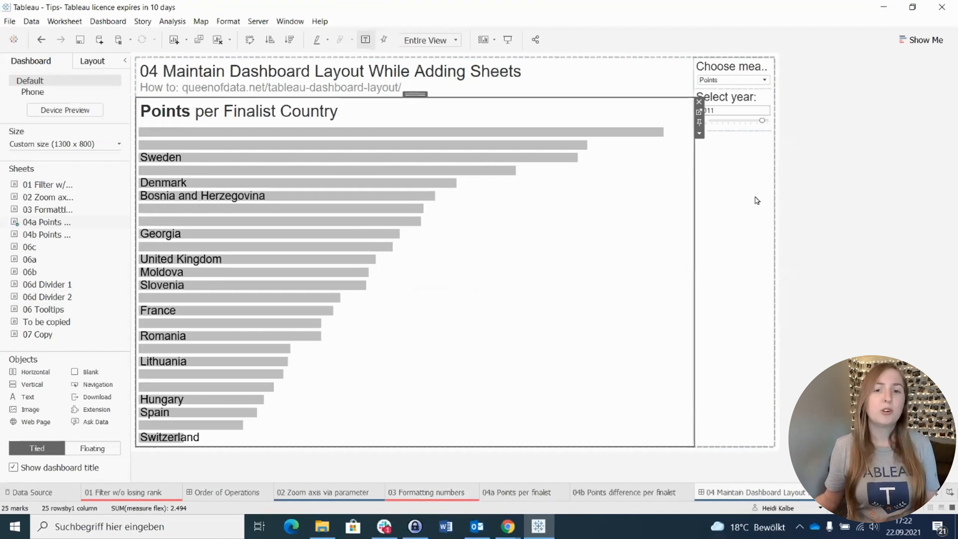
Step: Make the container holding Choose measure and Select year floating and move it beside the dashboard, outside its area
left_click(737, 219)
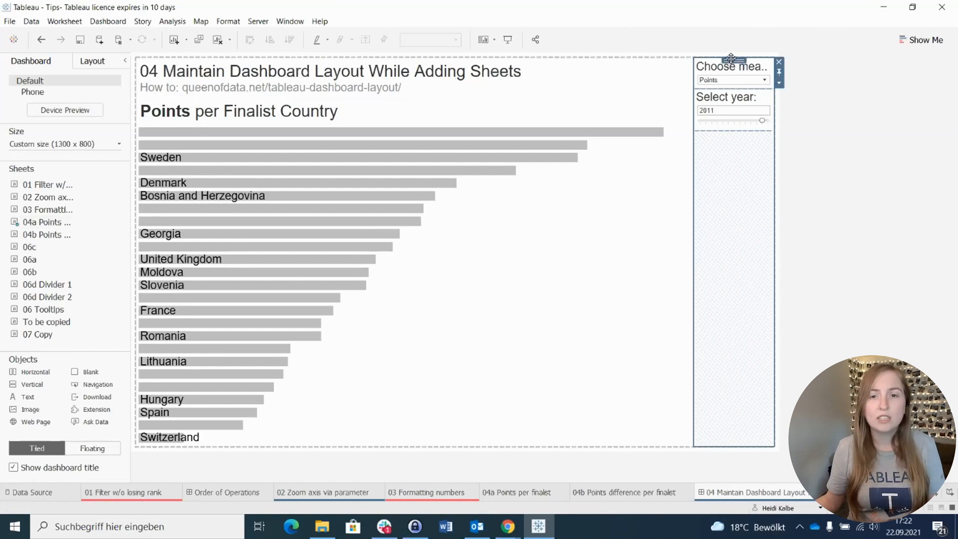
left_click(779, 83)
left_click(811, 133)
left_click_drag(766, 185, 909, 184)
left_click_drag(684, 158, 804, 174)
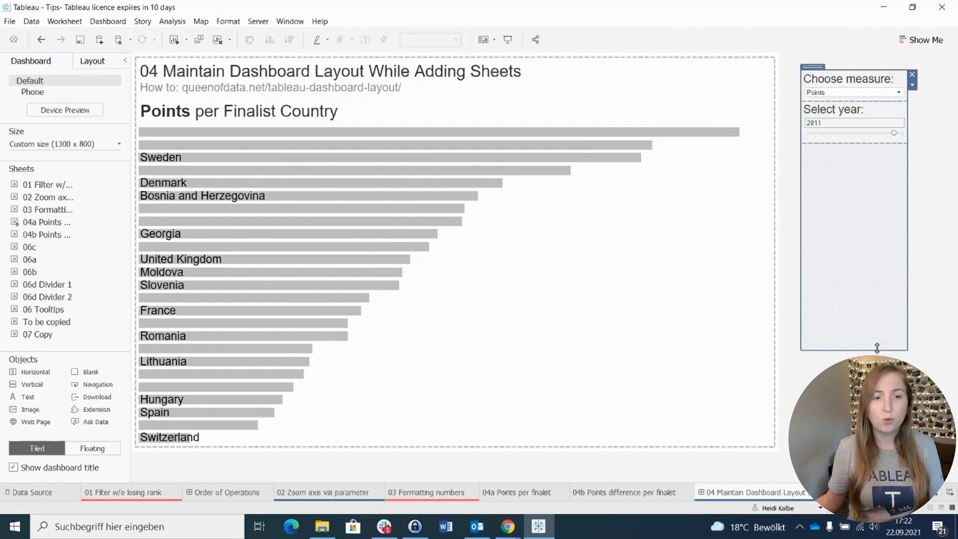
Step: Add the sheet 04b Points difference per finalist beside the Points chart and dock the parameter container beneath the dashboard title
left_click(351, 290)
left_click_drag(350, 288, 569, 229)
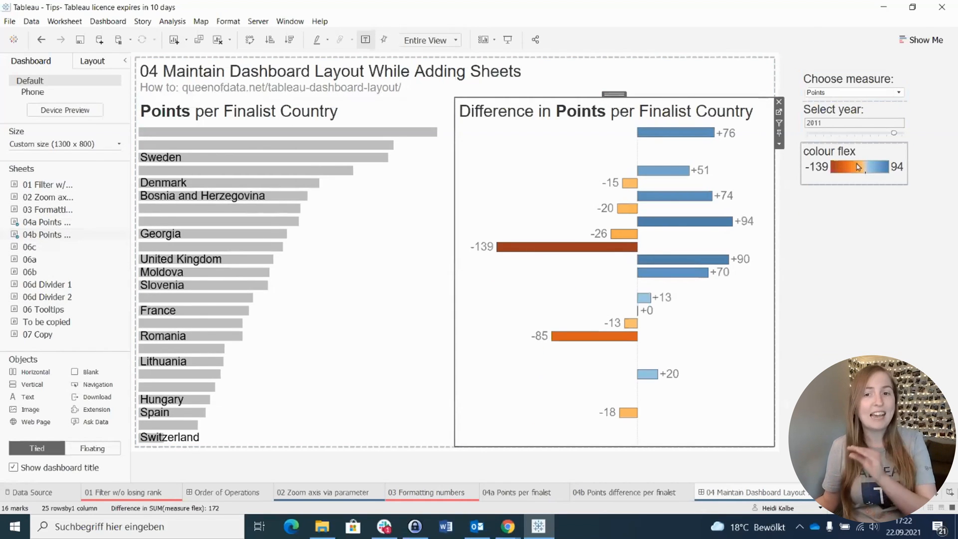
left_click(811, 83)
double_click(813, 67)
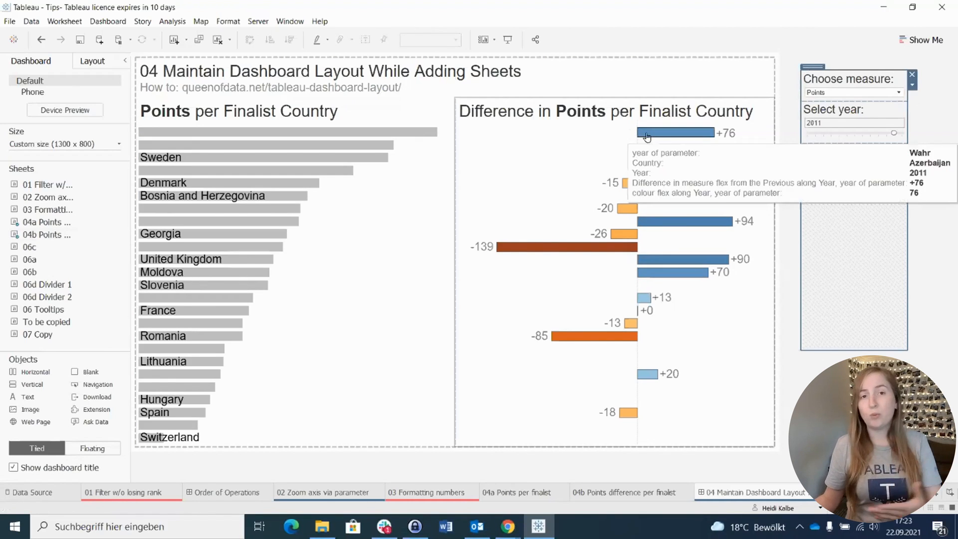
left_click_drag(809, 66, 408, 99)
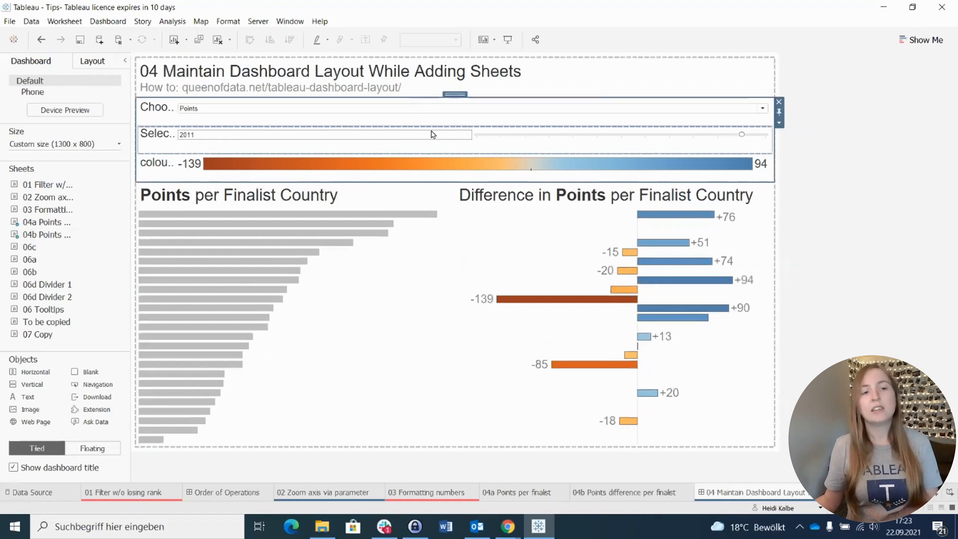
Step: Add an empty horizontal container beneath the dashboard title and reduce its height
left_click_drag(30, 374, 366, 101)
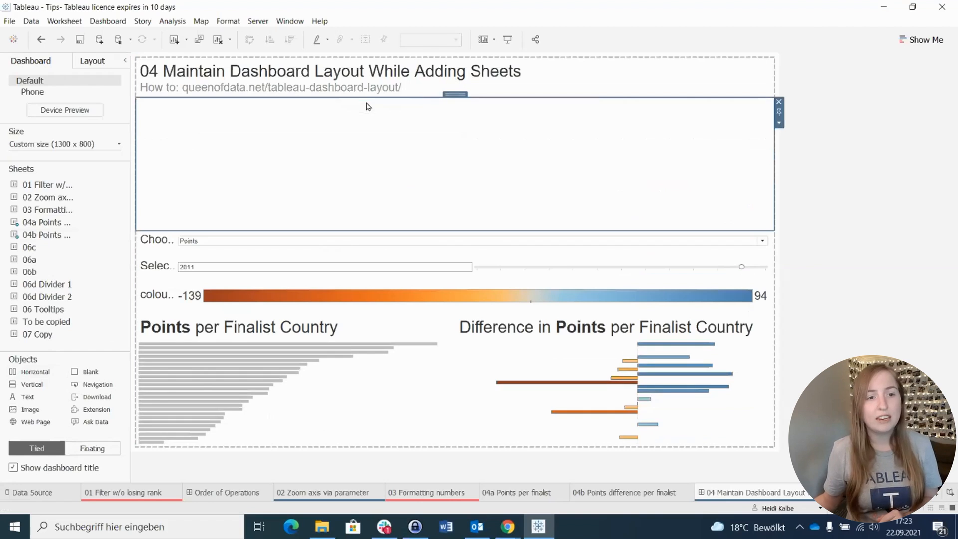
left_click(238, 251)
left_click_drag(460, 227, 478, 159)
left_click(779, 123)
left_click(823, 133)
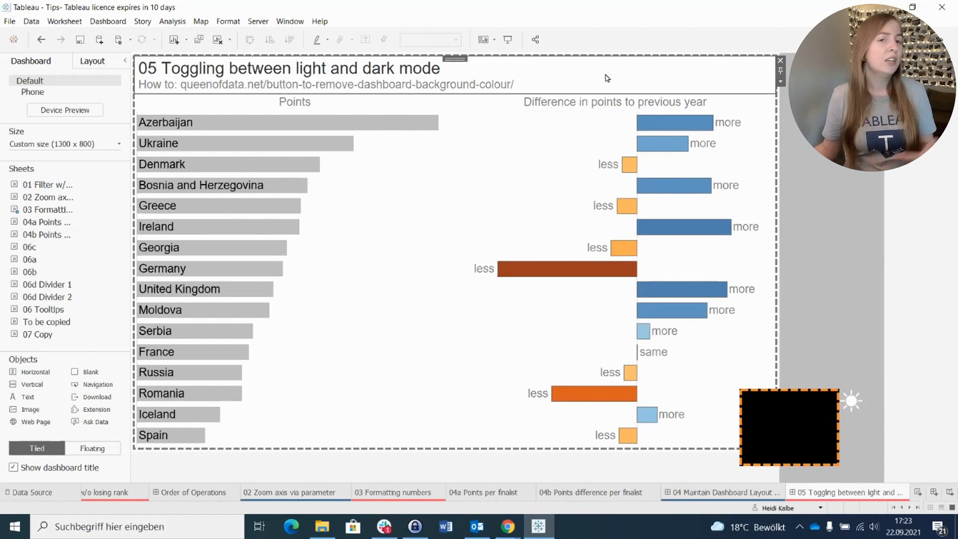
Step: On the 05 light and dark mode dashboard, test hiding and showing the black container with the sun/moon button
left_click(804, 409)
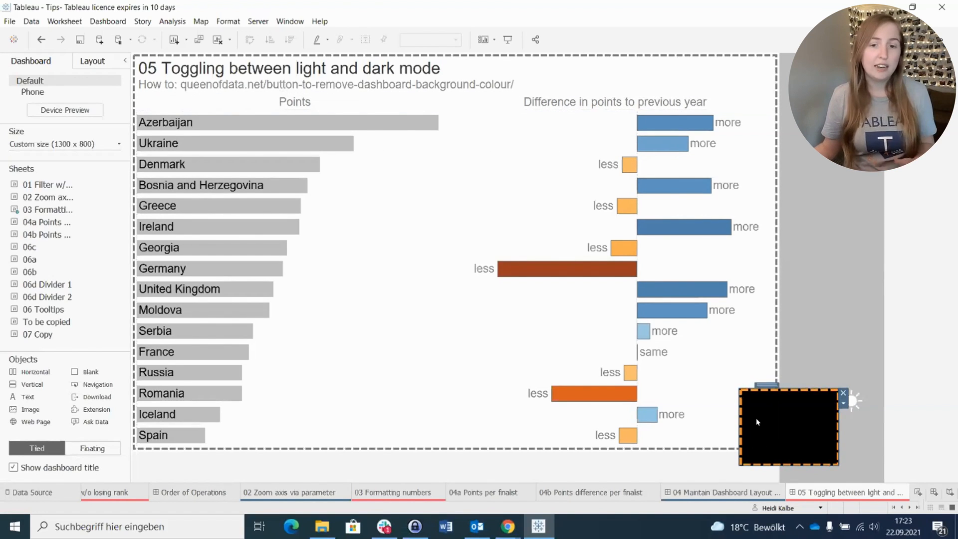
left_click(858, 403, "alt")
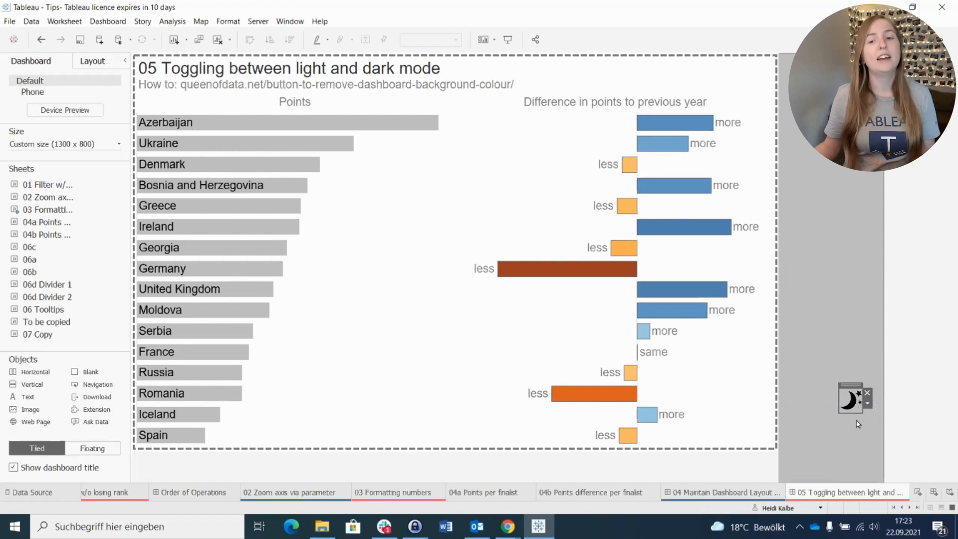
left_click(849, 405, "alt")
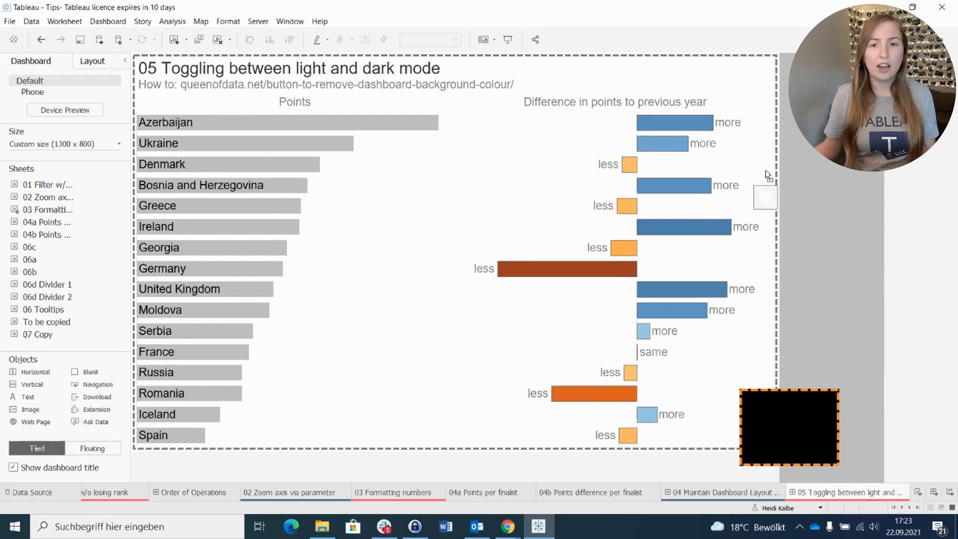
Step: Select the main vertical container holding the title and charts and make it floating
left_click(751, 81)
left_click(504, 77)
double_click(452, 58)
left_click(781, 71)
left_click(809, 94)
Step: Set the position of the black Dark / light background container to x 0 and y 0
left_click(761, 403)
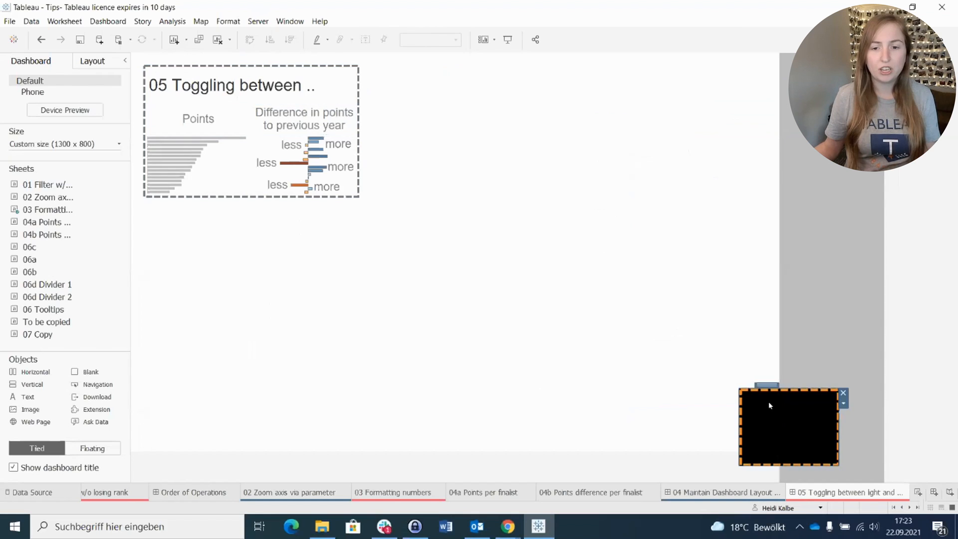
left_click(90, 60)
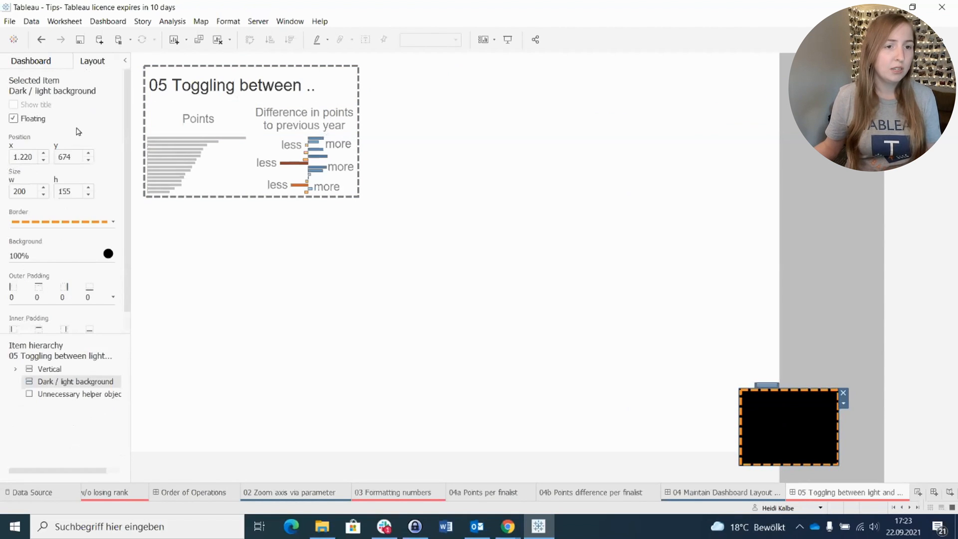
double_click(26, 157)
key("ctrl+a")
type("0")
key("Tab")
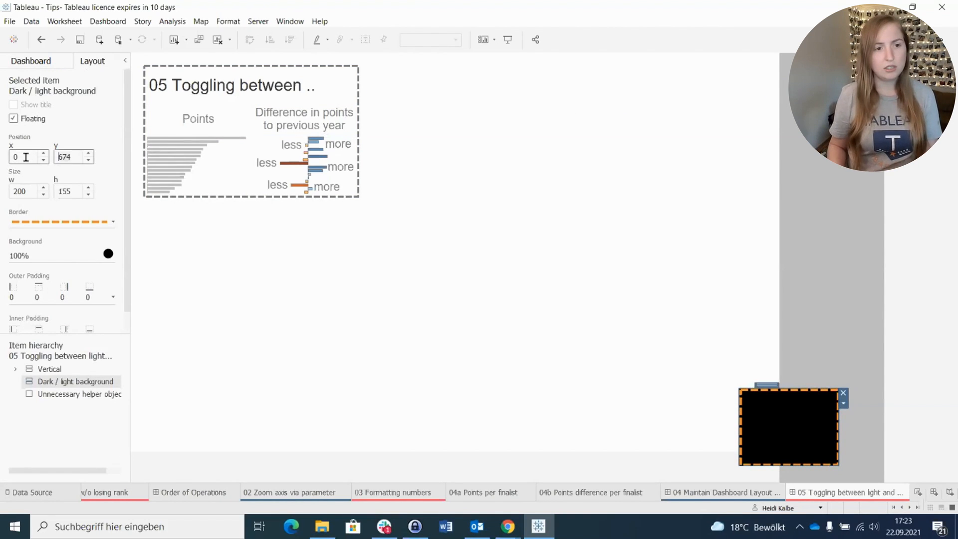
type("0")
key("Tab")
Step: Set the Dark / light background container's size to 1300 wide and 800 high
double_click(23, 190)
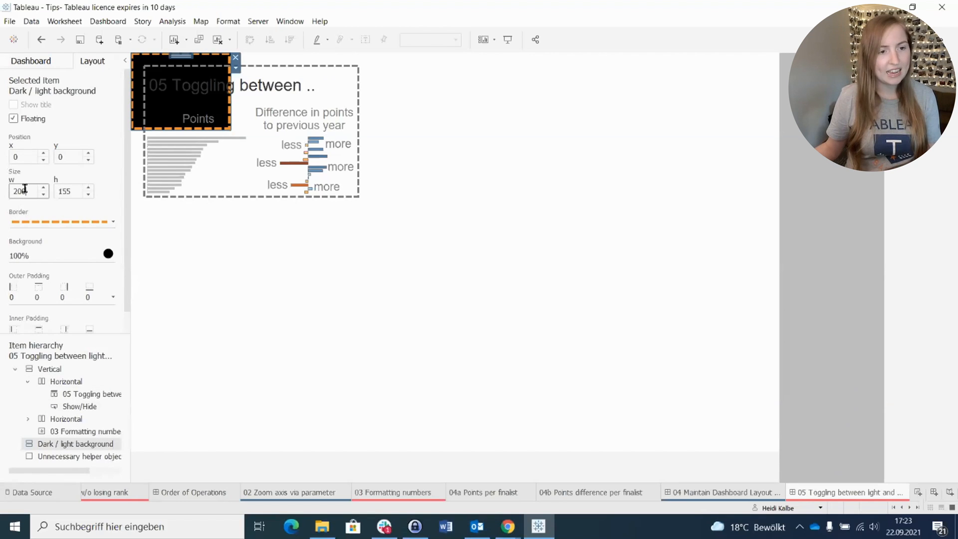
type("1300")
key("Tab")
type("800")
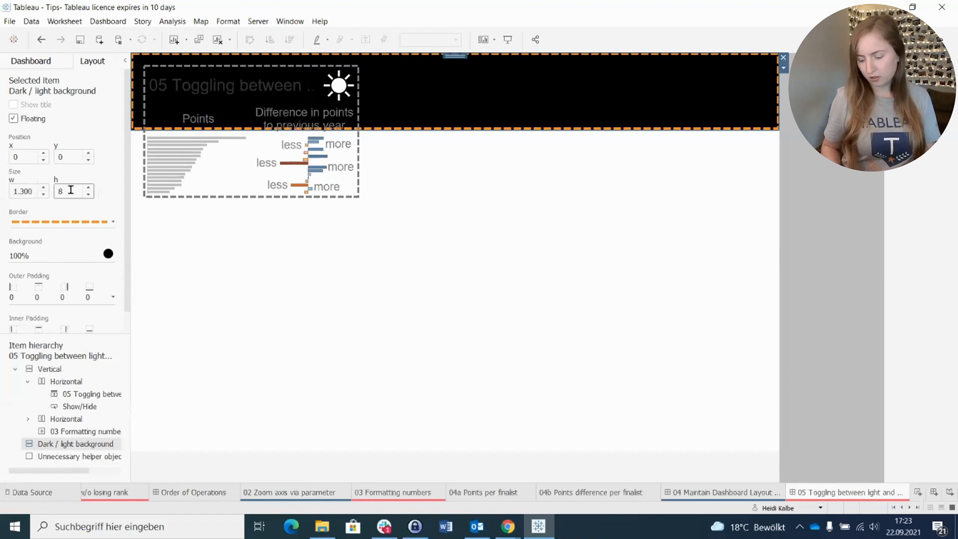
key("Return")
Step: Select the floating vertical container holding the title and charts and set its position to x 0 and y 0
left_click(269, 74)
double_click(248, 62)
double_click(247, 62)
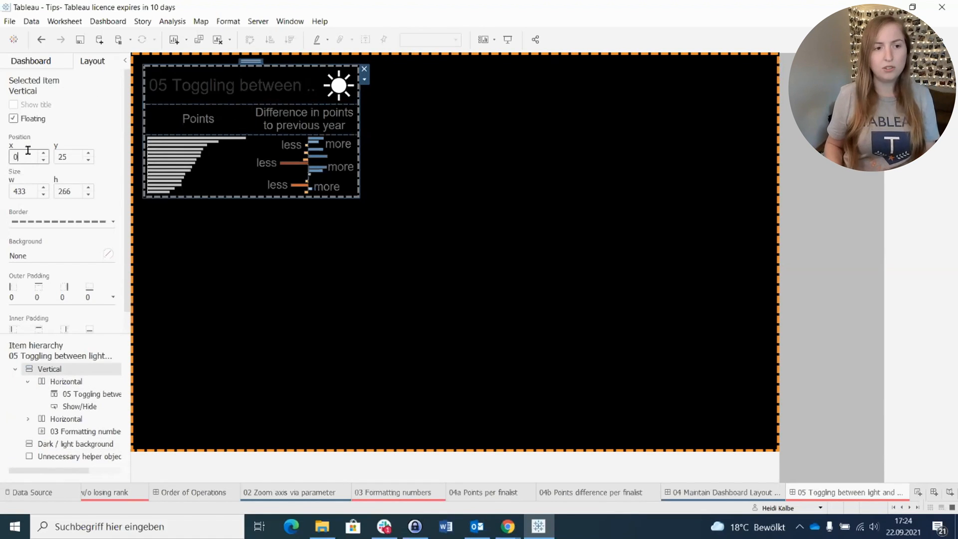
key("Tab")
type("0")
Step: Set the vertical container's size to 1300 wide and 800 high, and test the sun/moon button's light and dark toggle
key("Tab")
type("1300")
key("Tab")
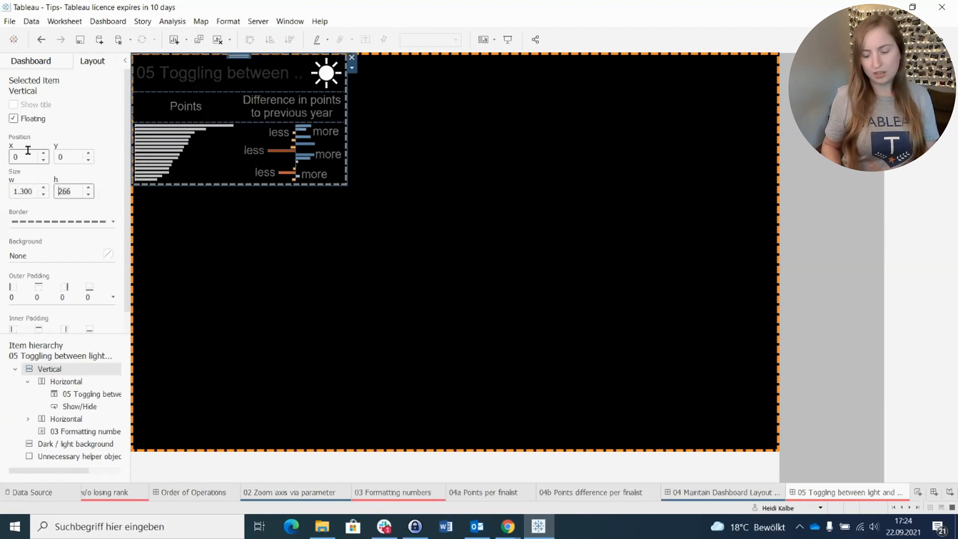
type("800")
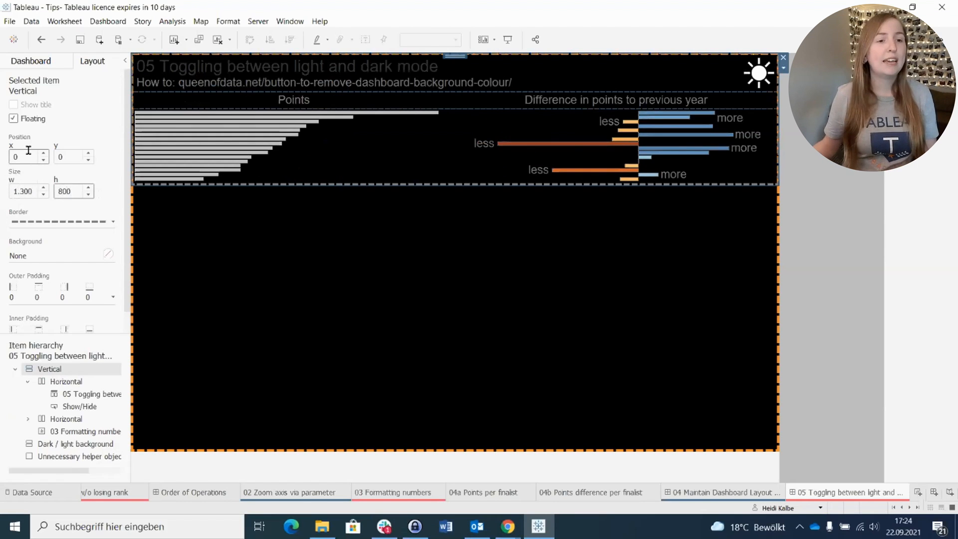
key("Return")
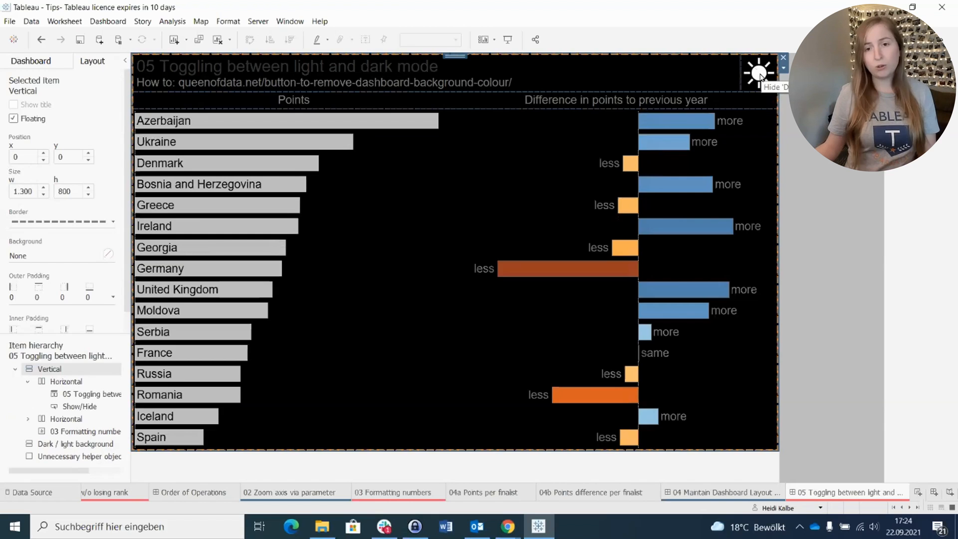
left_click(759, 73)
left_click(759, 73)
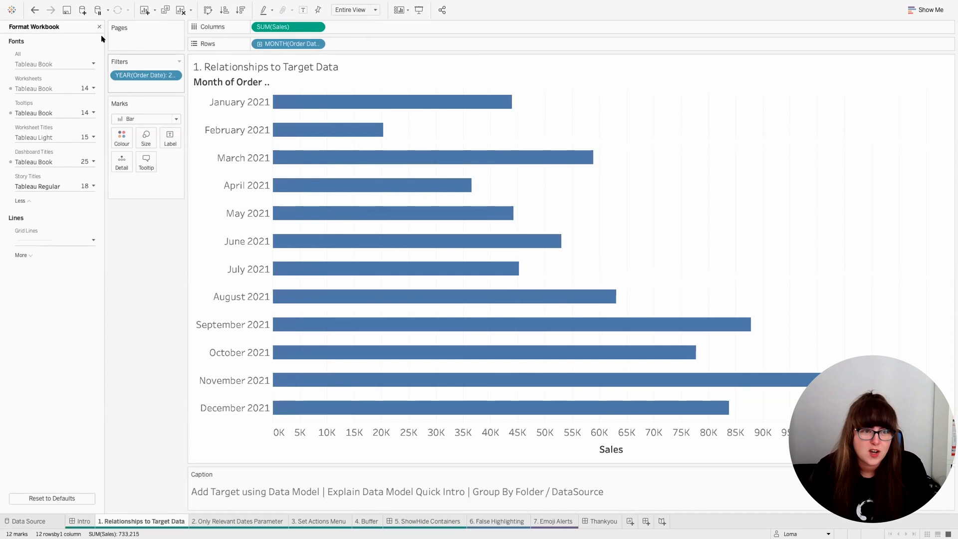
Step: Edit the Orders (Multiple Connections) data source and relate the Monthly Targets sheet from the Superstore sales targets connection to Orders
left_click(99, 27)
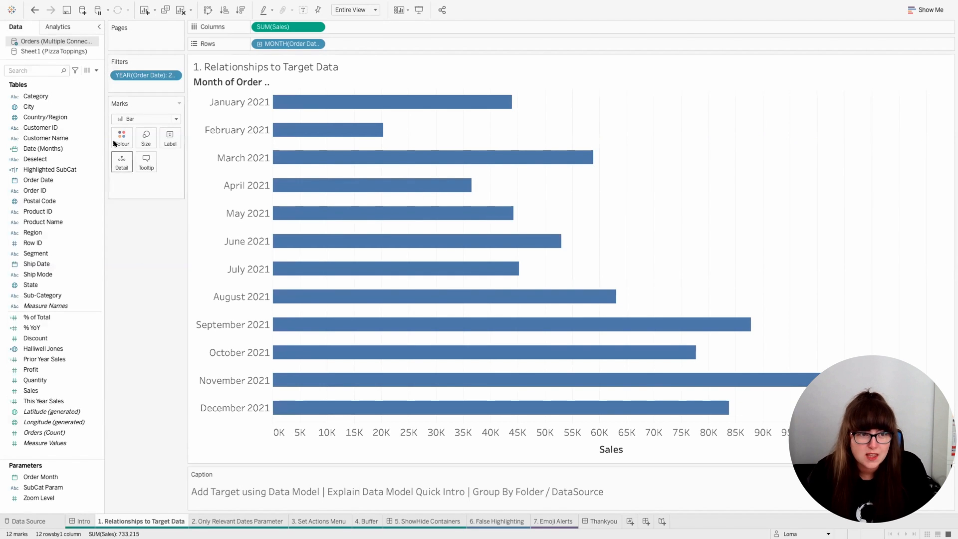
right_click(75, 41)
left_click(94, 49)
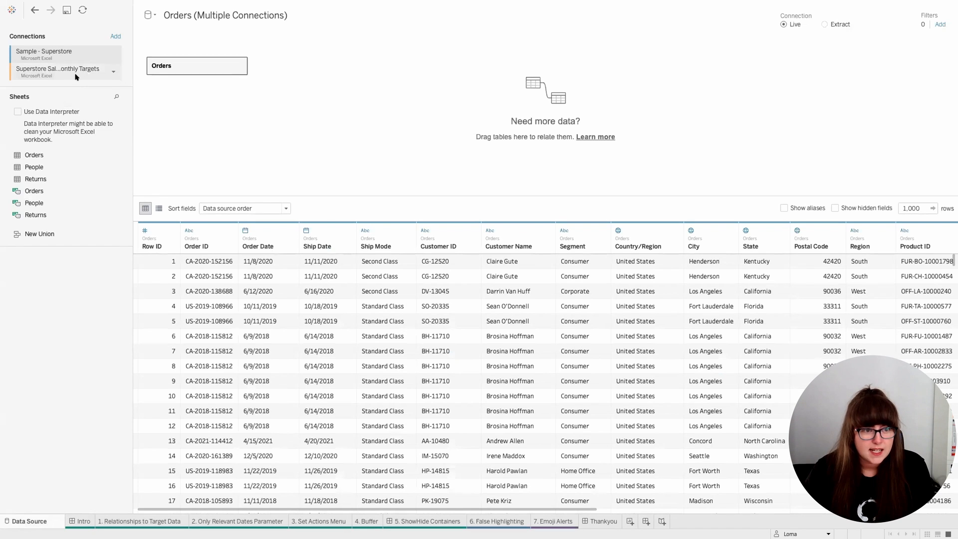
left_click(84, 70)
left_click_drag(98, 151, 338, 78)
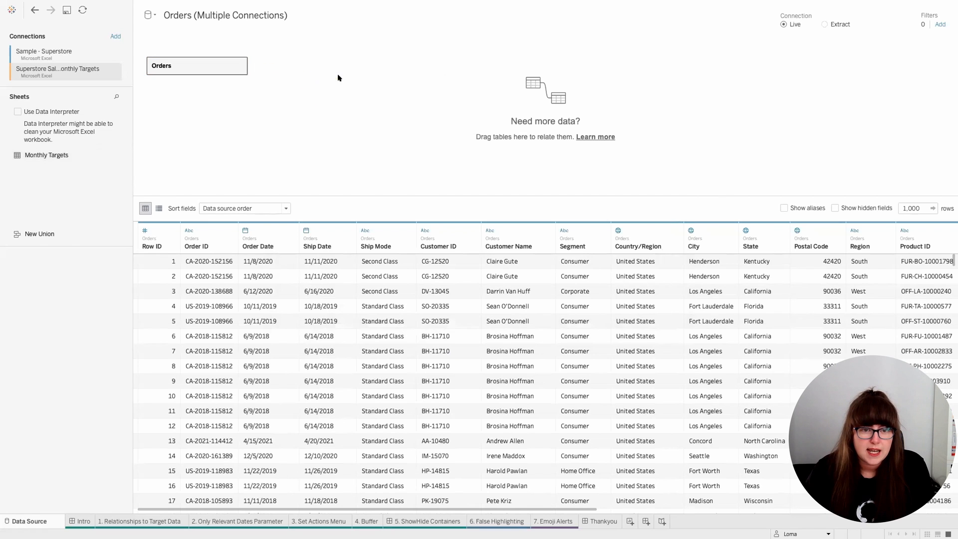
left_click(288, 68)
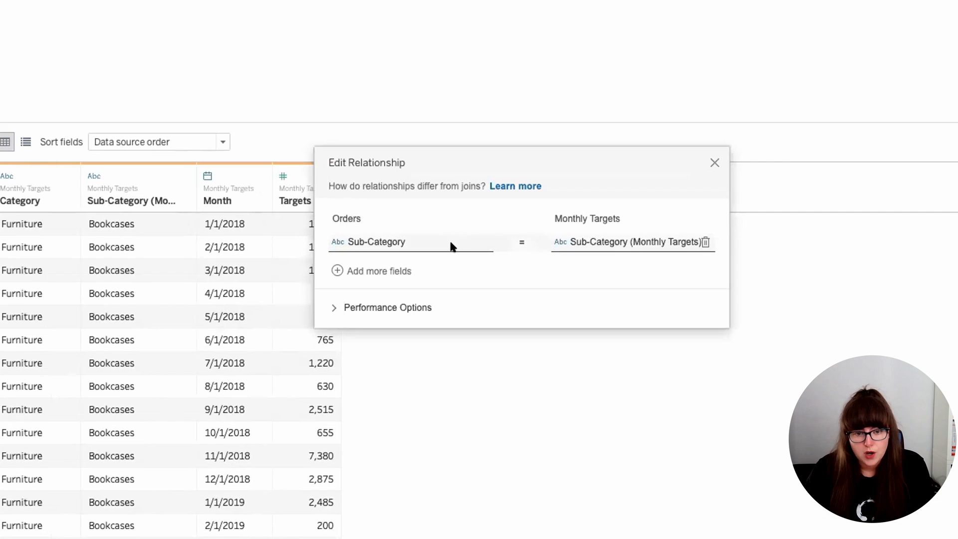
Step: Add a second relationship field on the Orders side using the calculation DATE(DATETRUNC('month',[Order Date]))
left_click(354, 263)
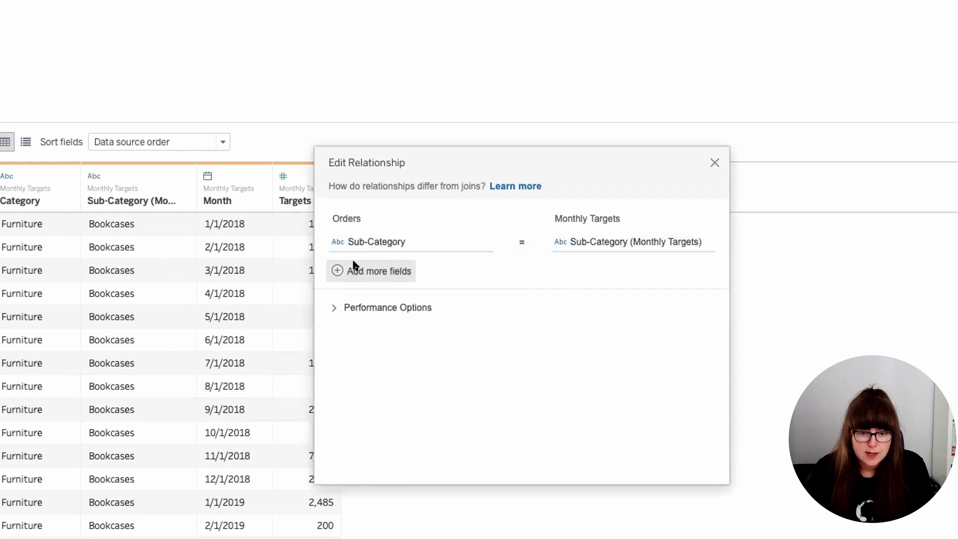
left_click(395, 442)
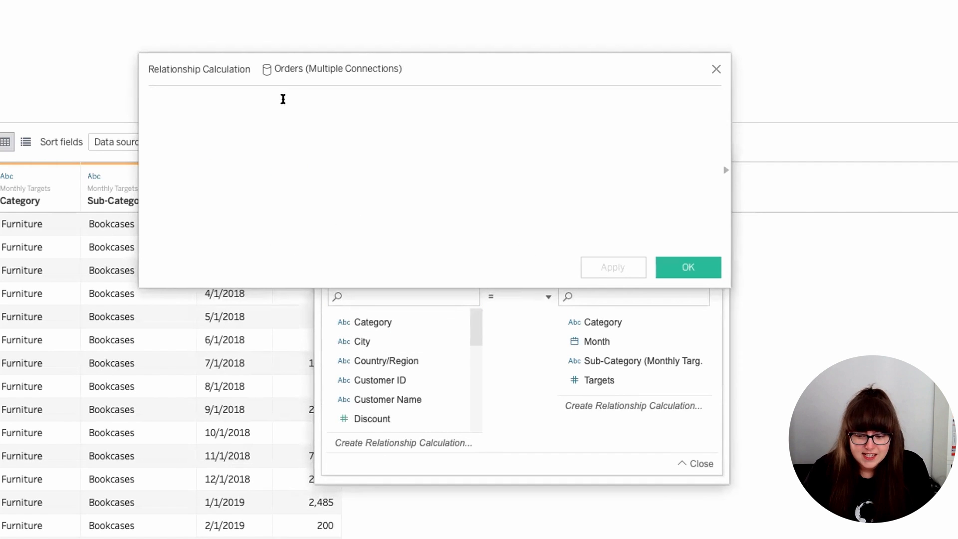
type("d")
key("Return")
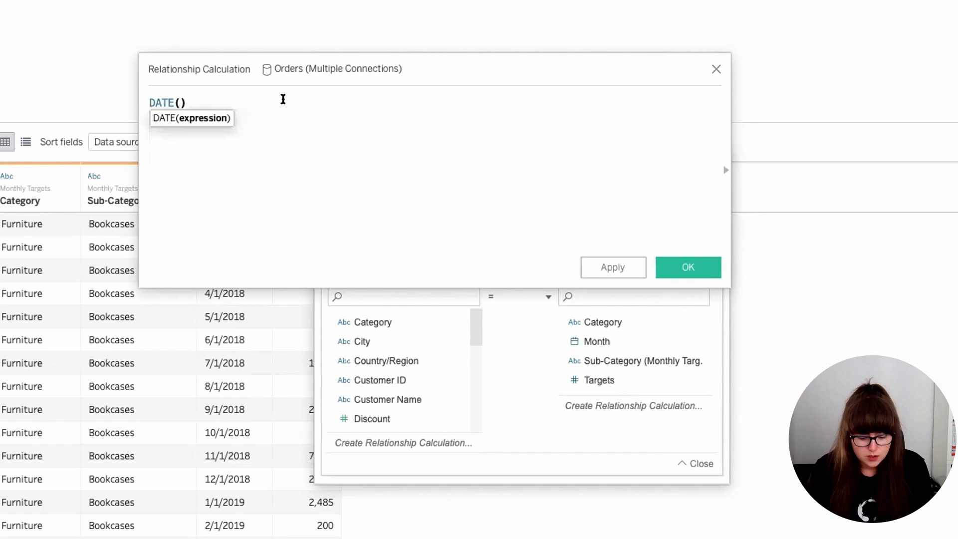
type("datetr")
key("Return")
type("'month',ord")
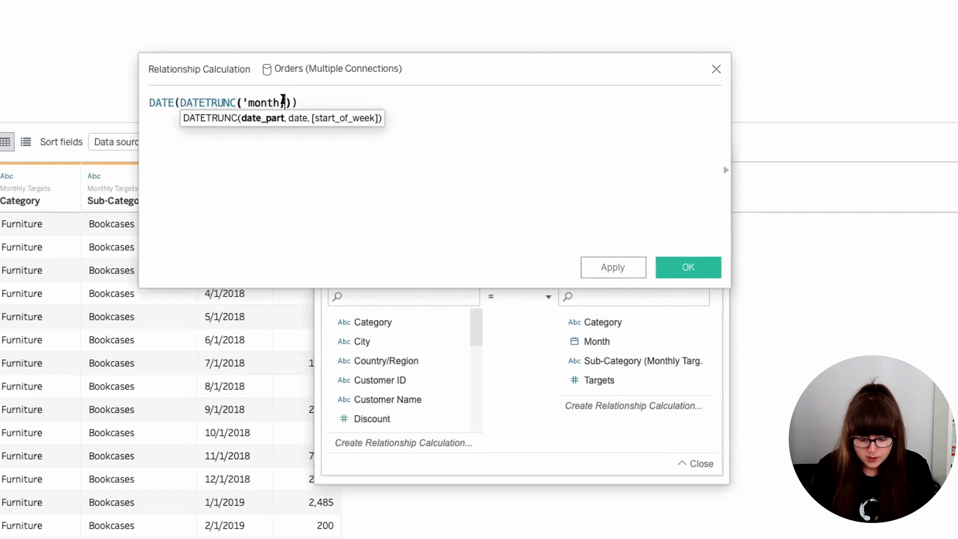
key("Return")
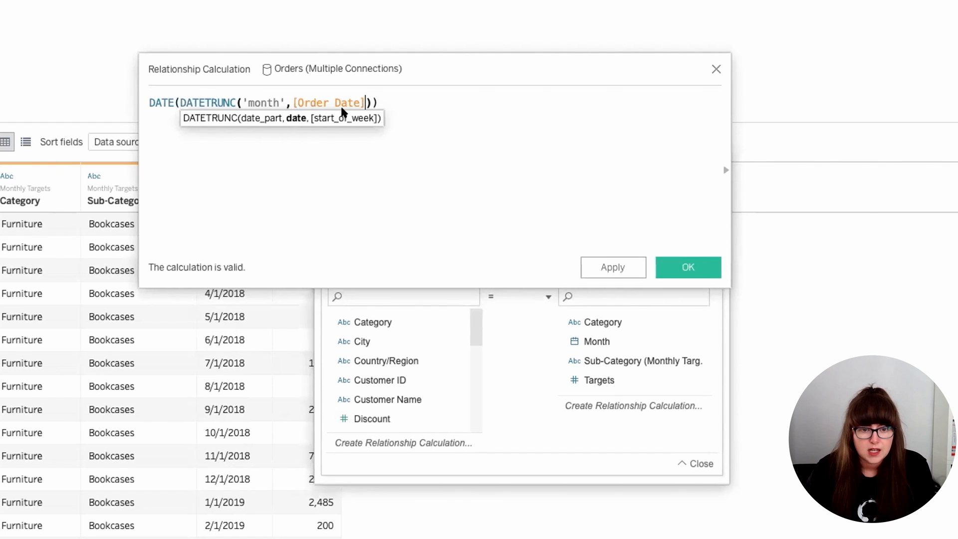
left_click(688, 267)
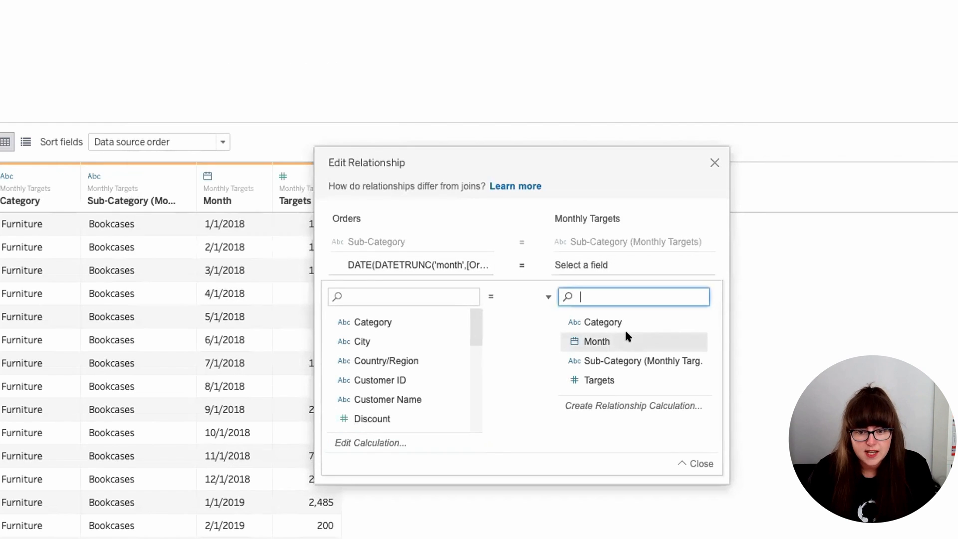
Step: Match the month calculation to the Month field of Monthly Targets and close the relationship editor
left_click(625, 339)
left_click(696, 462)
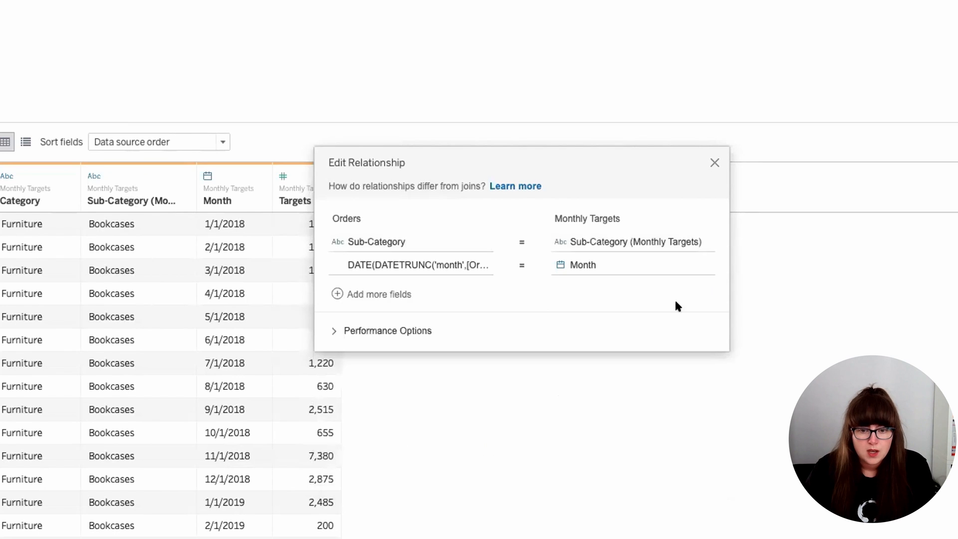
left_click(713, 162)
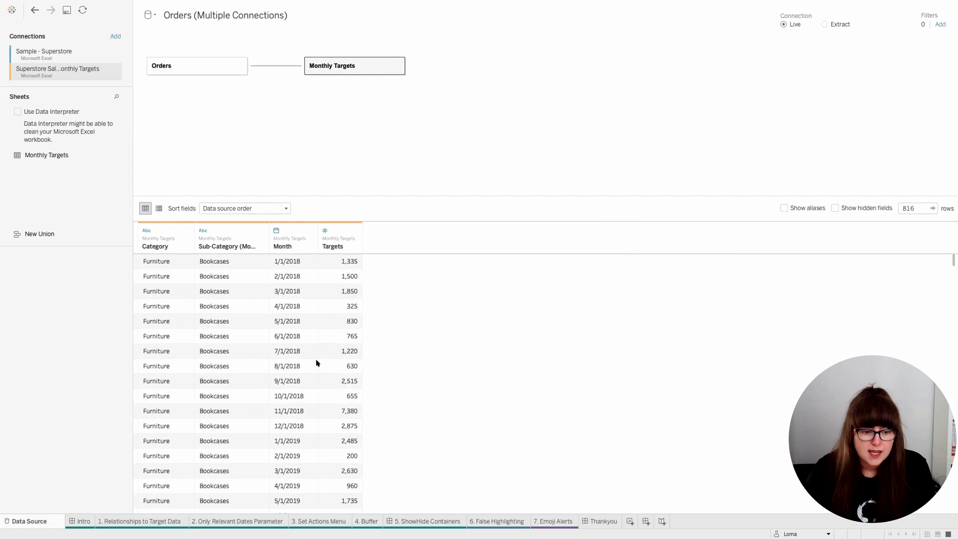
Step: On the 1. Relationships to Target Data sheet, add Targets to the Sales bar chart as a dual axis and synchronise the axes
left_click(150, 520)
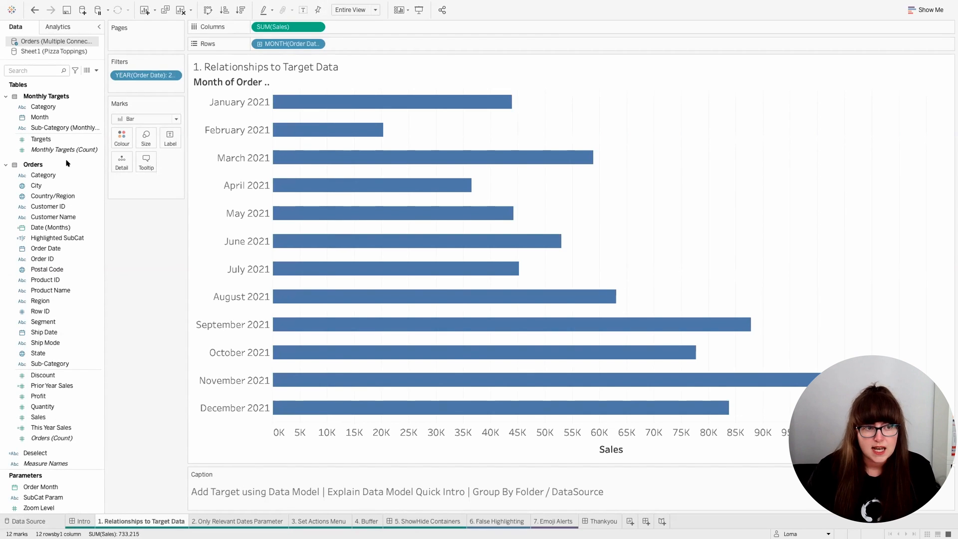
left_click(63, 141)
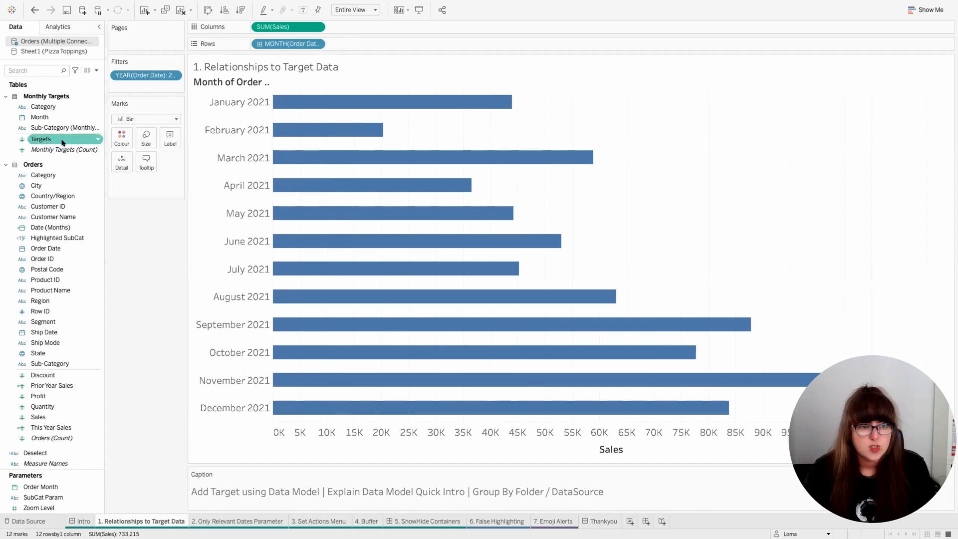
left_click_drag(55, 141, 400, 79)
right_click(404, 98)
left_click(428, 156)
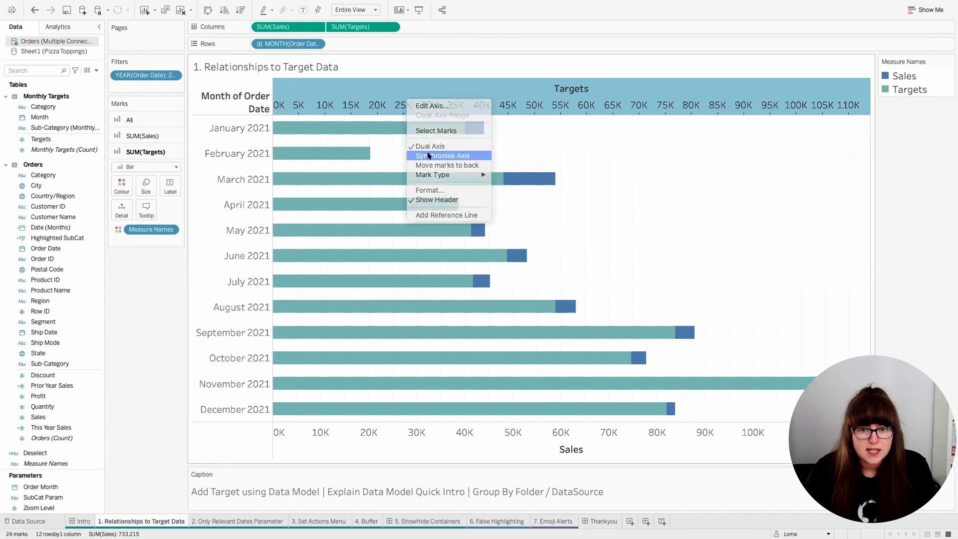
Step: Change the Targets marks to Gantt bars, and colour Sales grey and Targets orange
left_click(176, 167)
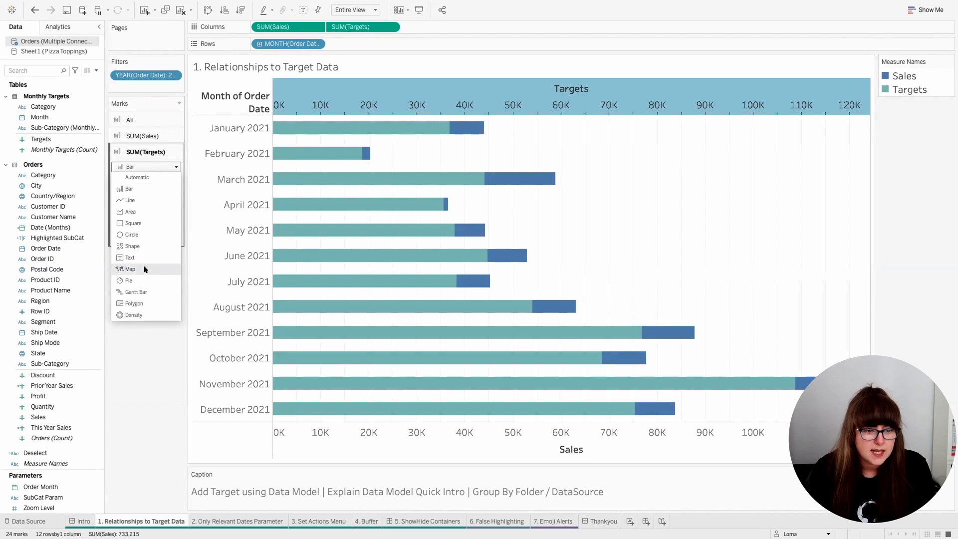
left_click(142, 291)
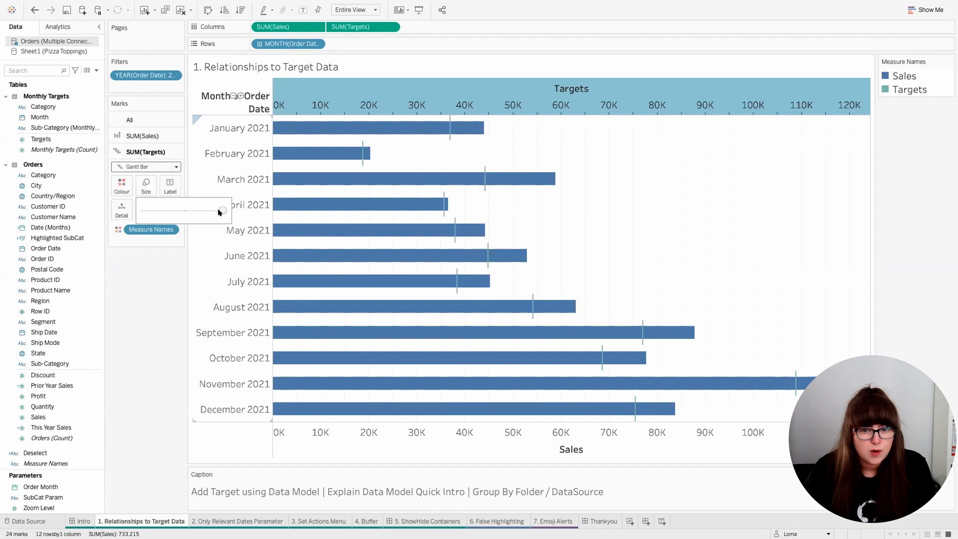
double_click(904, 76)
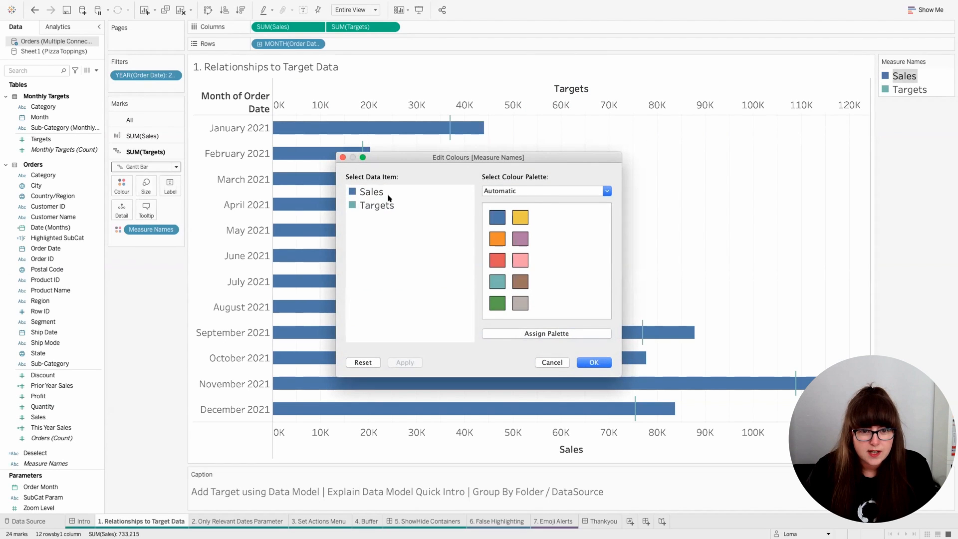
left_click(371, 191)
left_click(520, 303)
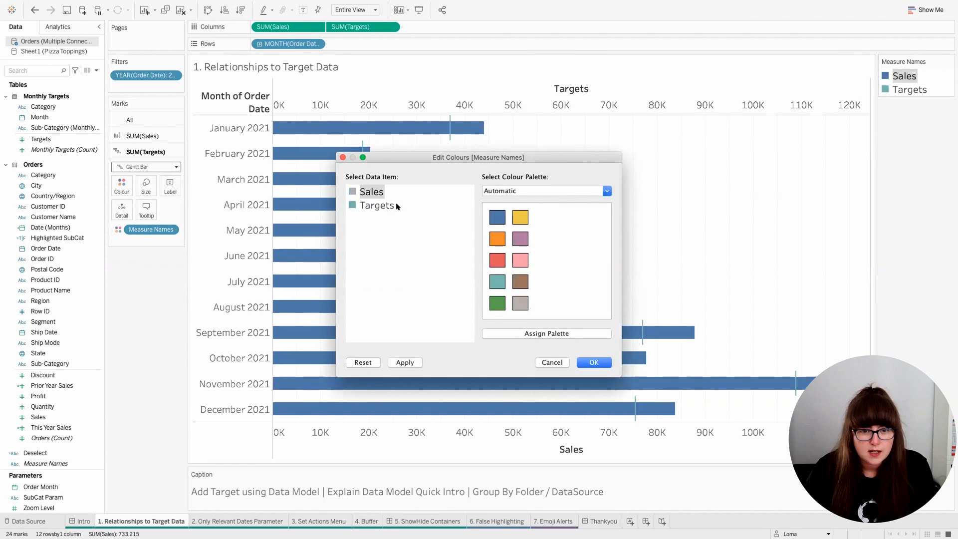
left_click(499, 238)
left_click(593, 364)
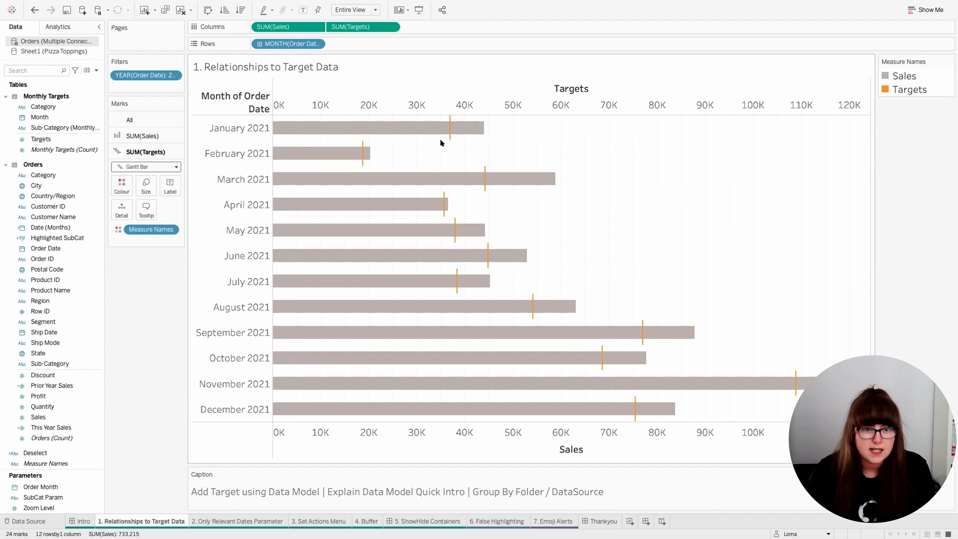
Step: On the 2. Only Relevant Dates Parameter sheet, change the Order Month parameter to a fixed list of values from Date (Months)
left_click(237, 521)
scroll(353, 269, "down", 3)
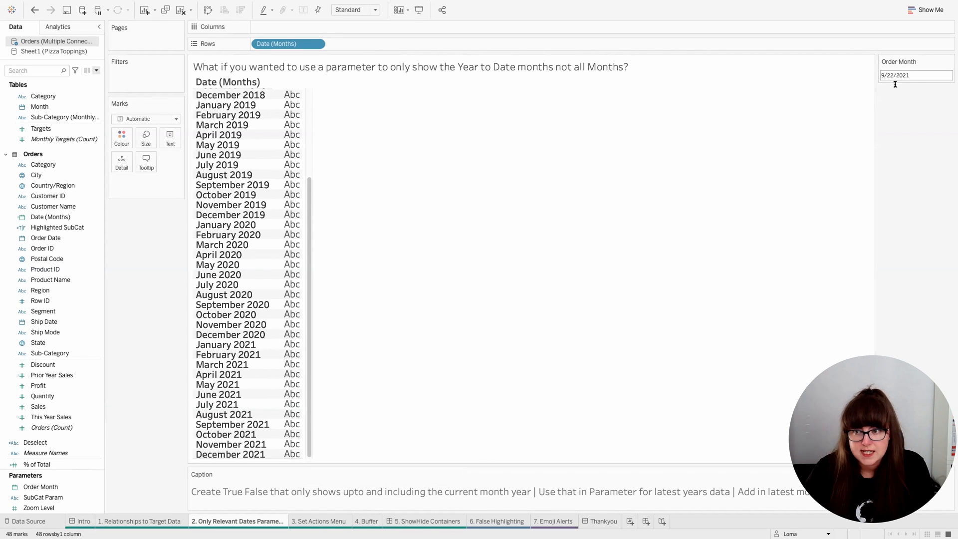
left_click(946, 60)
left_click(888, 70)
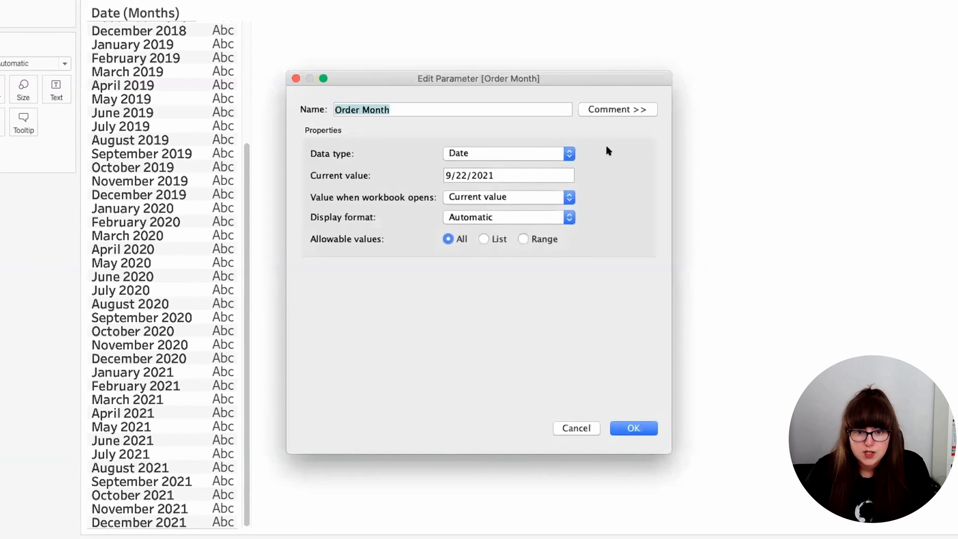
left_click(491, 234)
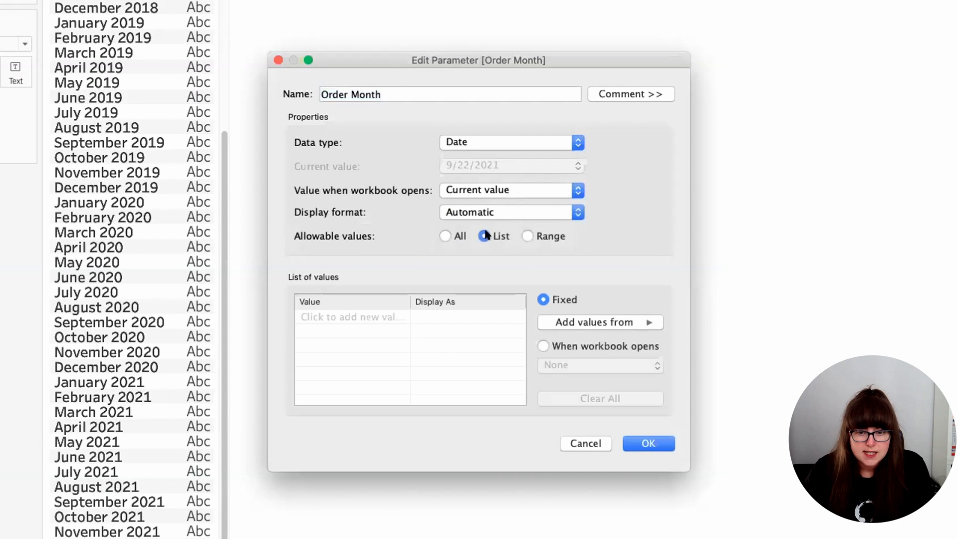
left_click(573, 321)
left_click(690, 321)
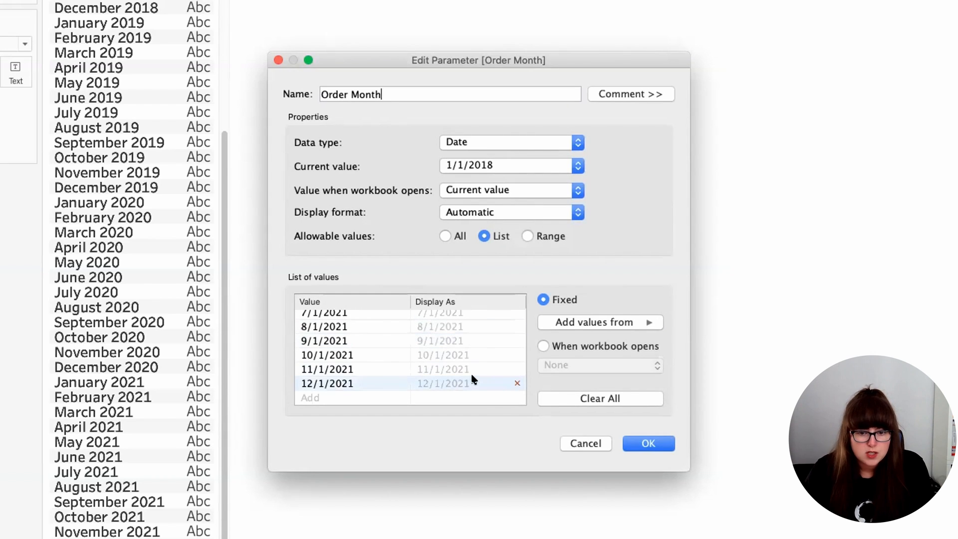
left_click(642, 440)
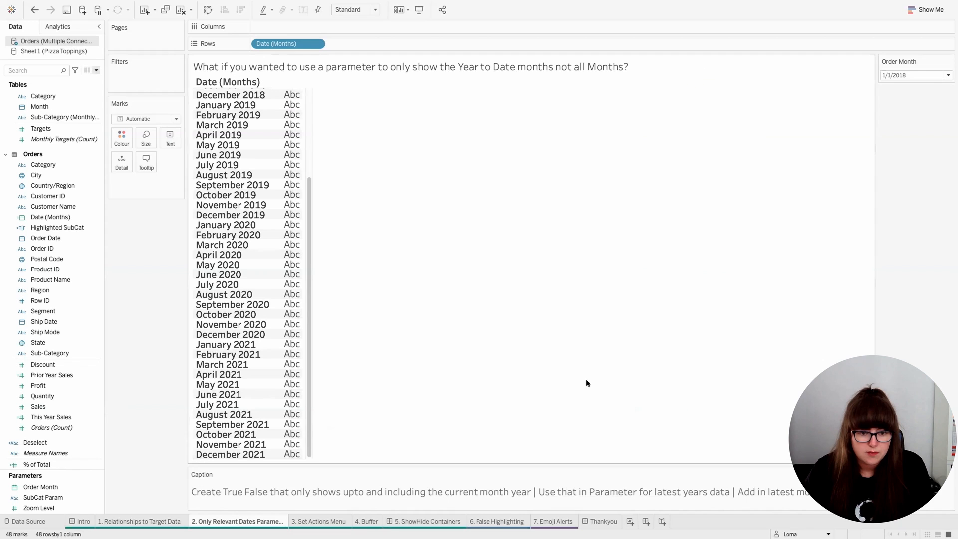
left_click(68, 217)
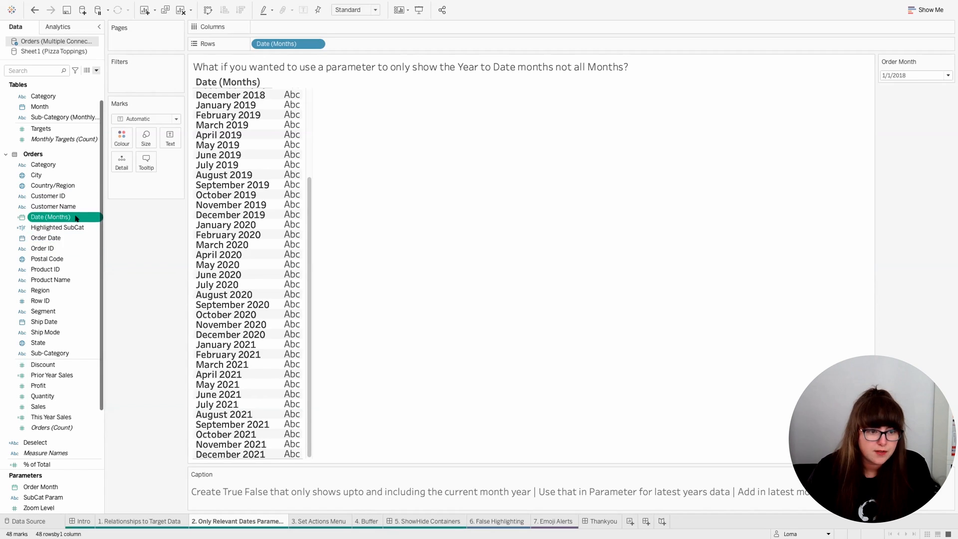
right_click(75, 239)
mouse_move(121, 307)
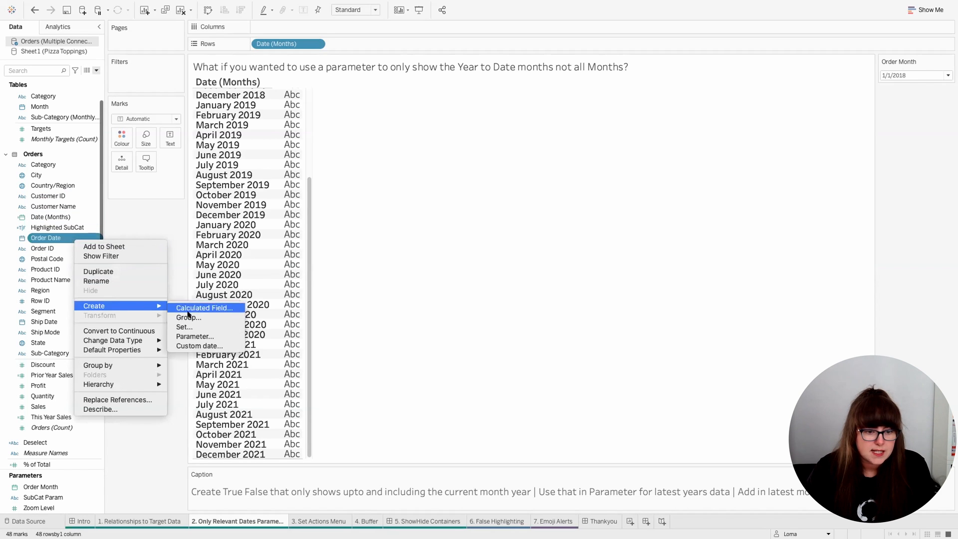
left_click(202, 346)
left_click(460, 262)
left_click(445, 287)
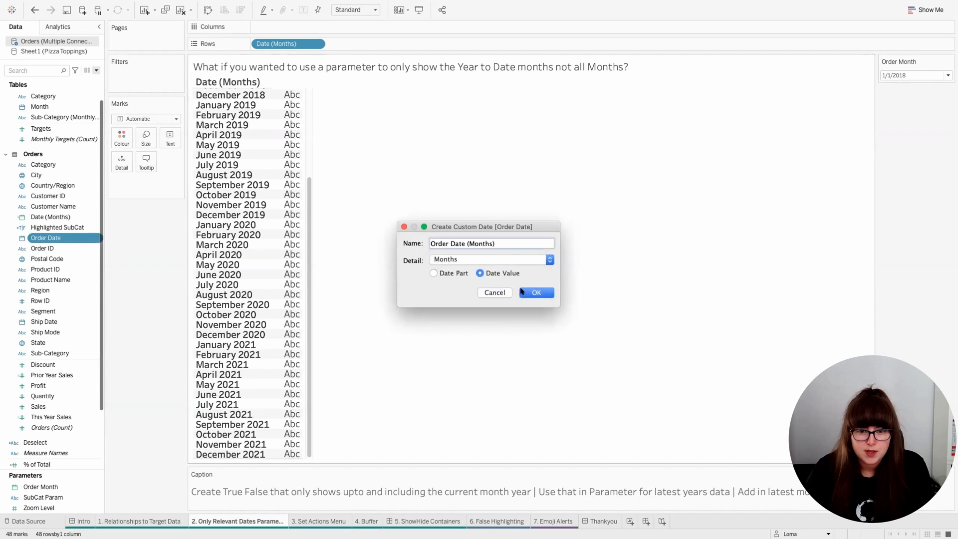
left_click(493, 291)
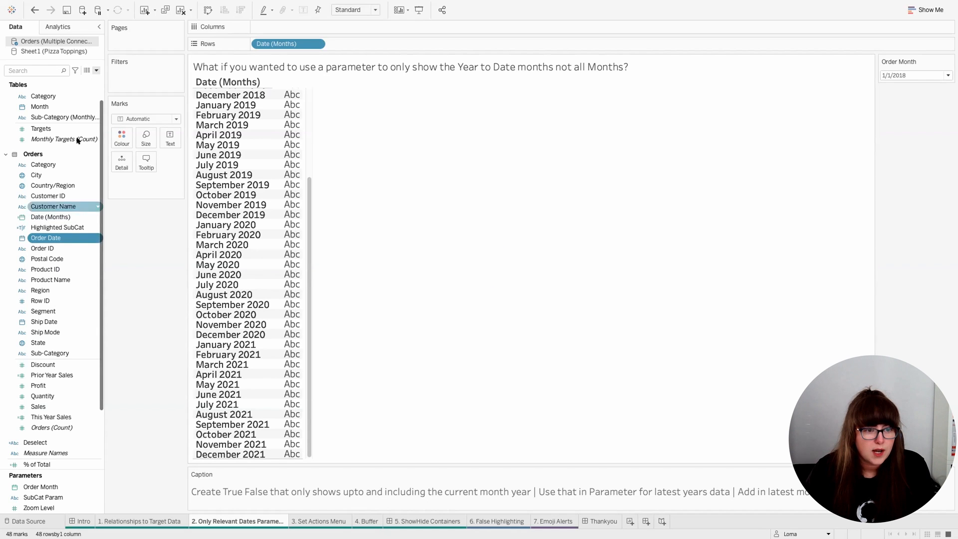
Step: Create a calculated field named This Year, starting with the condition IF YEAR([Order Date])=YEAR(TODAY())
left_click(96, 71)
left_click(89, 82)
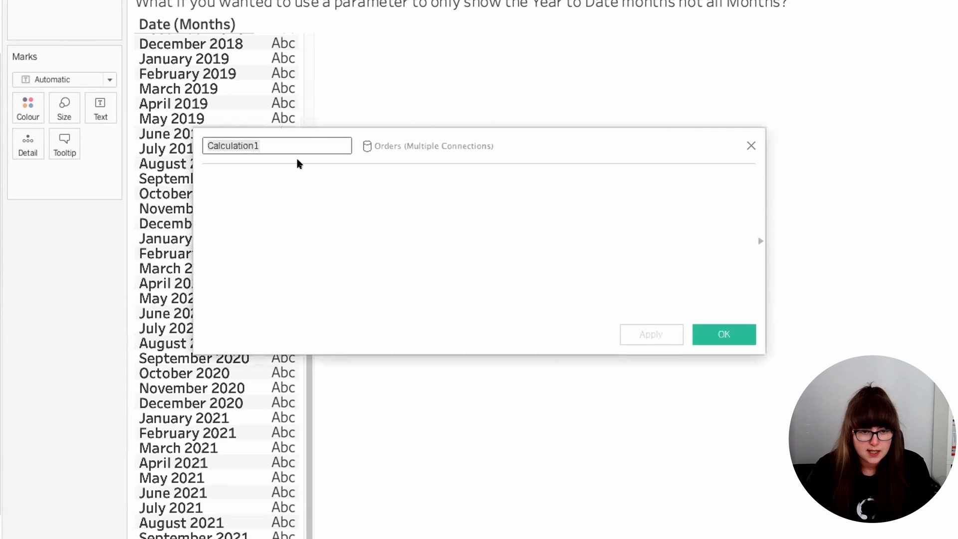
type("This Year")
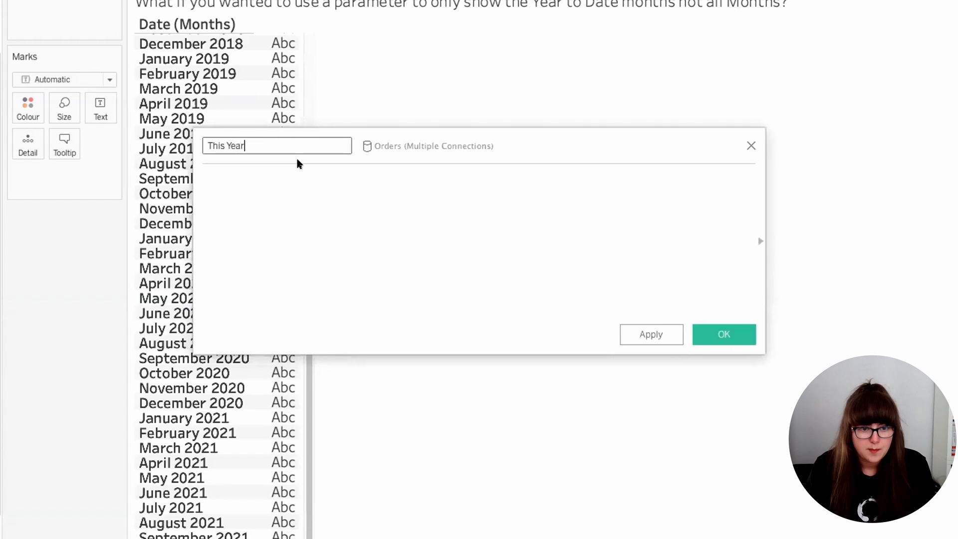
left_click(282, 241)
type("IF YEAR(od")
key("BackSpace")
type("[Order Date])=")
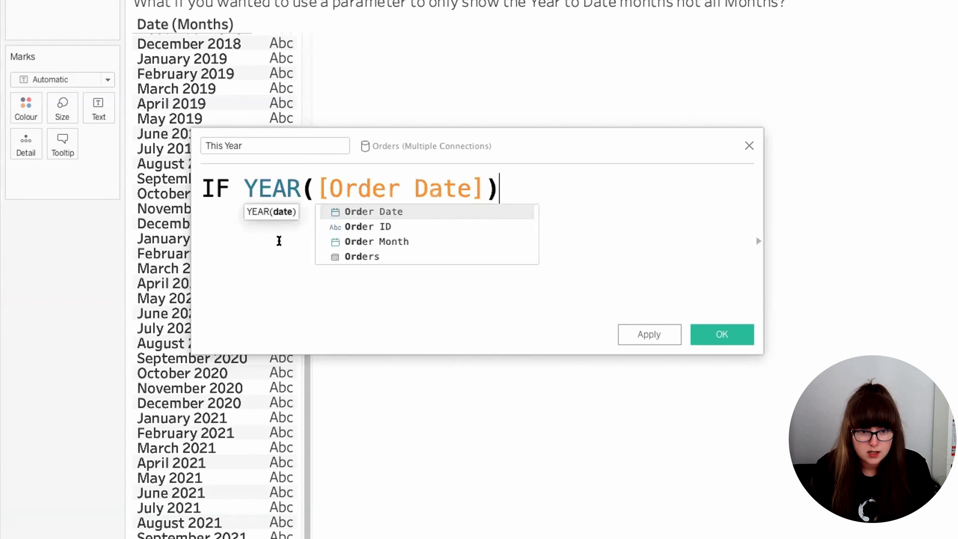
type("year(today())")
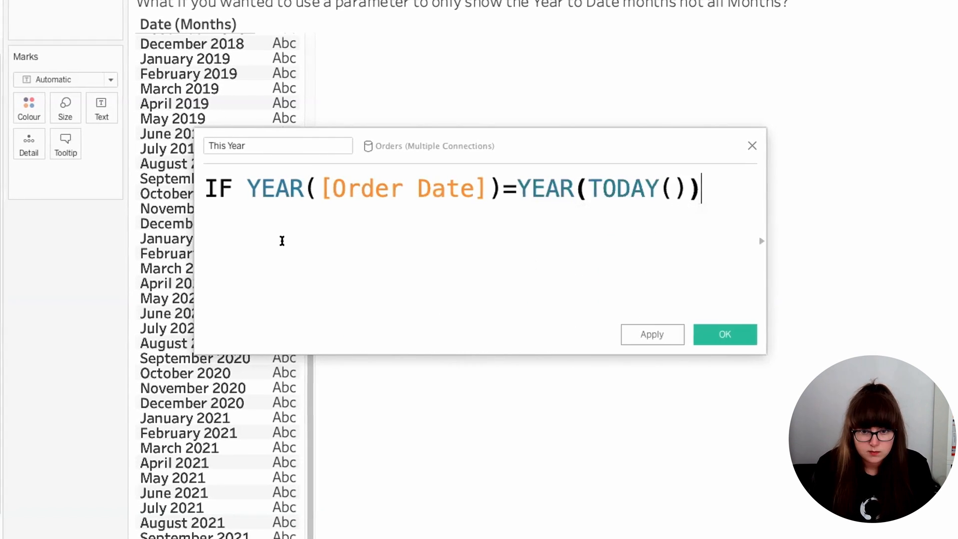
Step: Complete the This Year formula with then [Date (Months)] END and save the field
key("Return")
type("the")
key("BackSpace")
type("n")
left_click_drag(294, 1, 319, 229)
type("END")
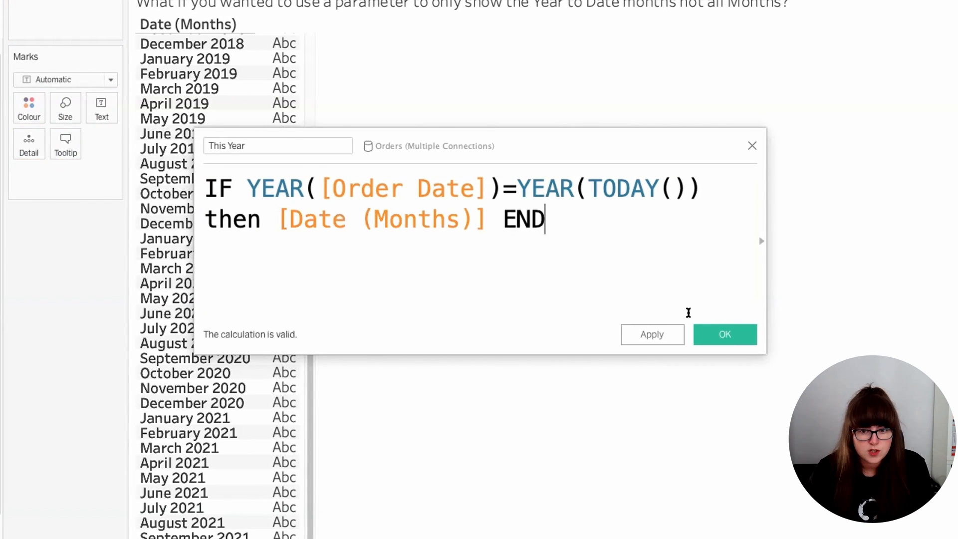
left_click(723, 334)
Step: Add This Year as a discrete field to the rows after Date (Months)
left_click_drag(68, 363, 399, 46)
left_click(468, 176)
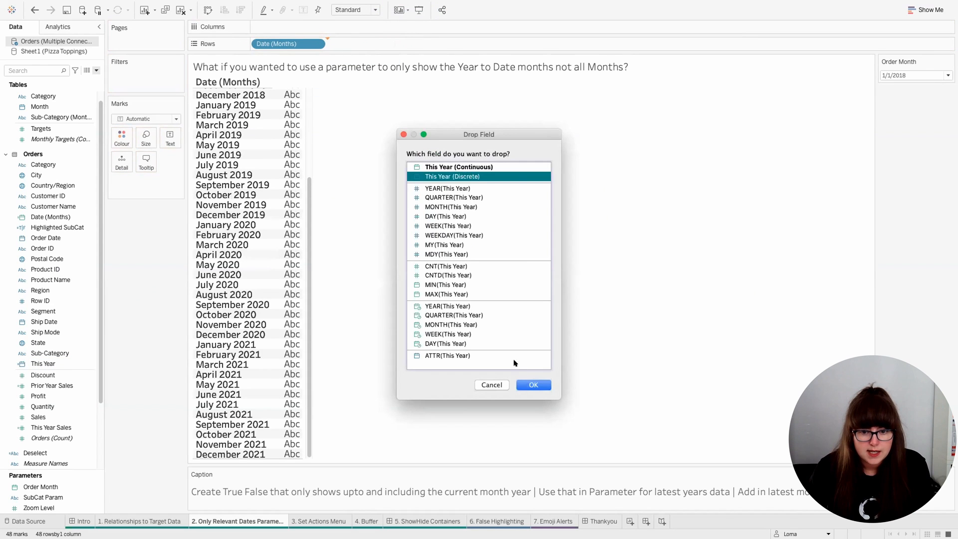
left_click(532, 385)
mouse_move(341, 361)
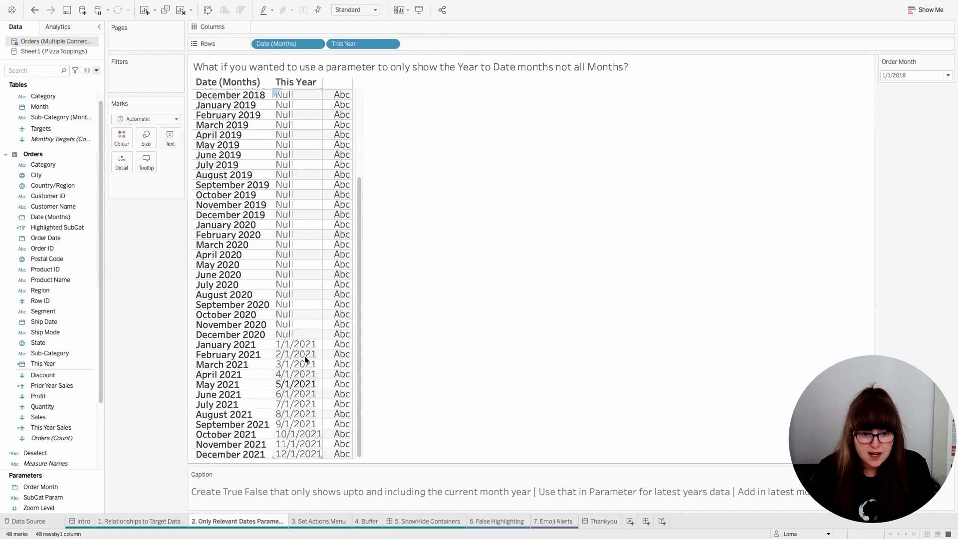
Step: Edit the Order Month parameter so its value list refreshes from This Year when the workbook opens
right_click(898, 63)
left_click(888, 71)
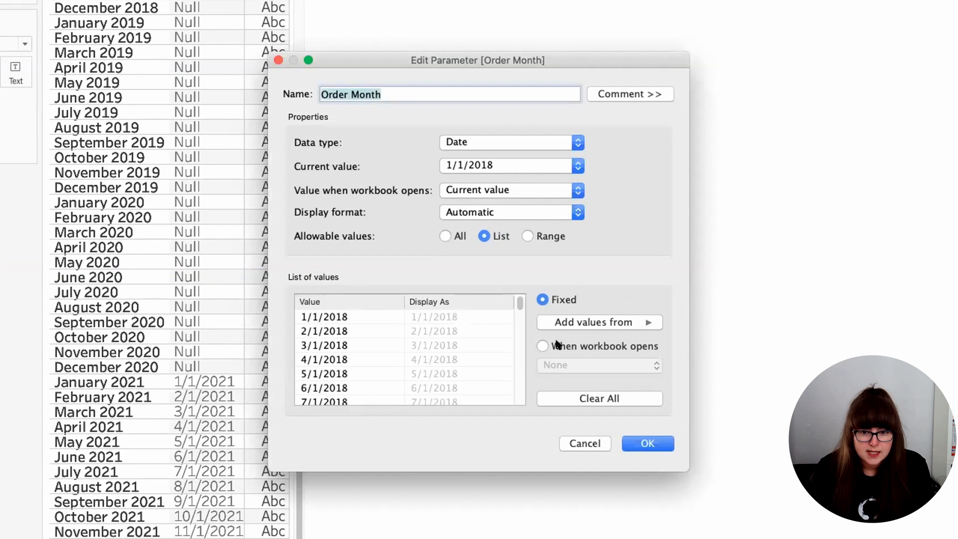
left_click(558, 344)
left_click(571, 364)
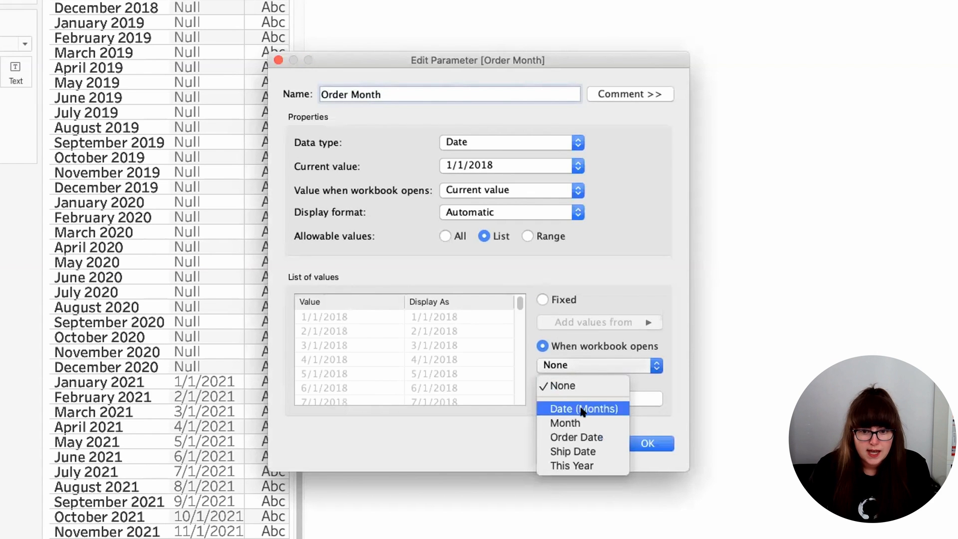
left_click(586, 465)
scroll(493, 343, "down", 1)
scroll(493, 343, "down", 3)
scroll(493, 342, "up", 5)
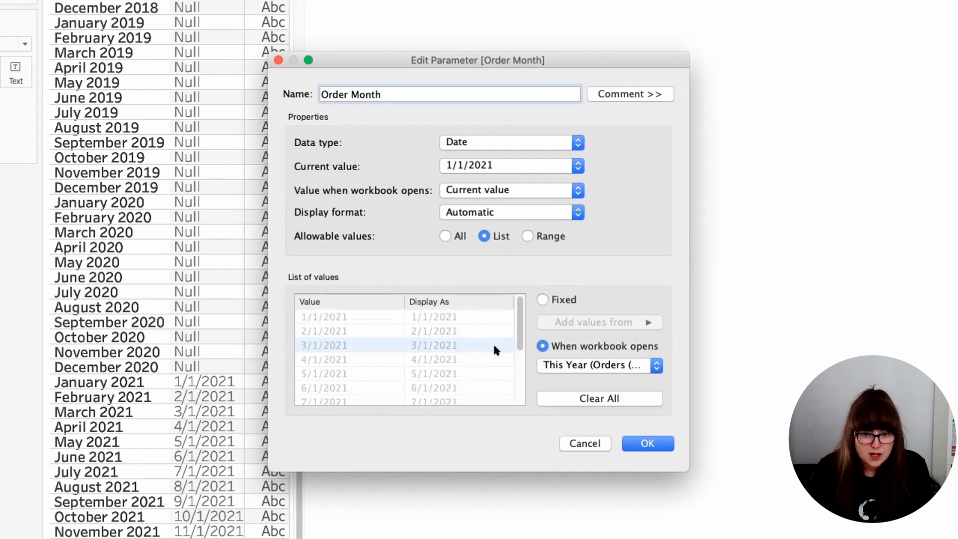
Step: Give the Order Month parameter the custom display format mmm yyyy and save it
left_click(511, 212)
left_click(493, 308)
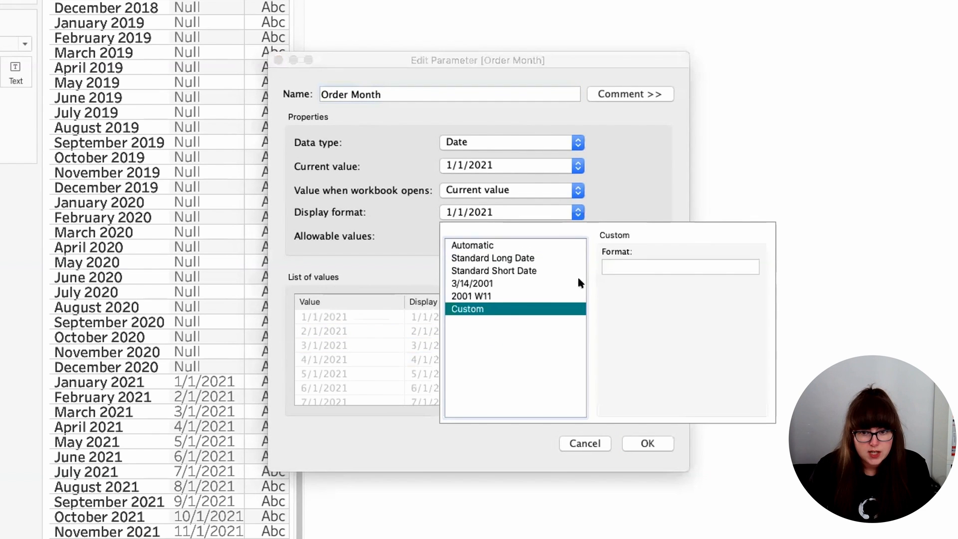
left_click(605, 270)
type("mmm yyyy")
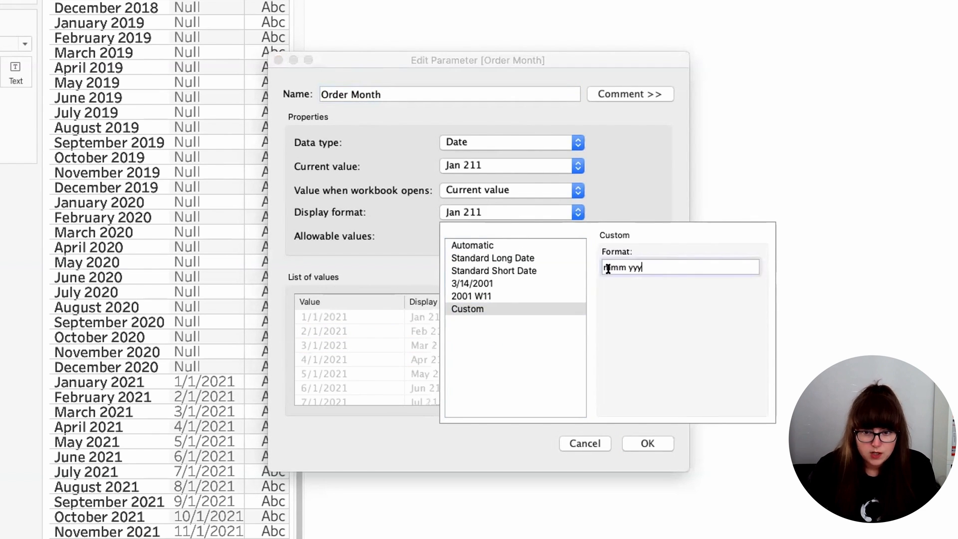
left_click(627, 194)
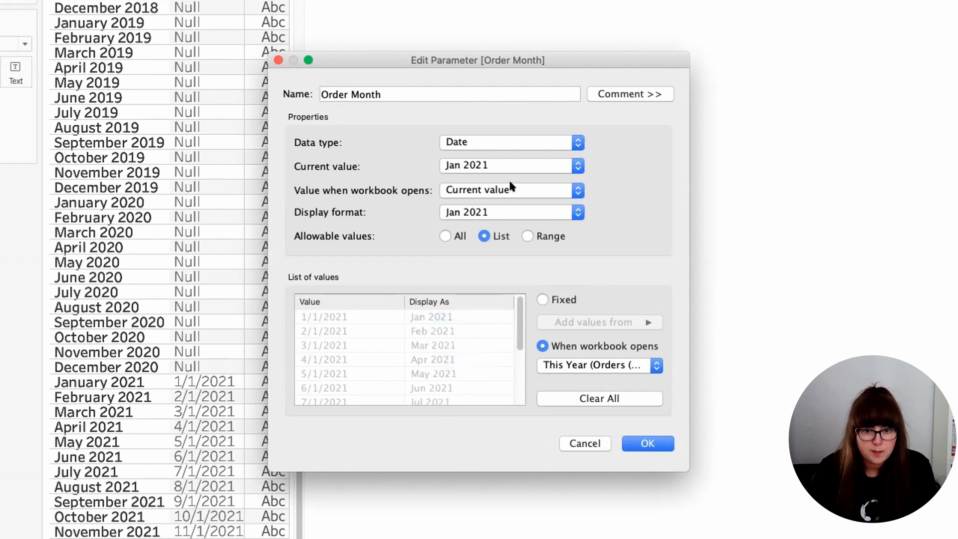
left_click(645, 441)
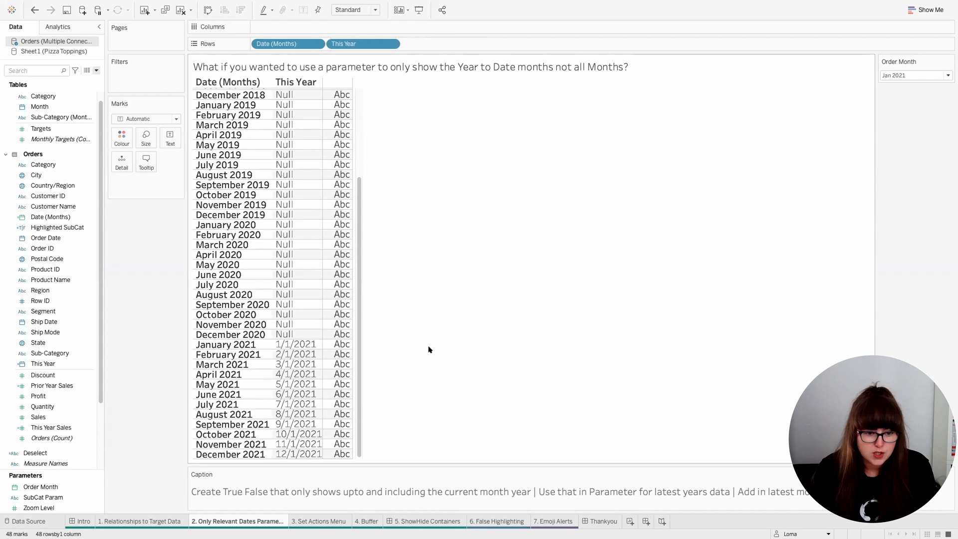
Step: Create a calculated field named Current Month with the formula DATETRUNC('month',TODAY())
left_click(94, 71)
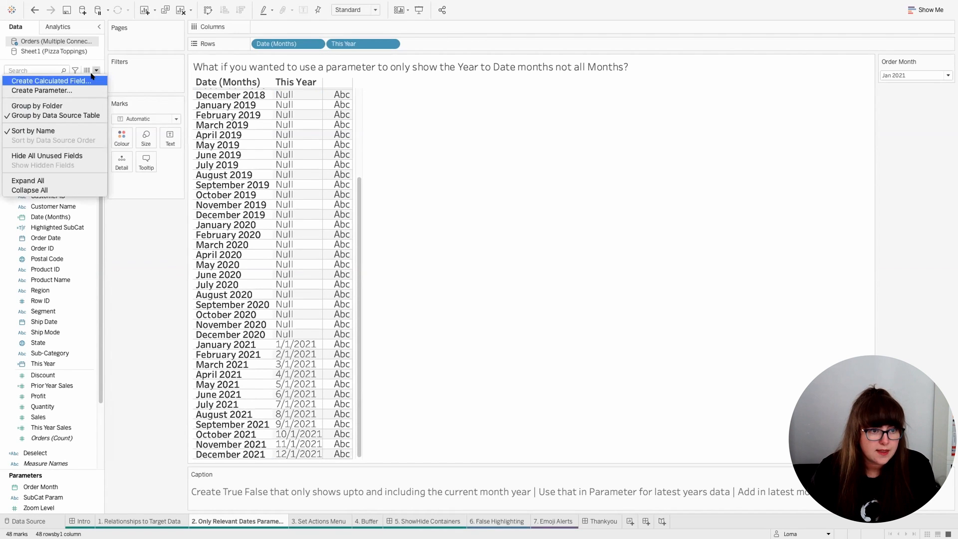
left_click(92, 78)
type("Cur")
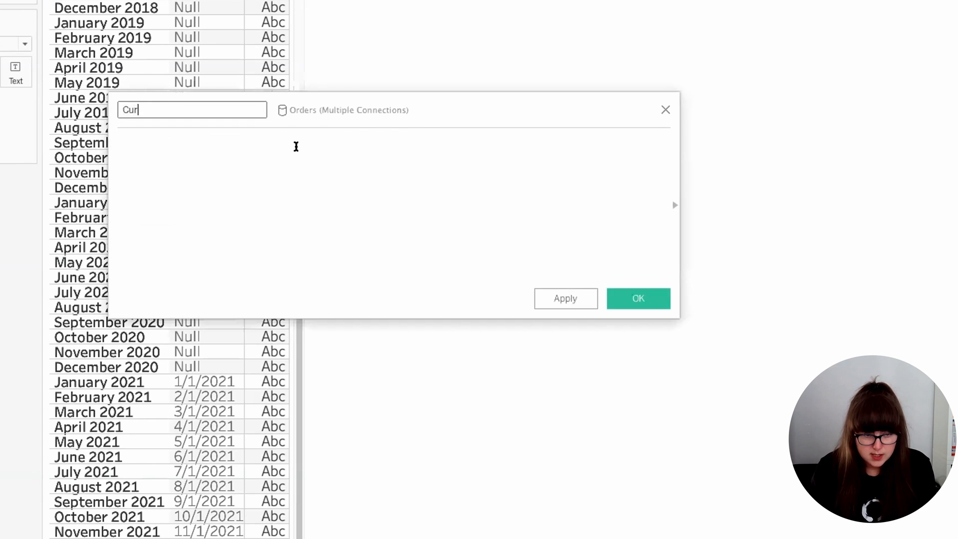
type("rent Month")
left_click(296, 146)
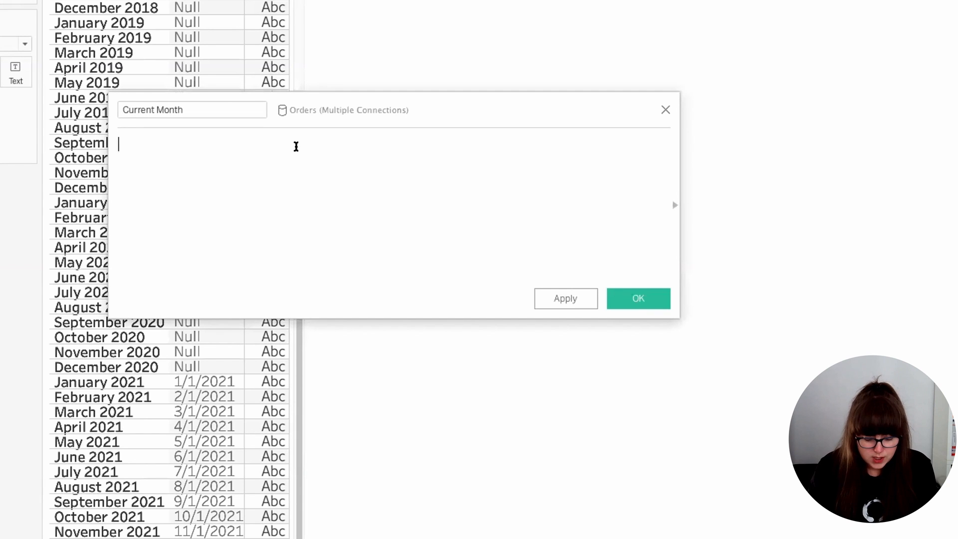
type("datetr")
key("Return")
type("'month',TODAY()")
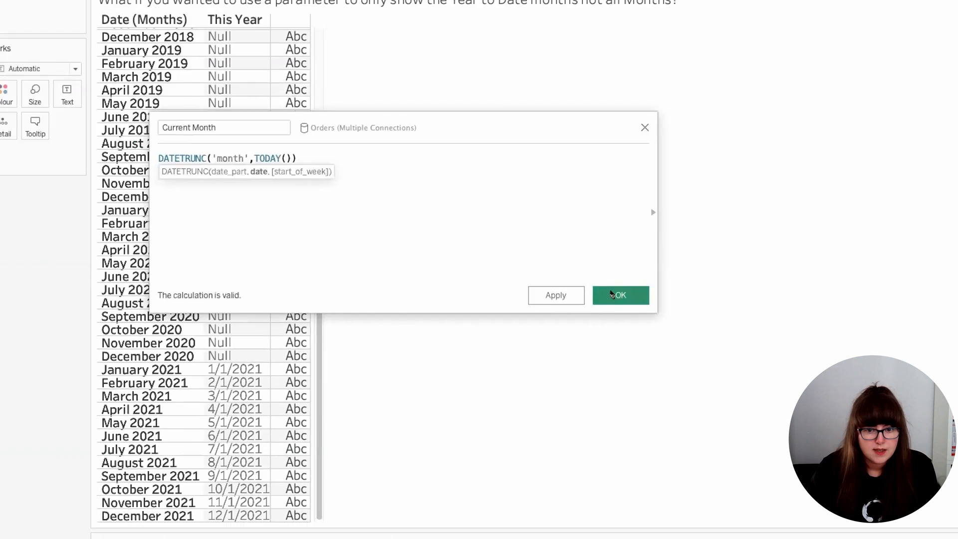
left_click(619, 295)
Step: Set the Order Month parameter's value when the workbook opens to Current Month
left_click(949, 61)
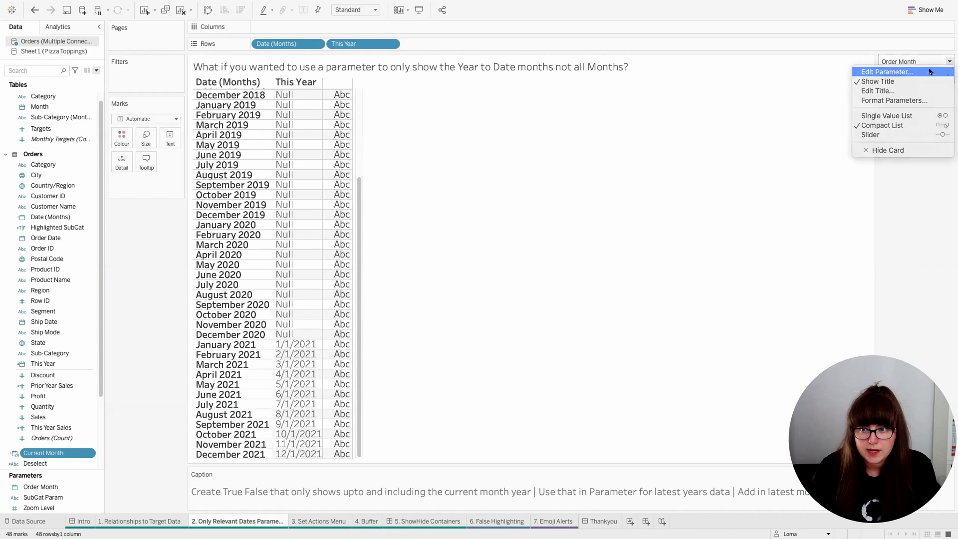
left_click(929, 71)
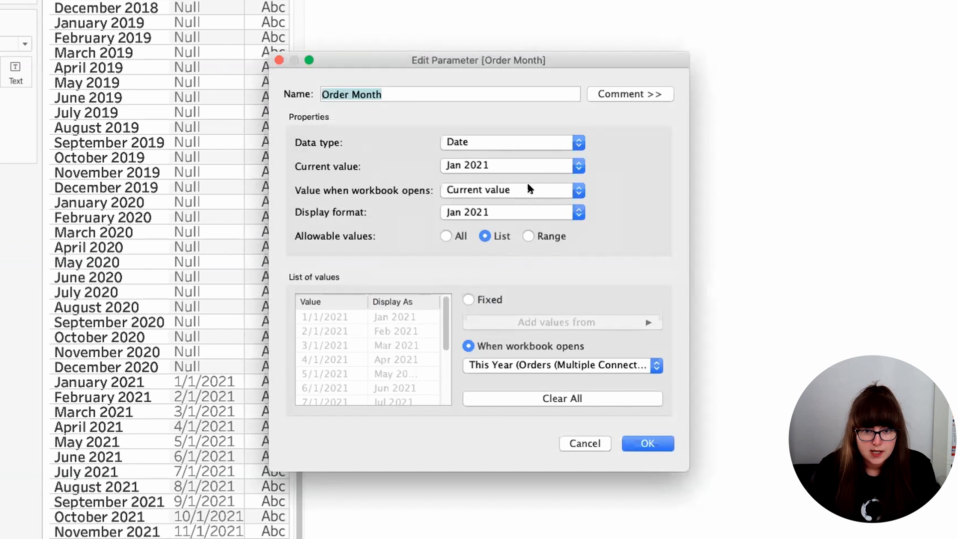
left_click(528, 188)
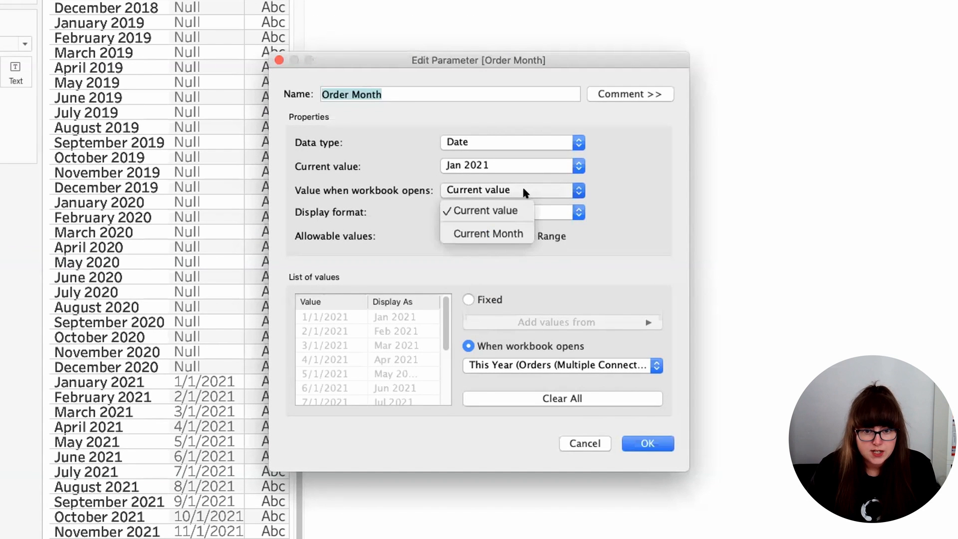
left_click(496, 231)
left_click(648, 443)
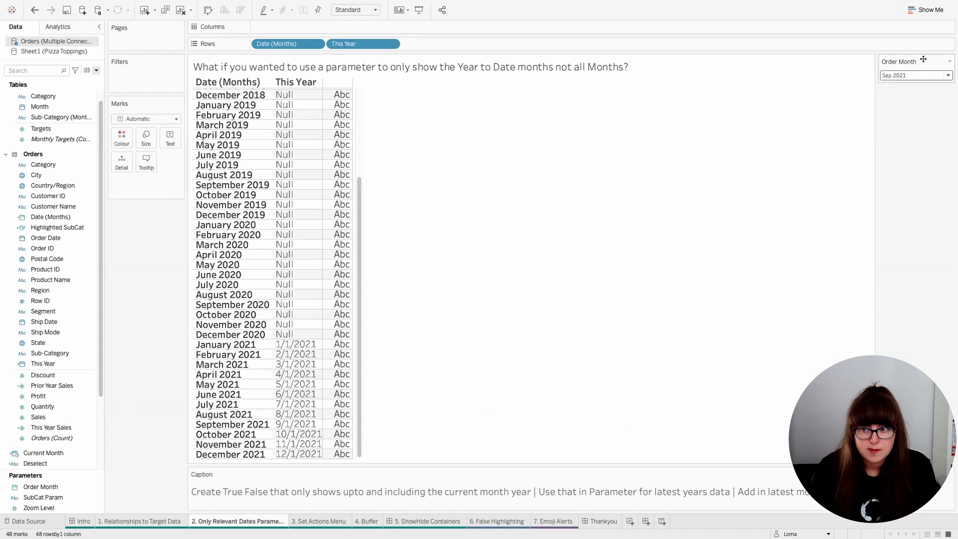
Step: On the 3. Set Actions Menu sheet, create a Product set of BBQ, Ground Beef, Jalapeno Peppers and Medium 11.5", and colour the bars by it
left_click(332, 520)
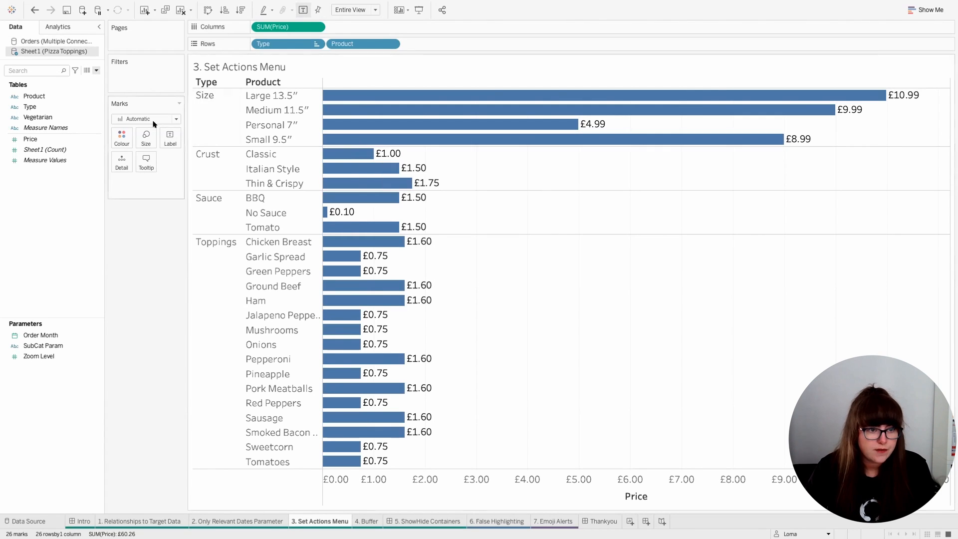
left_click(67, 94)
mouse_move(110, 167)
left_click(180, 191)
left_click(346, 152)
left_click(346, 219)
left_click(347, 260)
scroll(349, 278, "down", 3)
left_click(346, 226)
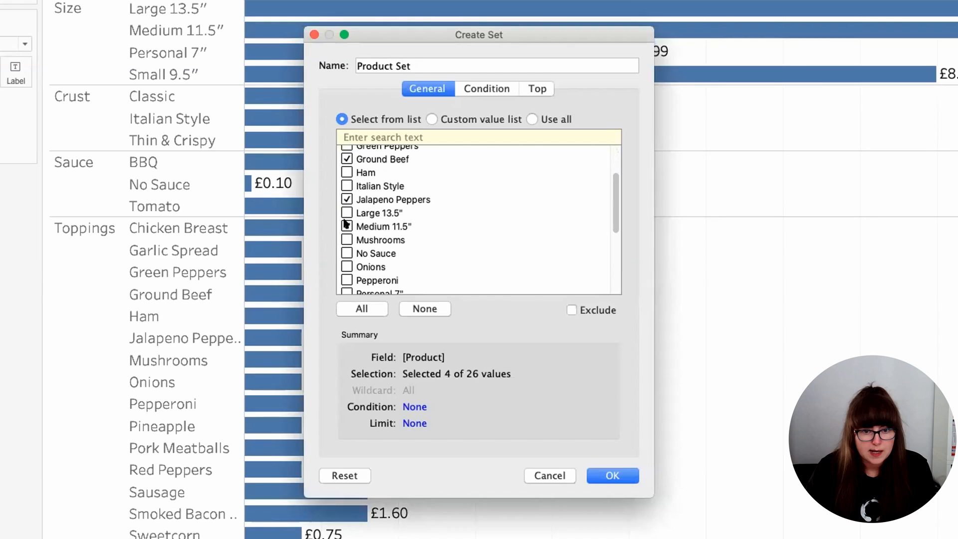
left_click(612, 475)
left_click_drag(39, 106, 122, 136)
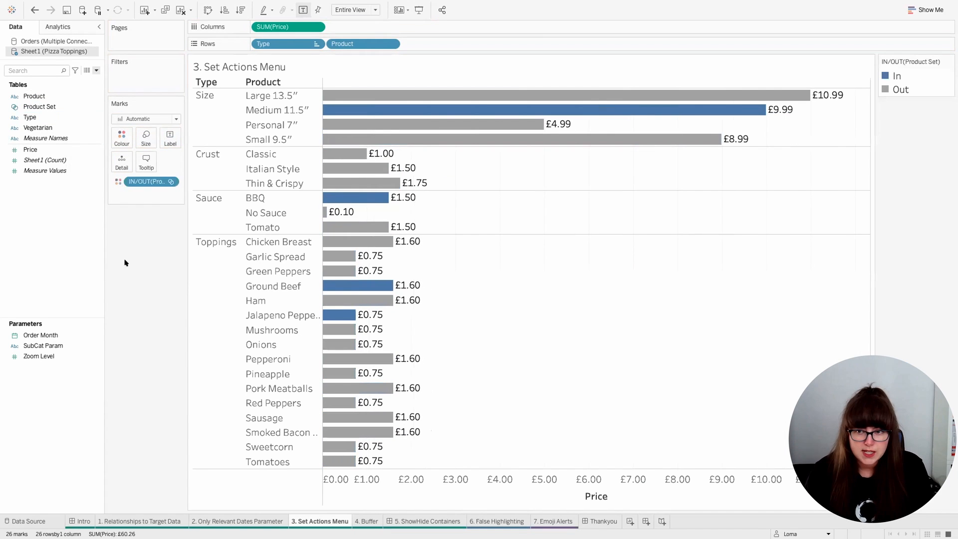
Step: Show the Product Set control, widen it, and add Green Peppers and Garlic Spread to the set
right_click(73, 106)
left_click(110, 122)
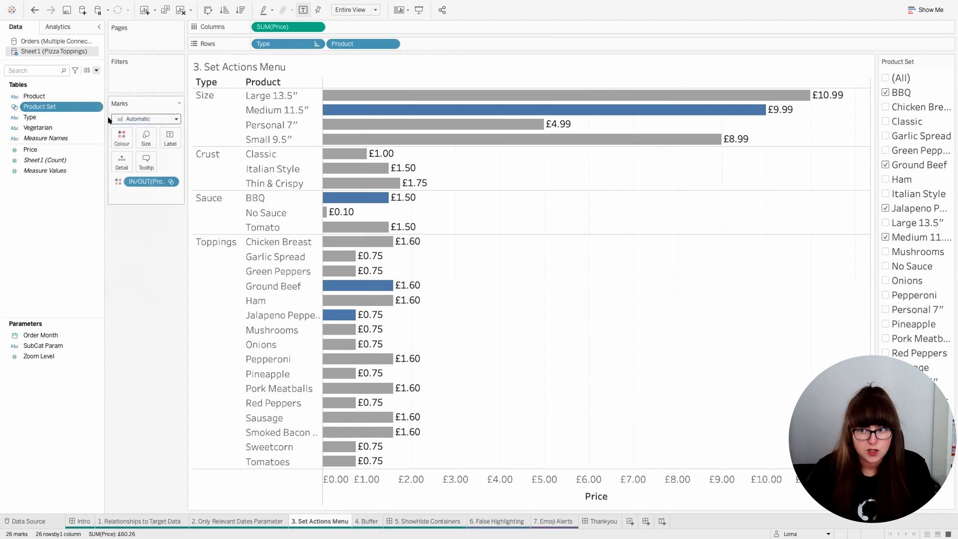
left_click_drag(873, 155, 809, 156)
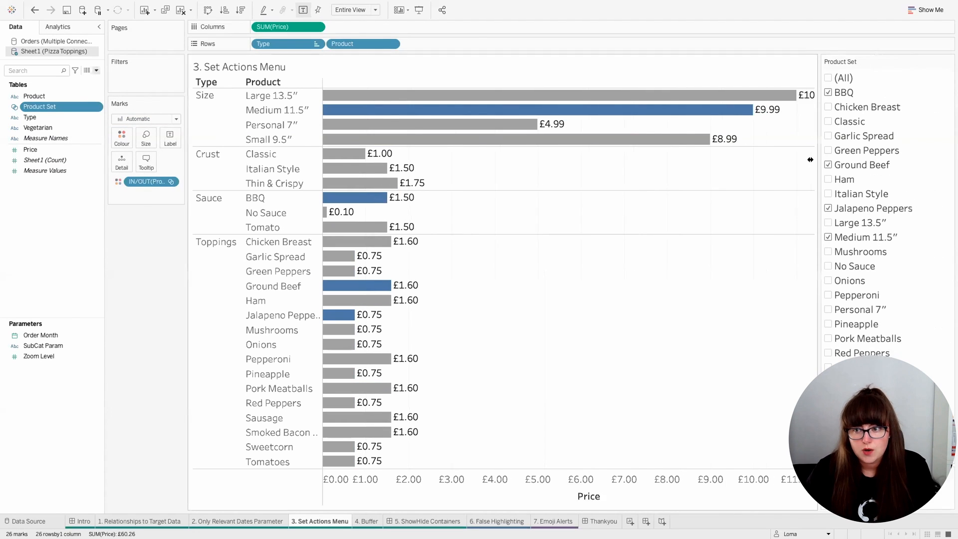
left_click(822, 150)
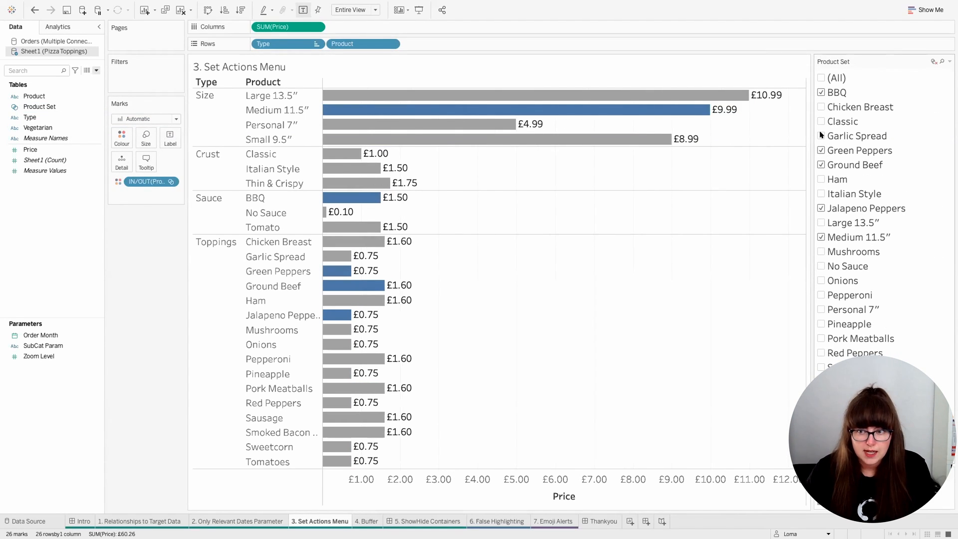
left_click(821, 136)
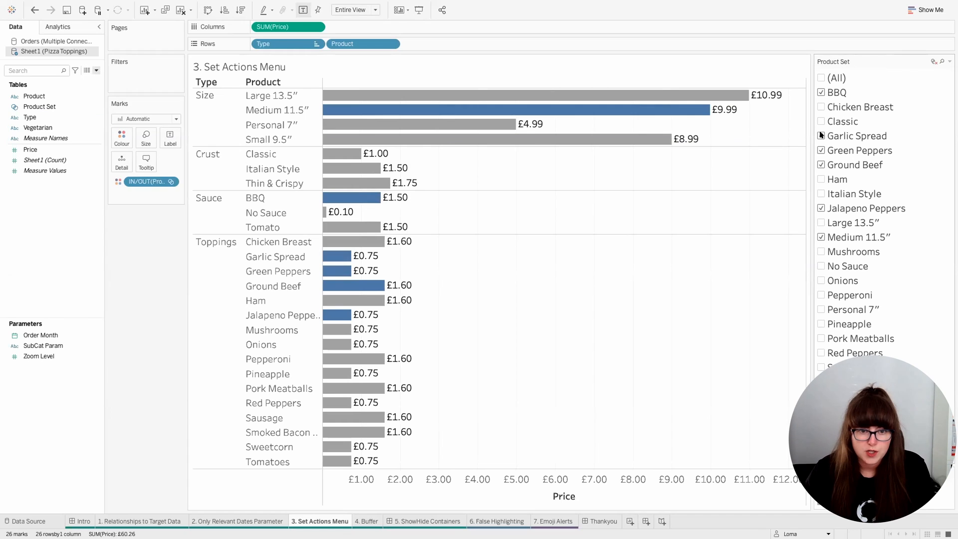
Step: Add a set action named Add Items that adds values to Product Set and keeps set values when the selection is cleared
left_click(125, 5)
left_click(143, 70)
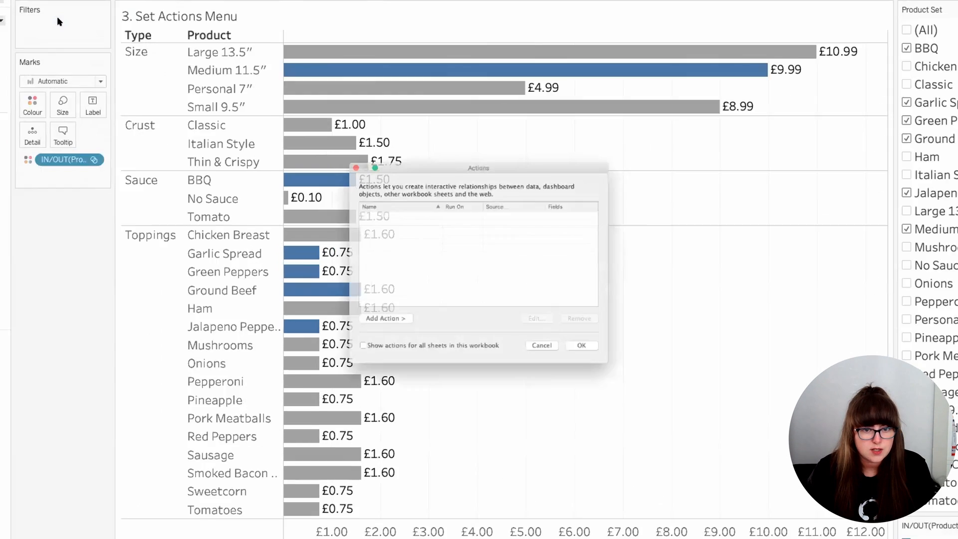
left_click(389, 322)
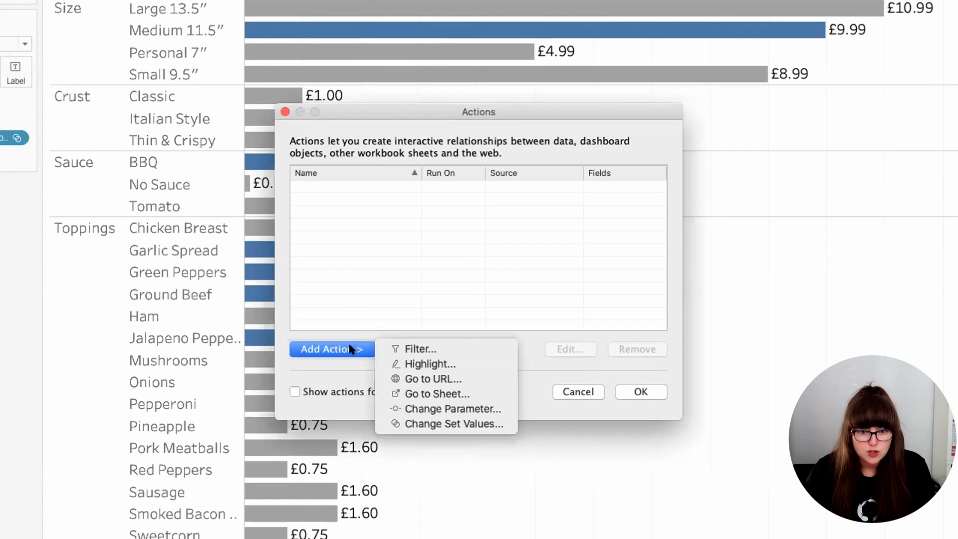
left_click(449, 424)
type("Add Items")
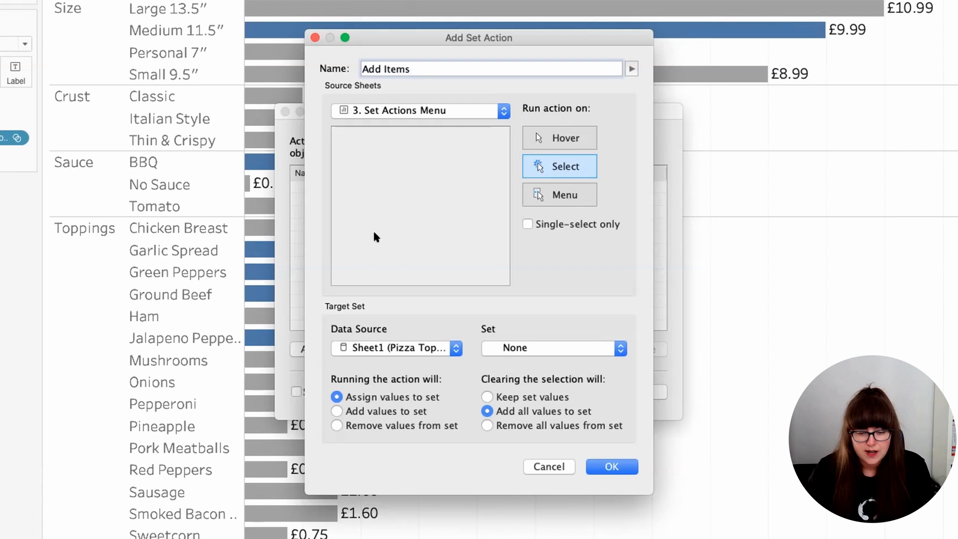
left_click(336, 410)
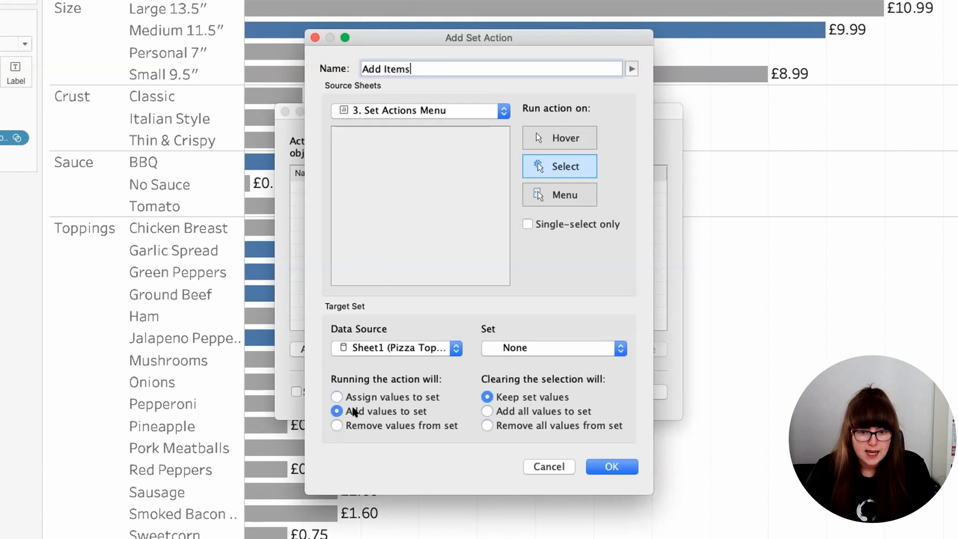
left_click(538, 347)
left_click(539, 361)
key("Return")
Step: Add a set action named Remove Items that runs on Menu, removes values from Product Set, and keeps set values when the selection is cleared
left_click(337, 344)
left_click(418, 421)
type("Remove Items")
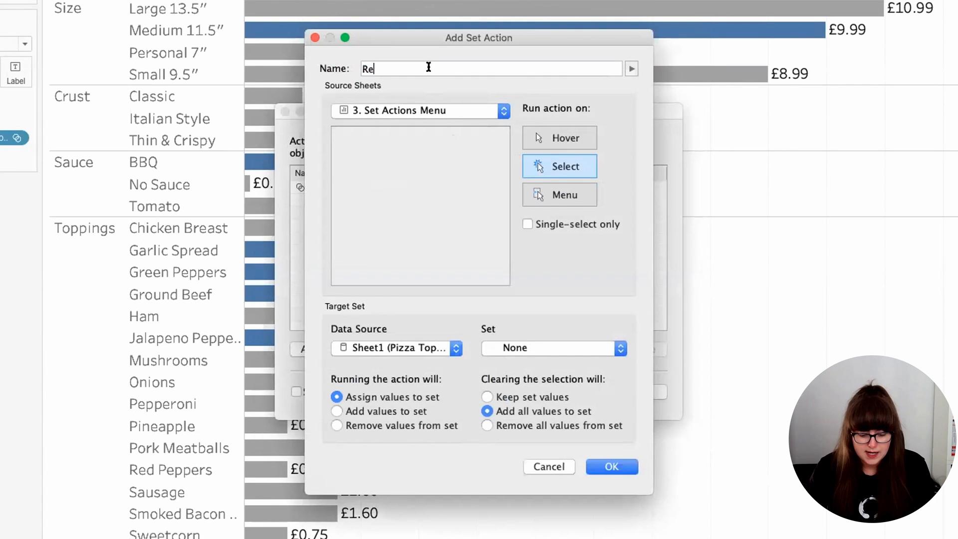
left_click(547, 348)
left_click(546, 362)
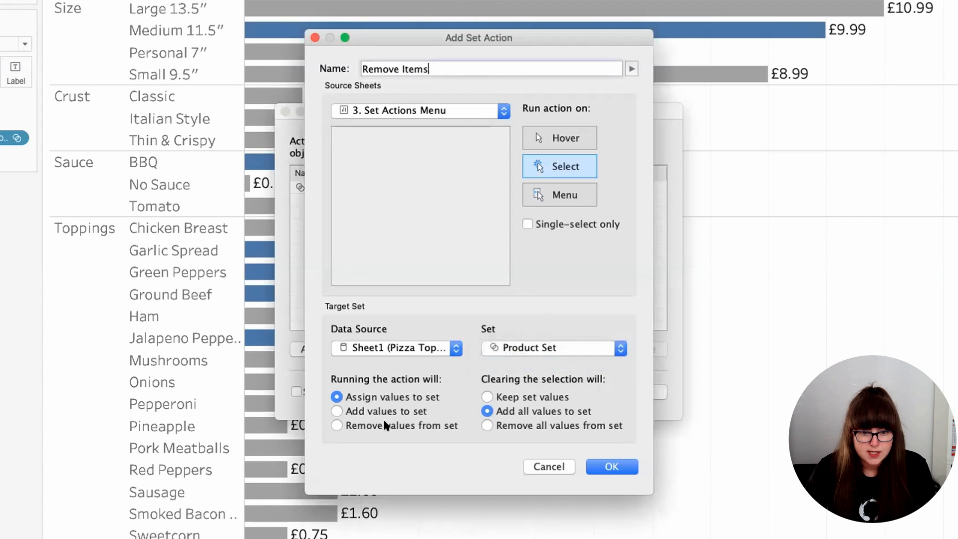
left_click(384, 425)
left_click(517, 395)
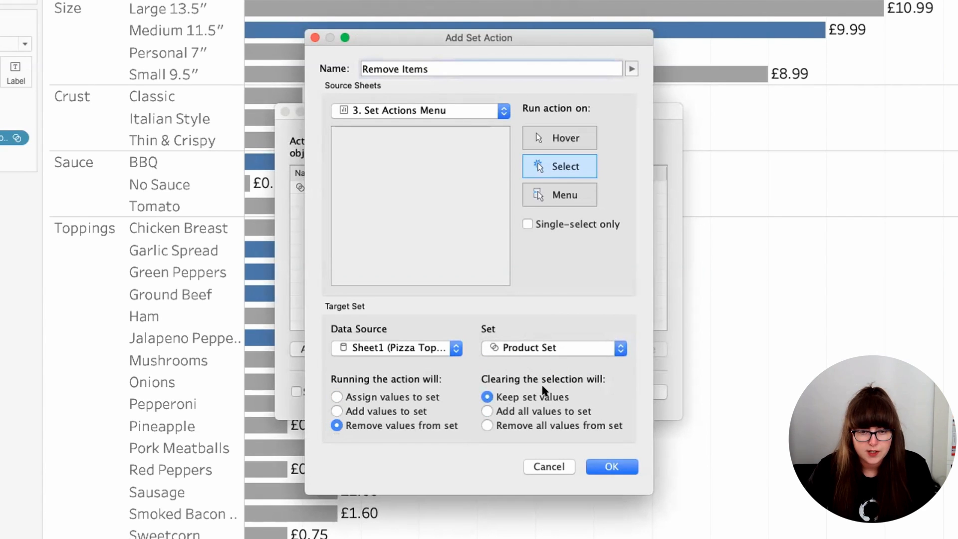
left_click(561, 195)
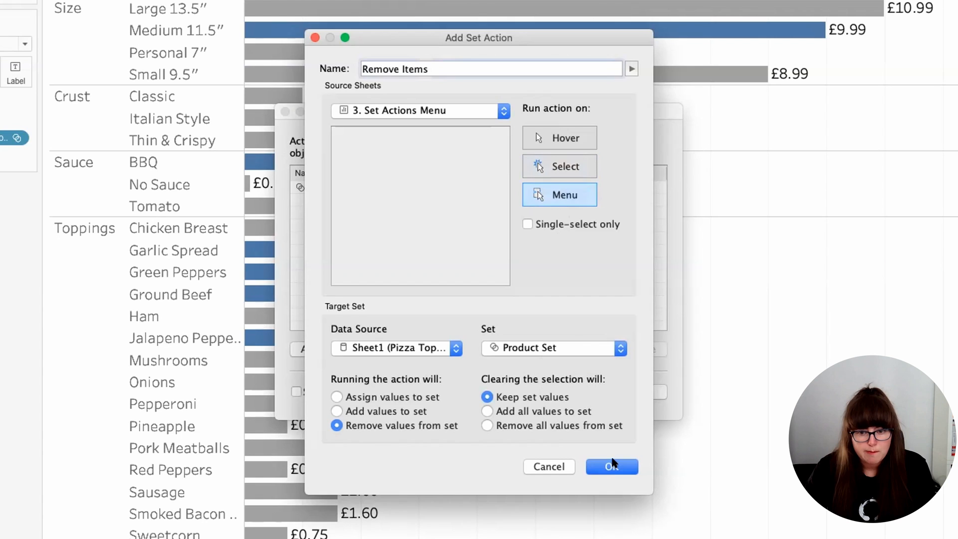
left_click(612, 466)
Step: Edit the Add Items set action to run on Menu and close the list of actions
left_click(556, 341)
left_click(561, 195)
left_click(612, 466)
left_click(641, 391)
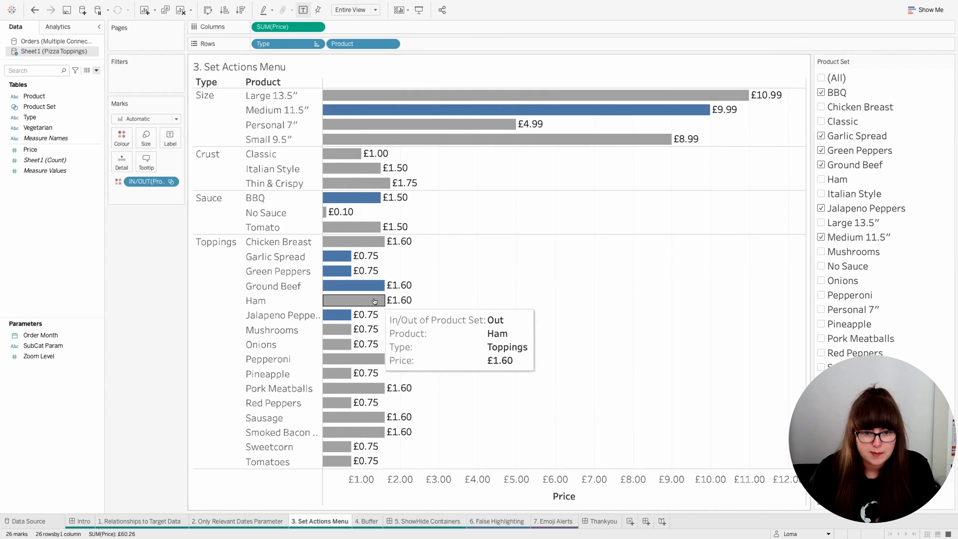
Step: Test the actions from the bars' tooltips by adding Ham to Product Set and removing Ground Beef from it
left_click(374, 300)
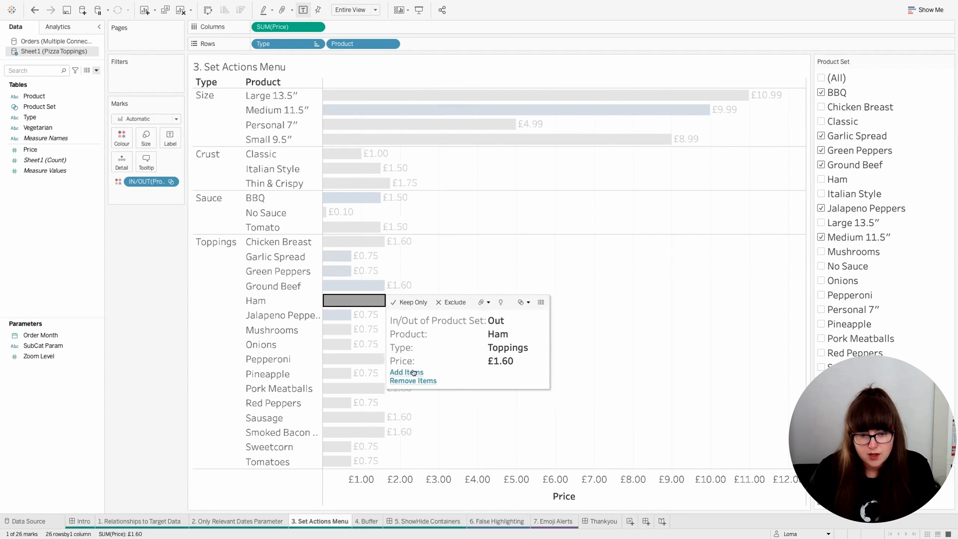
left_click(413, 372)
left_click(372, 286)
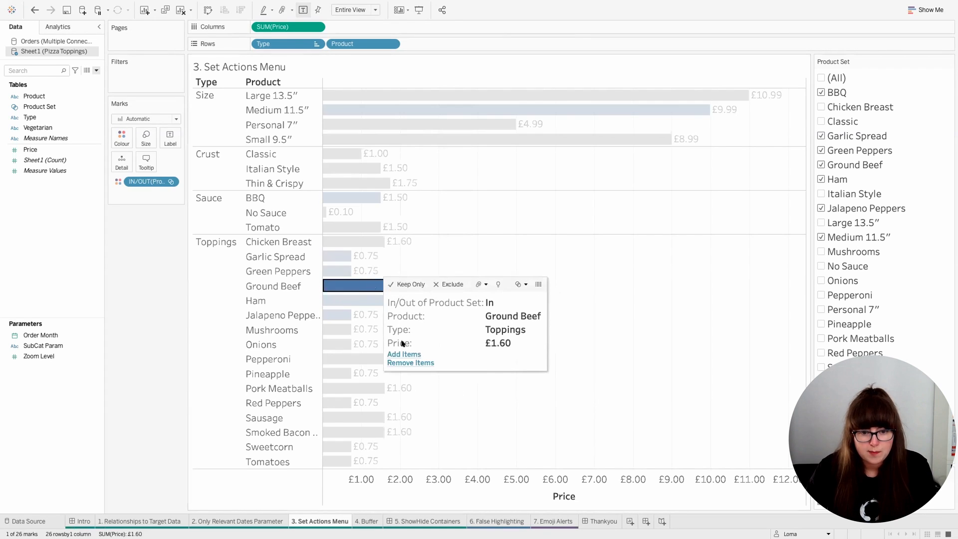
left_click(409, 362)
left_click(497, 325)
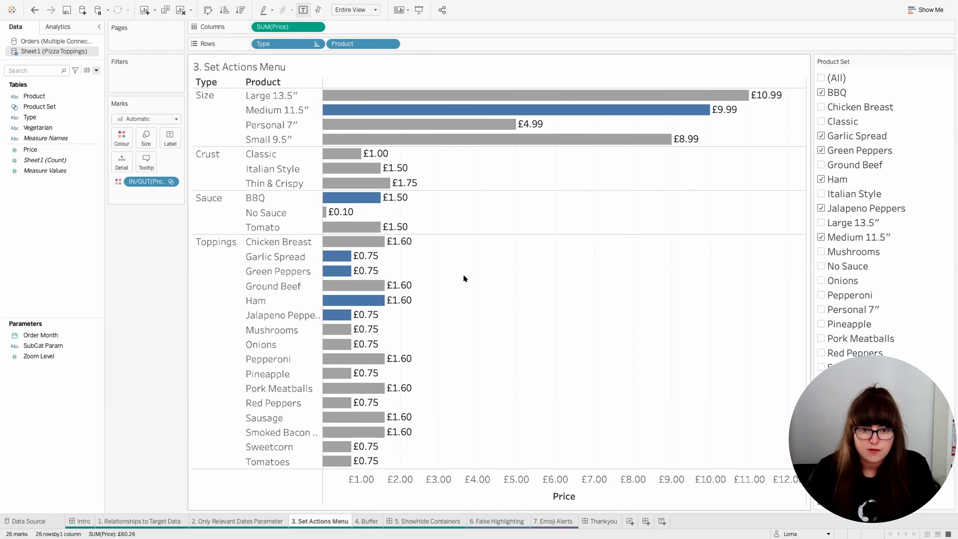
Step: On the 4. Buffer sheet, undo the existing Buffer layer and review the Halliwell Jones calculation
key("ctrl+Tab")
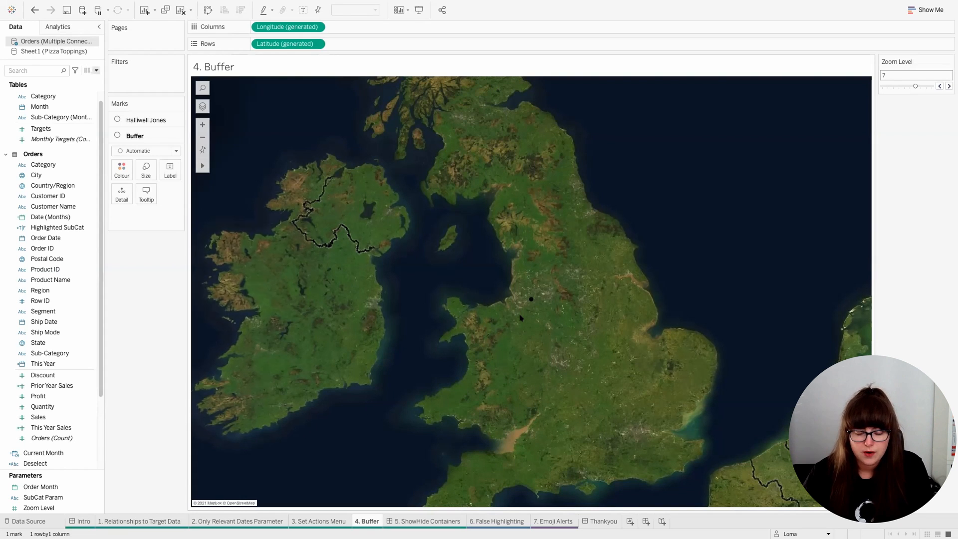
key("ctrl+z")
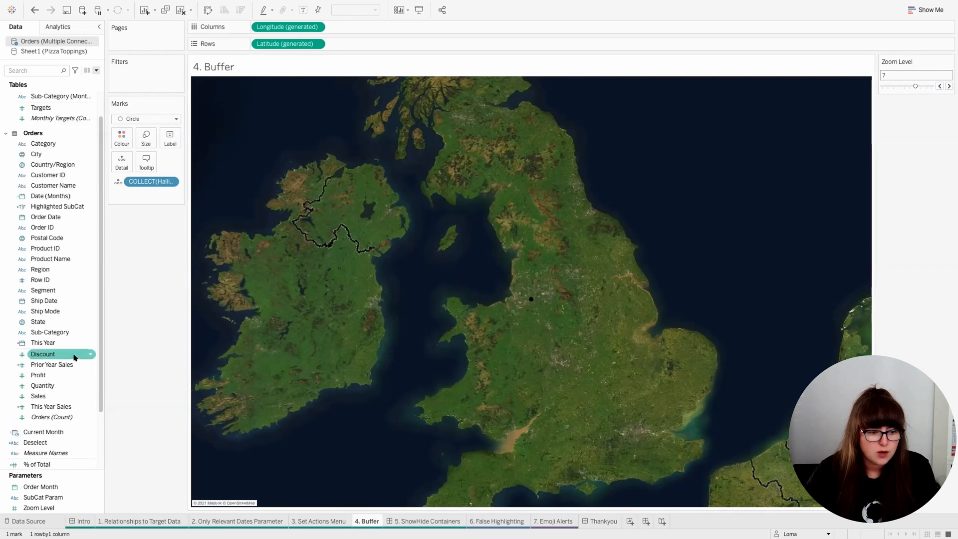
scroll(75, 355, "down", 3)
right_click(49, 428)
left_click(79, 295)
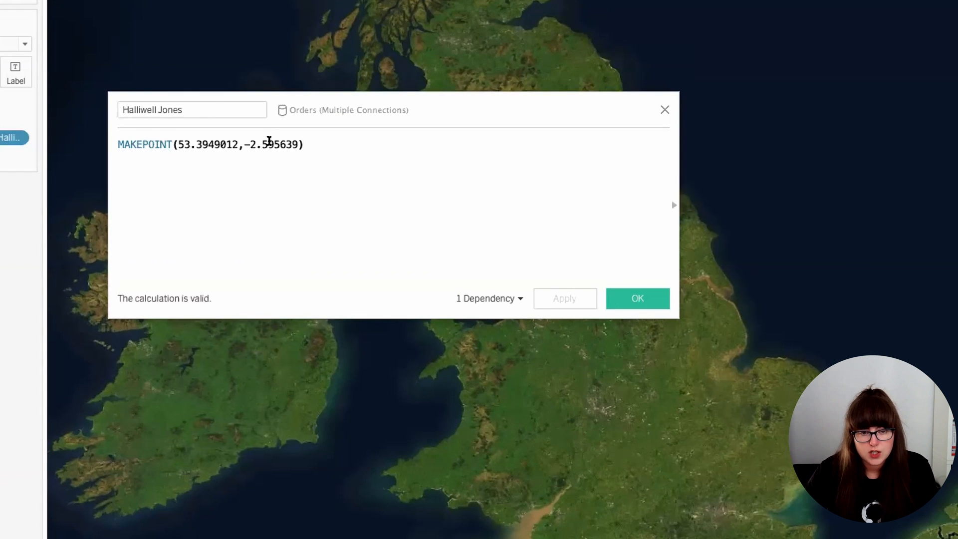
left_click(664, 110)
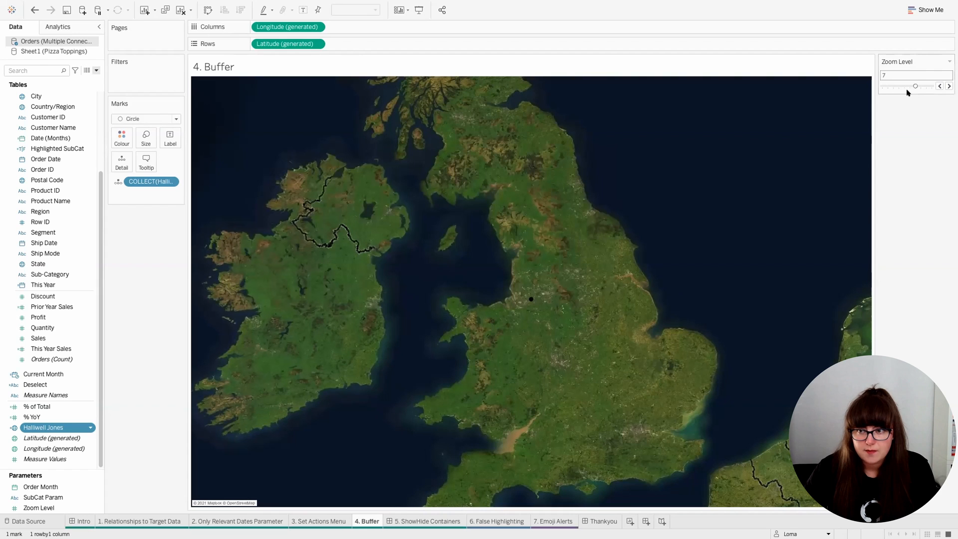
Step: Review the Zoom Level parameter's data type, range and step size settings
left_click(948, 62)
left_click(905, 73)
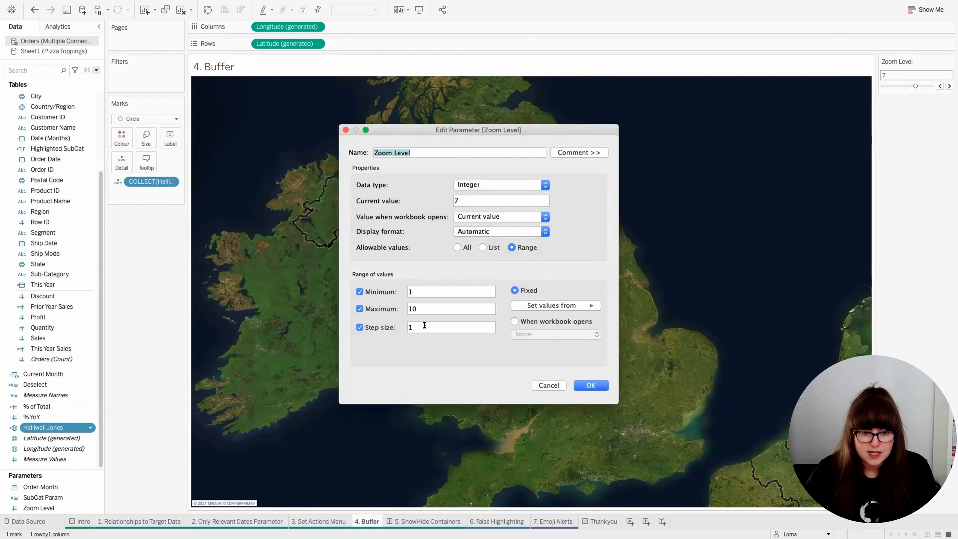
left_click(544, 383)
Step: Create a calculated field named buffer with the formula BUFFER([Halliwell Jones],100*[Zoom Level],'m')
left_click(96, 70)
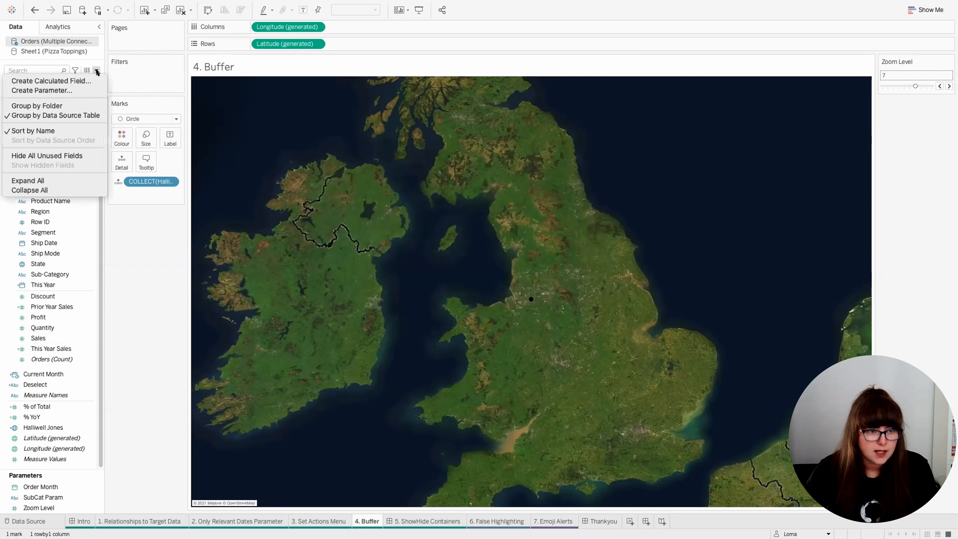
left_click(43, 66)
type("buffer")
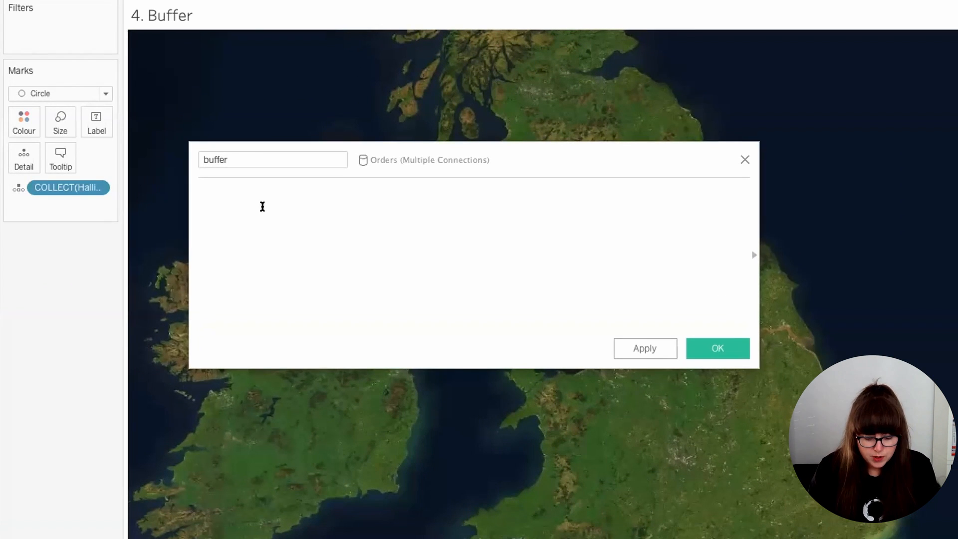
left_click(262, 206)
type("buff")
key("Return")
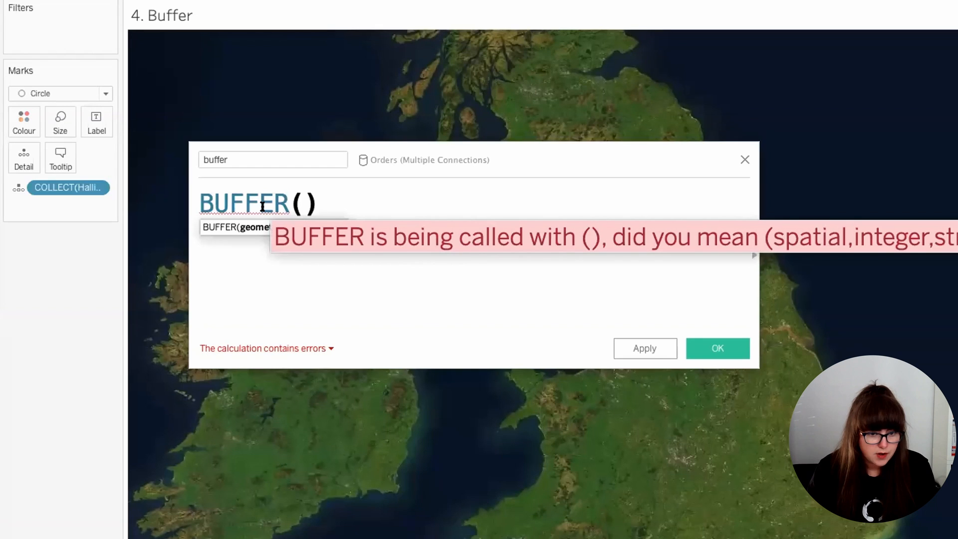
type("hal")
key("Return")
type(",100")
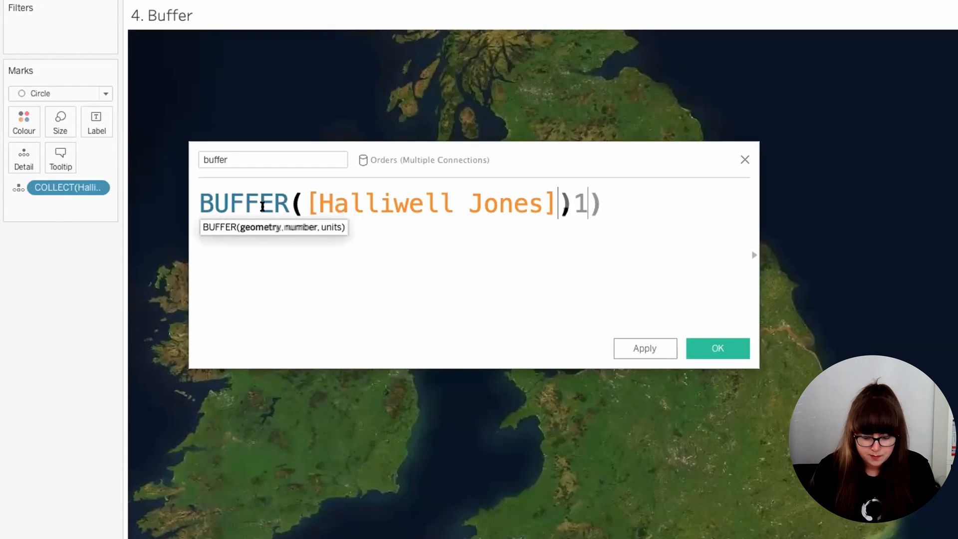
type("*")
type("zoom")
key("Return")
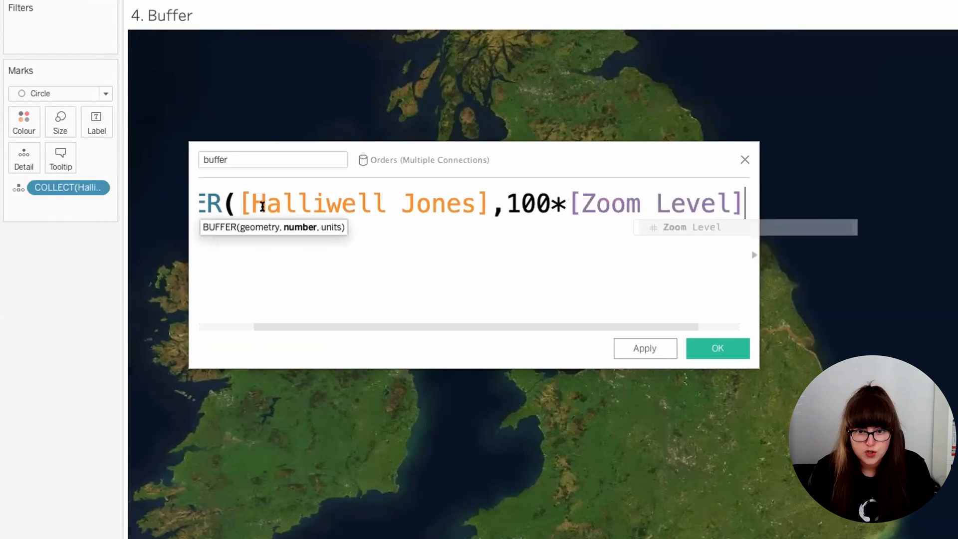
type(",'m'")
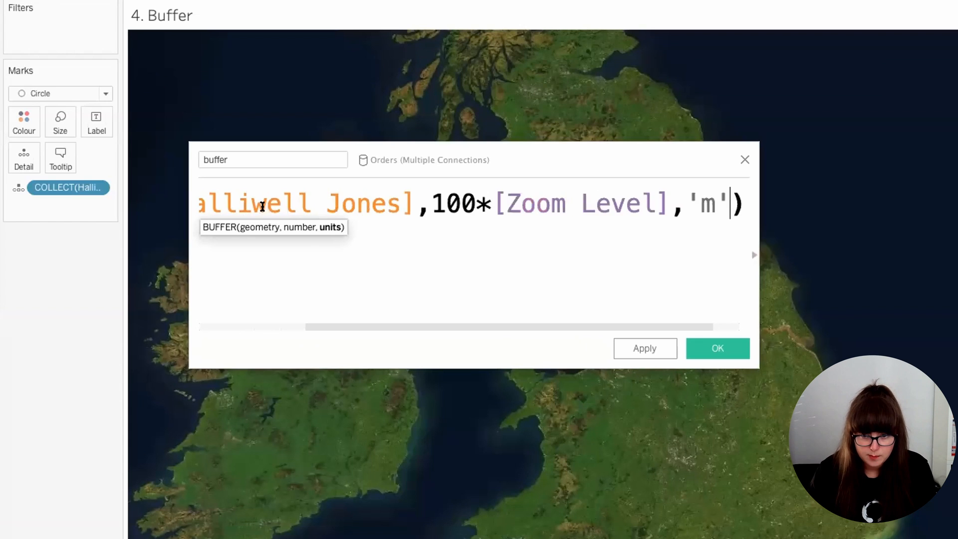
left_click(701, 347)
Step: Add the buffer field to the map as a layer beneath the Halliwell Jones point and colour it white at 29% opacity
left_click_drag(31, 427, 281, 95)
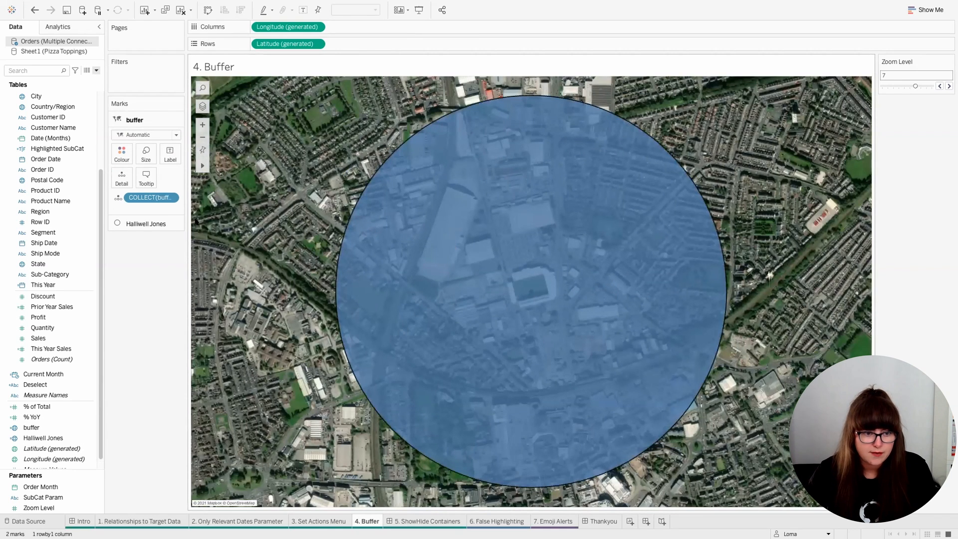
left_click(121, 153)
left_click(137, 184)
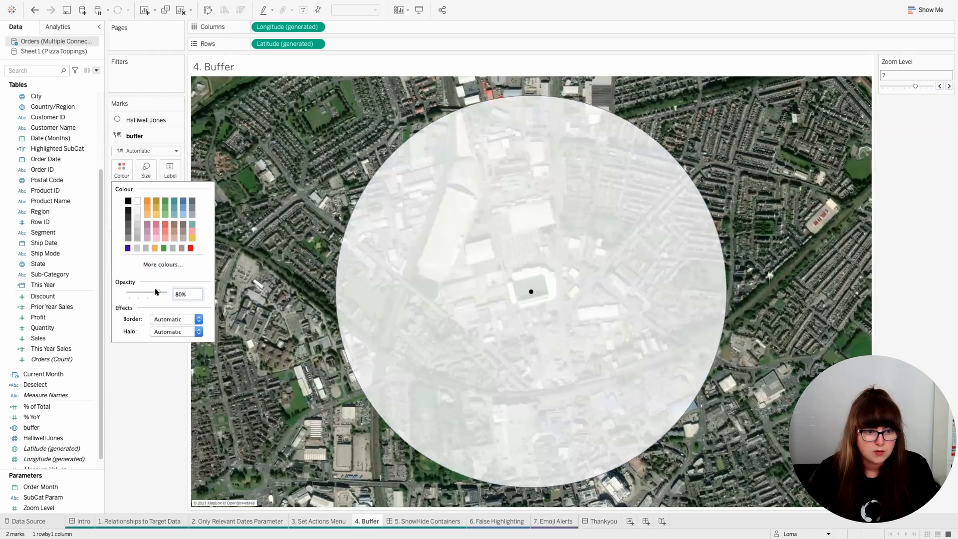
left_click_drag(157, 292, 138, 291)
left_click(141, 383)
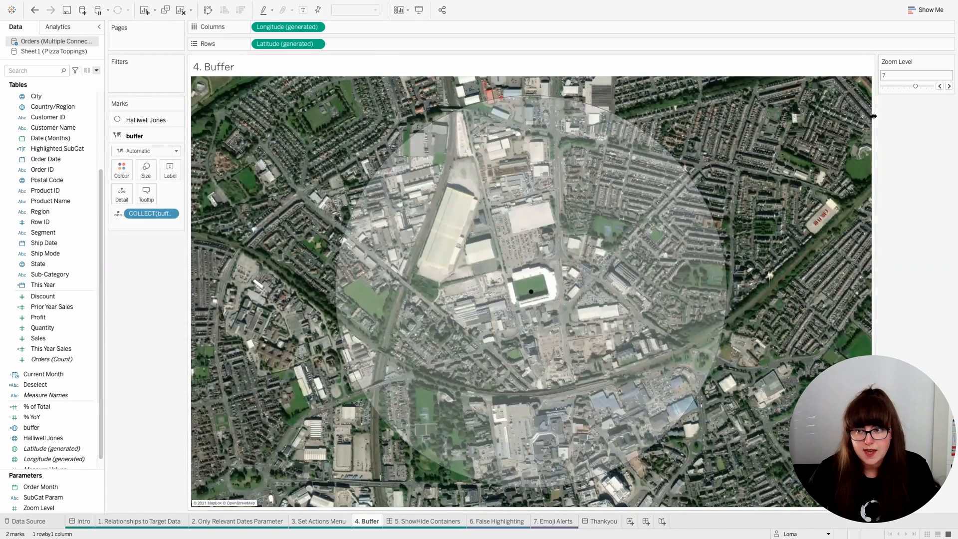
Step: Lower the Zoom Level parameter step by step to 2
left_click(940, 86)
left_click(940, 85)
left_click(939, 85)
left_click(940, 85)
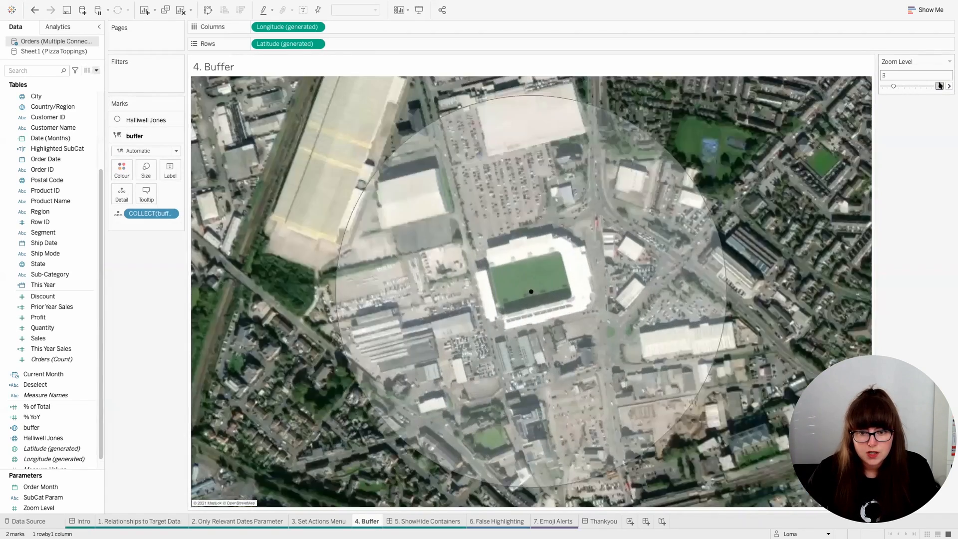
left_click(940, 86)
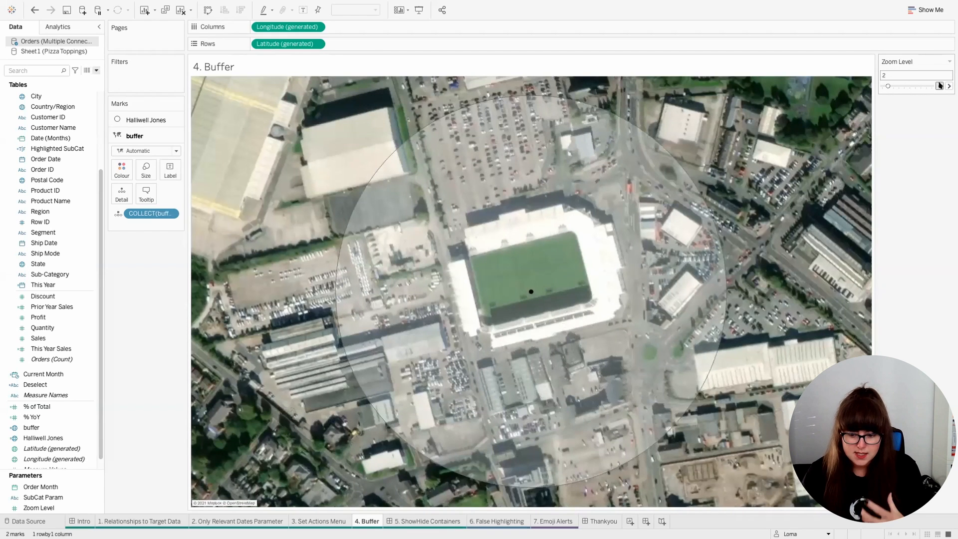
Step: Make the buffer layer invisible by setting its opacity to 0% and its border to None
left_click(121, 170)
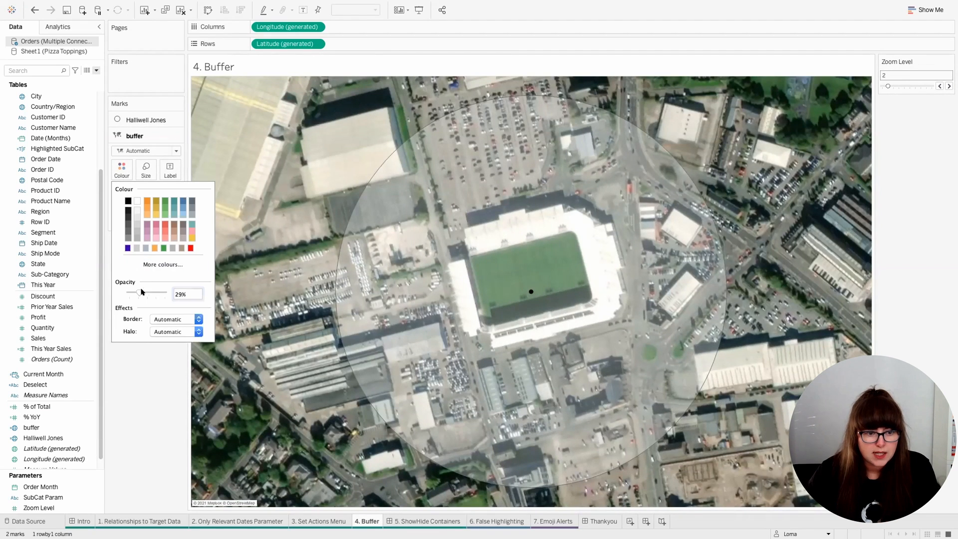
left_click_drag(135, 292, 104, 294)
left_click(165, 319)
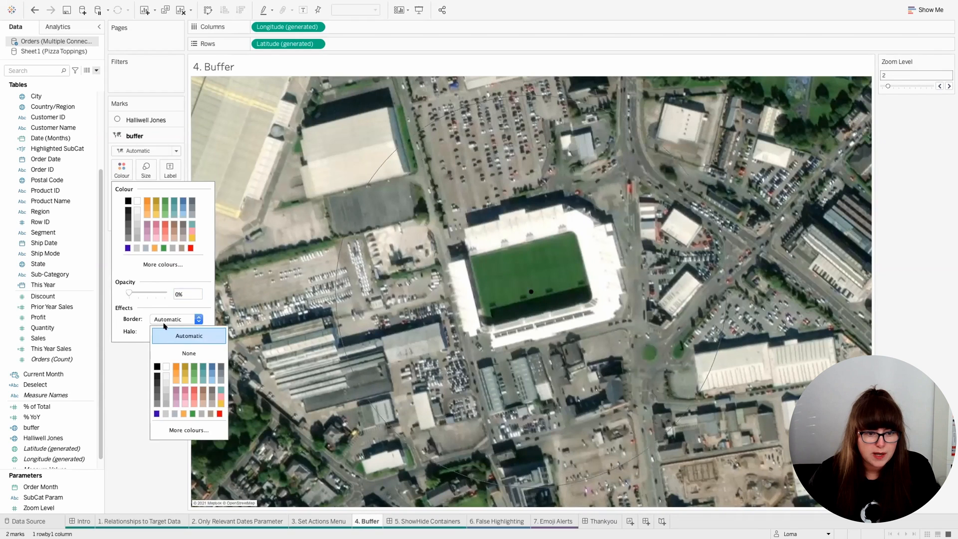
left_click(170, 353)
left_click(132, 362)
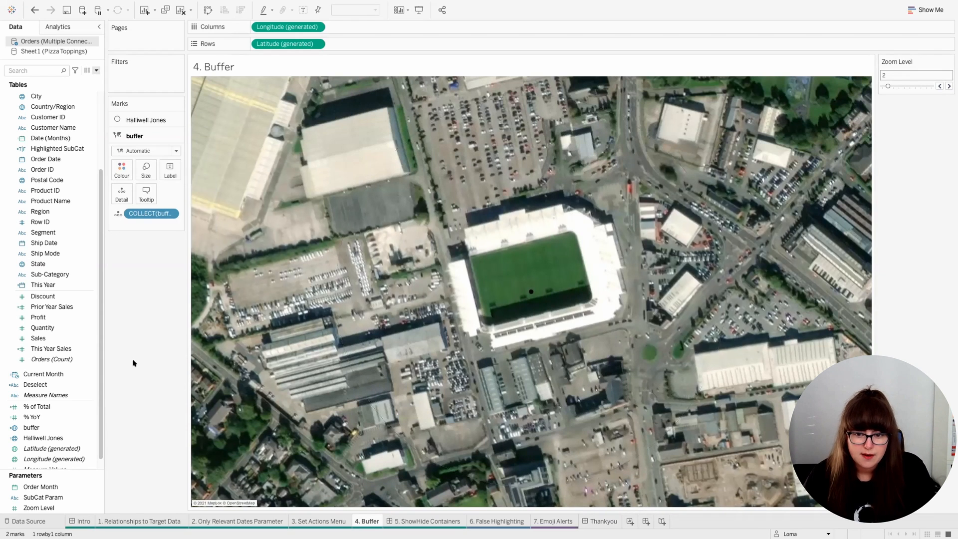
Step: Go to the 5. ShowHide Containers dashboard and select the vertical container holding the date and sub-category filters
key("ctrl+Tab")
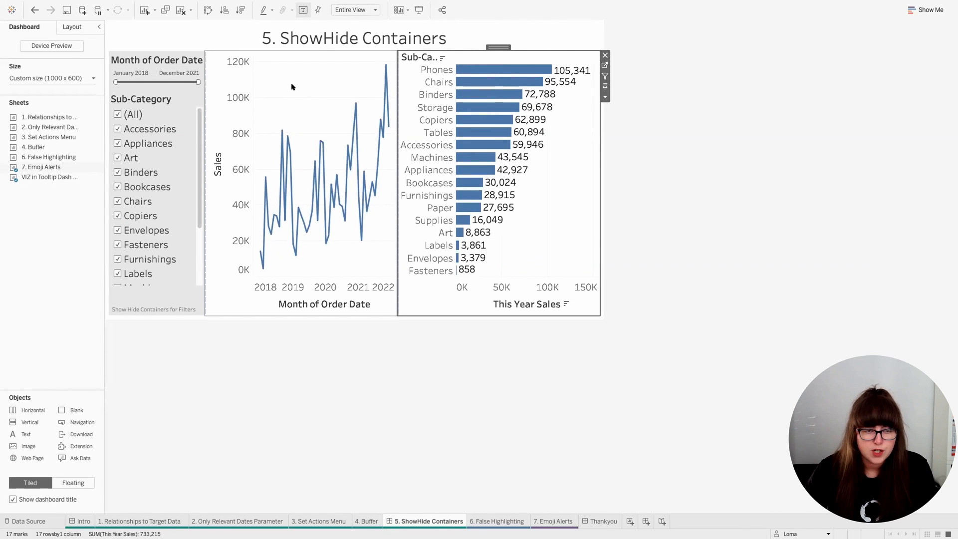
left_click(171, 60)
double_click(155, 46)
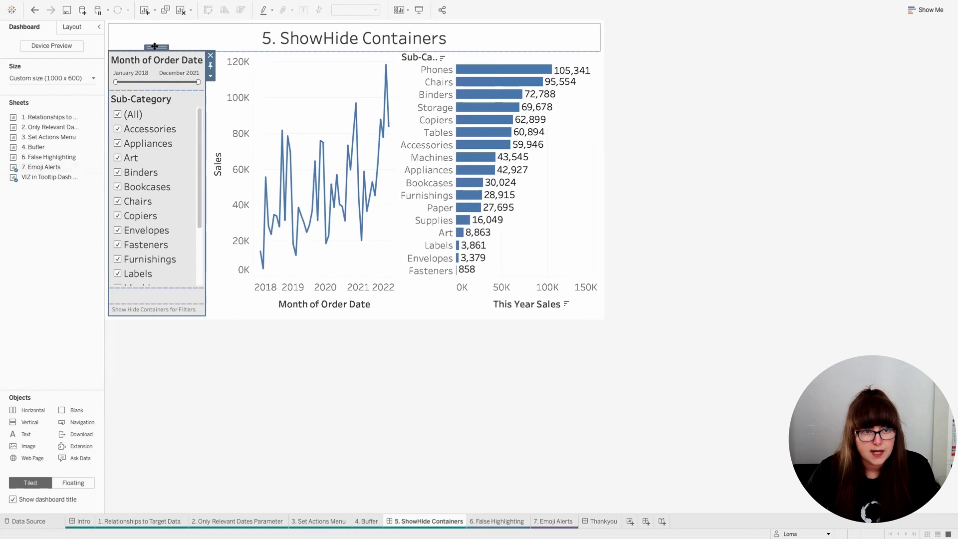
Step: Try making the filter container floating, look at its show/hide button option, and undo the floating
left_click(211, 76)
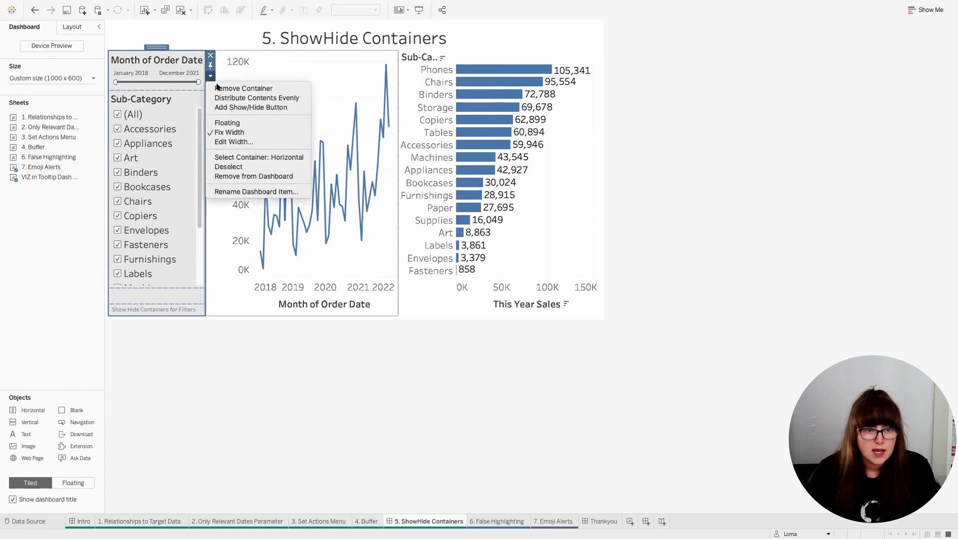
left_click(228, 121)
left_click(219, 57)
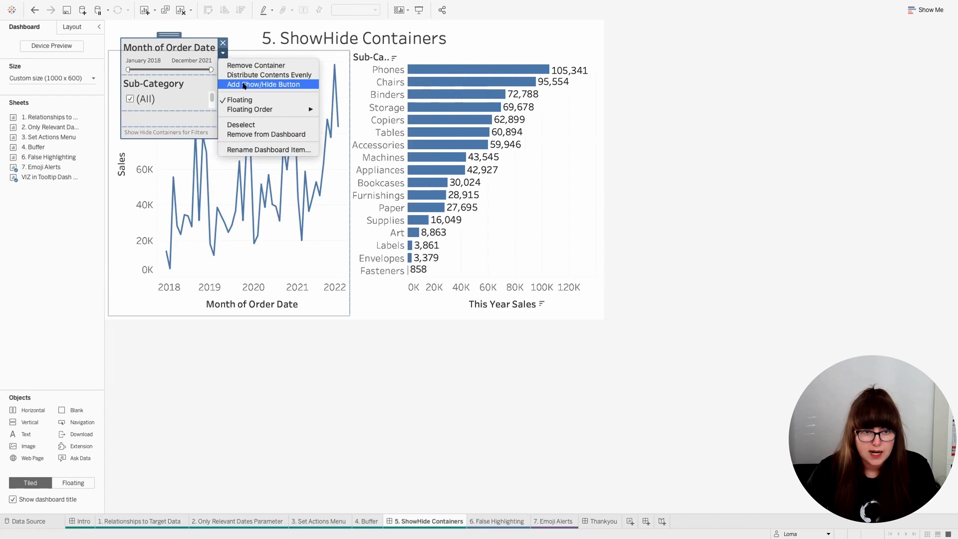
left_click(487, 38)
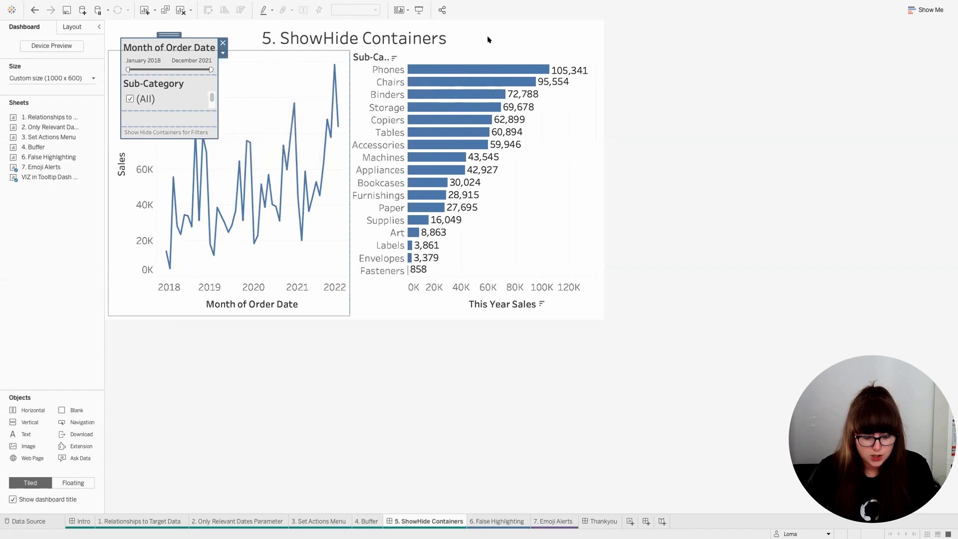
key("ctrl+z")
Step: Add a show/hide button to the tiled filter container, place it above the container beside the dashboard title, and hide the container
left_click(211, 76)
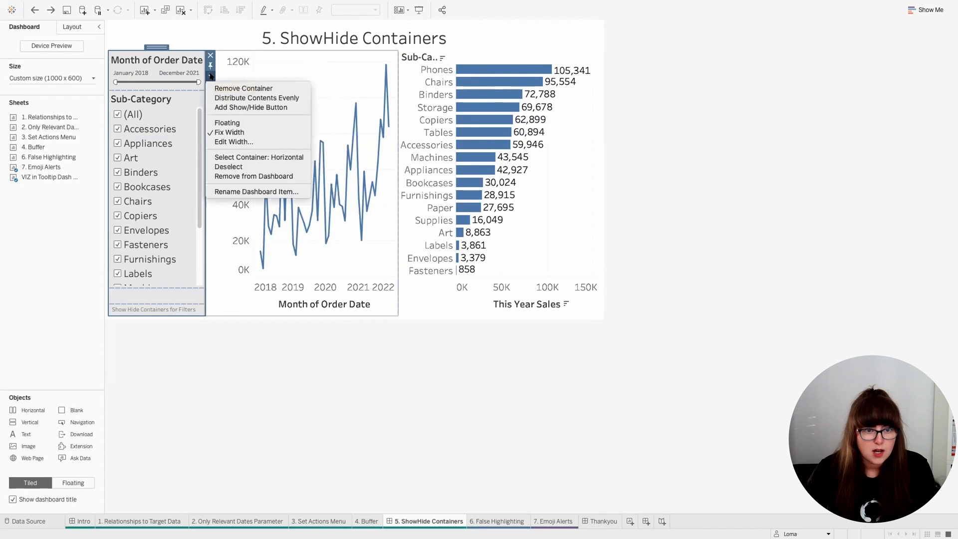
left_click(237, 107)
left_click_drag(213, 45, 178, 39)
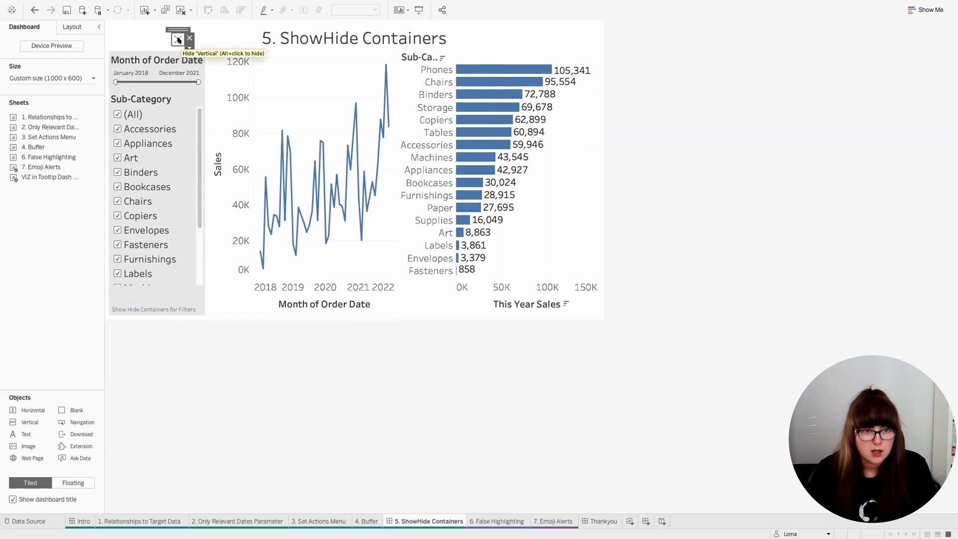
left_click(178, 40, "alt")
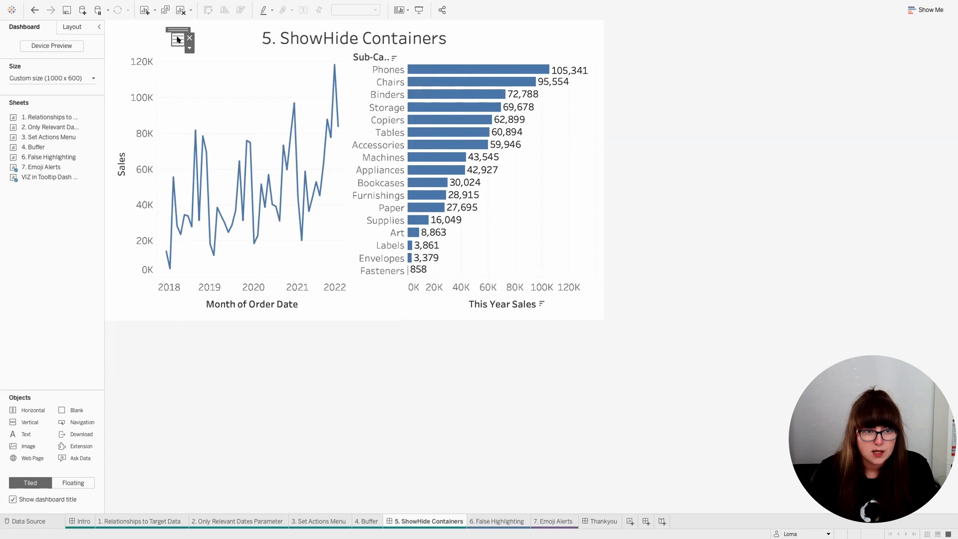
Step: Show the hidden filter container again and expand the dashboard's item hierarchy down to the contents of the horizontal container
left_click(178, 40, "alt")
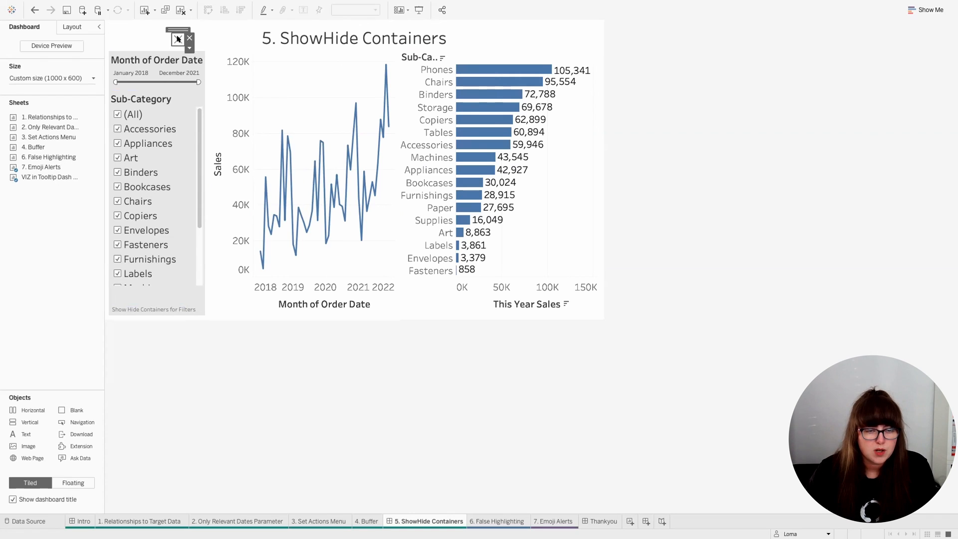
left_click(78, 27)
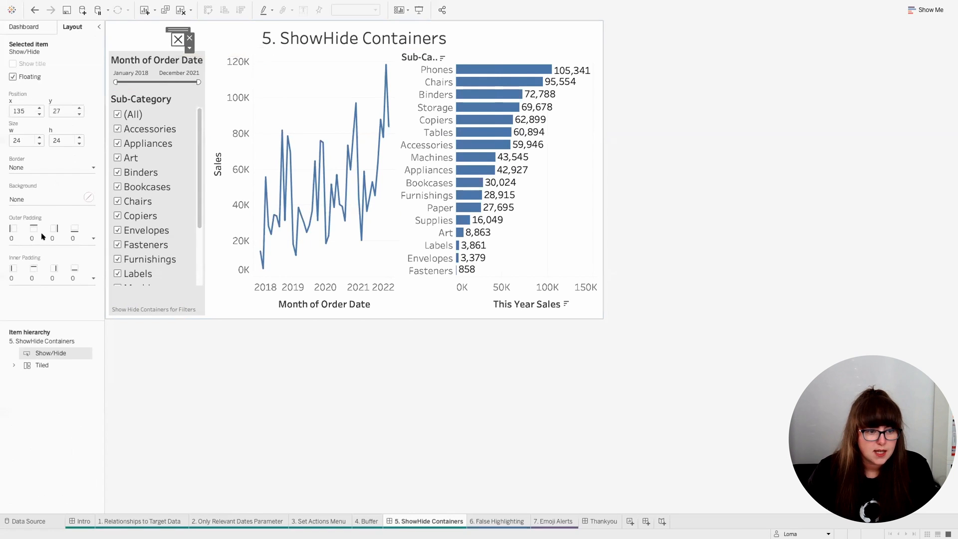
left_click(13, 364)
left_click(24, 377)
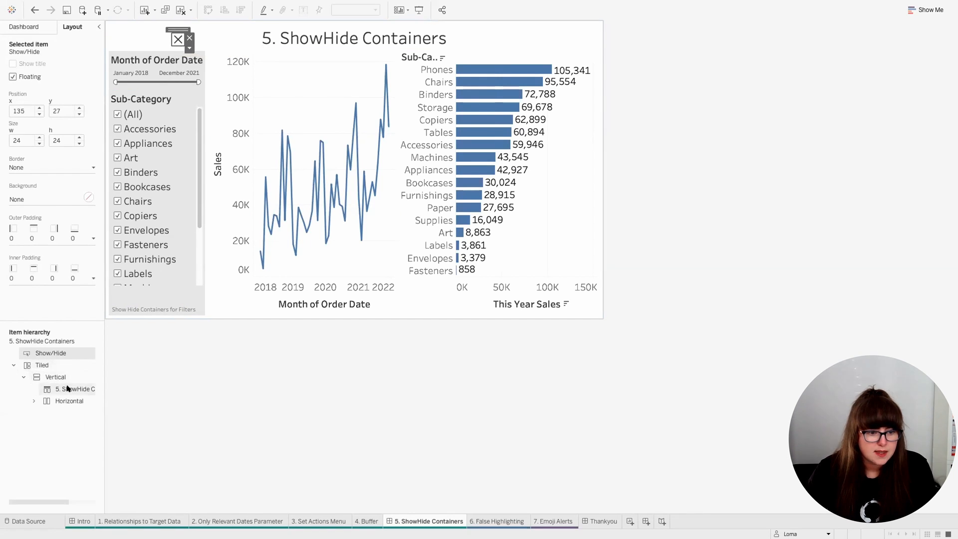
left_click(66, 388)
left_click(67, 400)
left_click(33, 401)
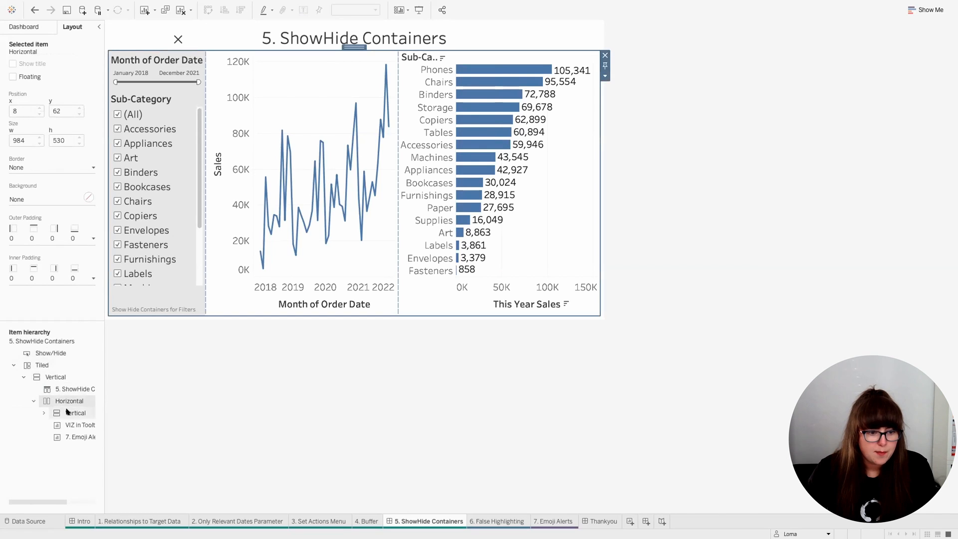
Step: Rename the vertical filter container as Filters and use its show/hide button to hide it
left_click(68, 412)
right_click(68, 412)
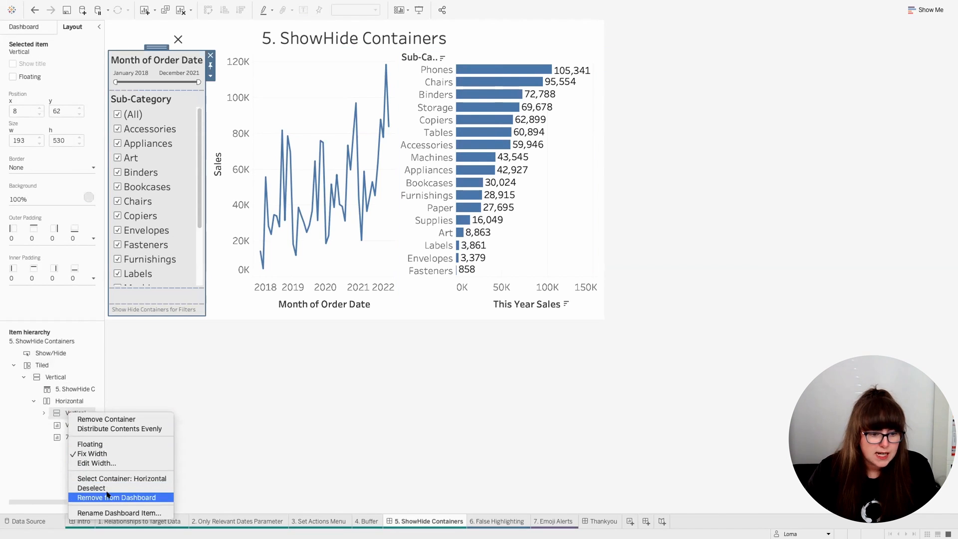
left_click(110, 508)
type("Filters")
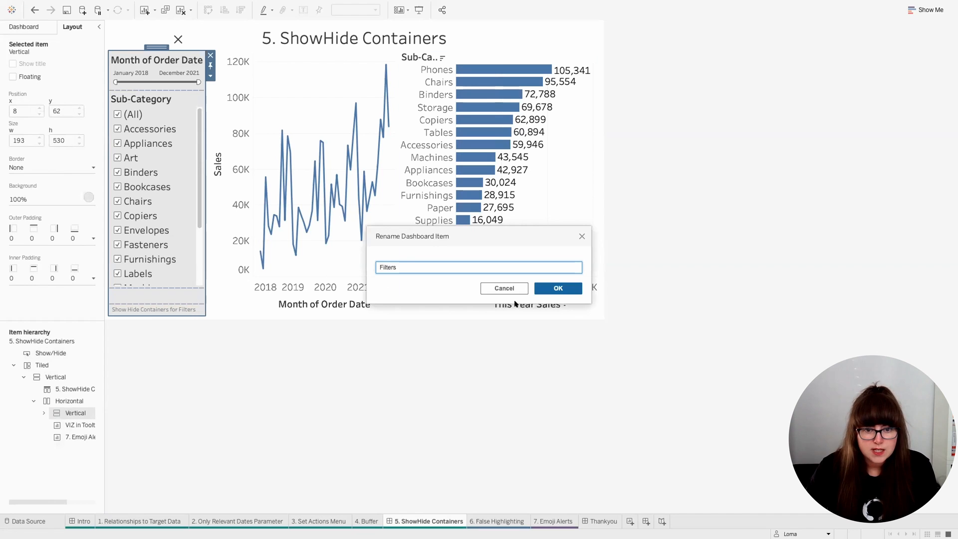
left_click(558, 288)
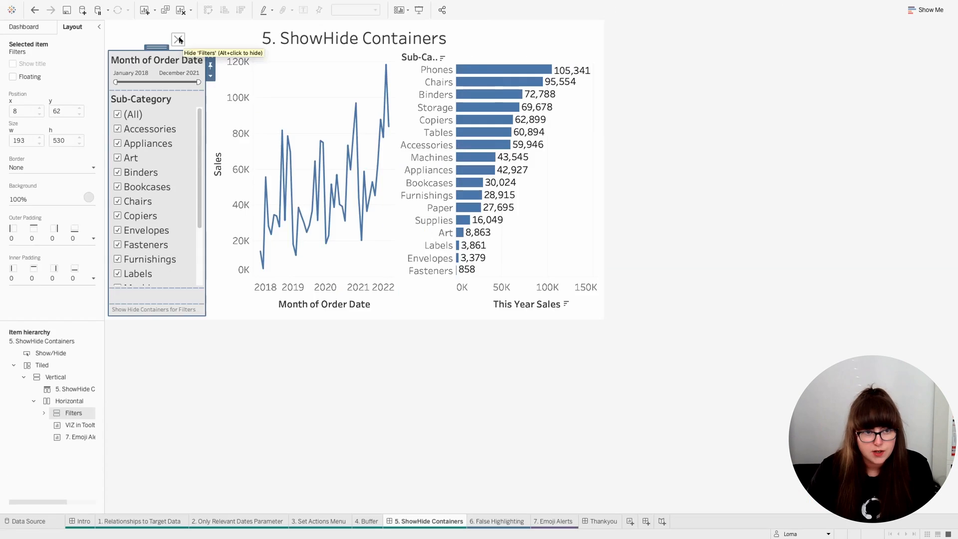
left_click(423, 108, "alt")
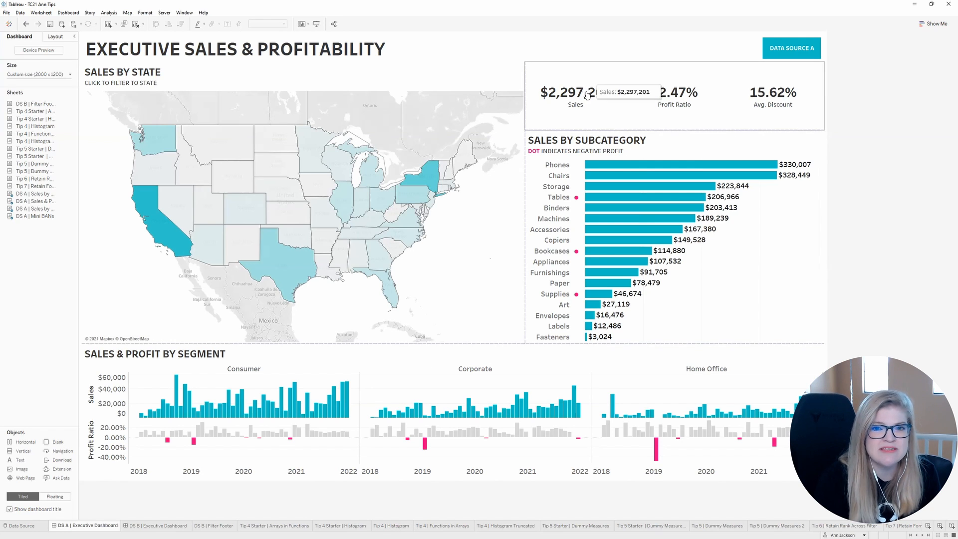
Step: Look at the DS B | Executive Dashboard for comparison and return to the DS A | Executive Dashboard
left_click(178, 525)
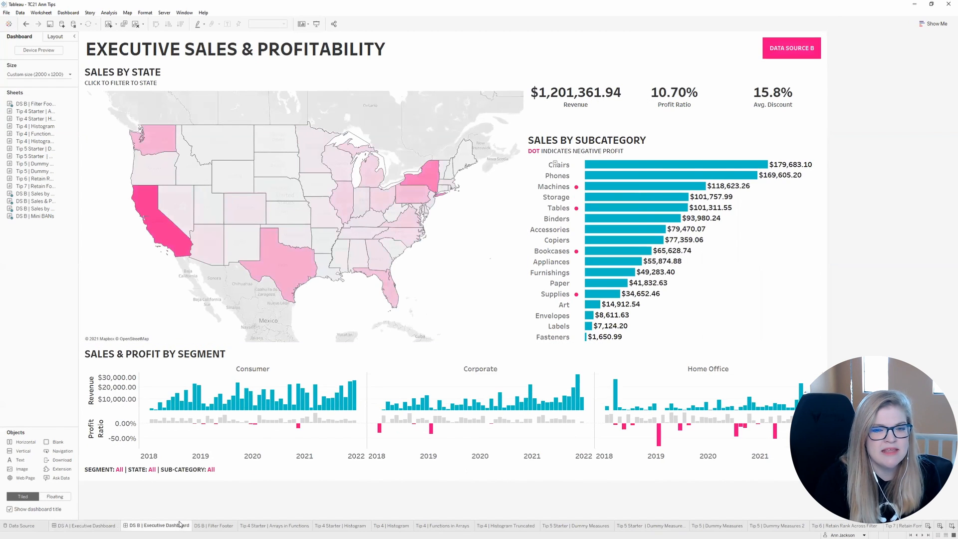
mouse_move(181, 524)
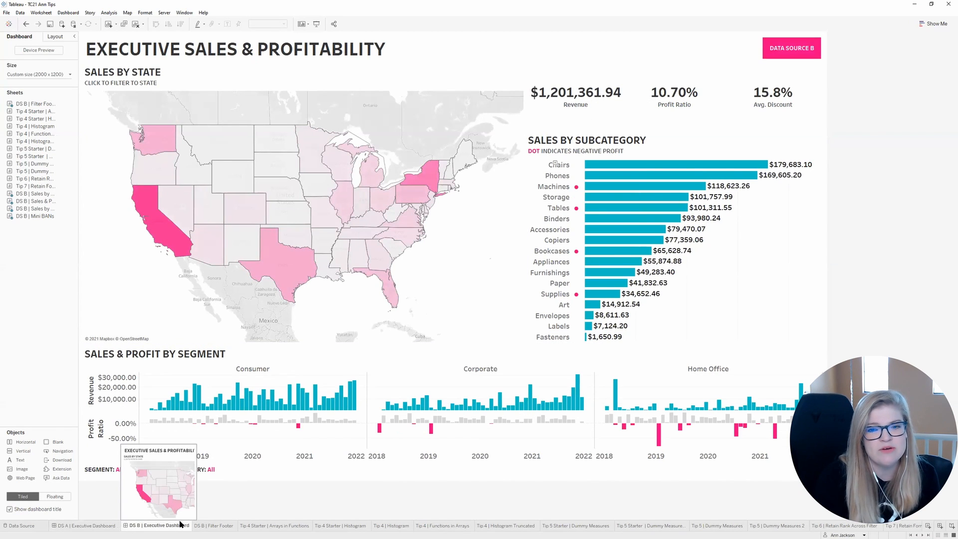
left_click(73, 528)
Step: Open the Sales by State worksheet from the DS A dashboard and compare the fields of Data Source B and Data Source A
left_click(499, 104)
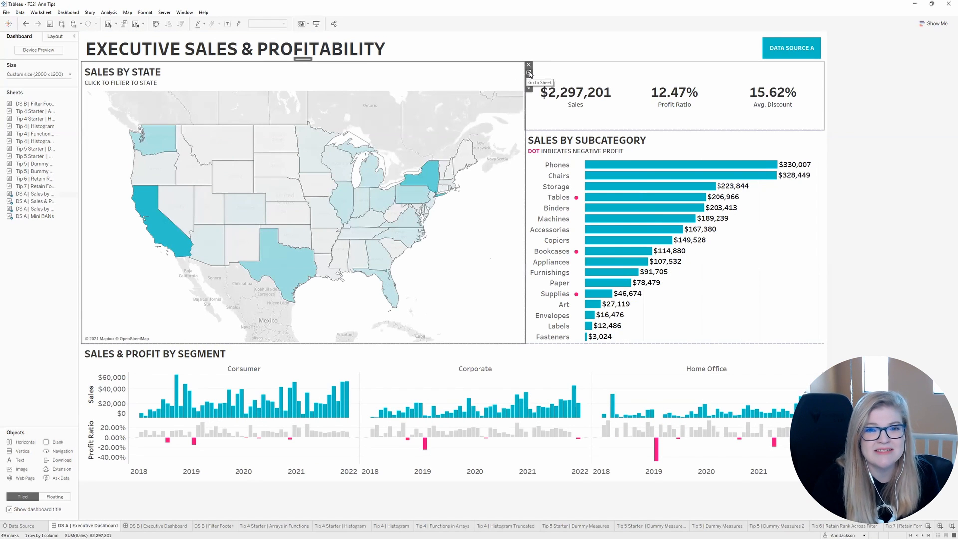
left_click(529, 74)
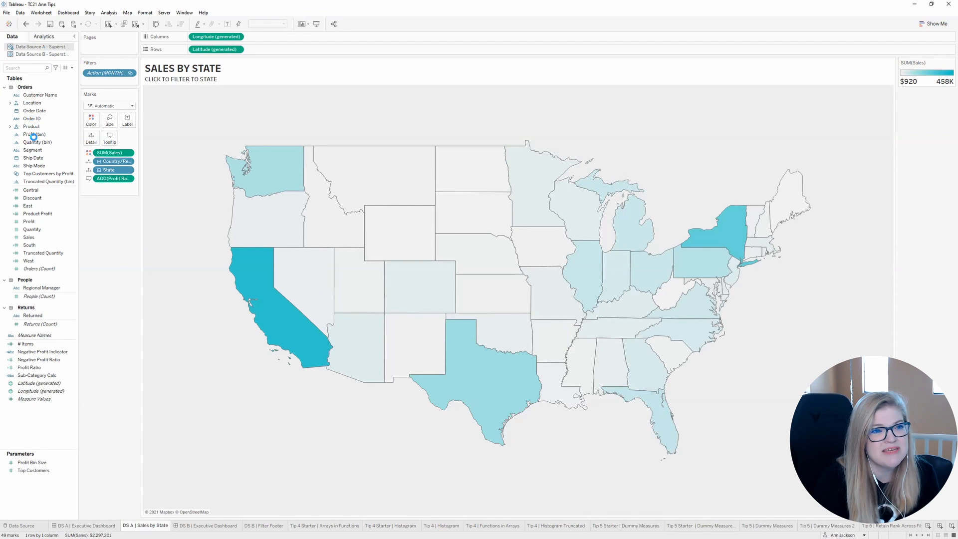
left_click(54, 55)
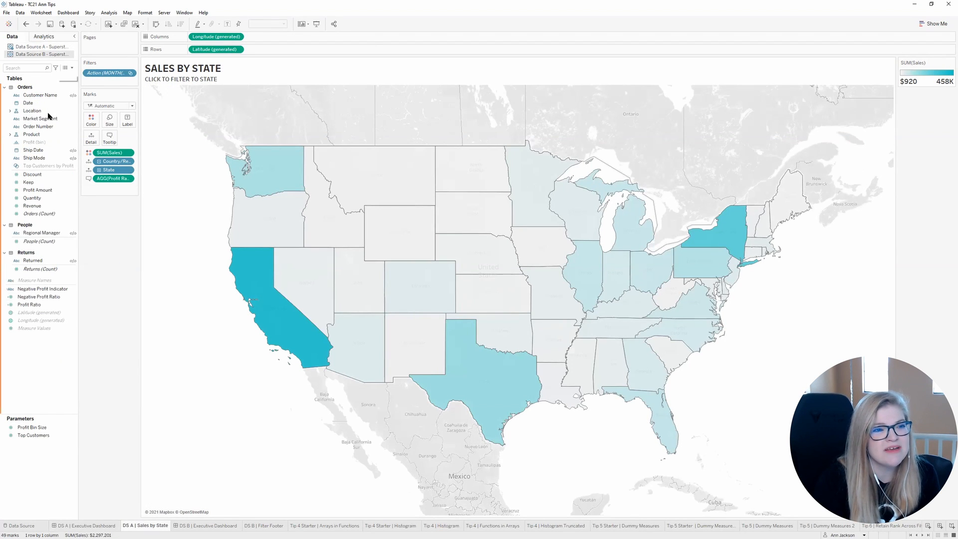
left_click(49, 48)
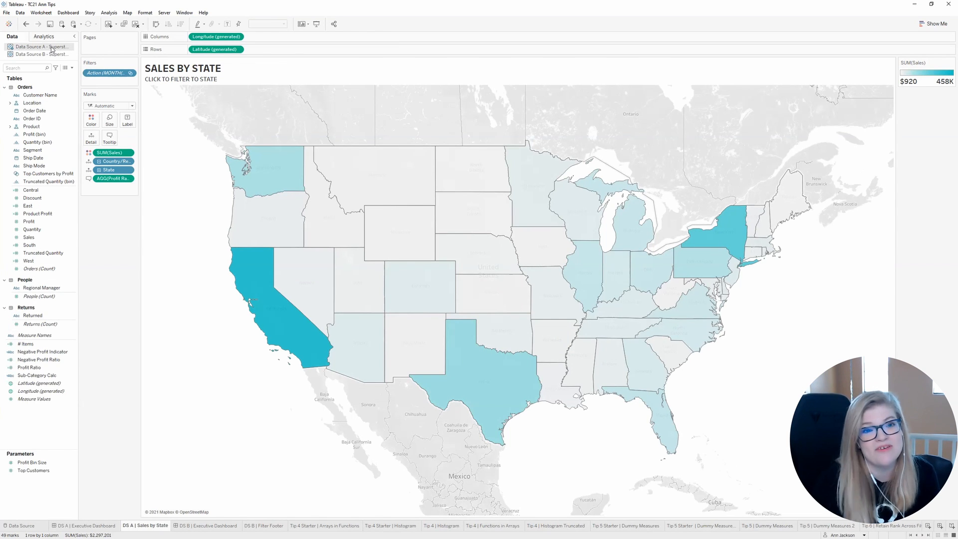
Step: From the Sales by State worksheet, replace Data Source A - Superstore with Data Source B - Superstore throughout the workbook
left_click(905, 195)
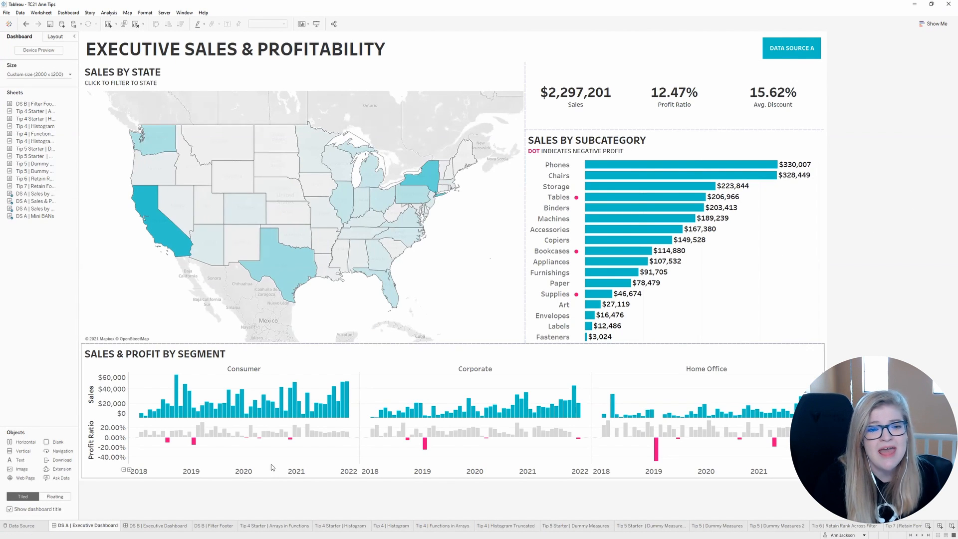
left_click(500, 142)
left_click(528, 78)
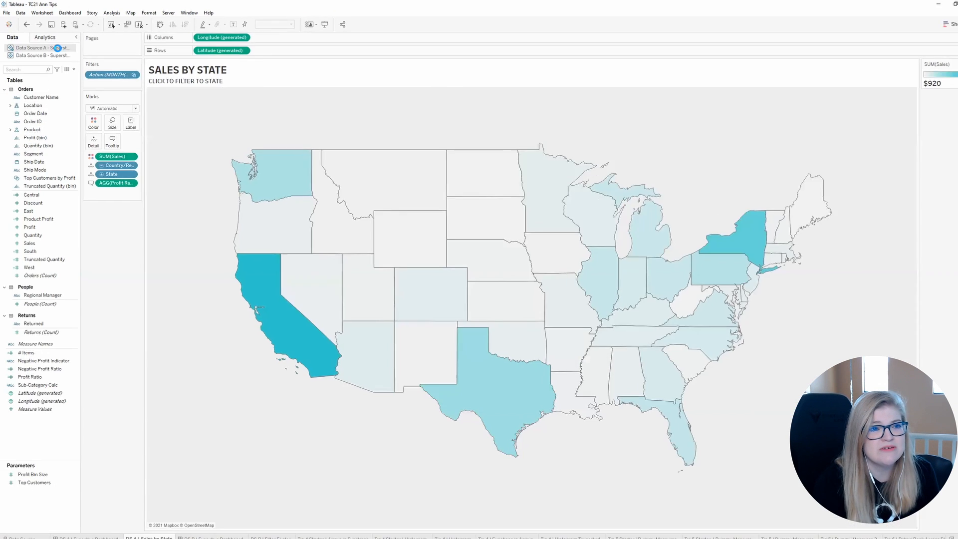
right_click(56, 47)
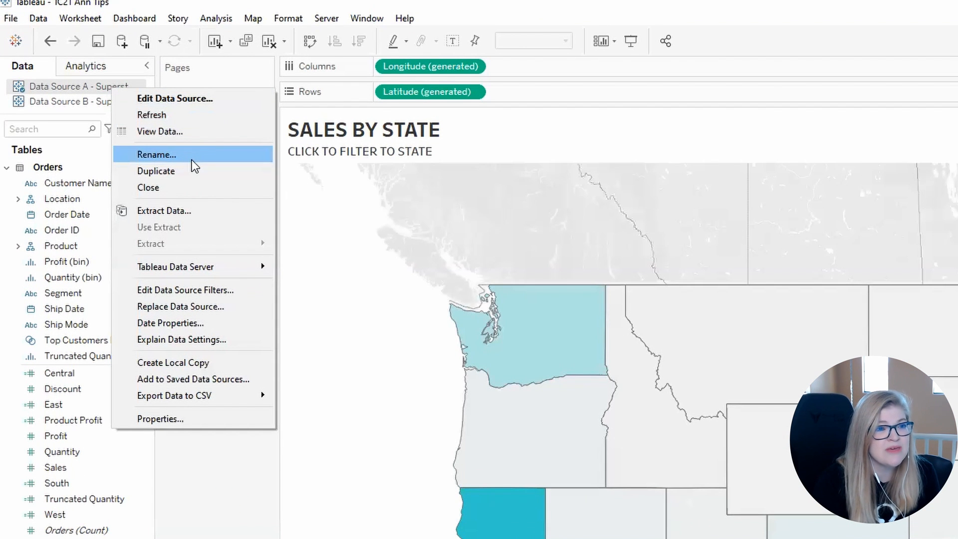
left_click(215, 302)
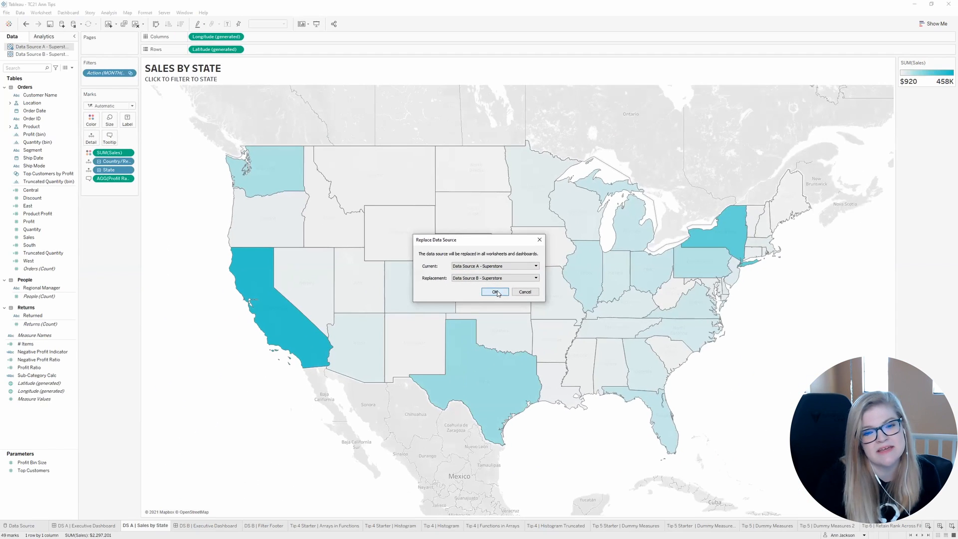
left_click(514, 318)
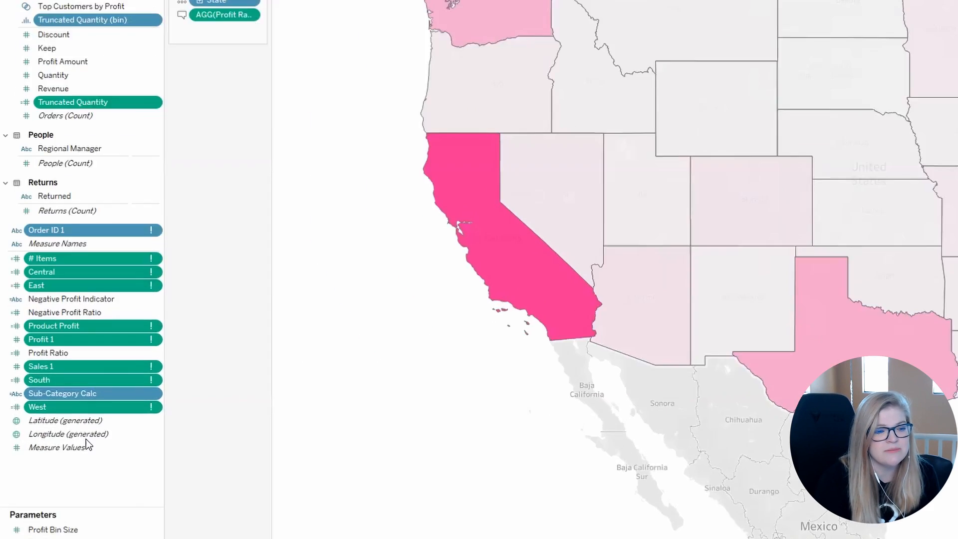
Step: Replace all references to the broken Order ID 1 field with Order Number
left_click(52, 423)
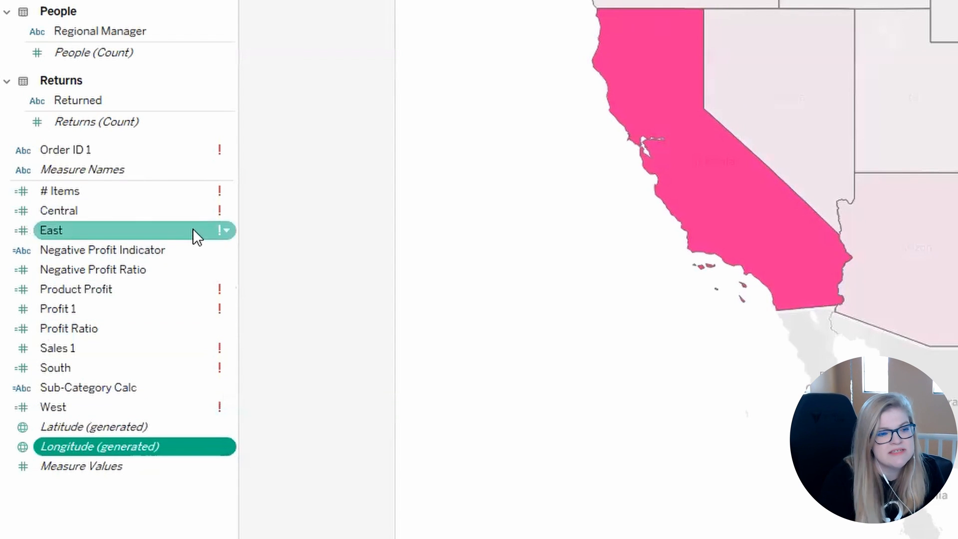
right_click(106, 150)
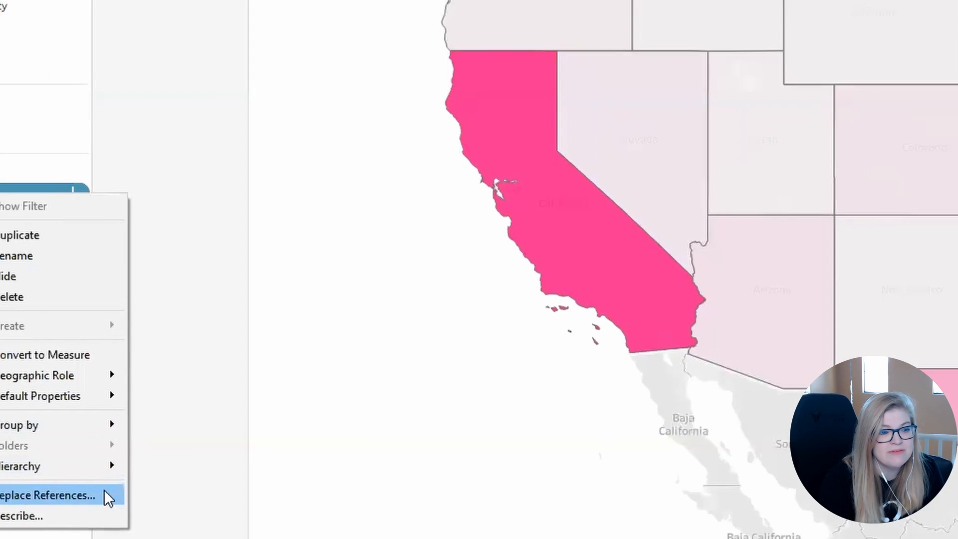
left_click(104, 493)
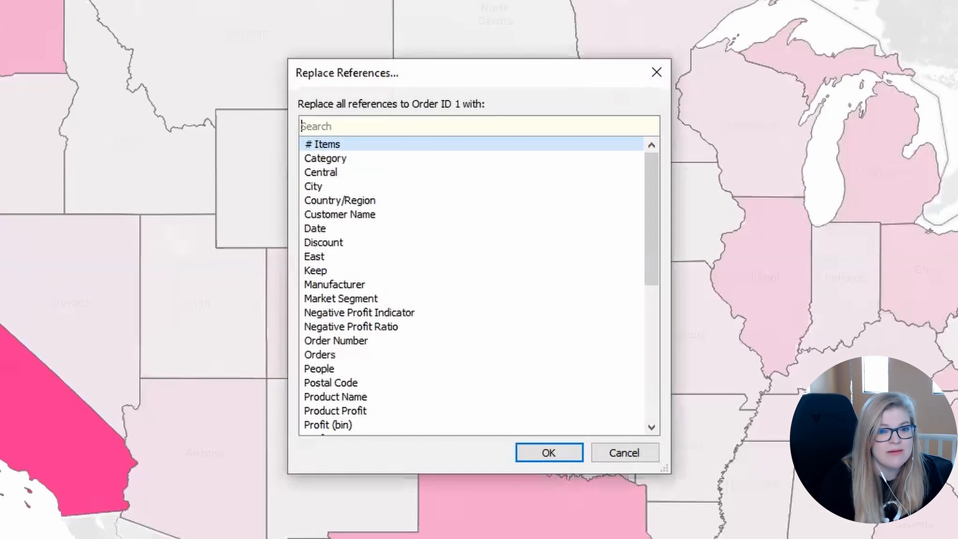
type("order")
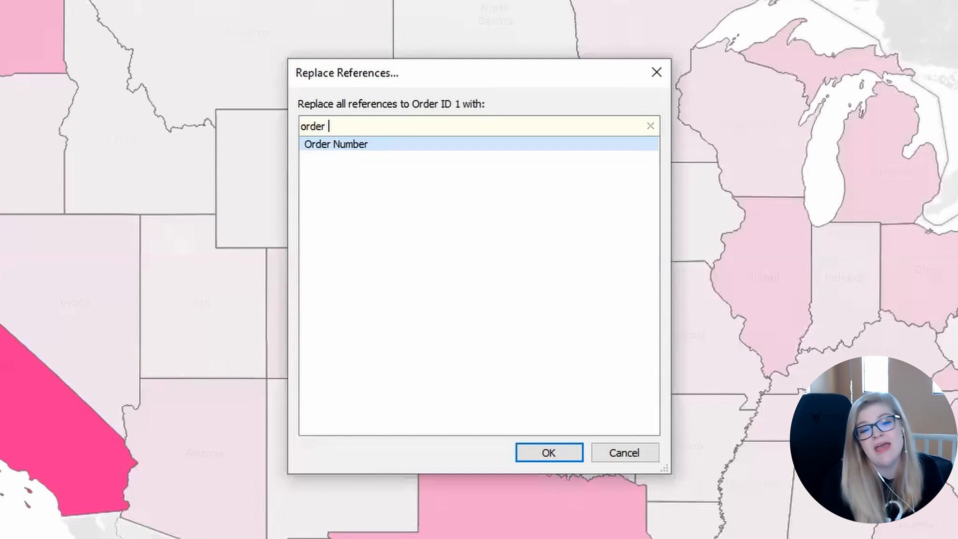
key("Return")
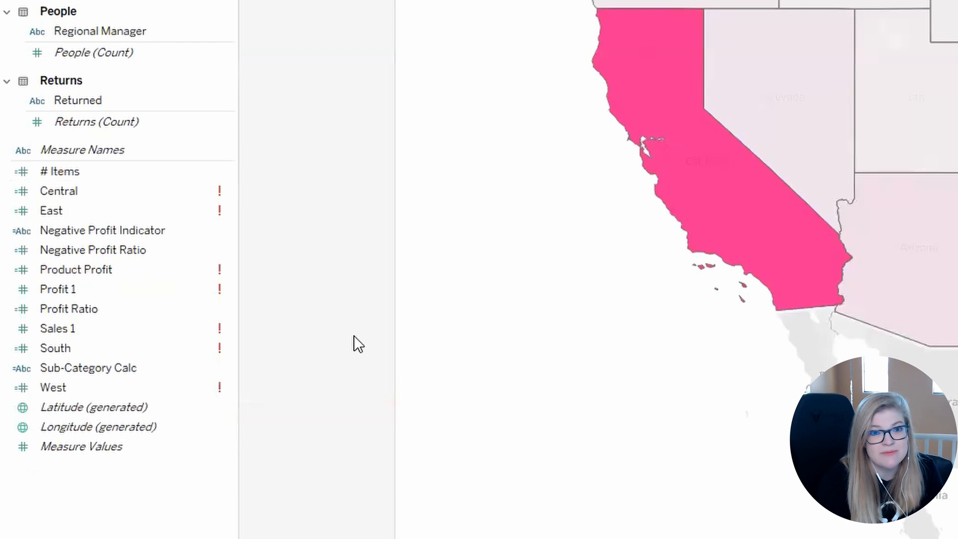
Step: Replace all references to the broken Sales 1 field with Revenue
left_click(102, 329)
right_click(103, 328)
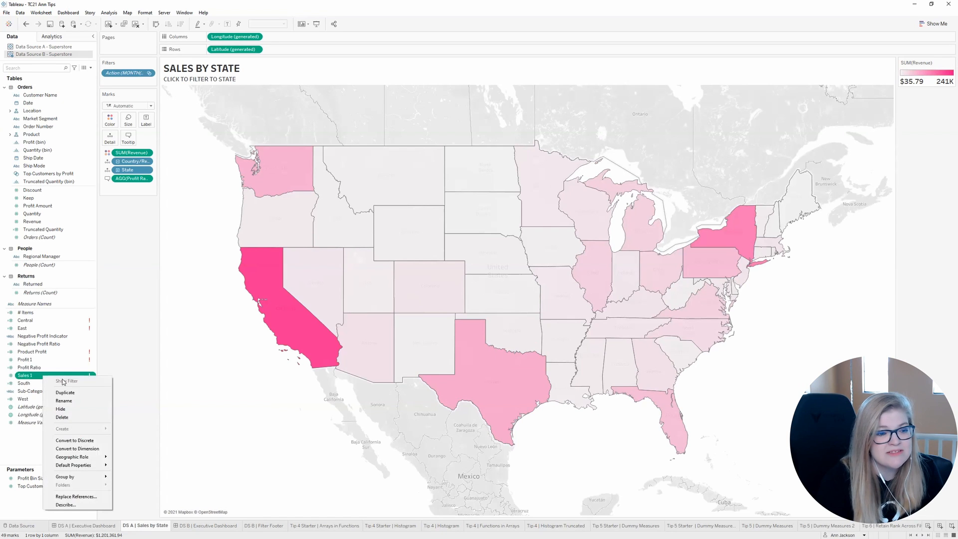
left_click(99, 495)
type("reve")
key("Return")
Step: Replace all references to the broken Profit 1 field with Profit Amount
right_click(41, 377)
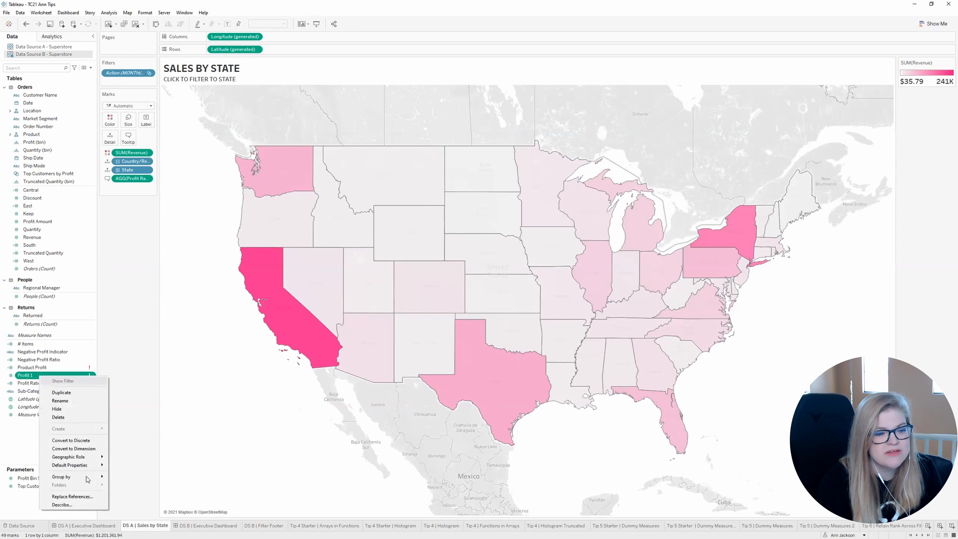
left_click(83, 497)
type("pro")
key("Down")
key("Down")
key("Down")
key("Down")
key("Down")
key("Return")
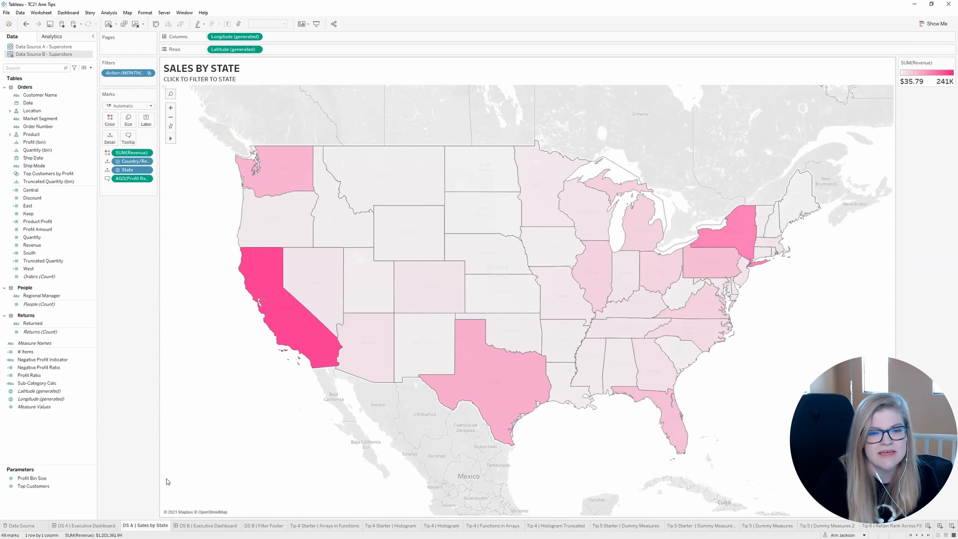
Step: Check the DS A | Executive Dashboard after the data source replacement and compare it with the DS B | Executive Dashboard
left_click(98, 530)
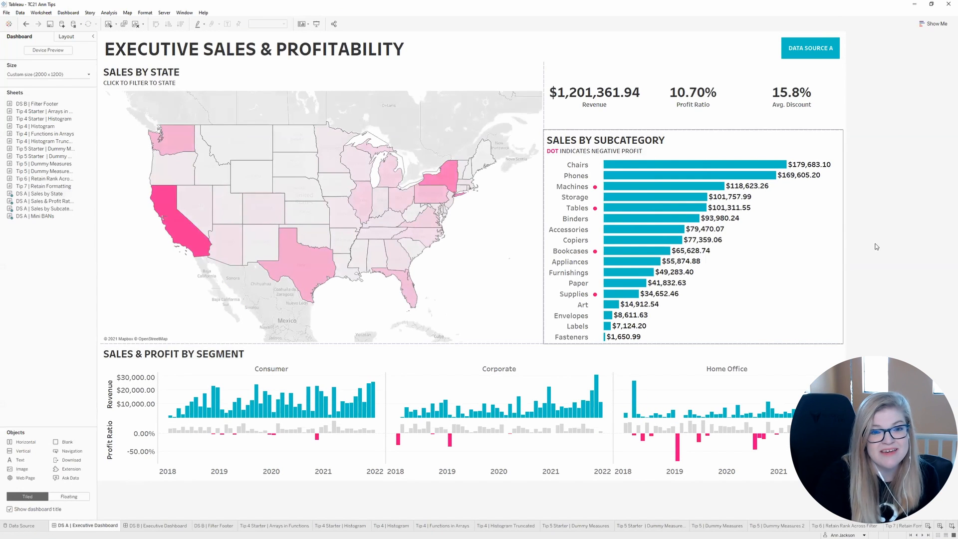
left_click(589, 108)
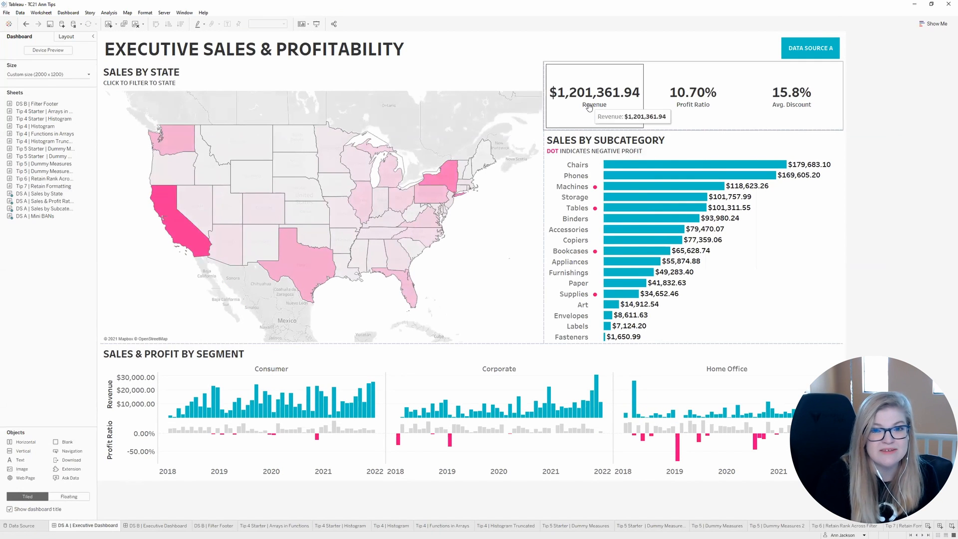
left_click(175, 526)
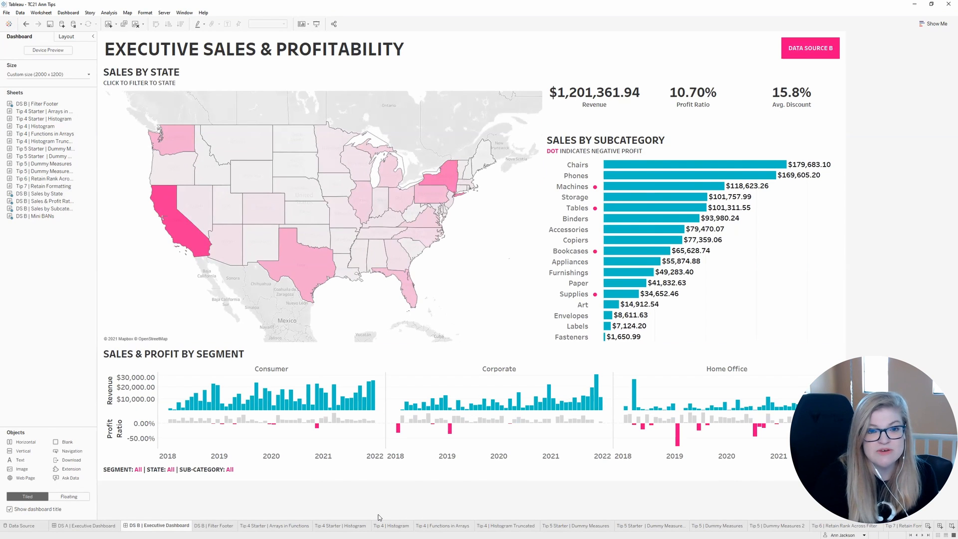
Step: Filter the DS B dashboard to California on the map and to the Chairs and Phones bars in the subcategory chart
left_click(191, 240)
left_click(190, 240)
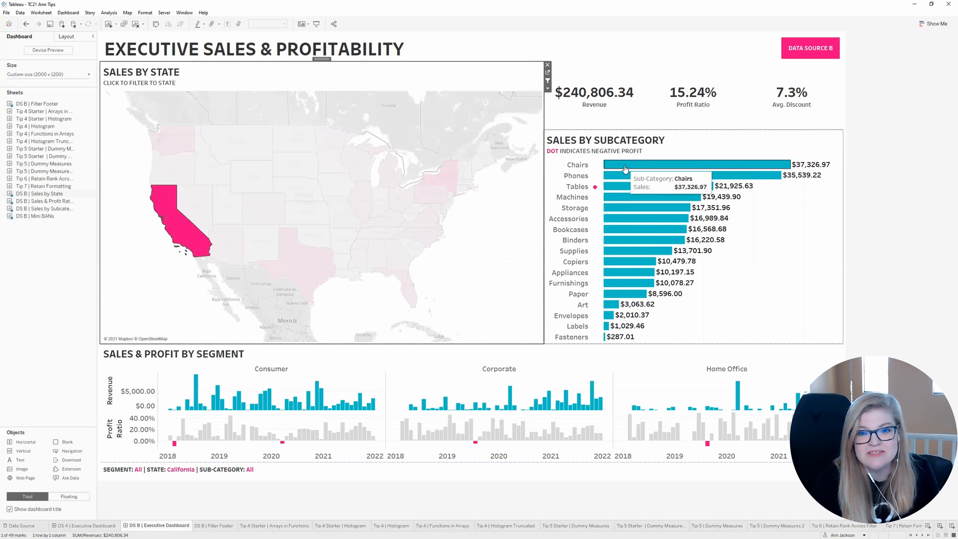
left_click(624, 167)
left_click(624, 168)
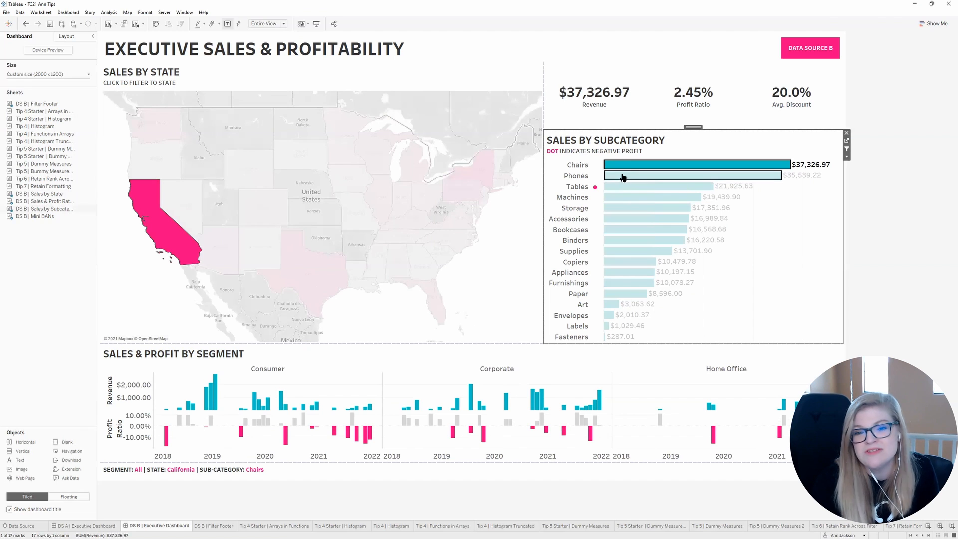
left_click(622, 177, "ctrl")
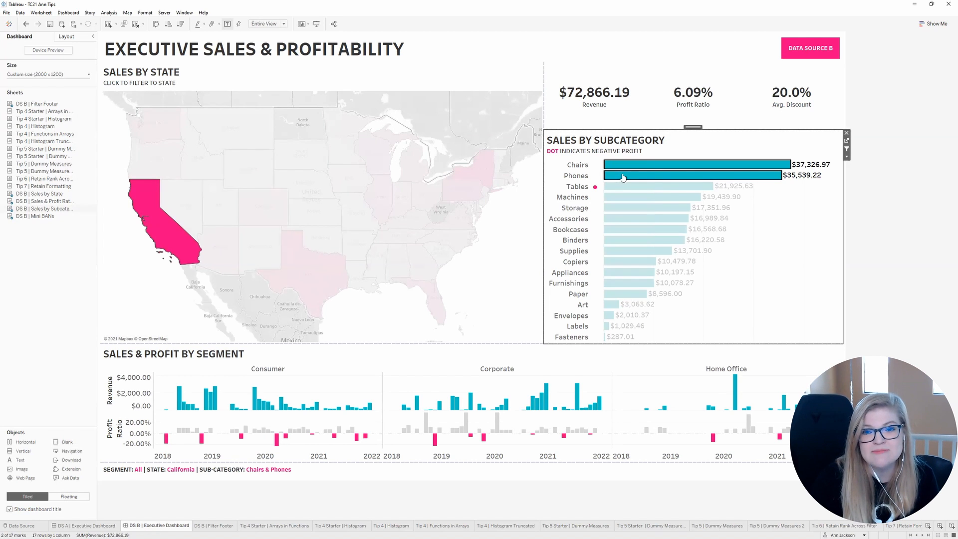
left_click(510, 313)
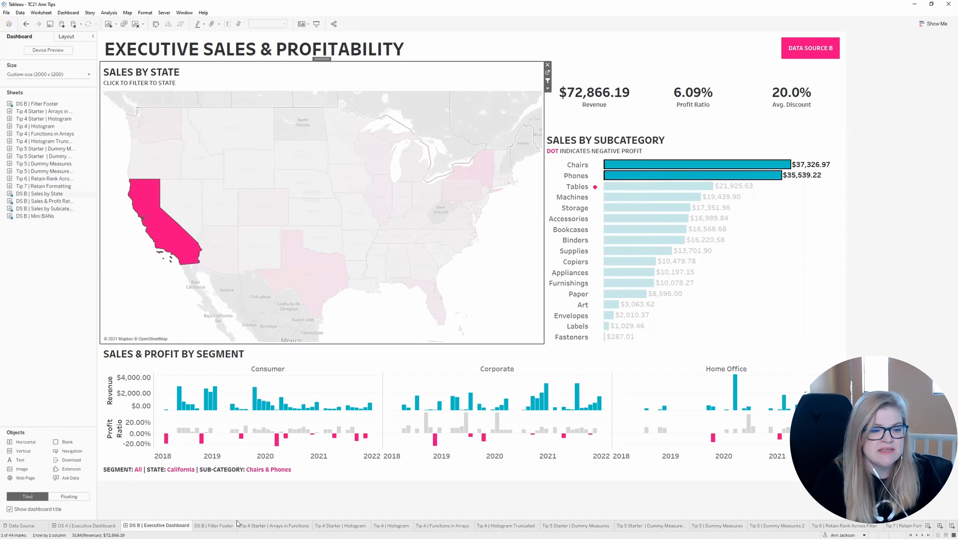
Step: Create a new worksheet and rename it Footer
left_click(927, 527)
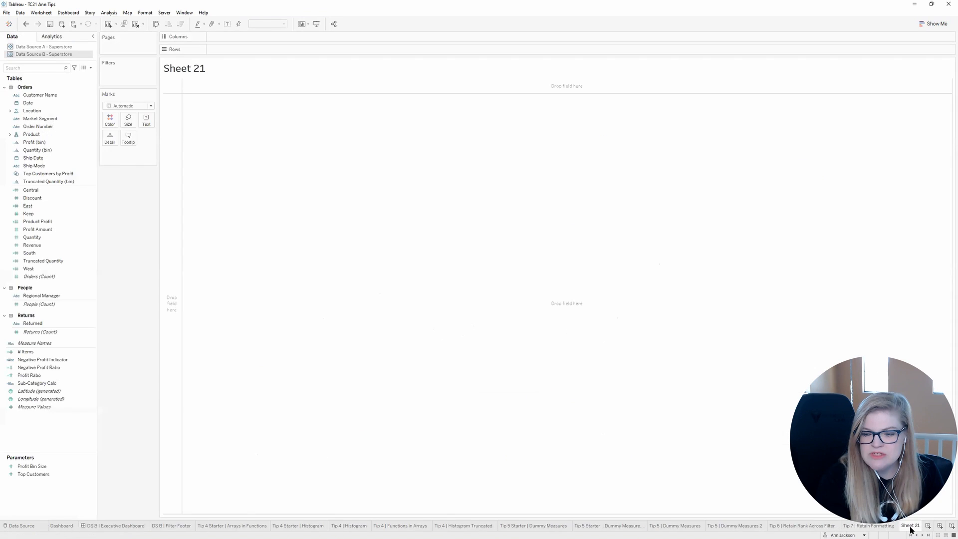
right_click(249, 525)
left_click(276, 433)
type("Footer")
key("Return")
Step: Add the Category and State fields as detail on the Footer sheet
left_click(58, 120)
left_click_drag(58, 121, 123, 156)
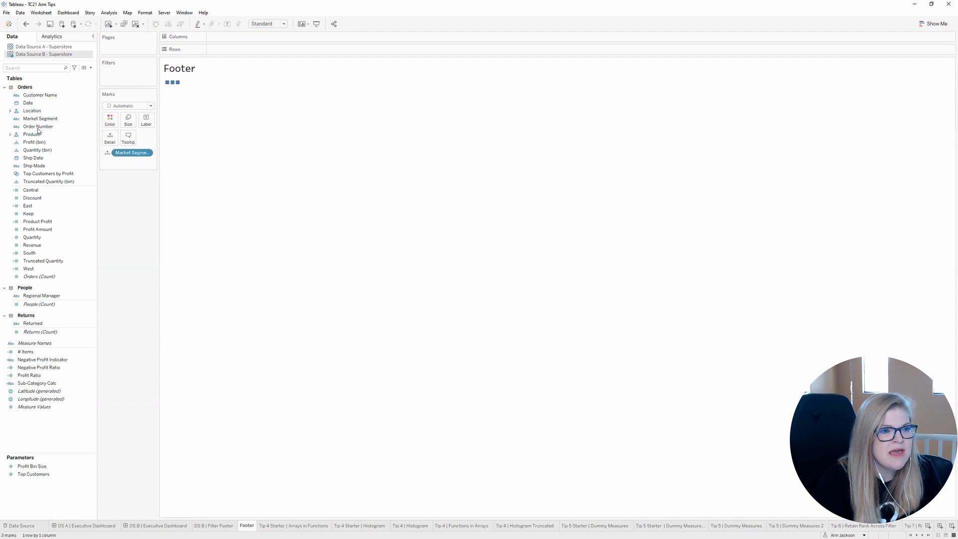
left_click(43, 67)
type("cate")
left_click_drag(39, 103, 128, 153)
double_click(52, 68)
type("state")
left_click_drag(45, 102, 131, 161)
Step: Add Sub-Category as detail on the Footer sheet and set the mark type to Polygon
left_click(66, 68)
type("sub")
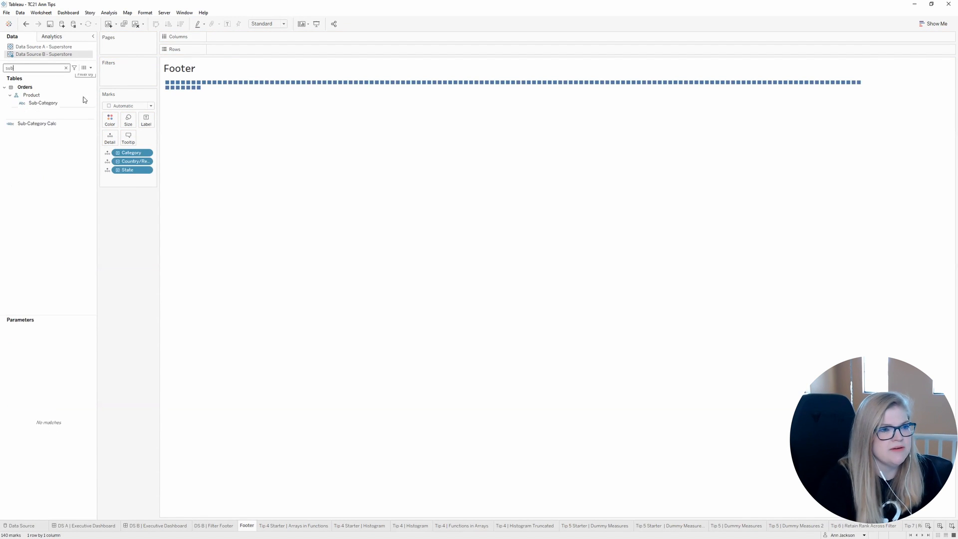
left_click_drag(83, 101, 154, 192)
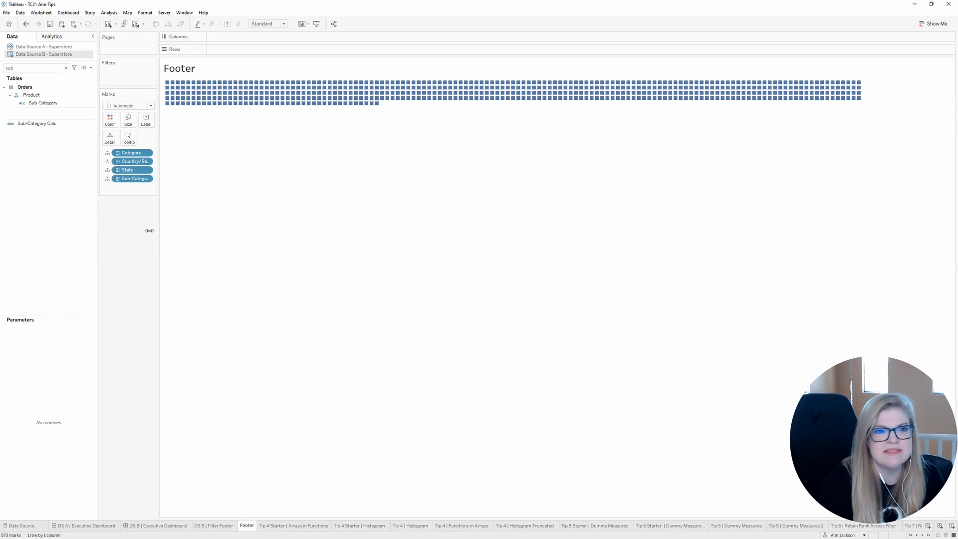
left_click(150, 105)
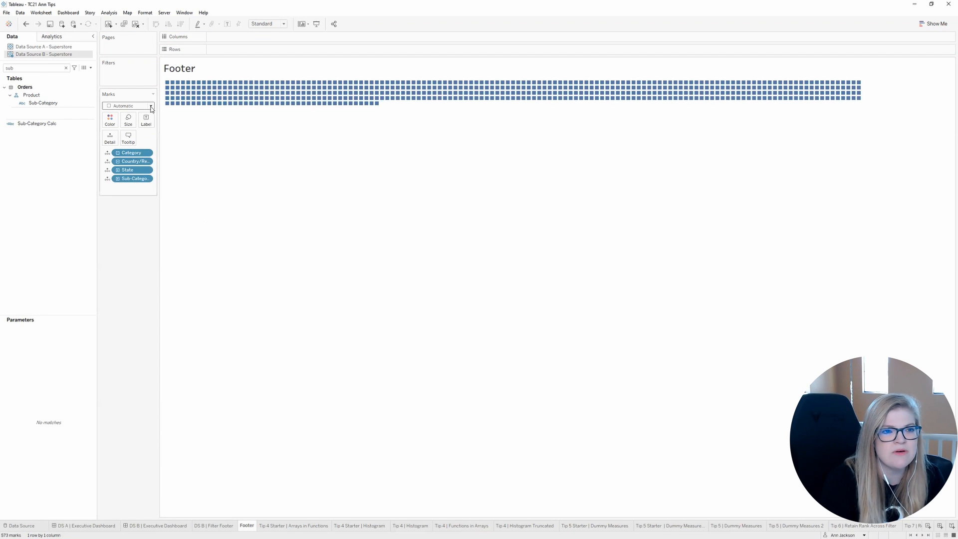
left_click(120, 209)
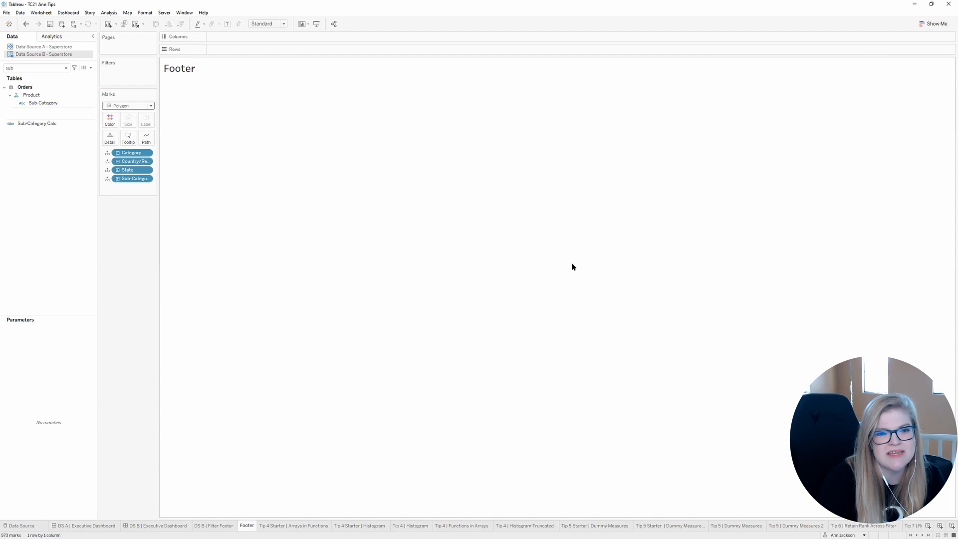
Step: Replace the Footer sheet's title with "CATEGORY:" followed by the inserted Category field
double_click(179, 72)
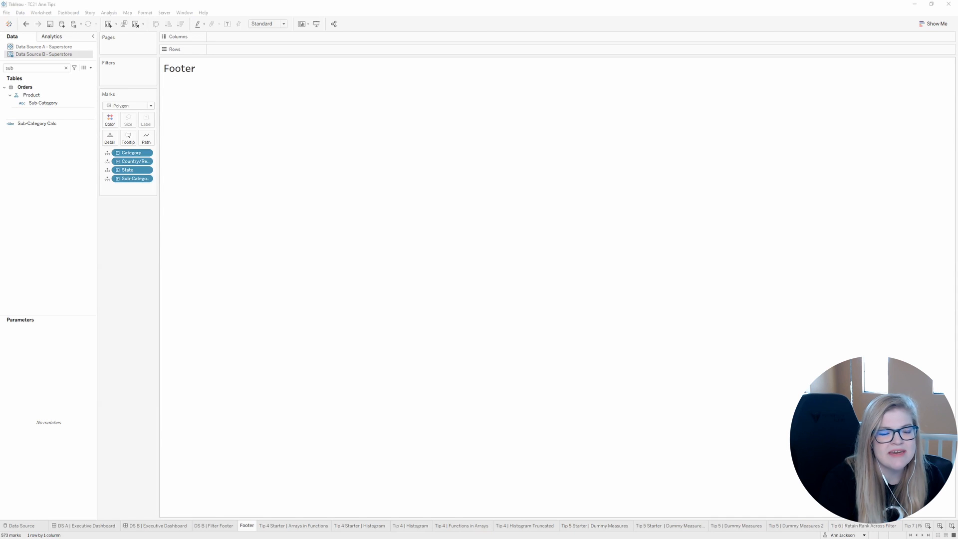
key("ctrl+a")
key("BackSpace")
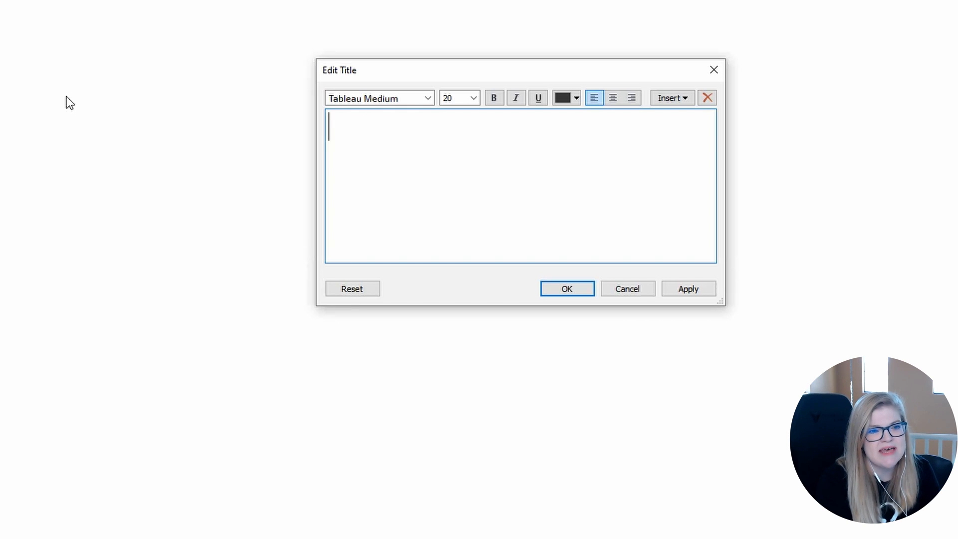
type("CATEGORY:")
left_click(672, 98)
left_click(646, 287)
Step: Extend the title with "| STATE:" and the State field, and "| SUB-CATEGORY:" and the Sub-Category field
type("| STATE:")
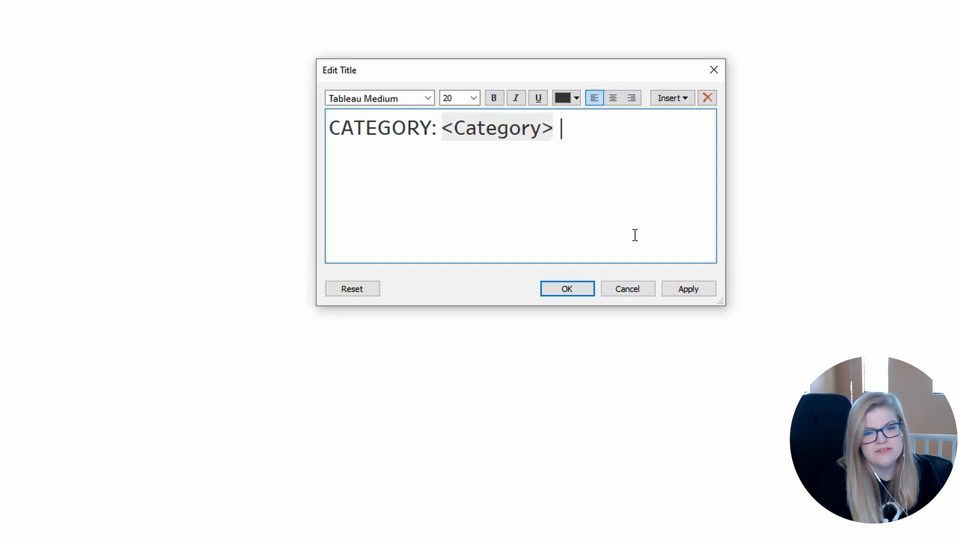
left_click(672, 98)
left_click(725, 395)
type("| SUB-CATE")
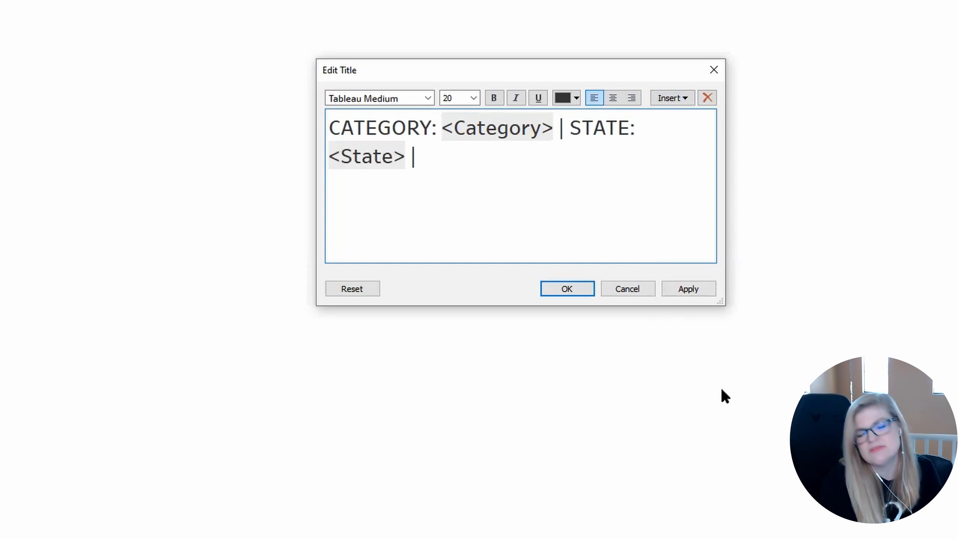
type("GORY:")
left_click(672, 97)
left_click(695, 410)
Step: Colour the inserted Category, State and Sub-Category fields in the title pink and apply the title
left_click(497, 128)
left_click(577, 98)
left_click(563, 186)
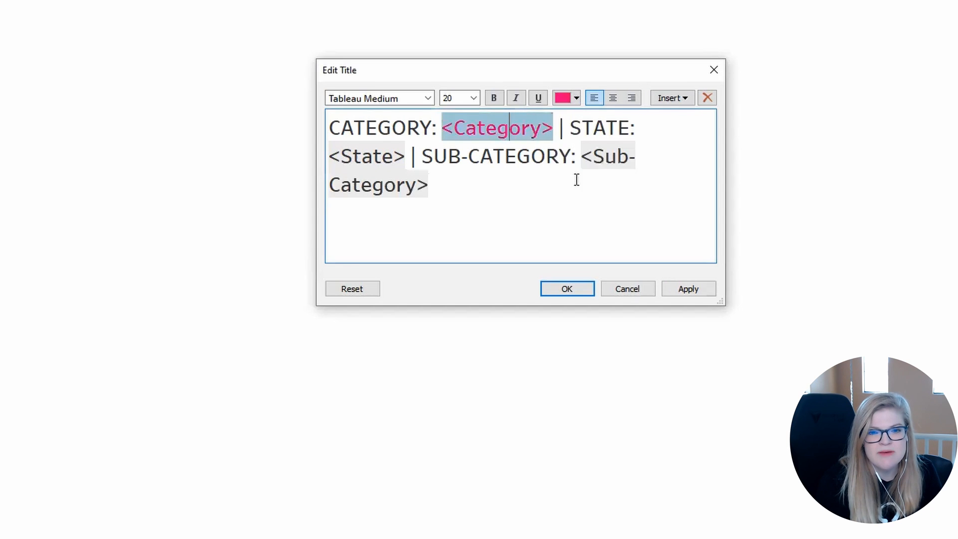
left_click(603, 159)
left_click(576, 98)
left_click(563, 128)
left_click(380, 157)
left_click(576, 98)
left_click(563, 185)
left_click(676, 287)
left_click(568, 290)
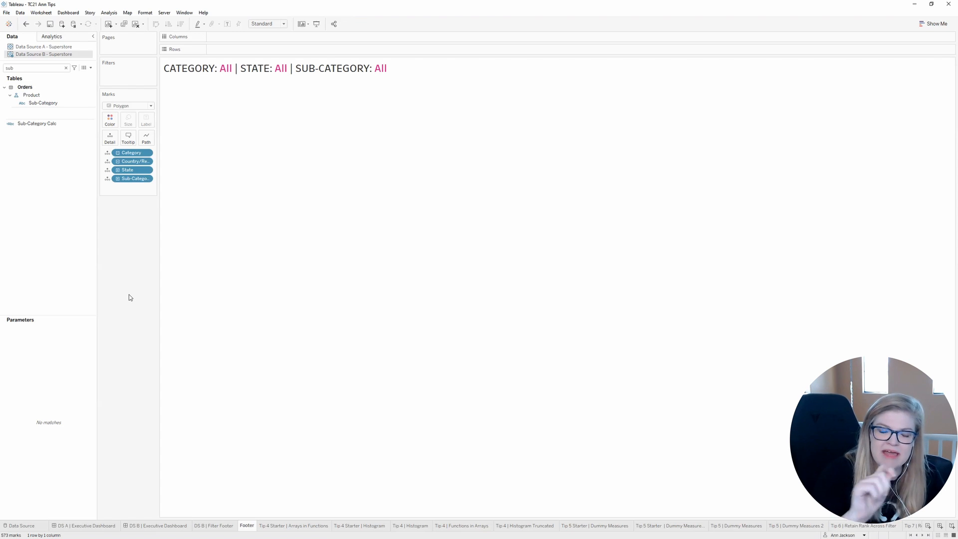
Step: Clear the California selection from the map on the DS B | Executive Dashboard
left_click(186, 526)
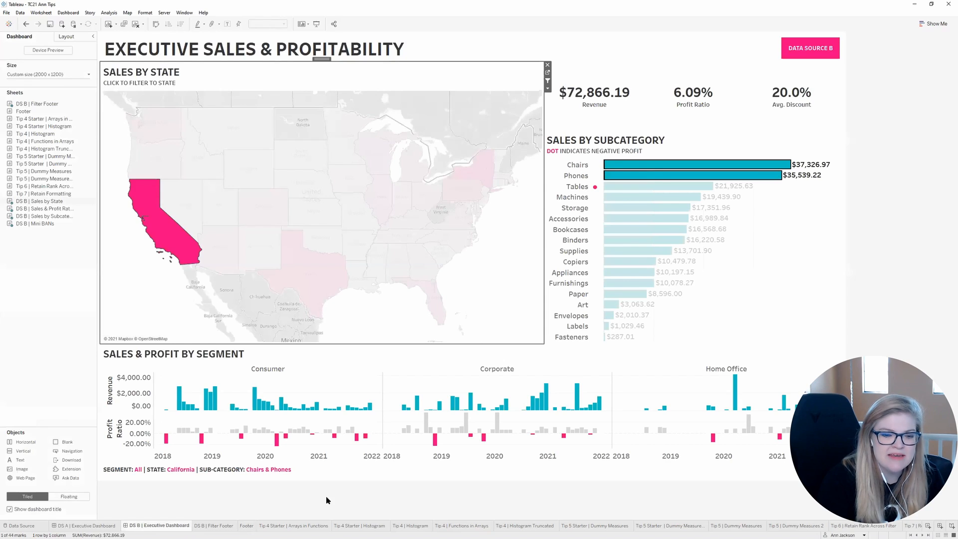
left_click(322, 496)
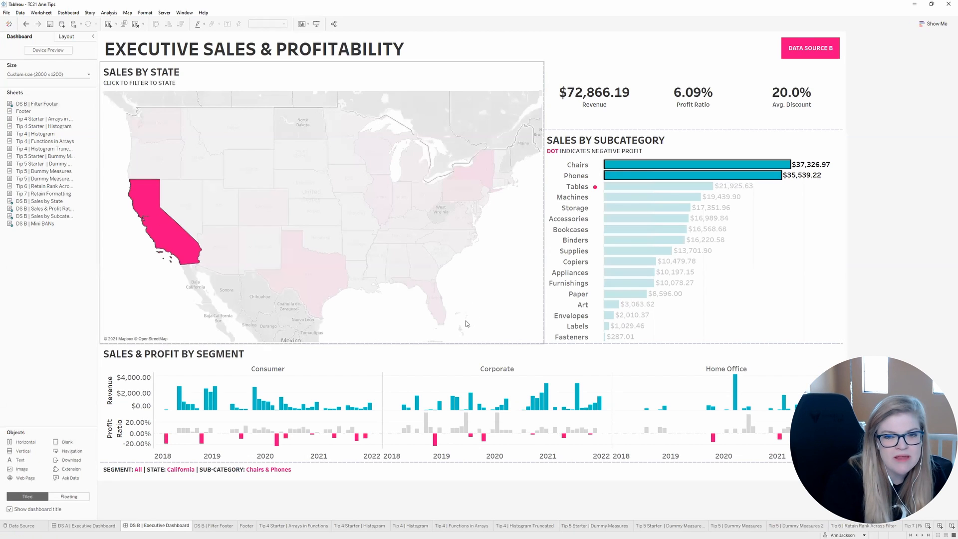
left_click(148, 328)
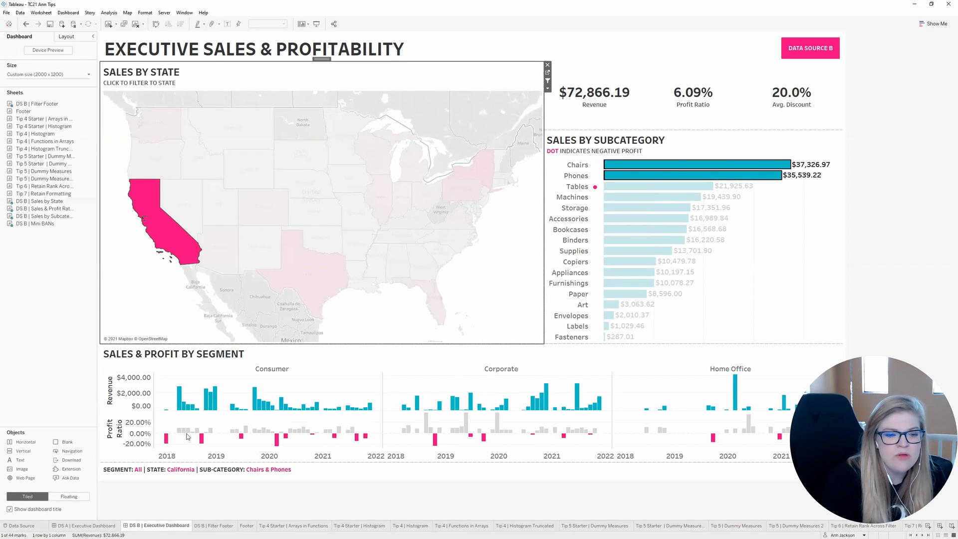
left_click(454, 486)
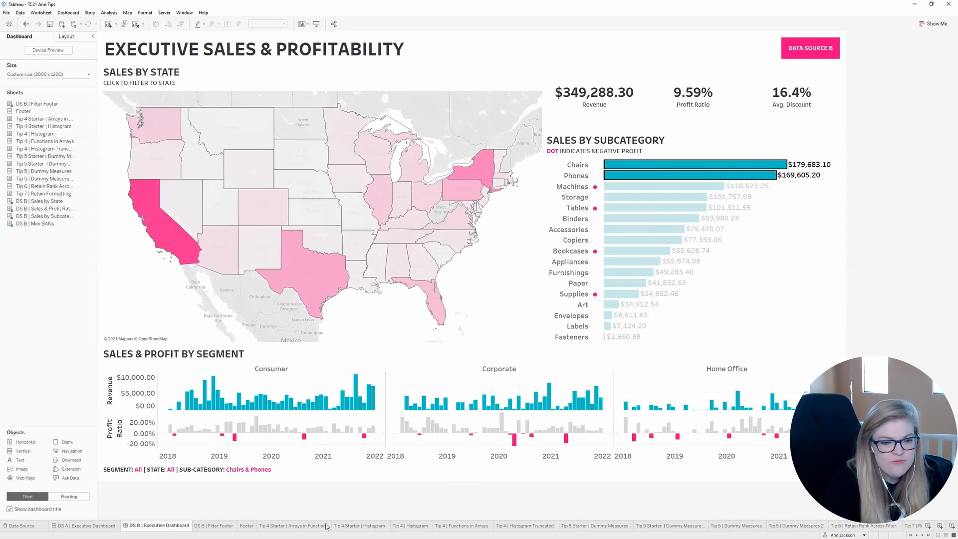
Step: Add Order ID to the rows of the Tip 4 Starter | Arrays in Functions sheet
left_click(304, 526)
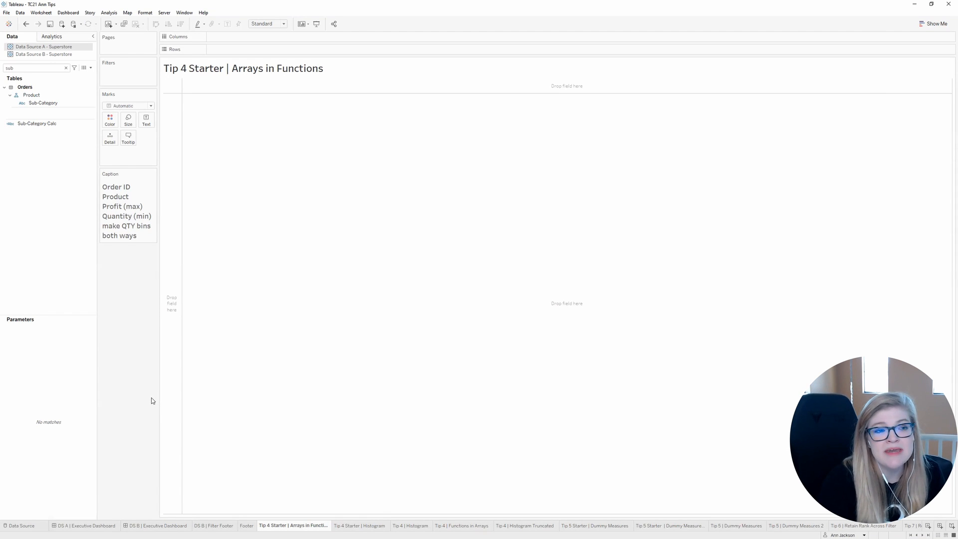
left_click(56, 69)
key("BackSpace")
key("BackSpace")
key("BackSpace")
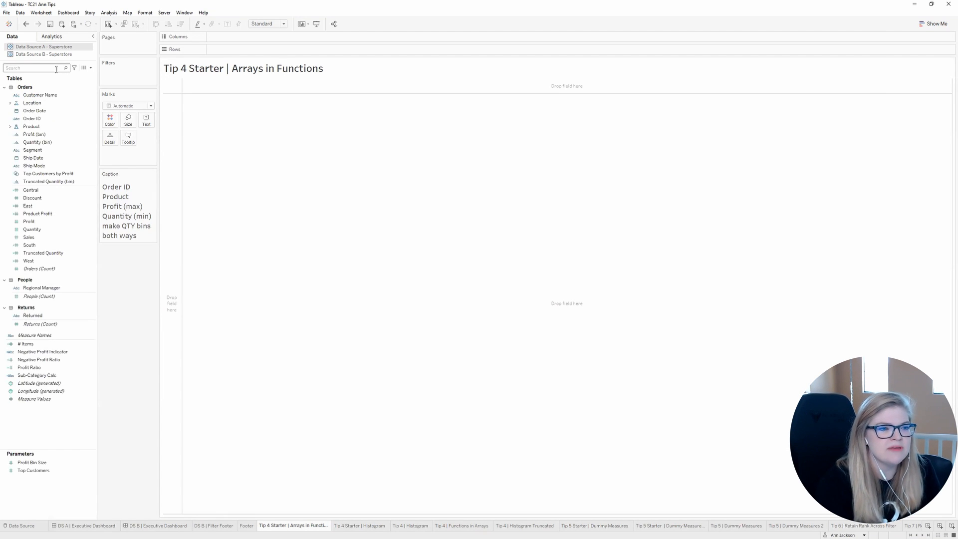
type("ORDER")
left_click_drag(32, 102, 46, 74)
Step: Find the Product Name field and add it to the rows after Order ID
left_click(47, 68)
key("BackSpace")
key("BackSpace")
key("BackSpace")
key("BackSpace")
key("BackSpace")
type("PRODU")
left_click_drag(44, 103, 327, 50)
Step: Show Profit as the table's text values and fit the view to width
left_click(59, 70)
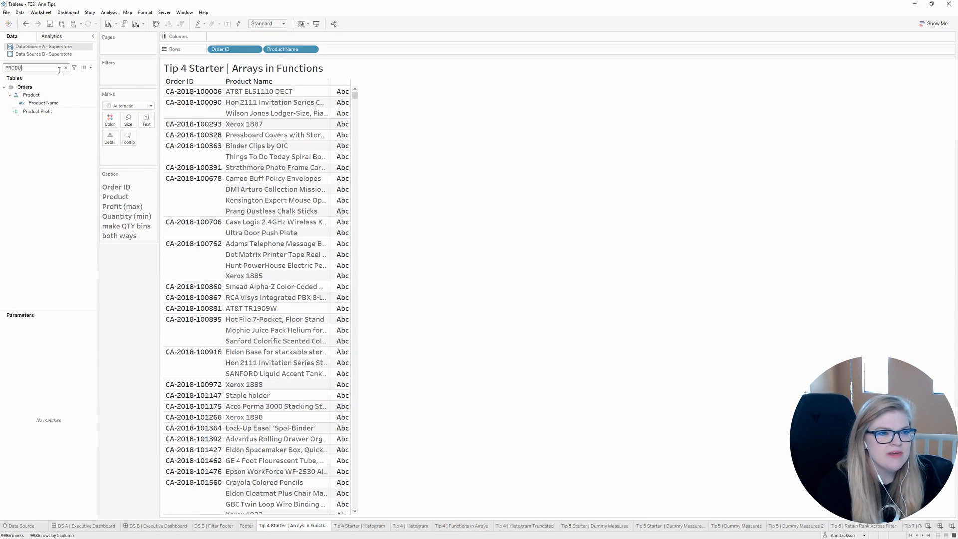
key("BackSpace")
key("BackSpace")
type("FIT")
left_click_drag(29, 119, 338, 146)
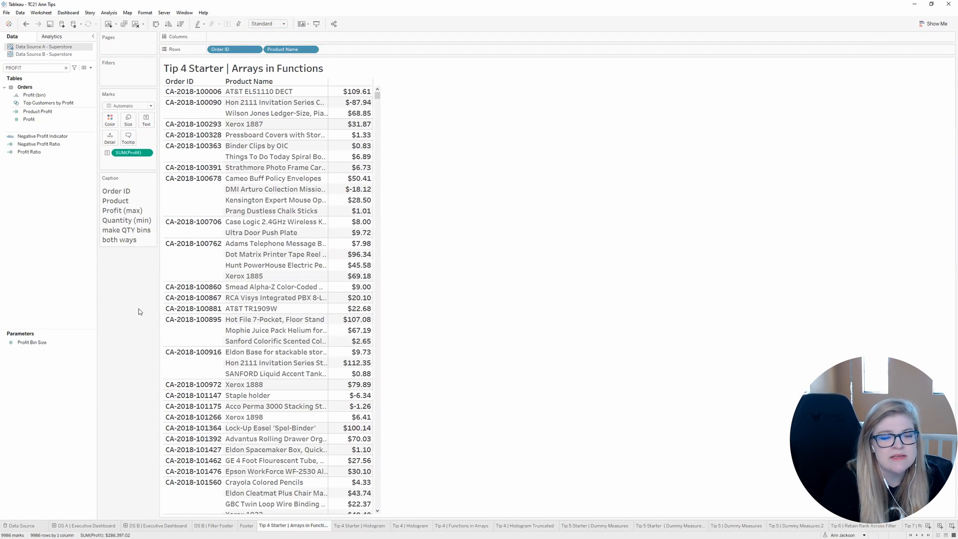
key("ctrl+z")
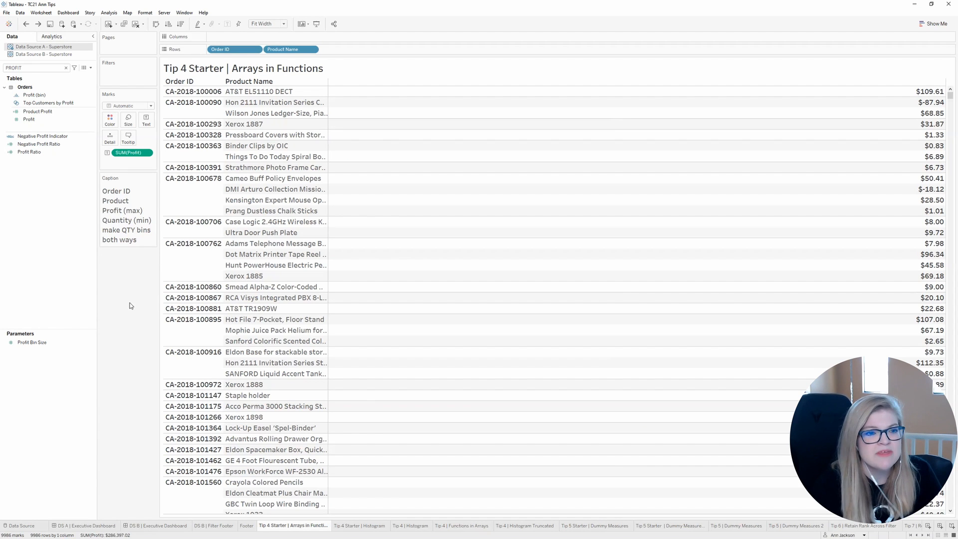
Step: Create a calculated field named Profit Trunc with the formula MAX(0,[Profit])
left_click(91, 69)
left_click(50, 75)
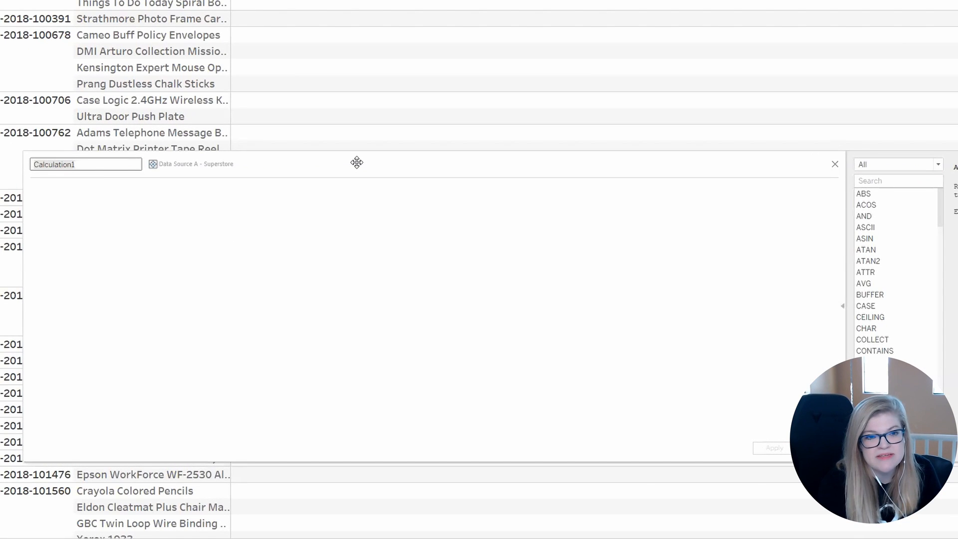
type("Profit Trunc")
type("X(")
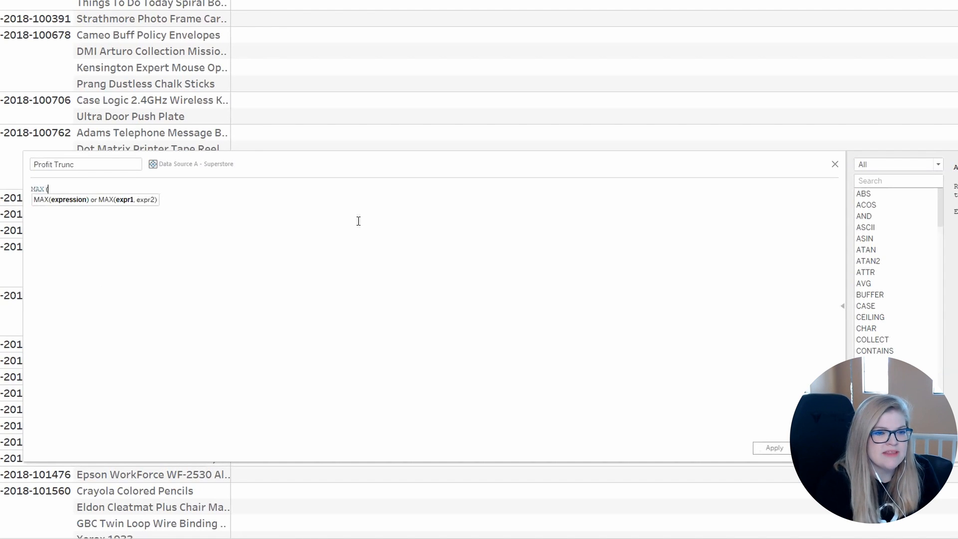
type("0,P")
scroll(357, 223, "up", 3, "ctrl")
type("ROF")
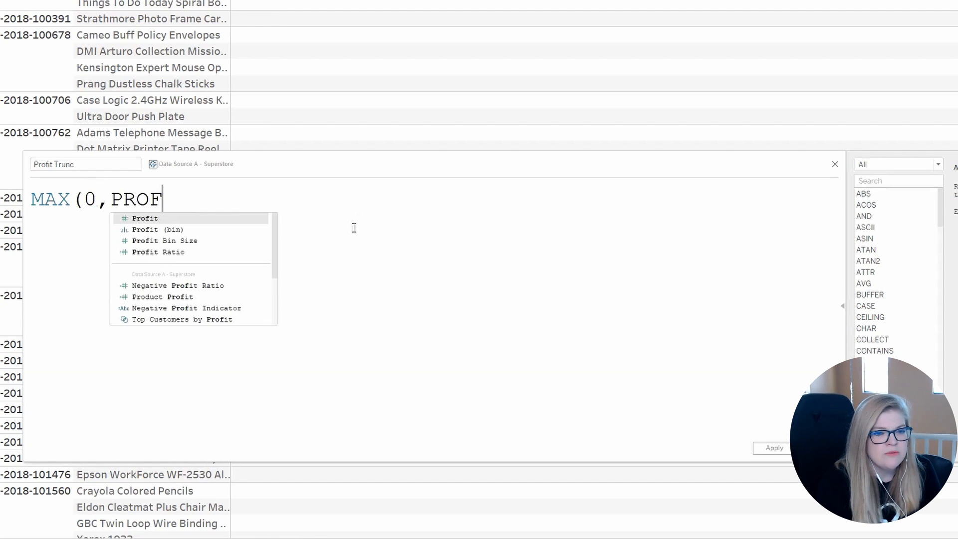
key("Return")
type(")")
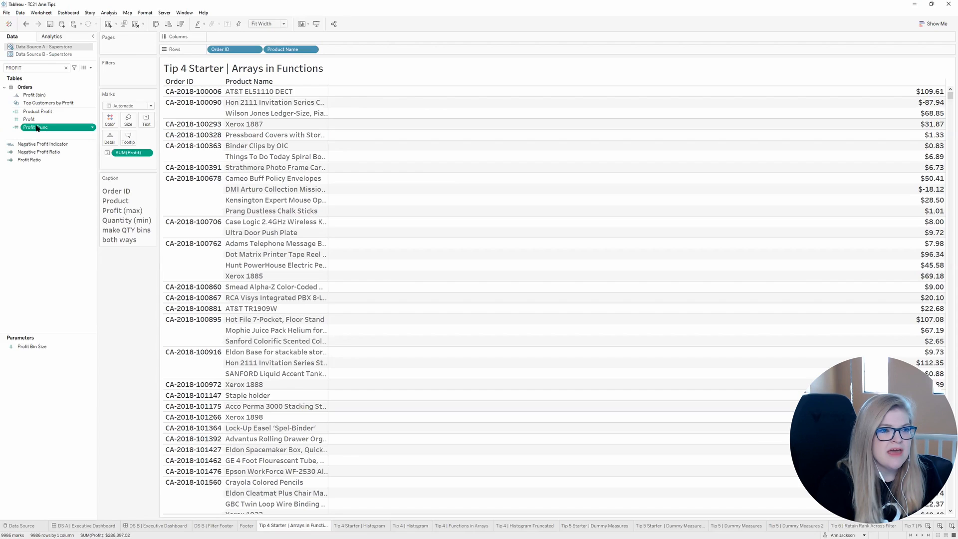
Step: Set Profit Trunc's default number format to custom currency with 0 decimals and add the field to the table beside Profit
right_click(40, 129)
mouse_move(198, 406)
left_click(361, 449)
left_click(274, 245)
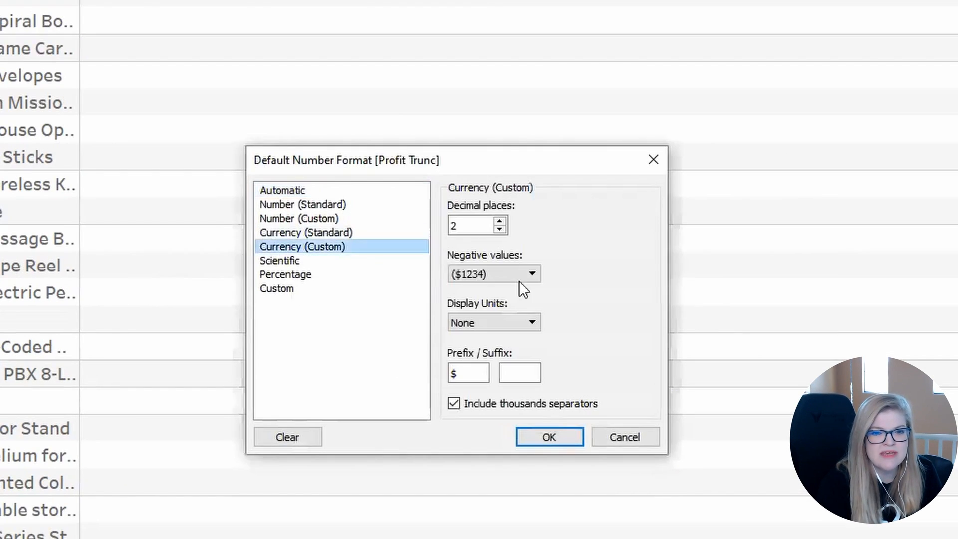
left_click(499, 229)
left_click(499, 229)
left_click(550, 436)
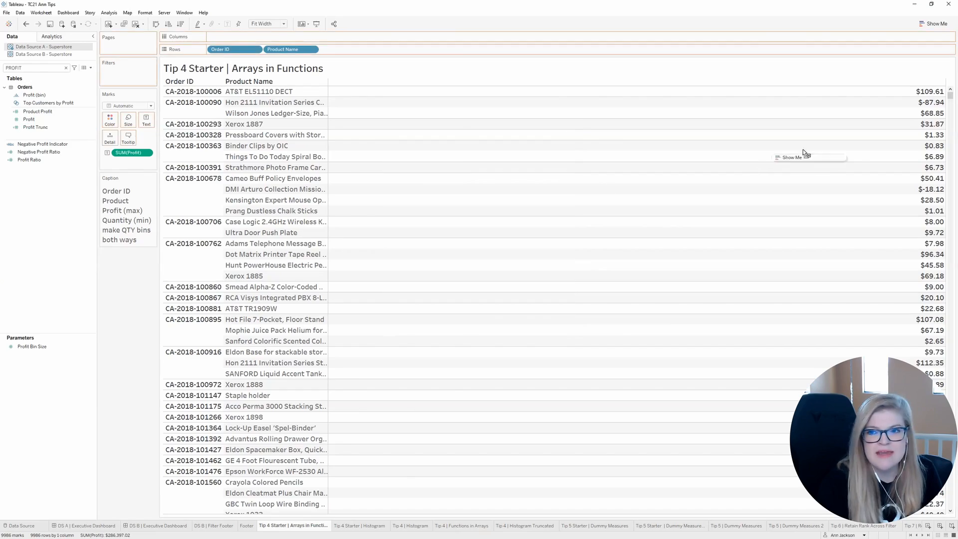
left_click_drag(804, 151, 802, 150)
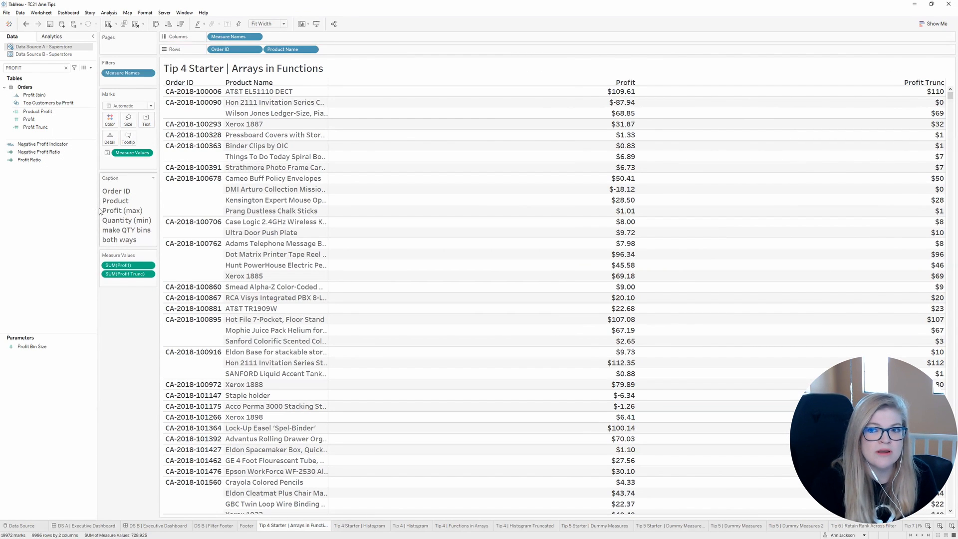
Step: Find the Quantity field and add it to the table's measure values below Profit Trunc
left_click(66, 68)
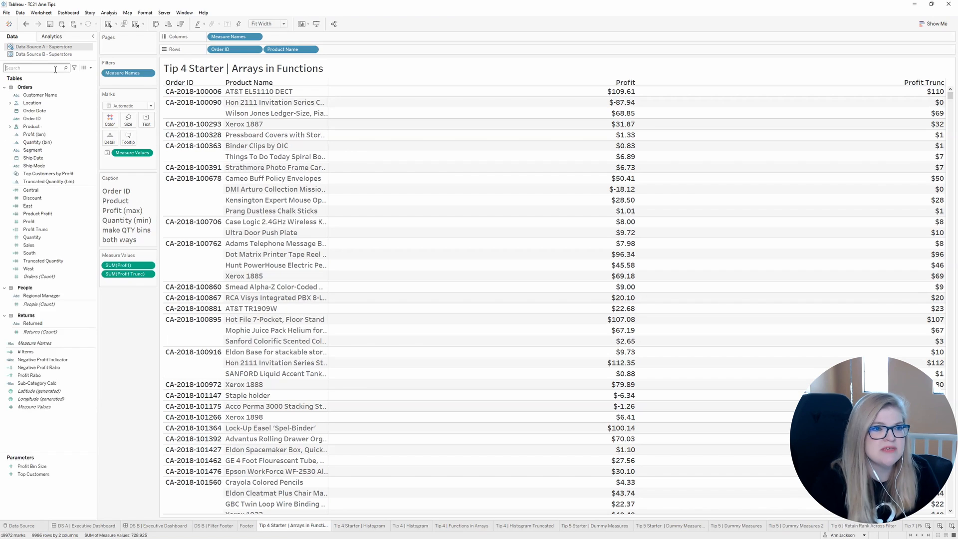
type("quanti")
left_click_drag(32, 111, 129, 283)
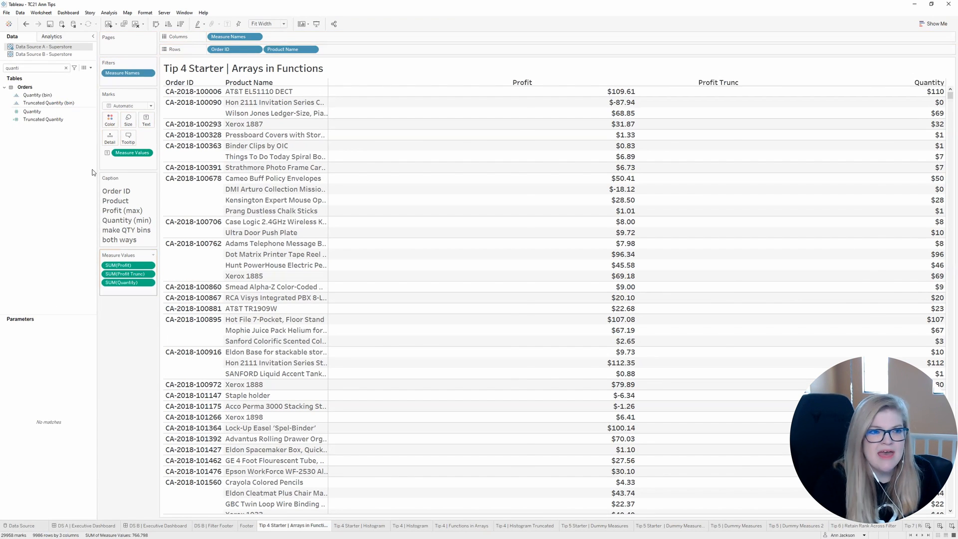
Step: Check the bin creation options for Quantity and open the Tip 4 Starter | Histogram sheet
right_click(36, 111)
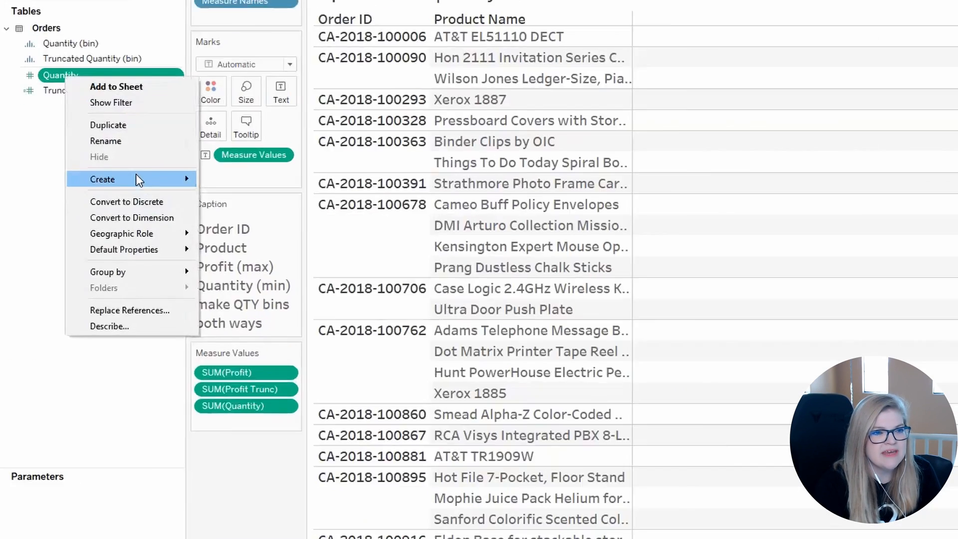
mouse_move(139, 180)
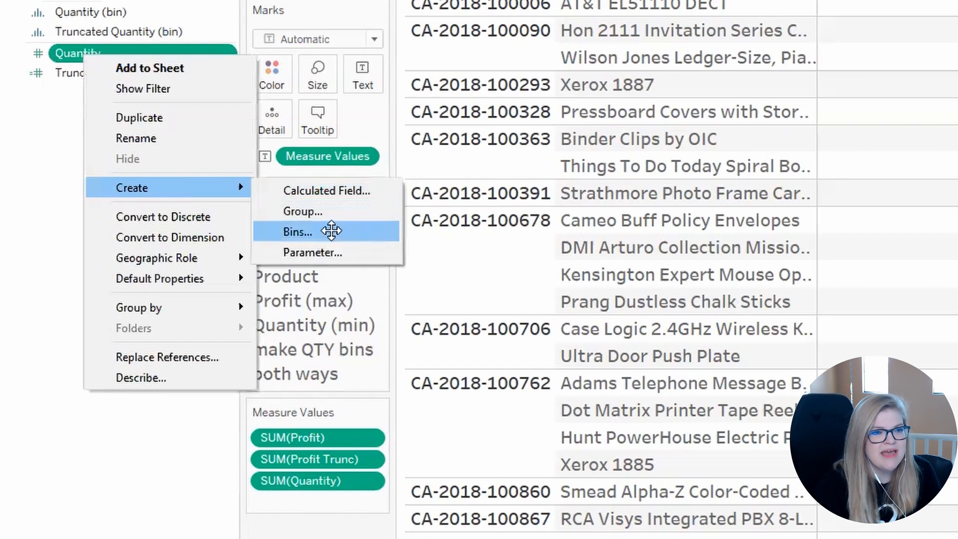
left_click(253, 212)
left_click(532, 300)
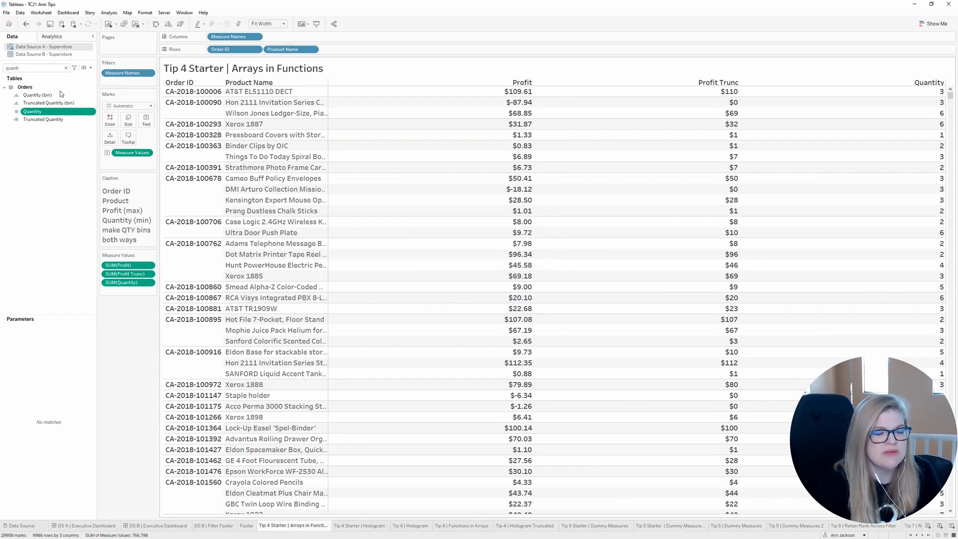
left_click(45, 95)
key("ctrl+Tab")
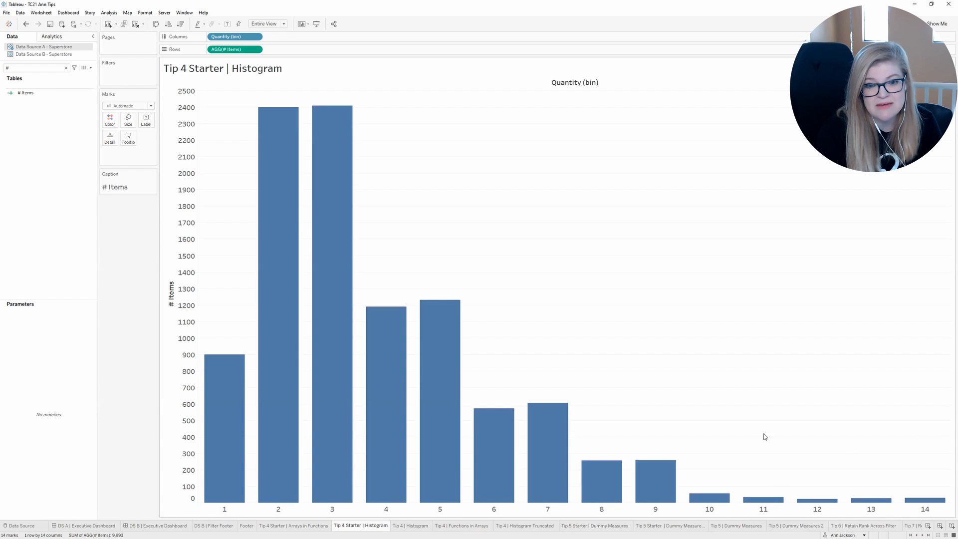
Step: On the Tip 4 Starter | Arrays in Functions sheet, create a calculated field named Qty Truncated with the formula MIN(10,[Quantity])
left_click(308, 526)
left_click(65, 67)
left_click(90, 68)
left_click(76, 76)
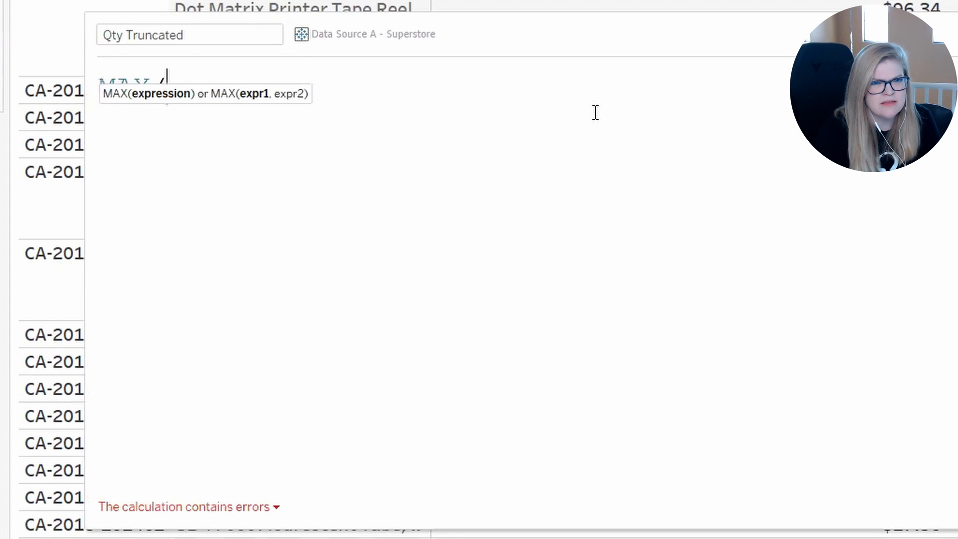
key("ctrl+a")
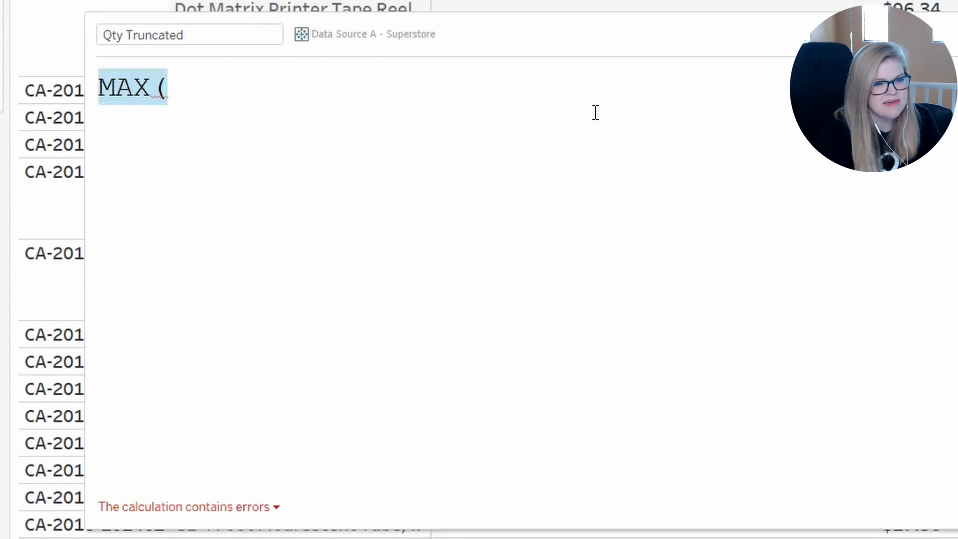
type("MIN(")
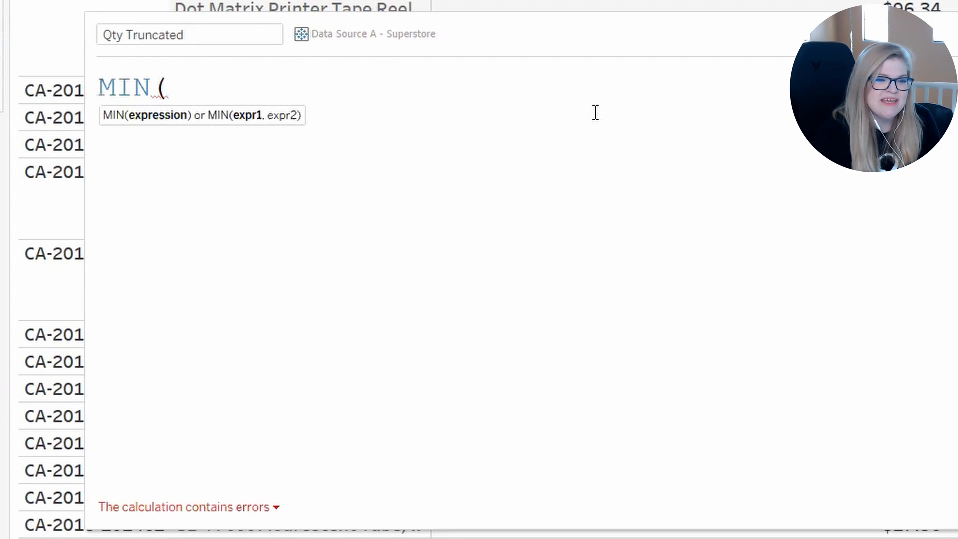
type("10,QUA")
key("Return")
type(")")
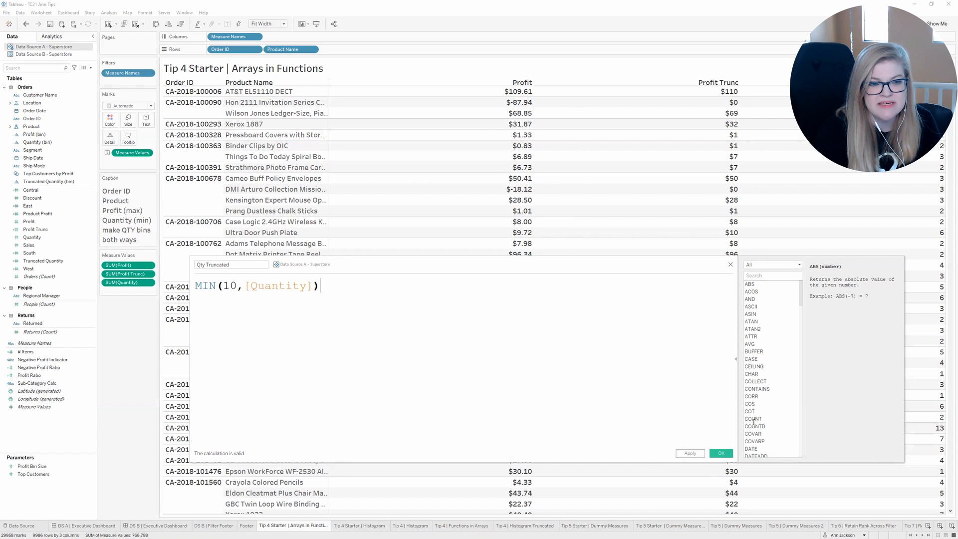
left_click(718, 453)
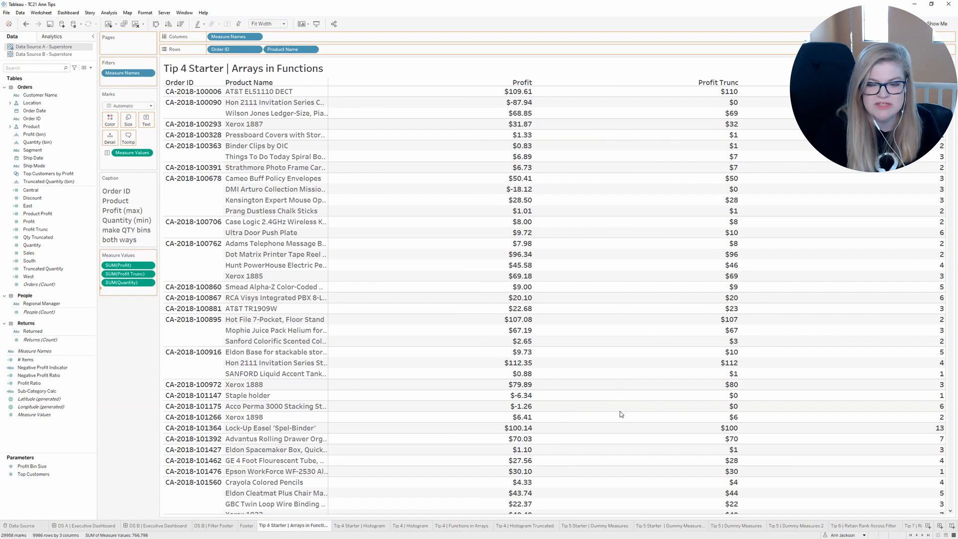
Step: Add Qty Truncated to the table's measure values below Quantity and create bins of size 1 from the field
left_click_drag(621, 414, 627, 416)
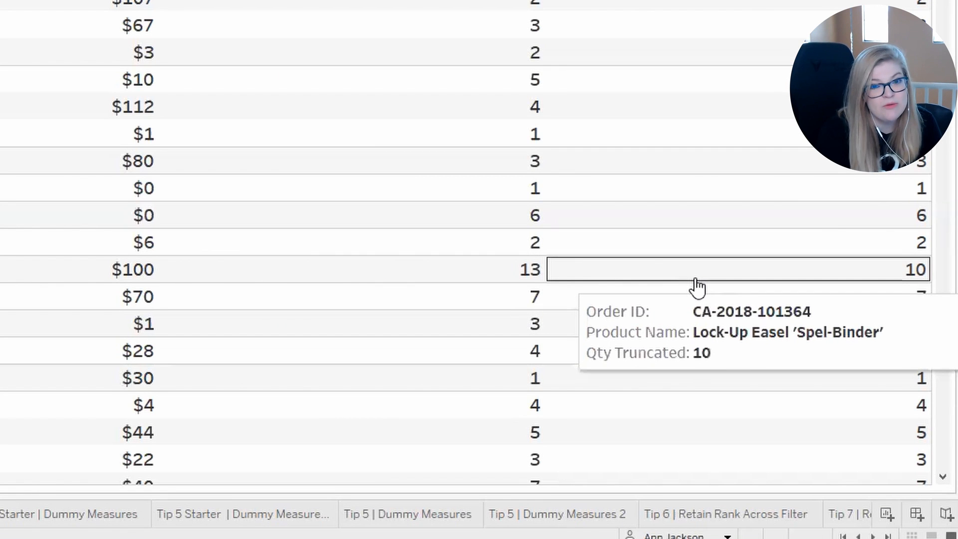
left_click(84, 375)
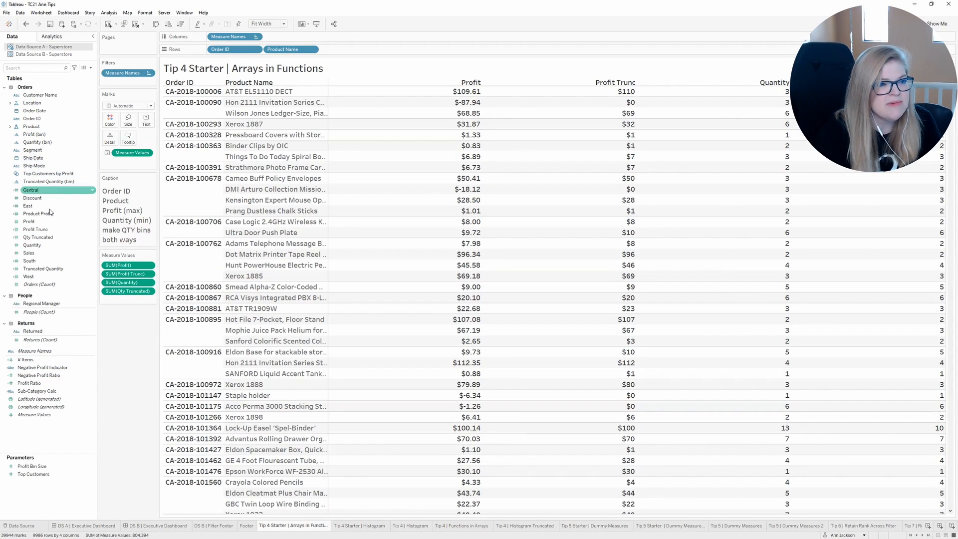
right_click(46, 237)
mouse_move(83, 326)
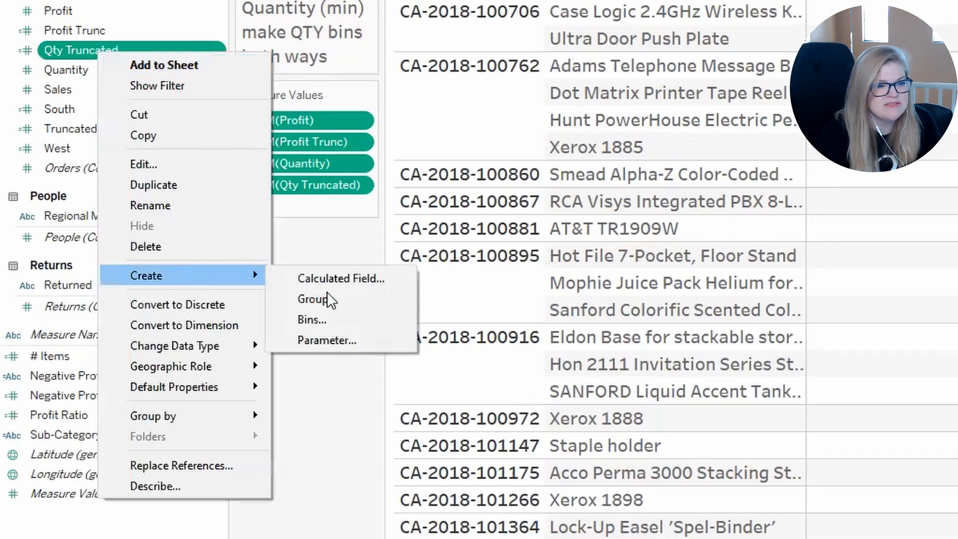
left_click(140, 343)
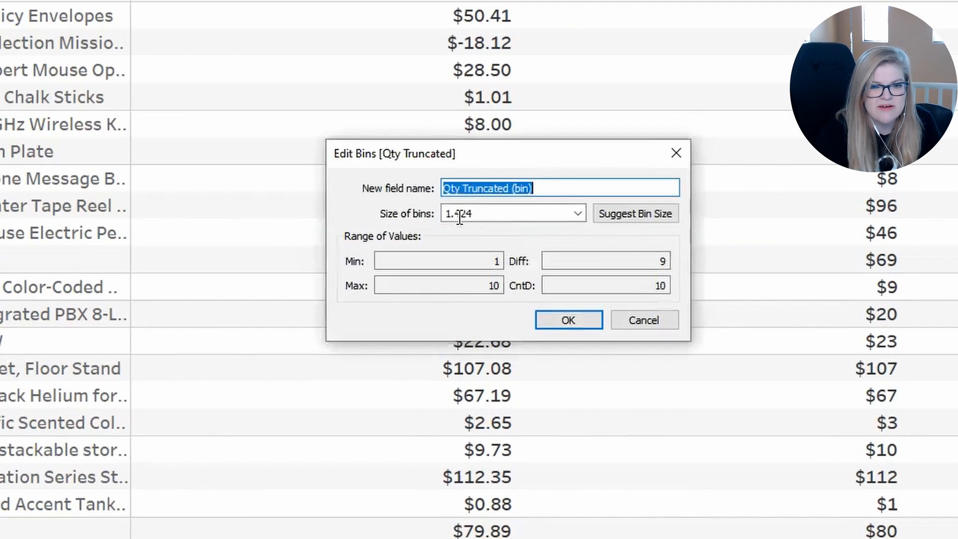
double_click(490, 217)
type("1")
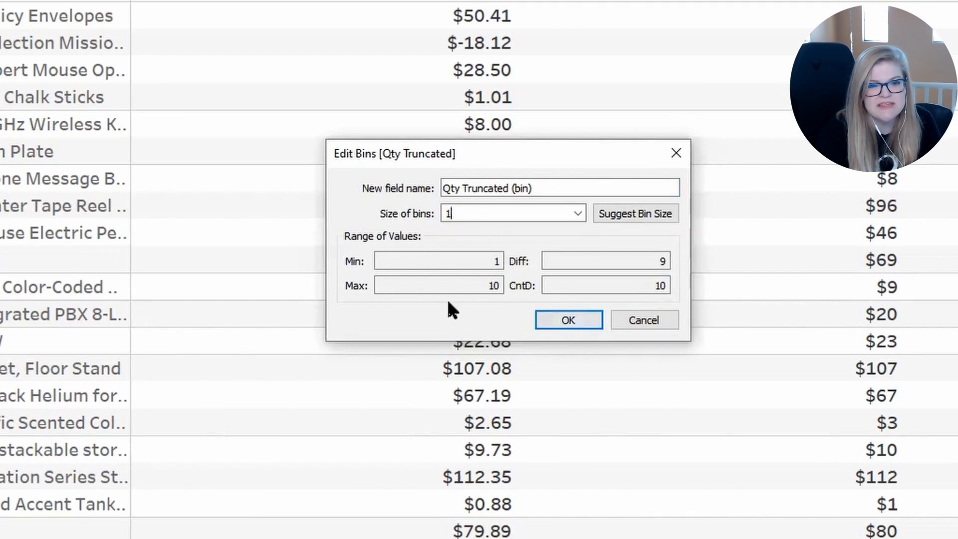
left_click(566, 321)
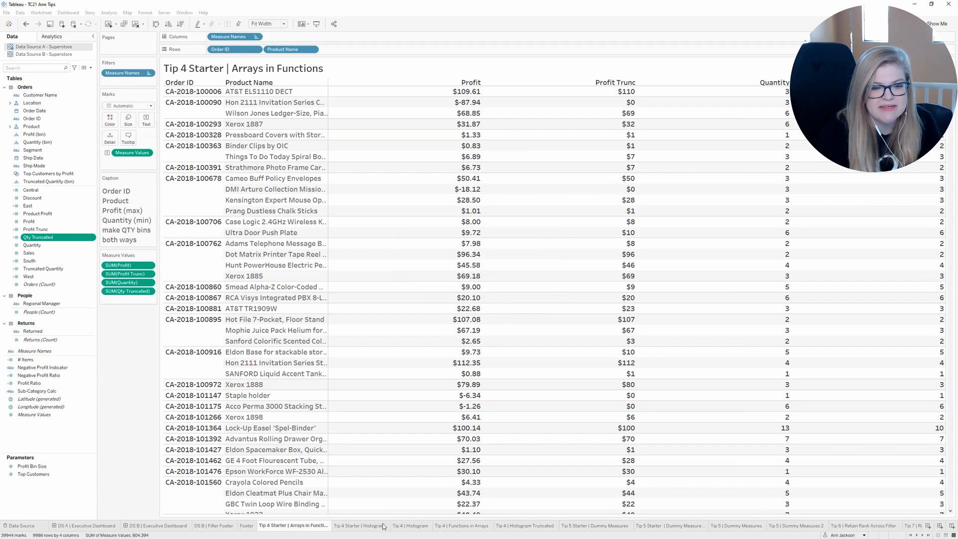
Step: On the Tip 4 Starter | Histogram sheet, replace Quantity (bin) with Qty Truncated (bin) and edit the 10 bin's alias to 10+
left_click(380, 526)
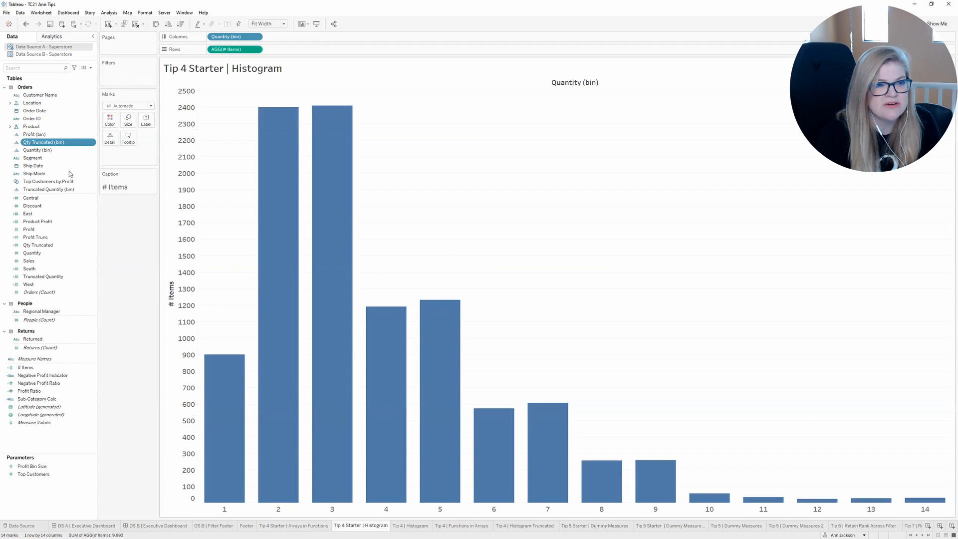
left_click_drag(50, 142, 239, 39)
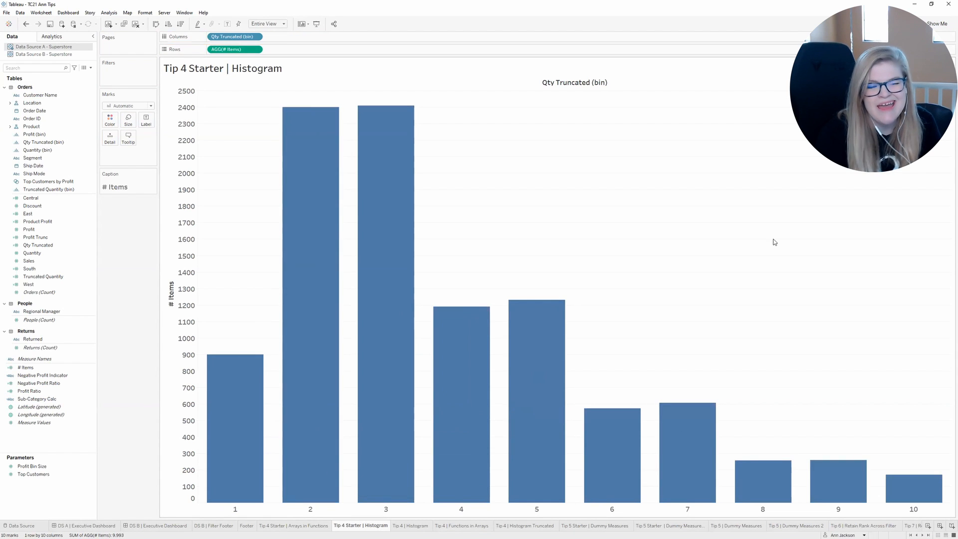
left_click(906, 510)
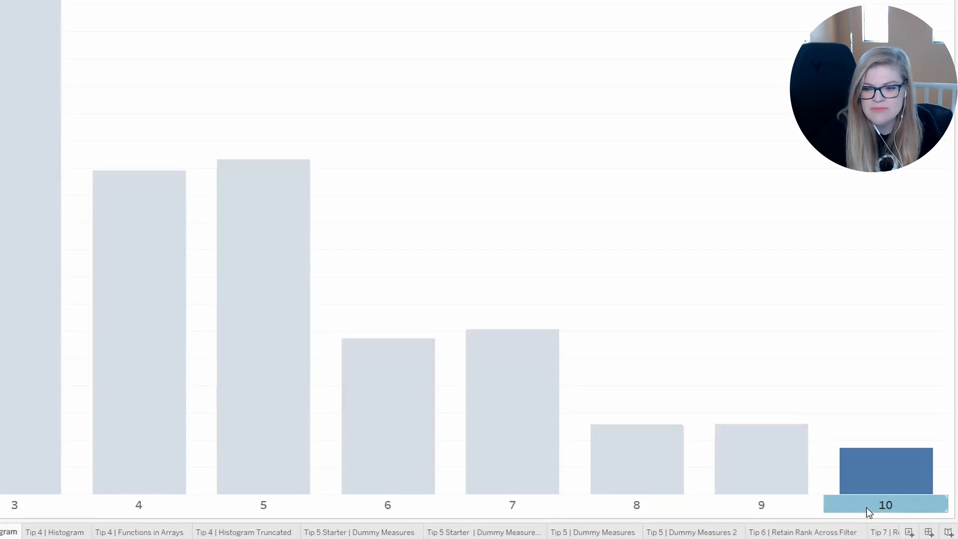
right_click(904, 510)
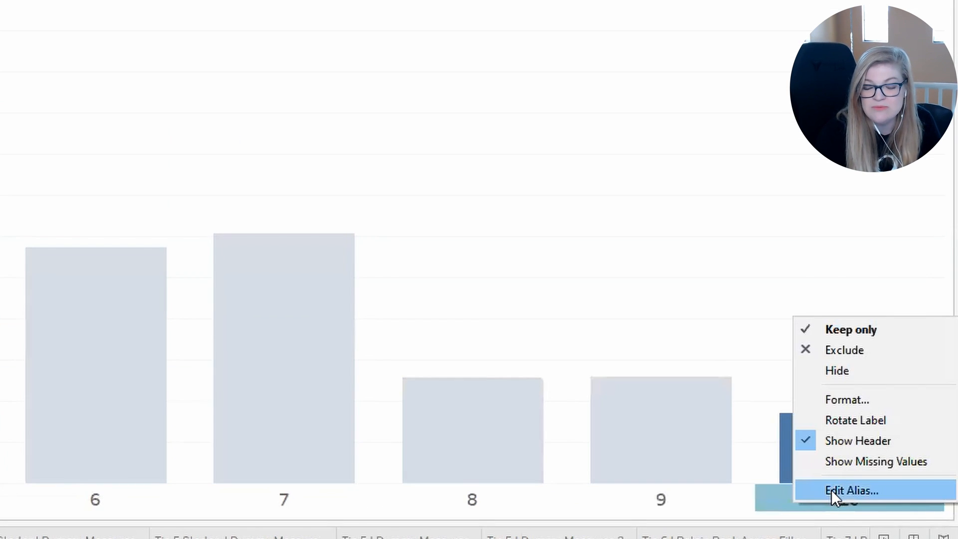
left_click(832, 490)
type("10+")
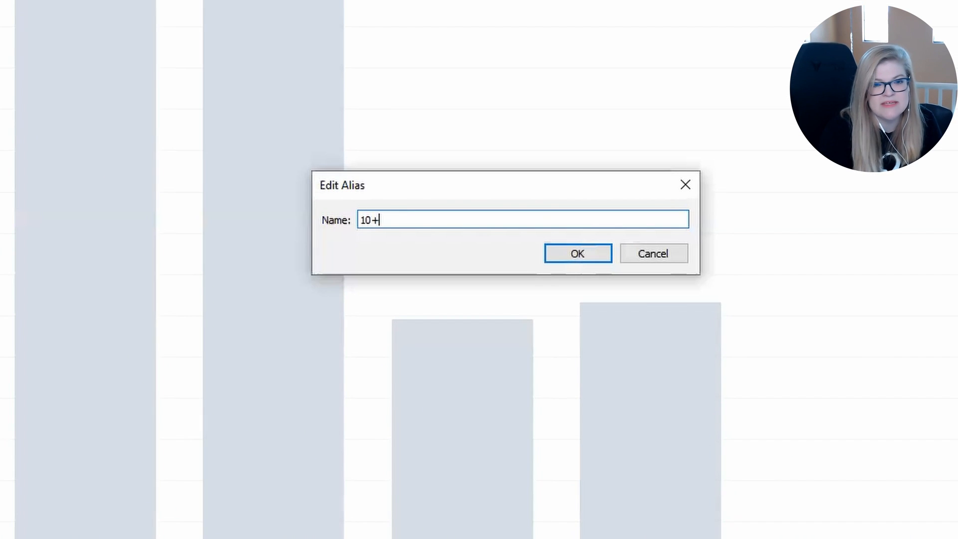
left_click(564, 257)
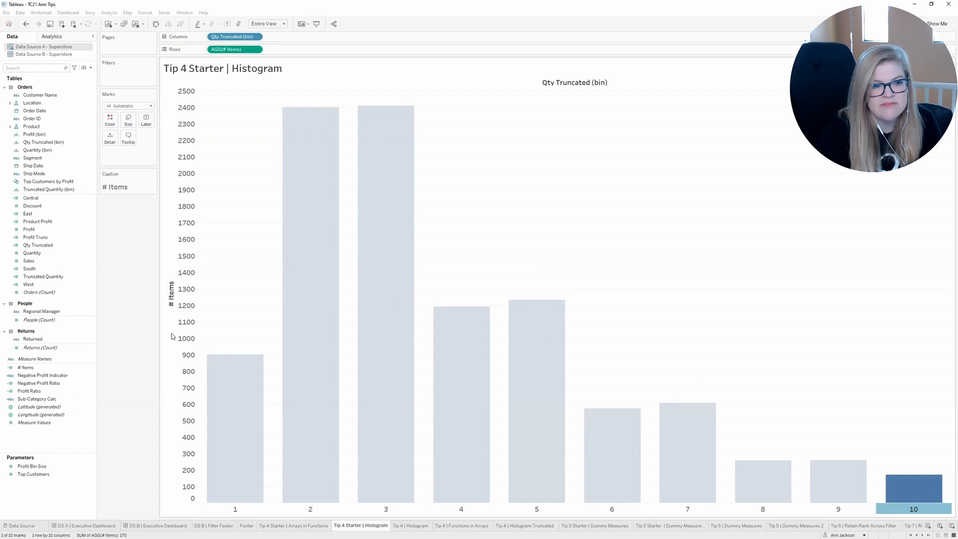
left_click(137, 320)
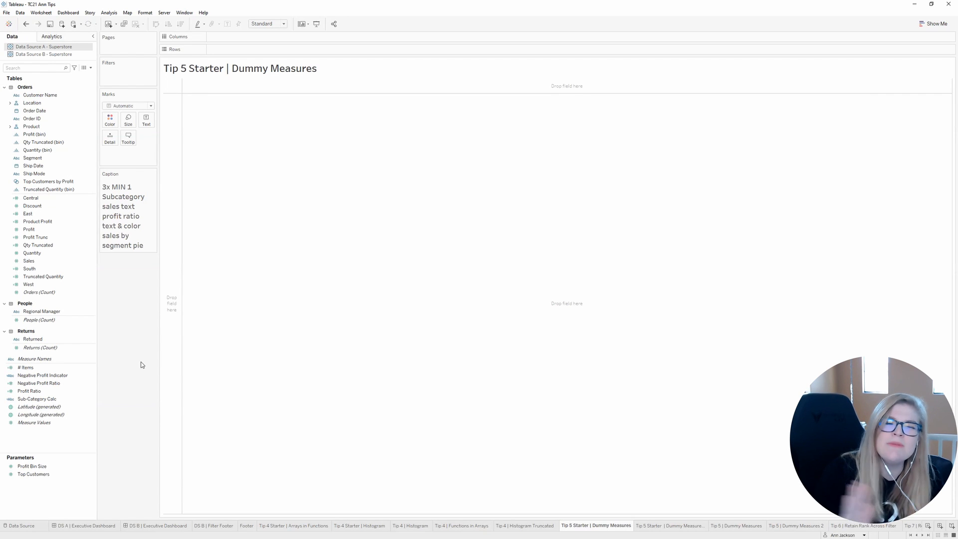
Step: On the Tip 5 Starter | Dummy Measures sheet, add a MIN(1) calculation to the columns and duplicate it to make three
double_click(215, 37)
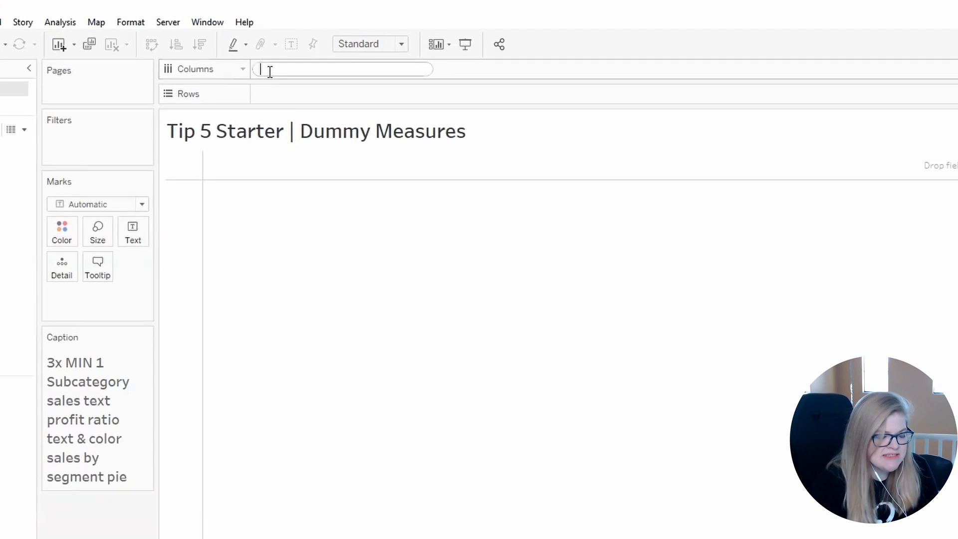
type("min(1")
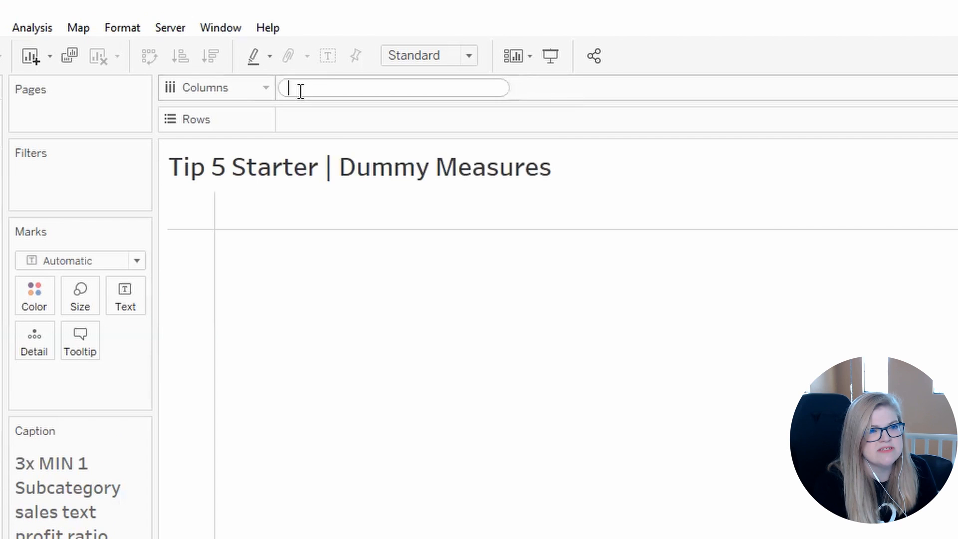
type(")")
key("Return")
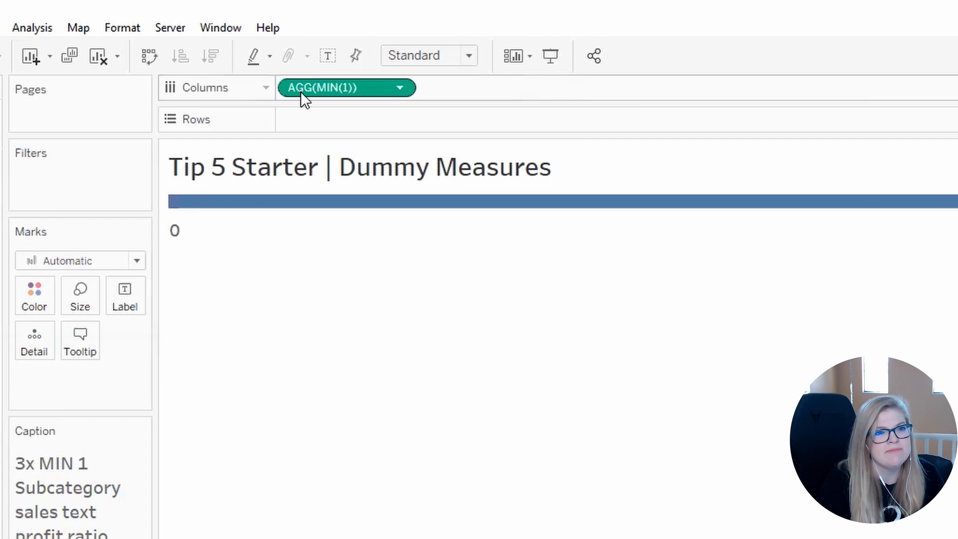
left_click_drag(301, 88, 622, 94)
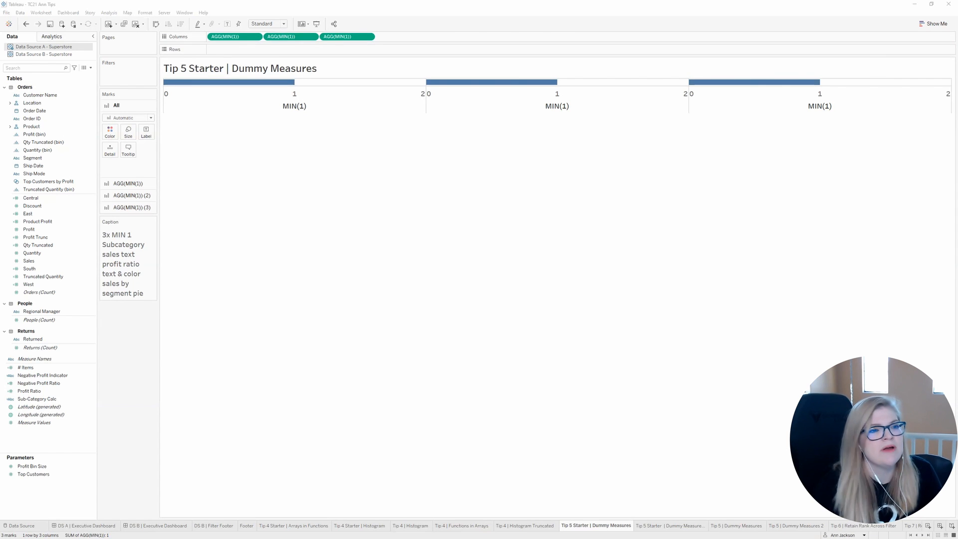
Step: Add Sub-Category to the rows and set the view to Fit Height
left_click(32, 69)
type("SU")
left_click_drag(43, 103, 224, 47)
left_click(280, 24)
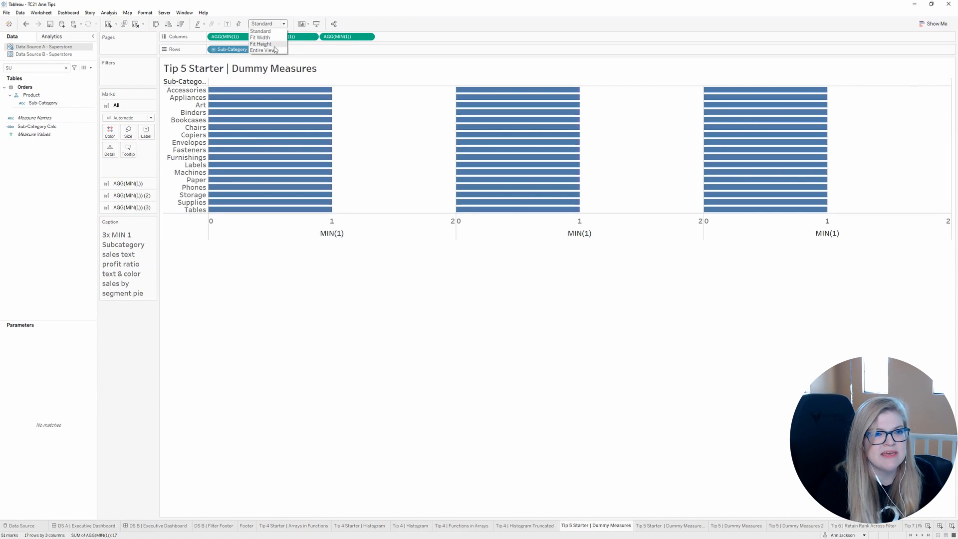
left_click(273, 47)
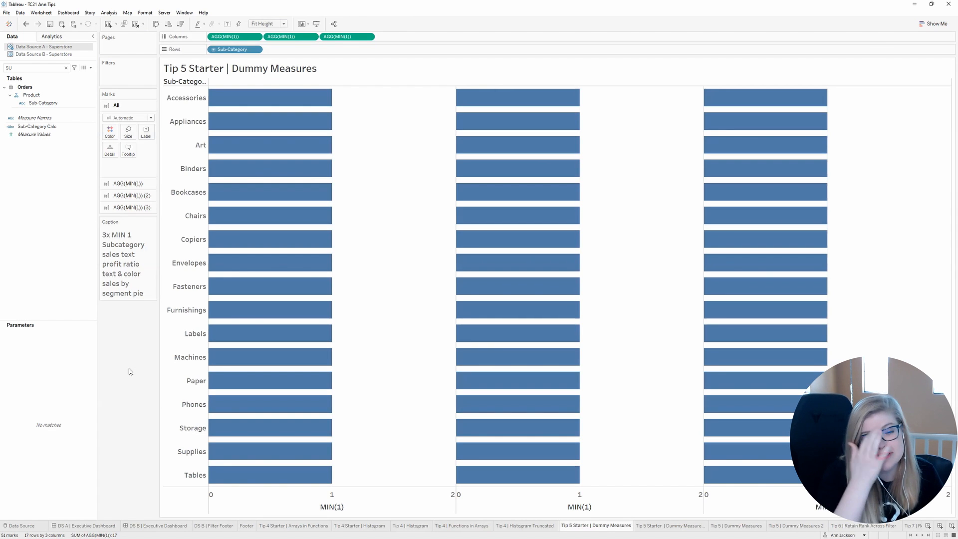
Step: Label the first MIN(1) measure with Sales and change its mark type to Text
left_click(225, 37)
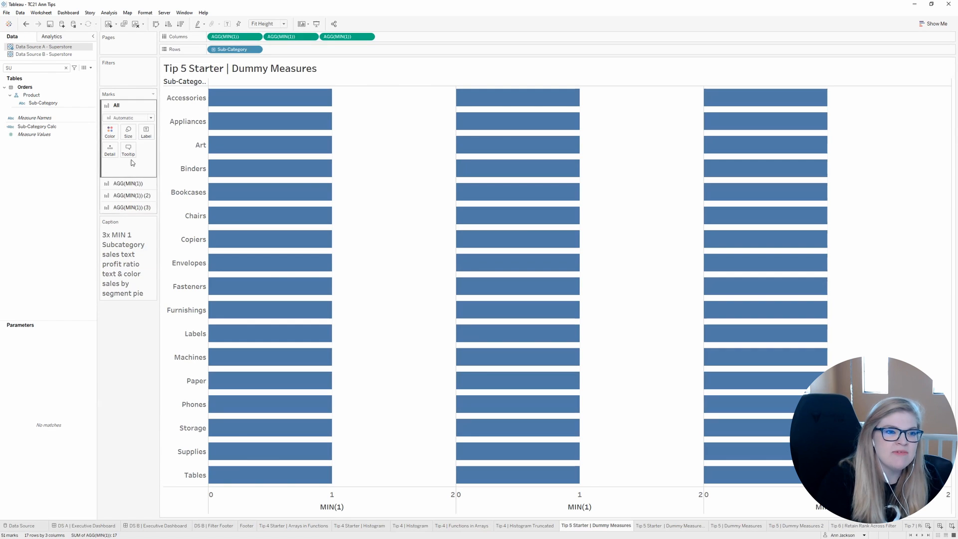
left_click(66, 68)
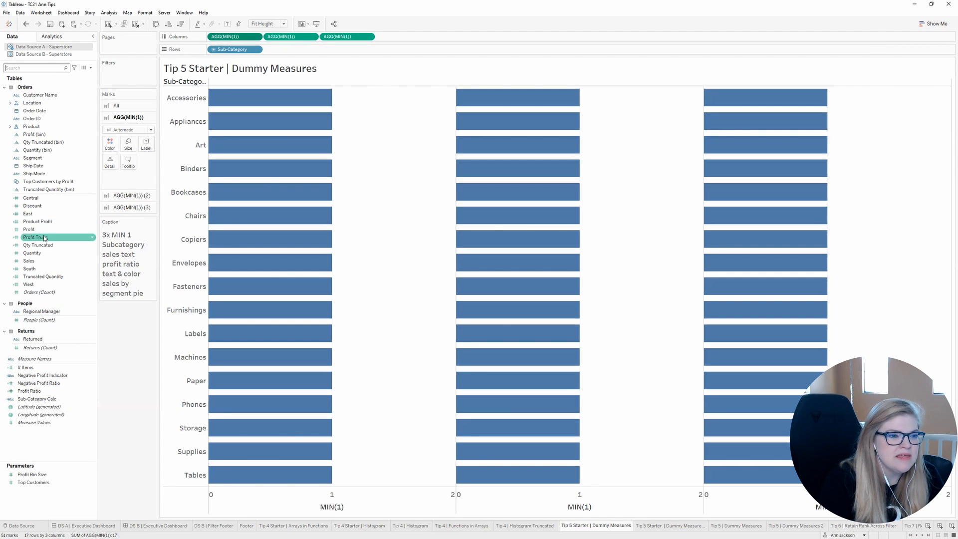
type("RE")
key("BackSpace")
key("BackSpace")
type("SA")
left_click_drag(29, 100, 145, 148)
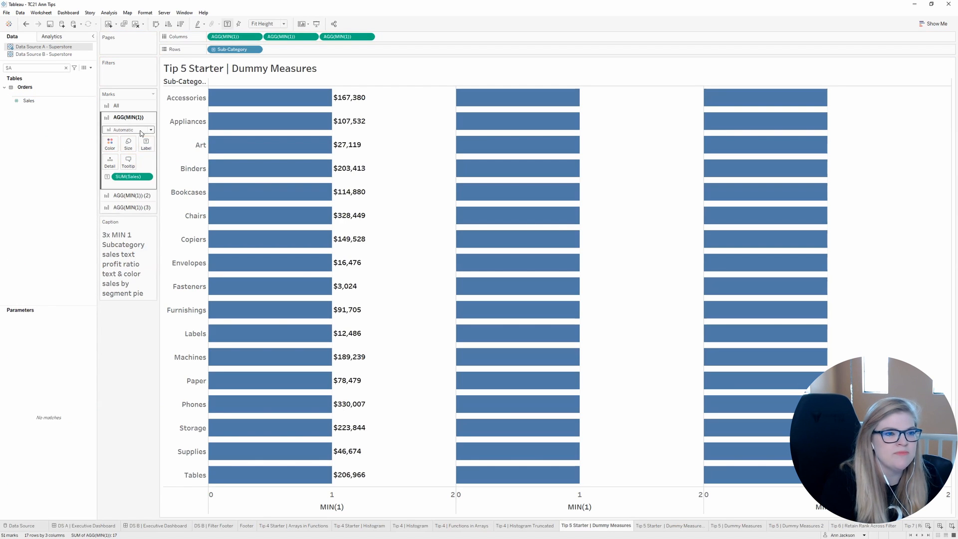
left_click(128, 202)
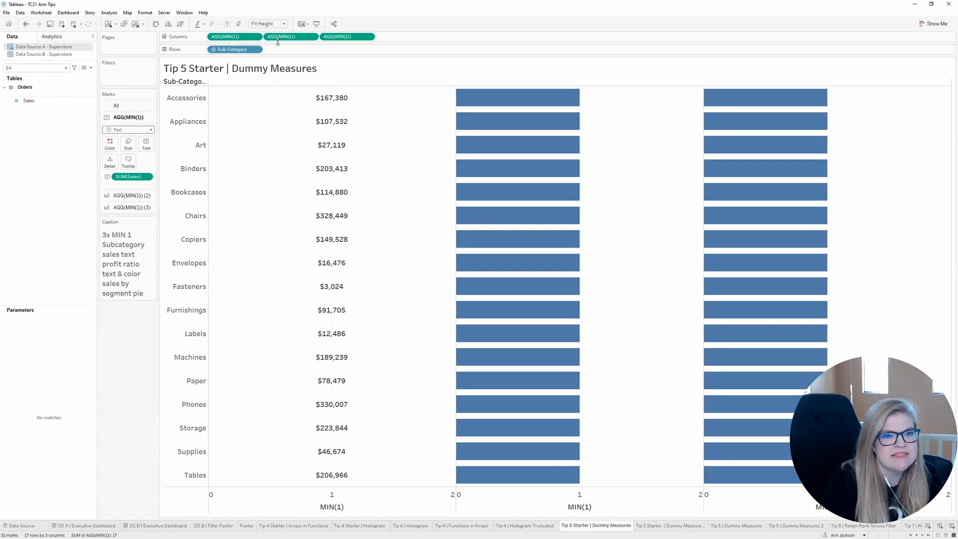
Step: Label and color the second MIN(1) measure by Profit Ratio and change its mark type to Text
left_click(131, 195)
key("BackSpace")
key("BackSpace")
type("PROFI")
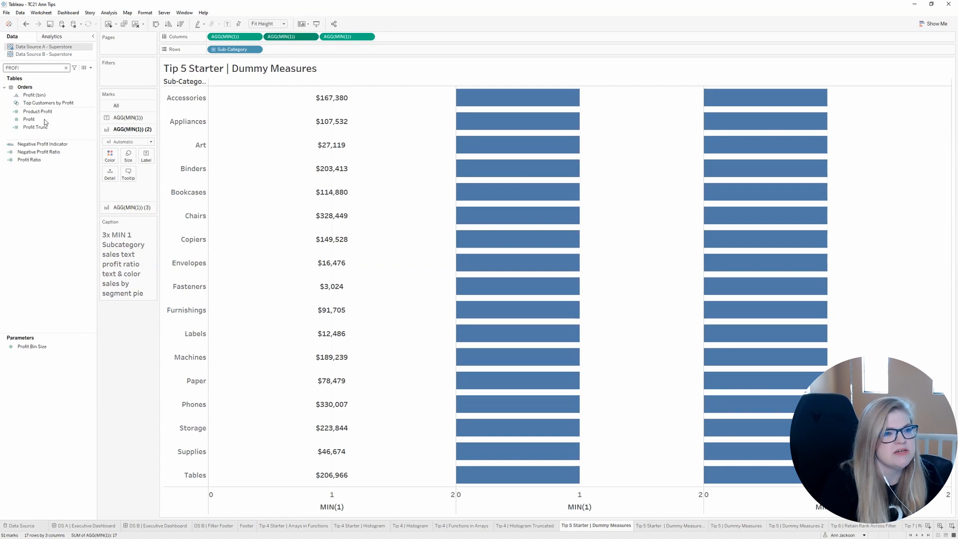
left_click_drag(29, 160, 108, 159)
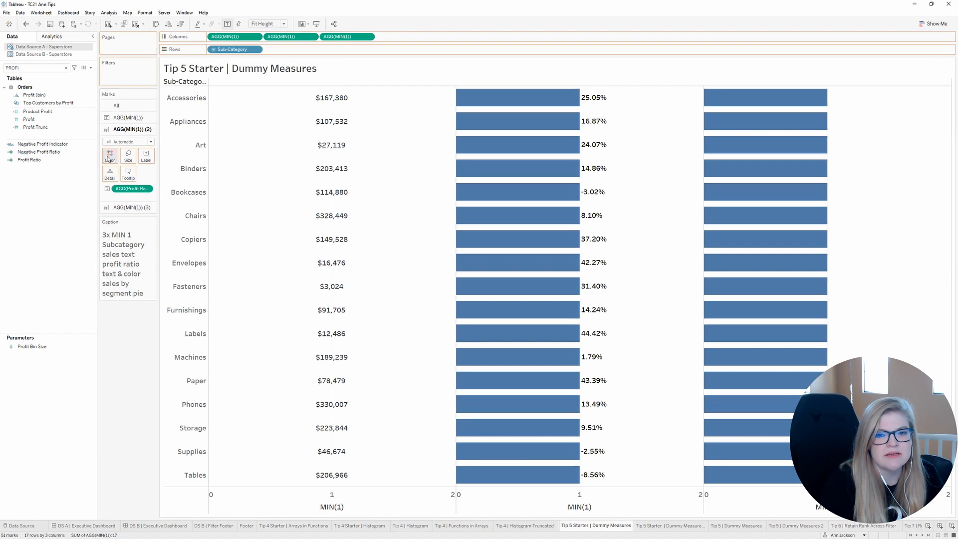
left_click(128, 142)
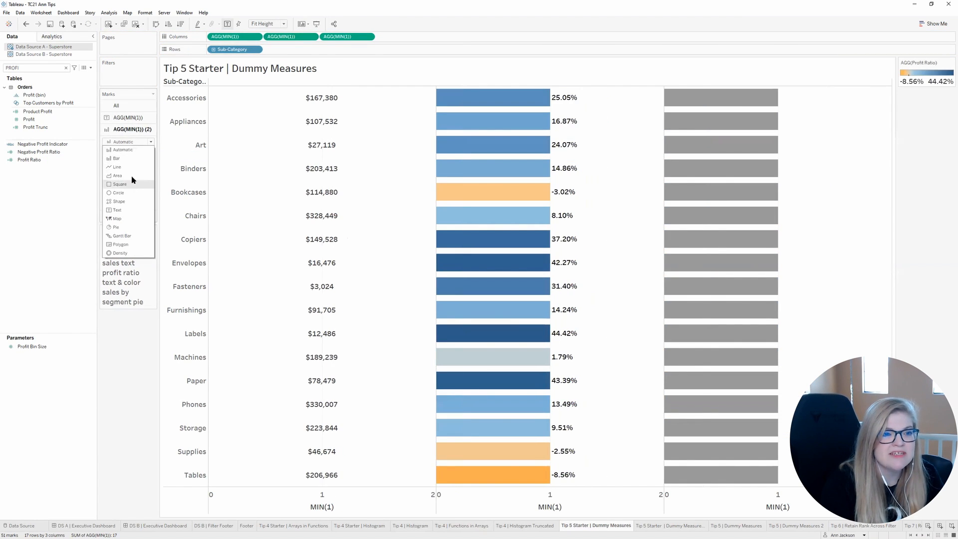
left_click(124, 210)
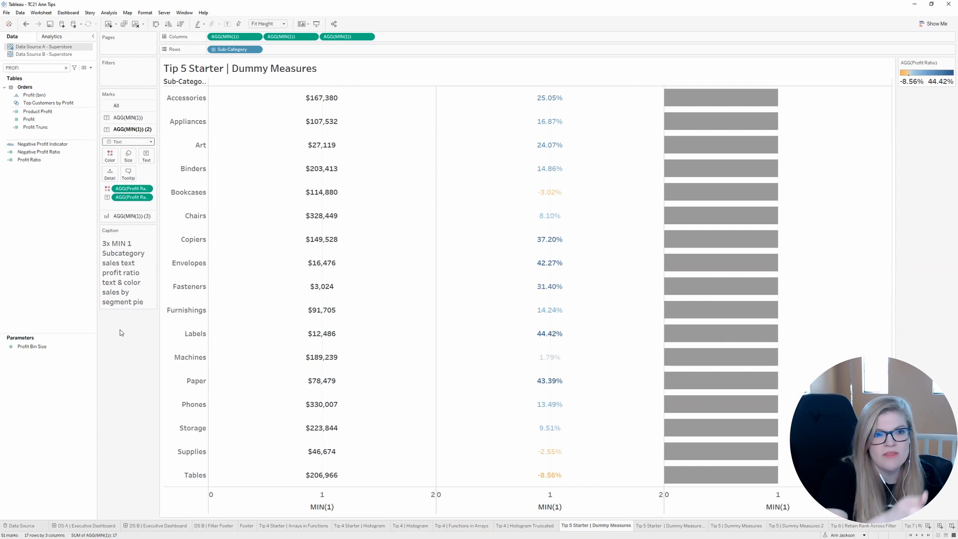
Step: Change the third MIN(1) measure's mark type to Pie and use Sales as the pie angle
left_click(347, 37)
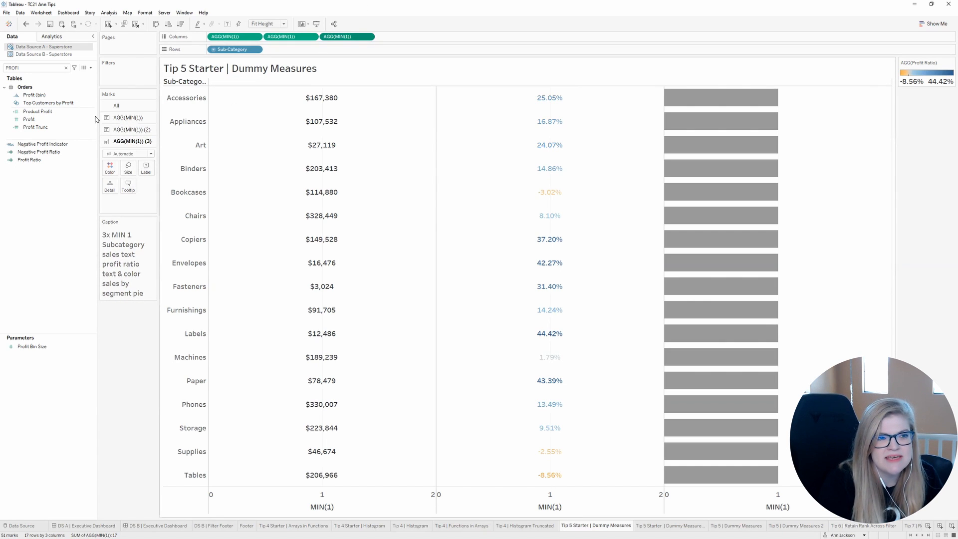
key("ctrl+a")
type("SA")
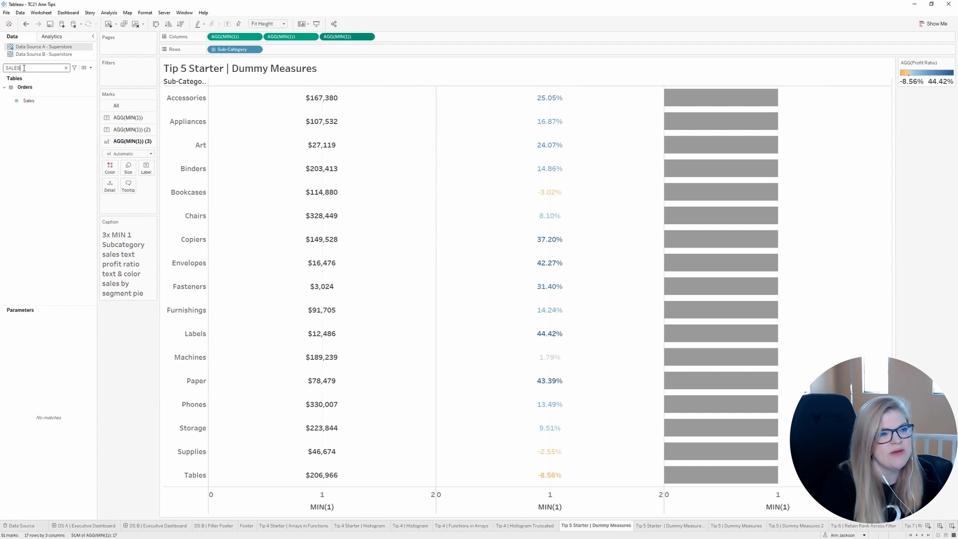
left_click_drag(29, 100, 131, 200)
left_click(129, 154)
left_click(118, 241)
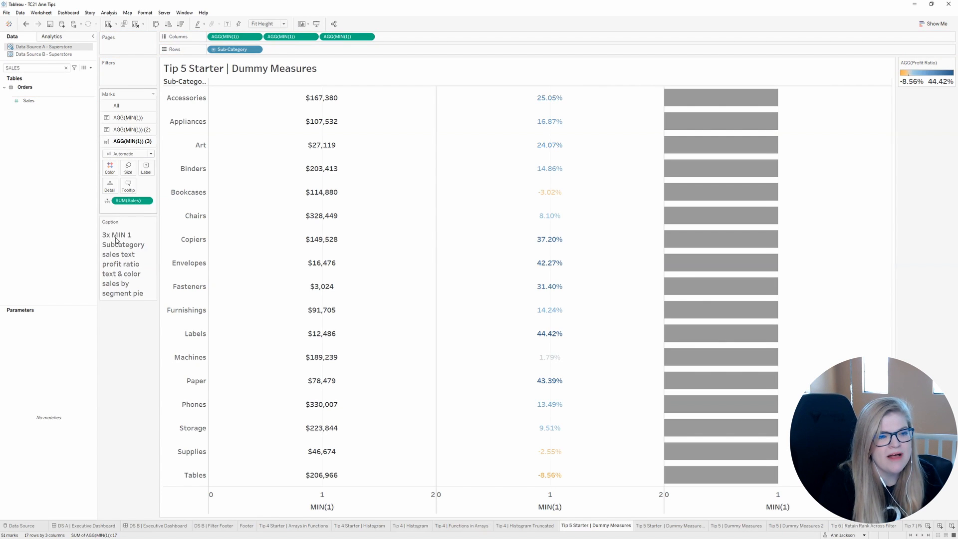
left_click(108, 201)
left_click(113, 238)
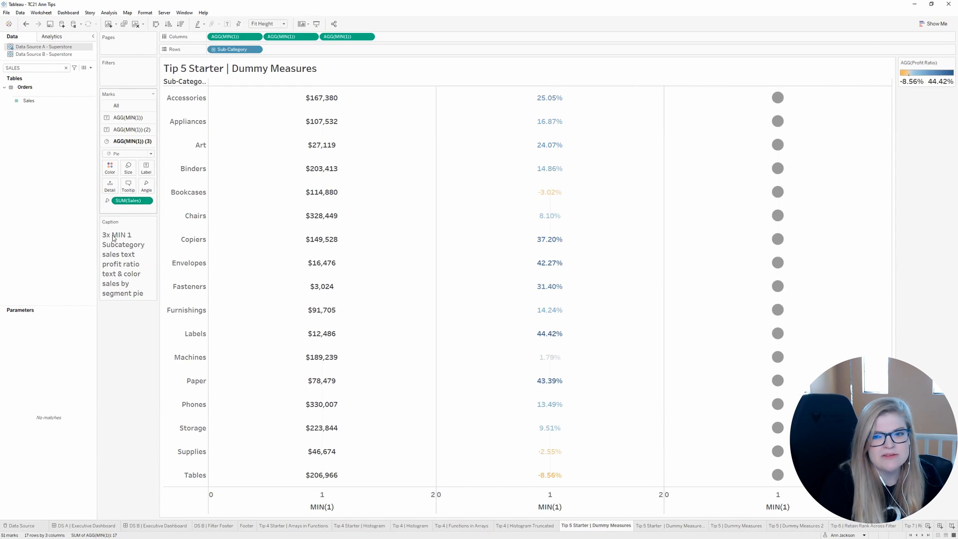
Step: Enlarge the pie marks of the third MIN(1) measure and color them by Segment
left_click(128, 168)
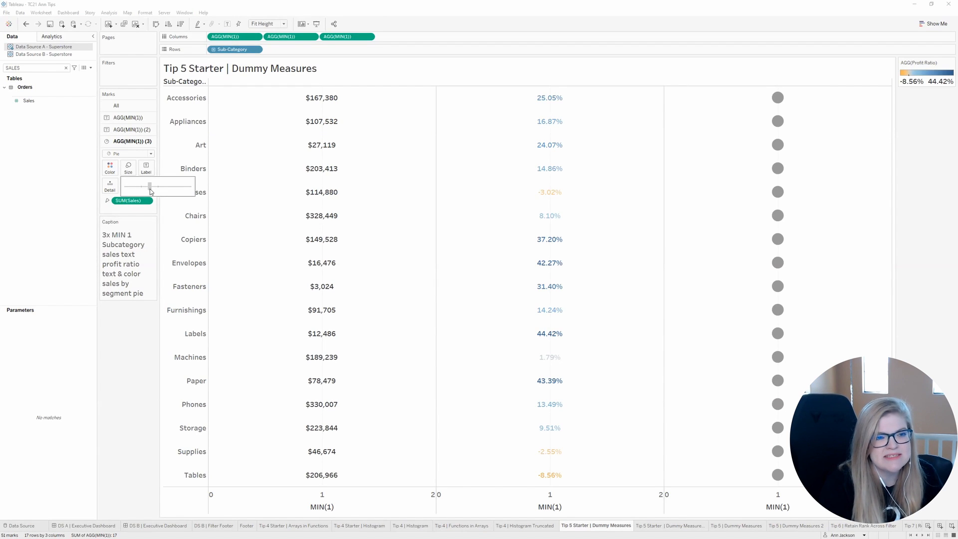
left_click_drag(152, 191, 152, 191)
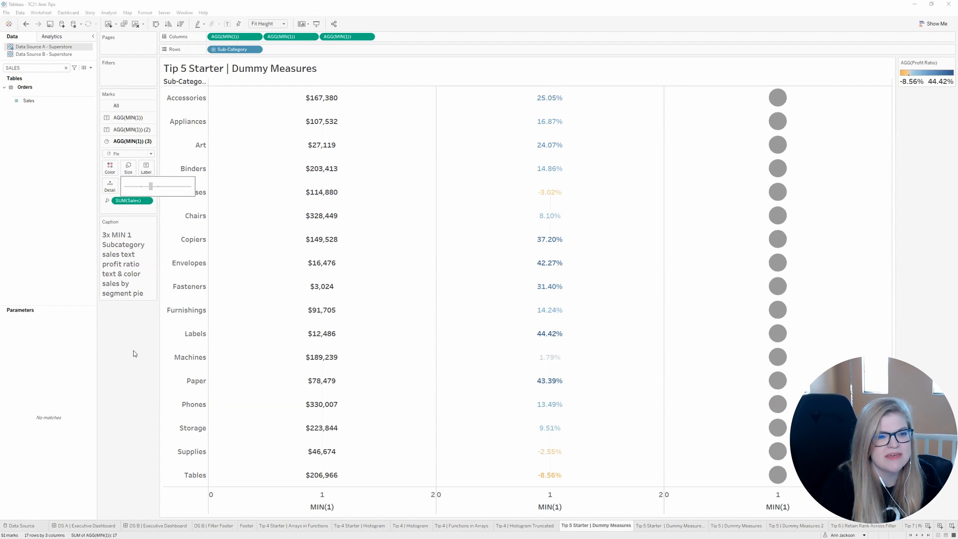
double_click(43, 67)
key("BackSpace")
type("SEG")
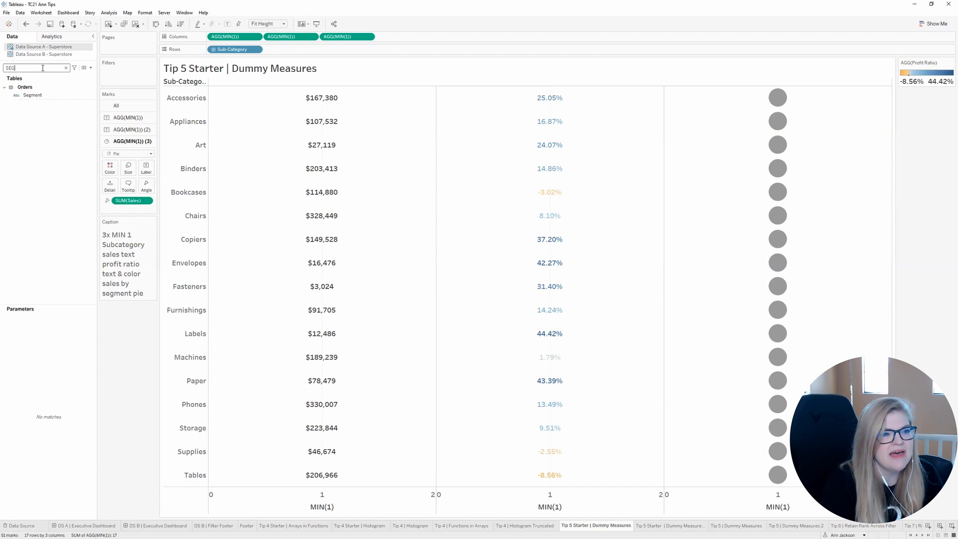
left_click_drag(33, 96, 110, 168)
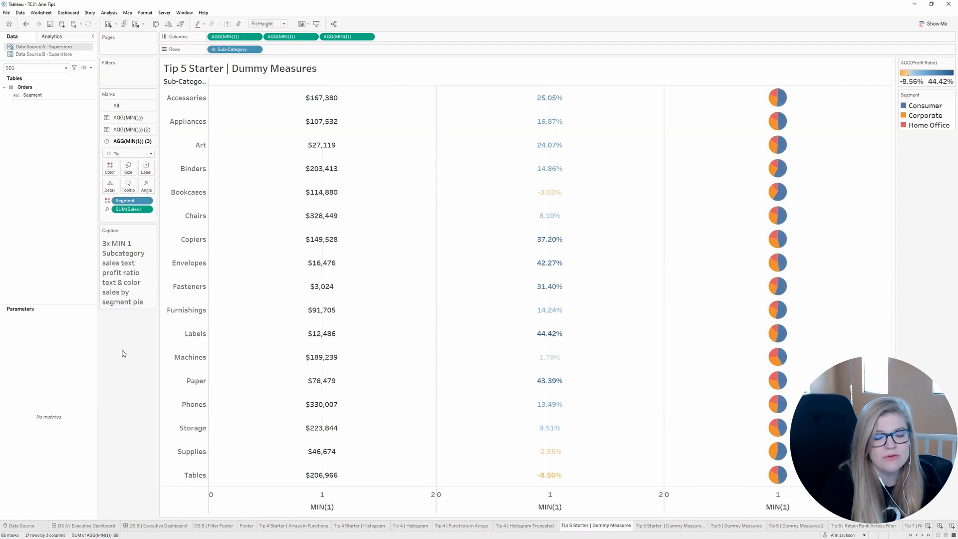
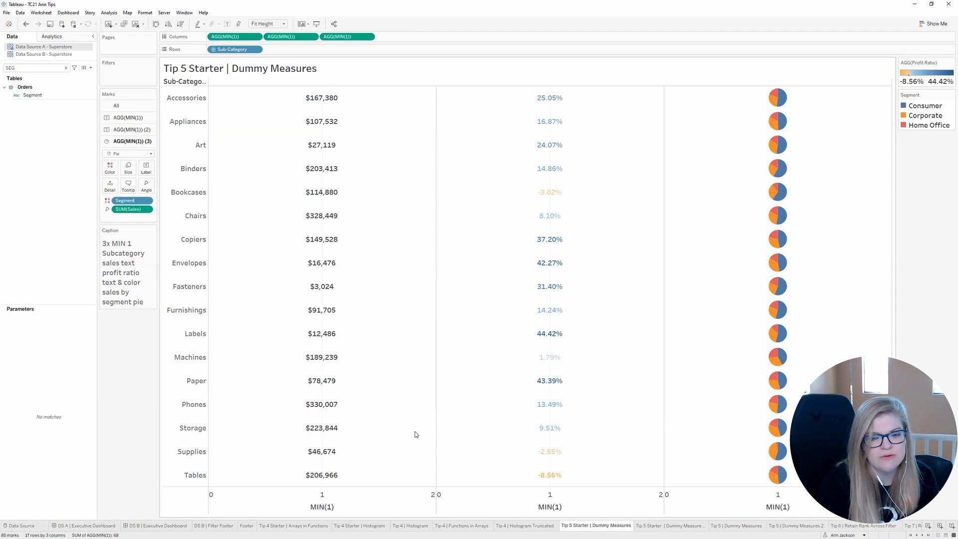
Step: Switch to the Tip 5 Starter | Dummy Measures 2 sheet and add Category to the rows
key("ctrl+Tab")
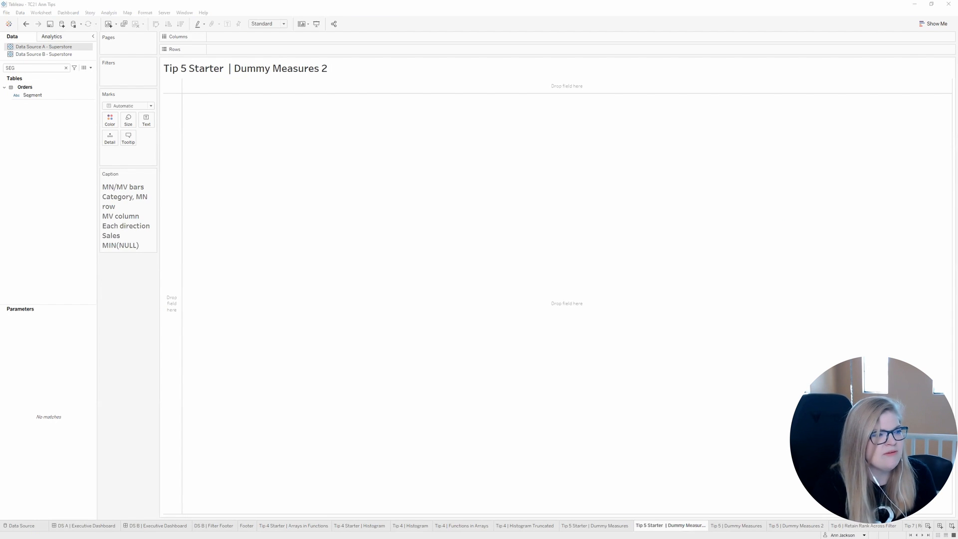
left_click(38, 68)
double_click(37, 70)
type("CATEGO")
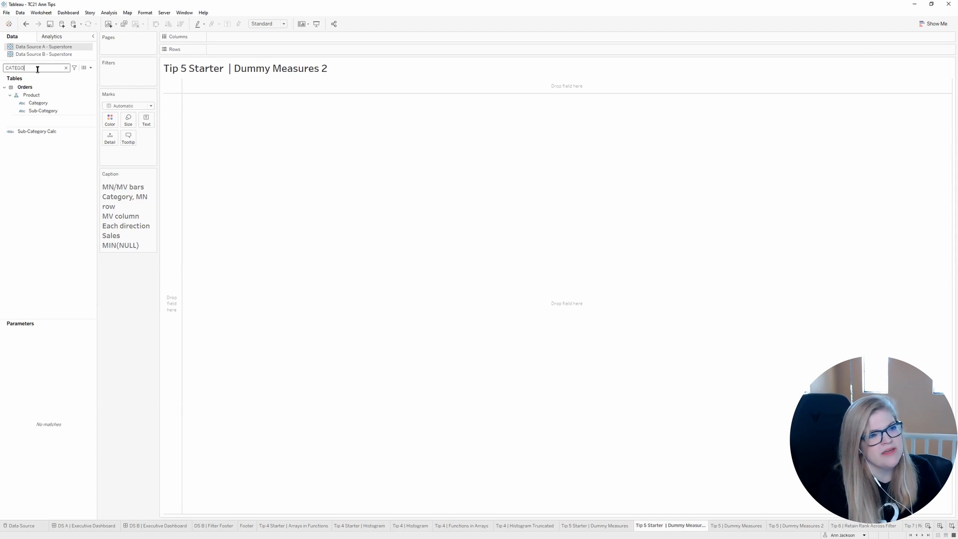
left_click_drag(38, 104, 229, 52)
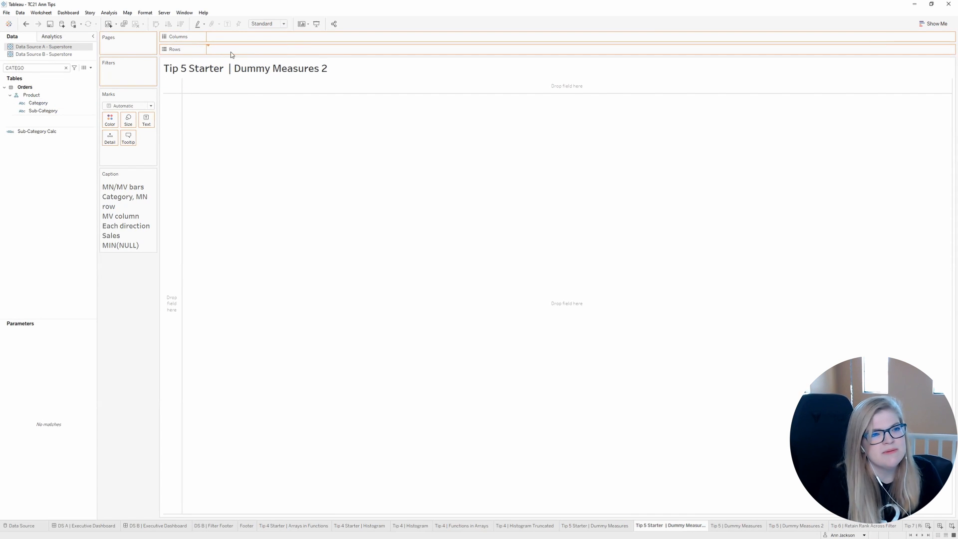
left_click(66, 69)
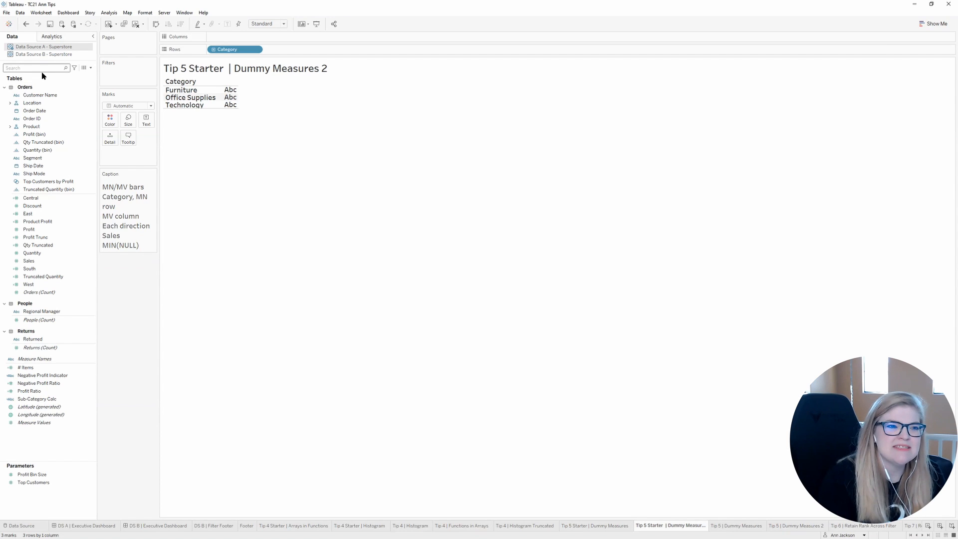
Step: Build a table of the East, South, Central, West and Sales measures with Measure Names in the rows after Category
left_click_drag(27, 214, 222, 97)
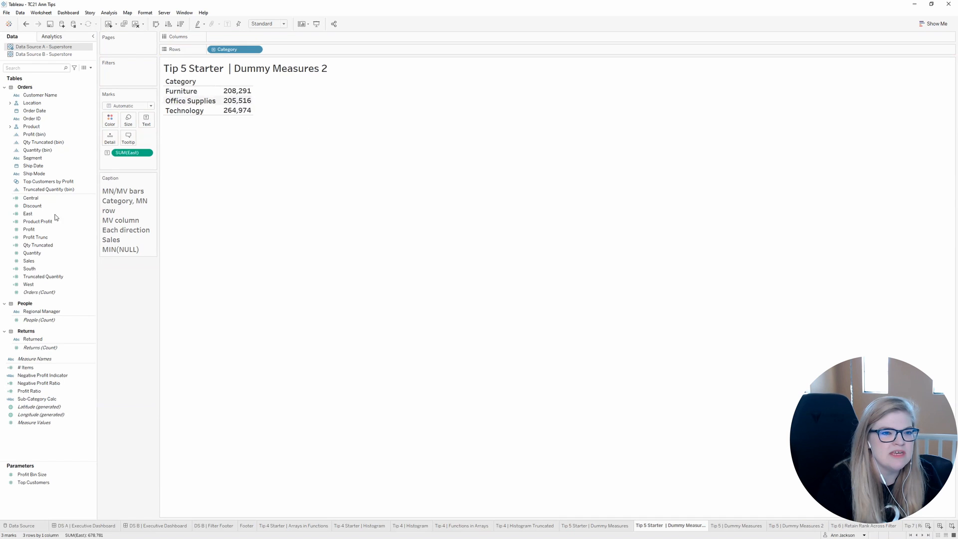
left_click_drag(28, 268, 226, 106)
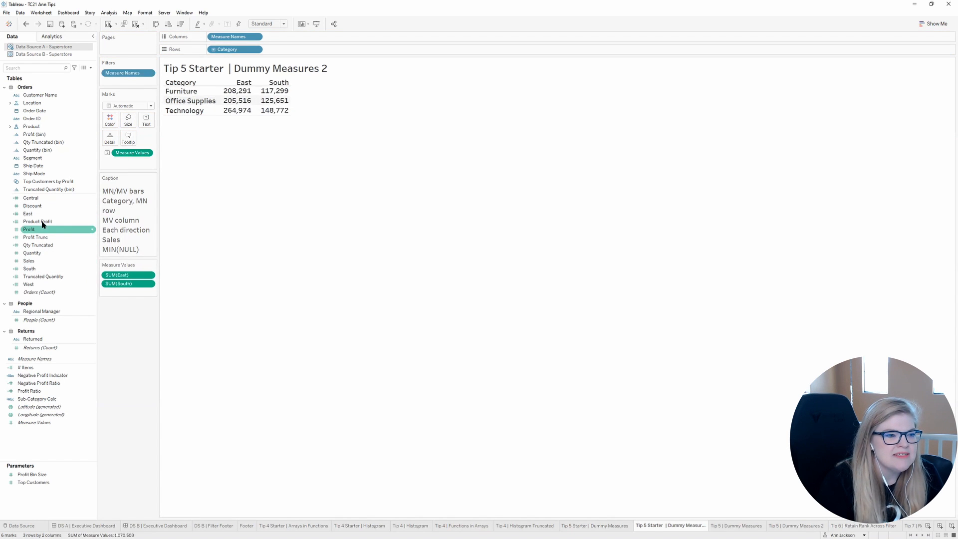
mouse_move(38, 199)
left_mouse_down()
mouse_move(115, 301)
mouse_move(121, 297)
left_mouse_up()
left_click_drag(48, 287, 117, 302)
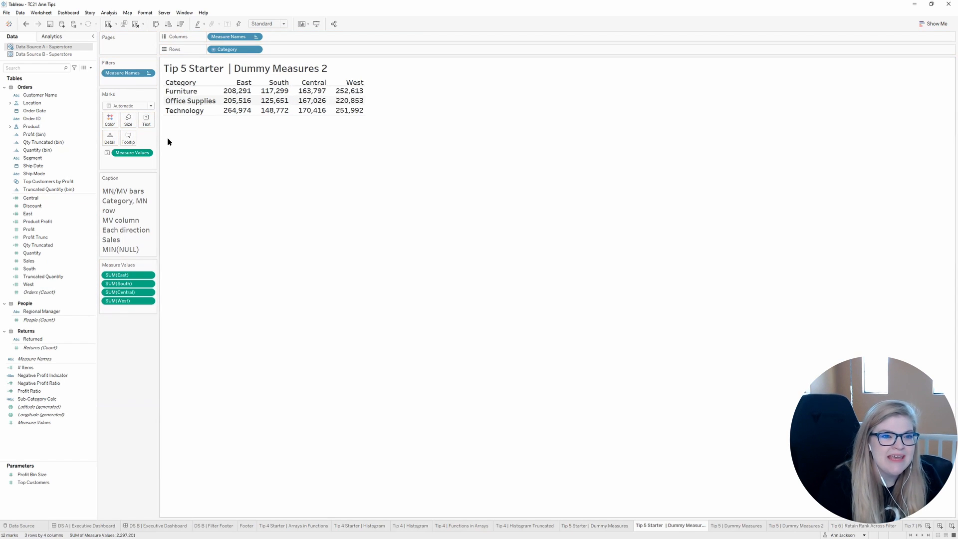
left_click_drag(229, 37, 297, 50)
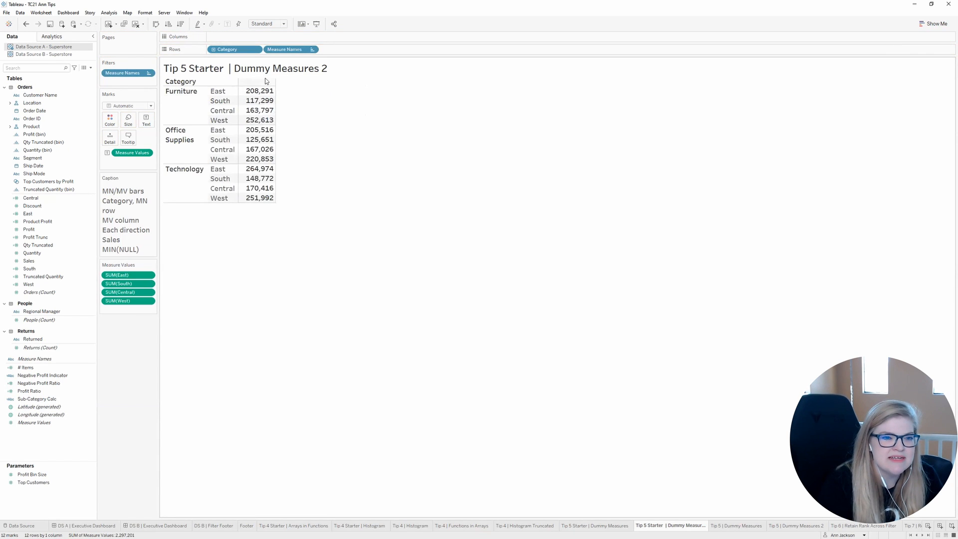
left_click_drag(29, 261, 121, 313)
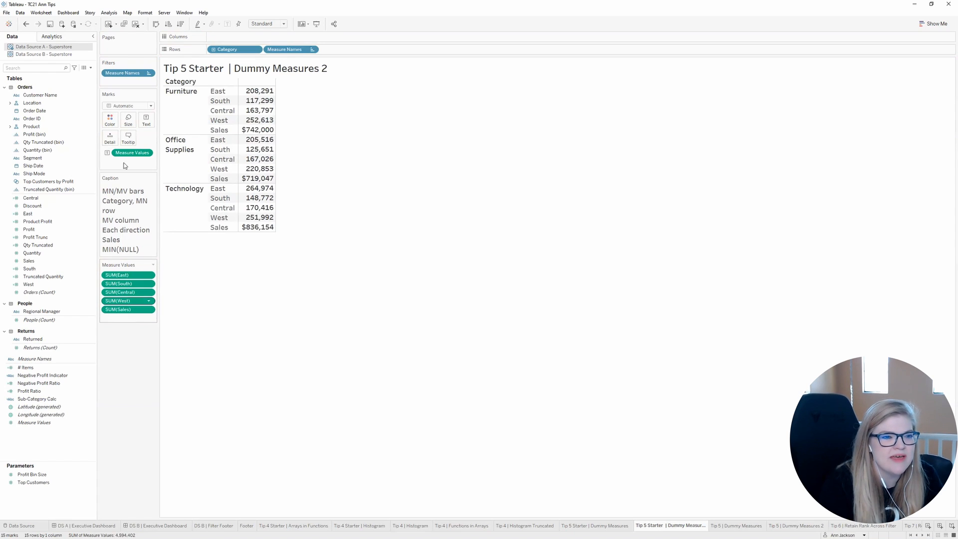
Step: Turn the table into horizontal Measure Values bars coloured by Measure Names, and fit it to Entire View
left_click_drag(131, 153, 106, 120)
left_click(268, 24)
left_click(263, 53)
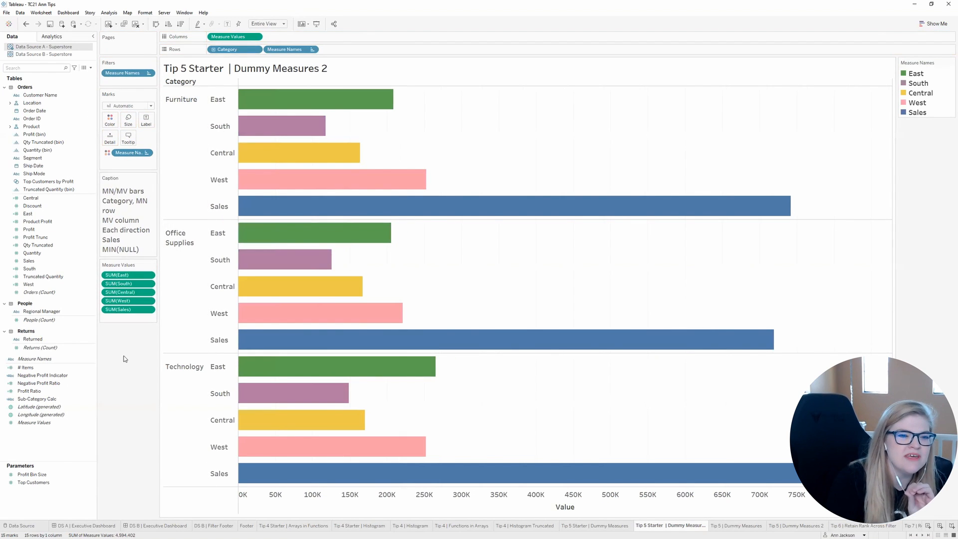
Step: Add an ad hoc MIN(NULL) measure to the Measure Values and place it between West and Sales
mouse_move(243, 205)
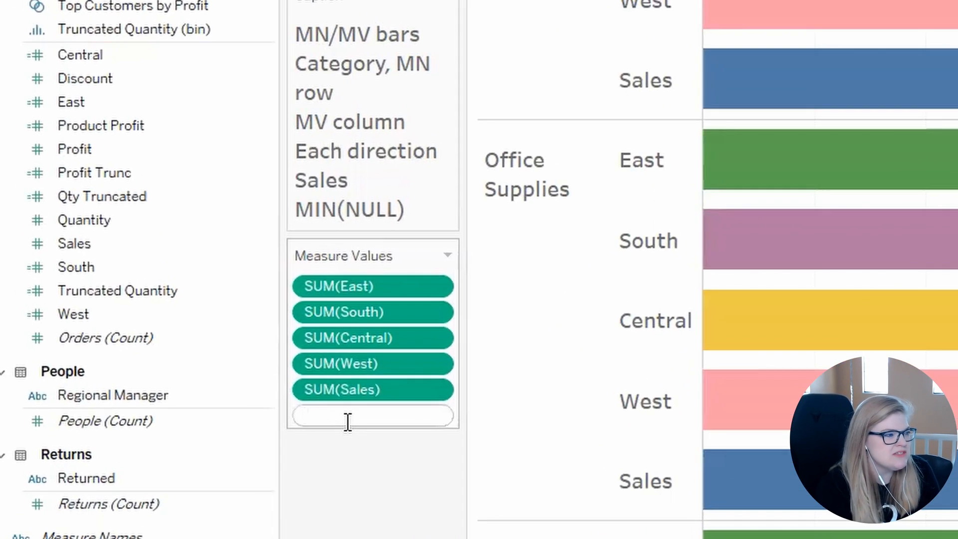
type("MIN(NULL)")
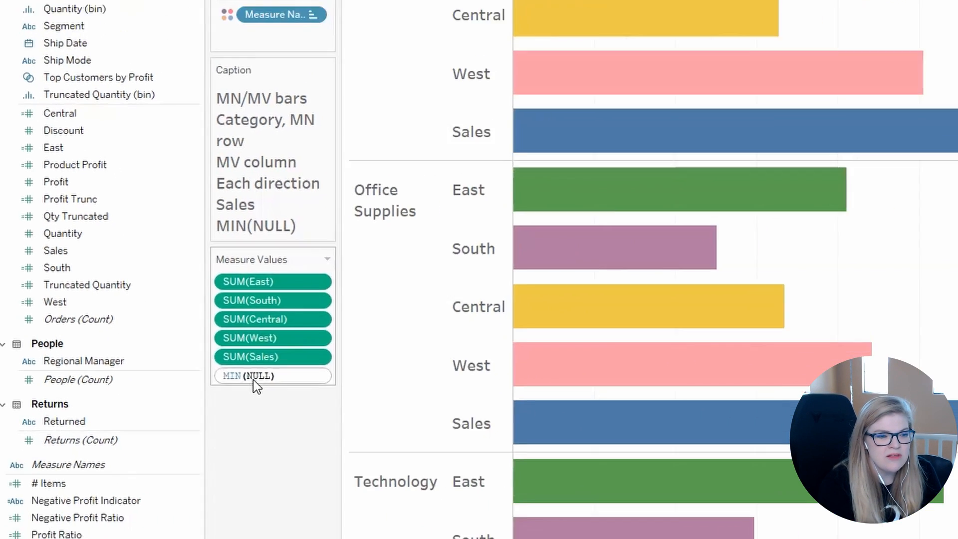
key("Return")
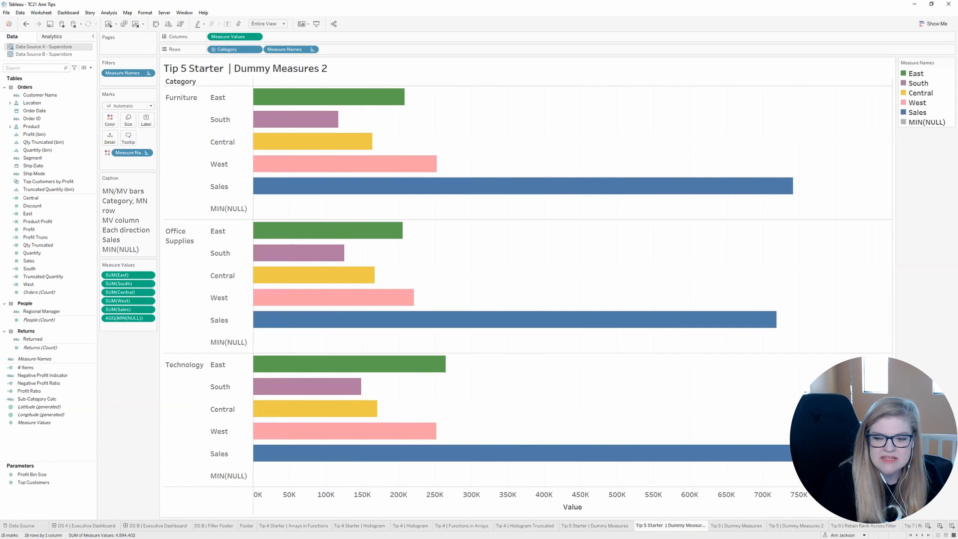
left_click_drag(124, 319, 126, 310)
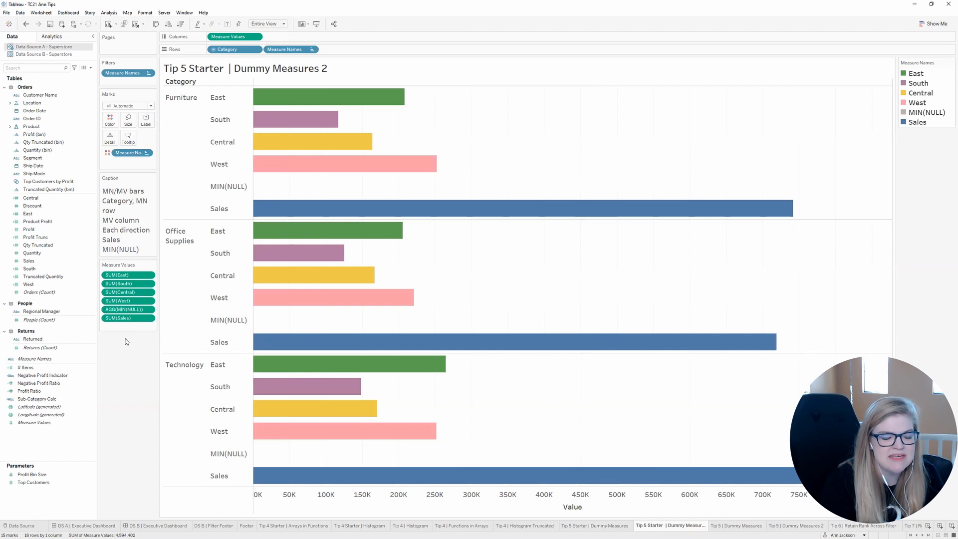
Step: Replace the alias of the MIN(NULL) row header with a blank
right_click(225, 457)
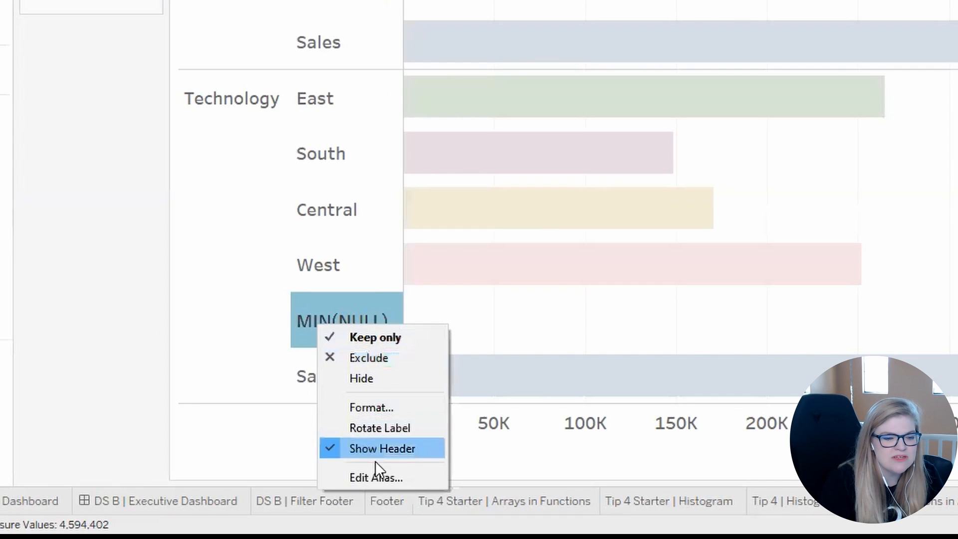
left_click(267, 509)
key("BackSpace")
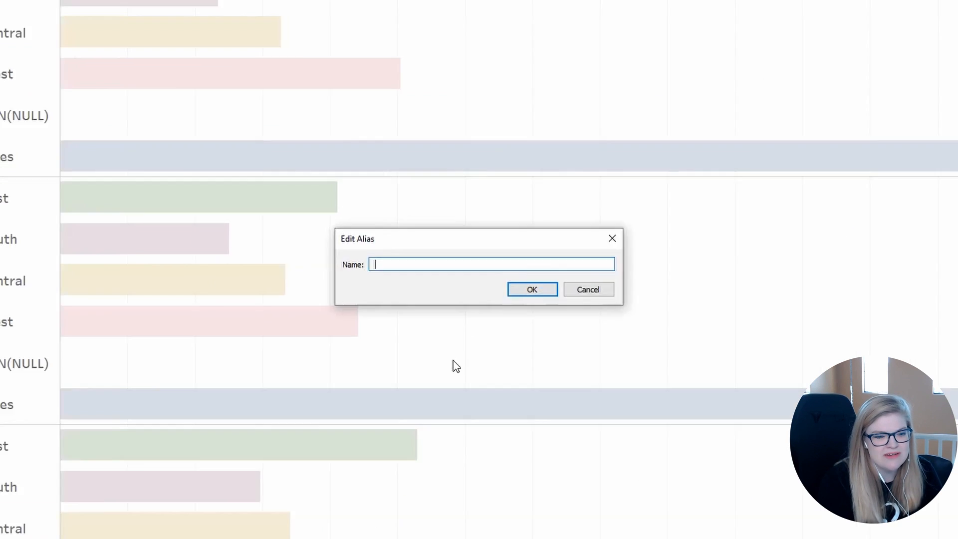
key("Return")
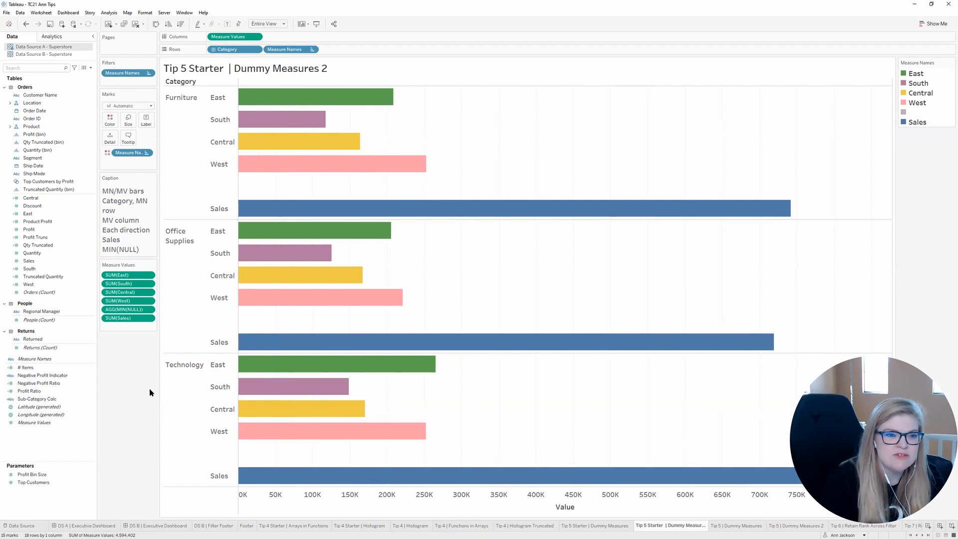
Step: Change the alias of the Sales row header to Total
left_click(223, 209)
right_click(225, 209)
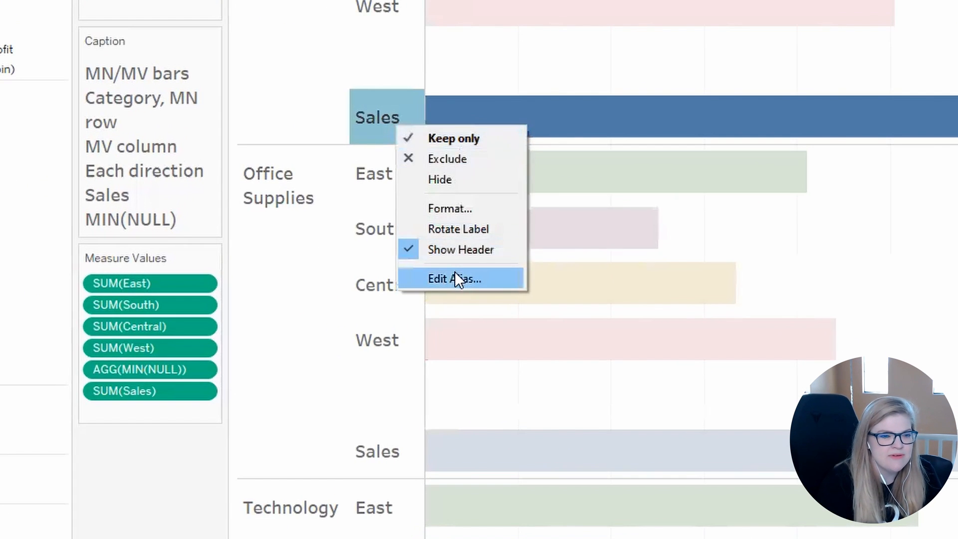
left_click(454, 275)
type("TOTAL")
key("BackSpace")
key("BackSpace")
key("BackSpace")
key("BackSpace")
key("BackSpace")
type("Total Sales")
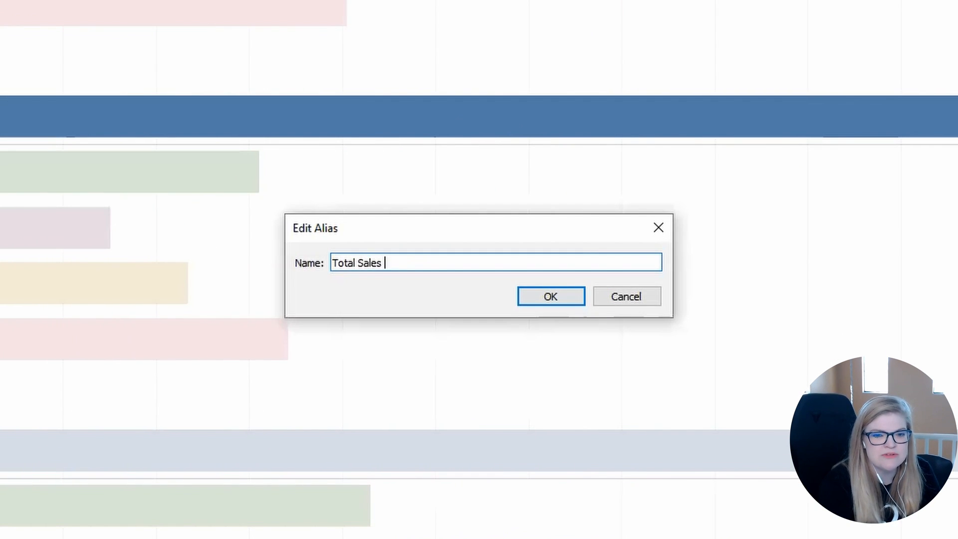
key("Return")
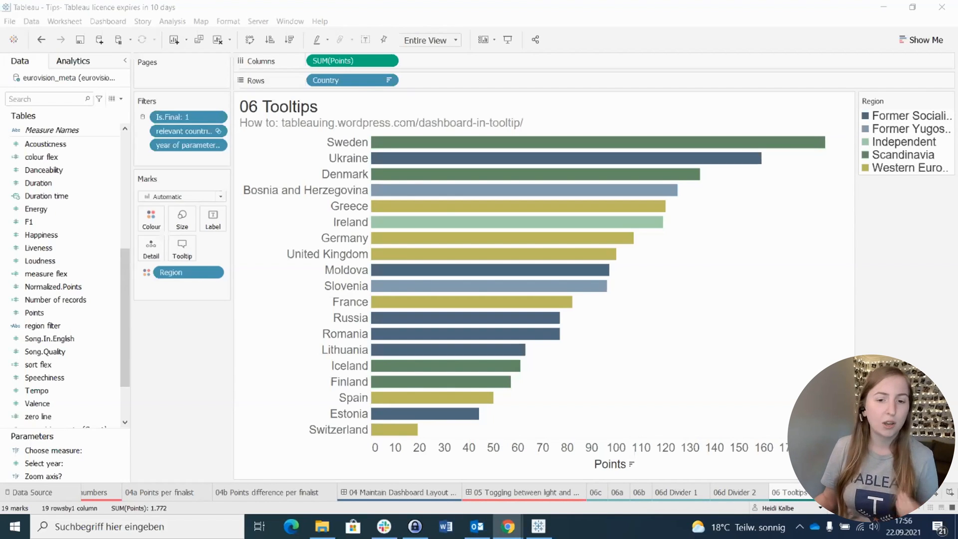
Step: Review the helper sheets 06a, 06b and 06c, and return to the 06 Tooltips bar chart to check its tooltip
left_click(618, 493)
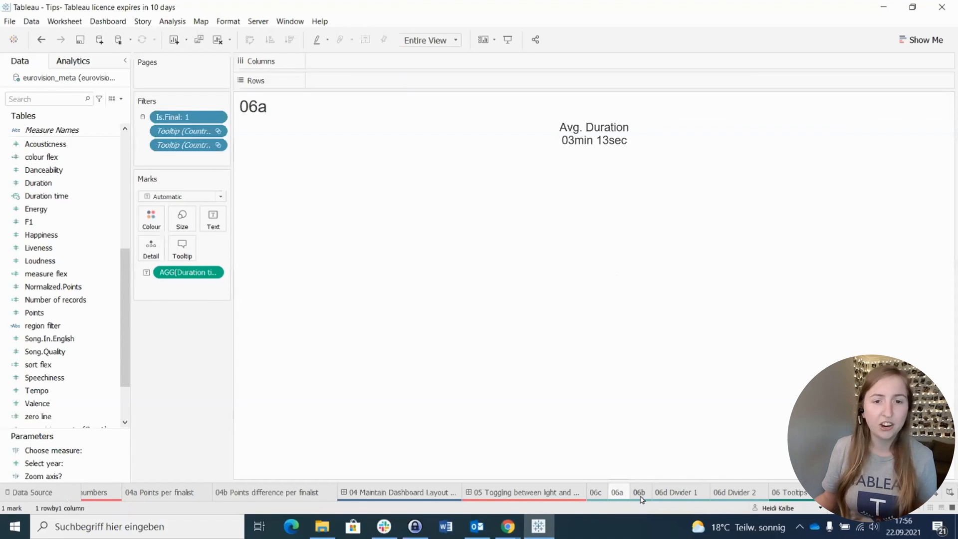
left_click(639, 494)
left_click(596, 493)
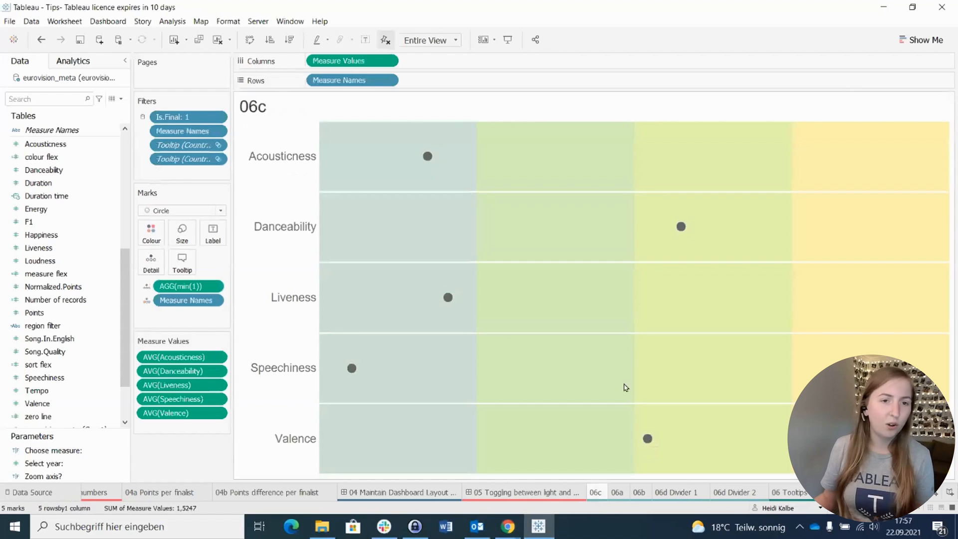
left_click(787, 492)
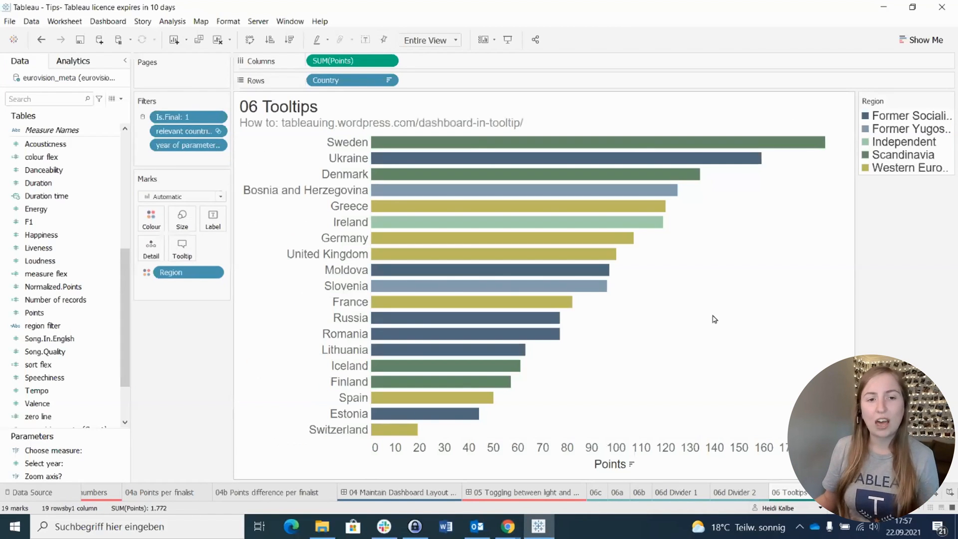
mouse_move(689, 148)
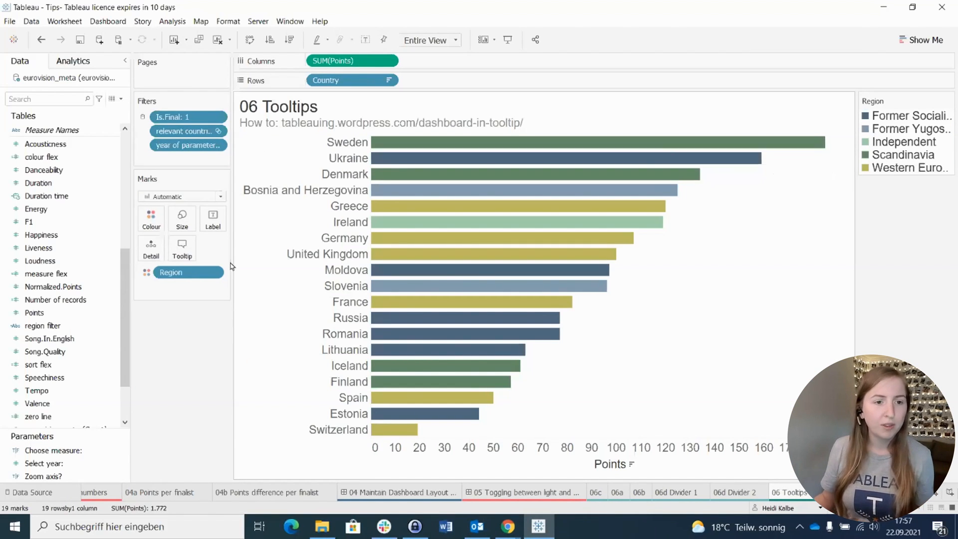
Step: Insert the sheets 06a and 06b side by side below the points sentence in the bar chart's tooltip
left_click(182, 248)
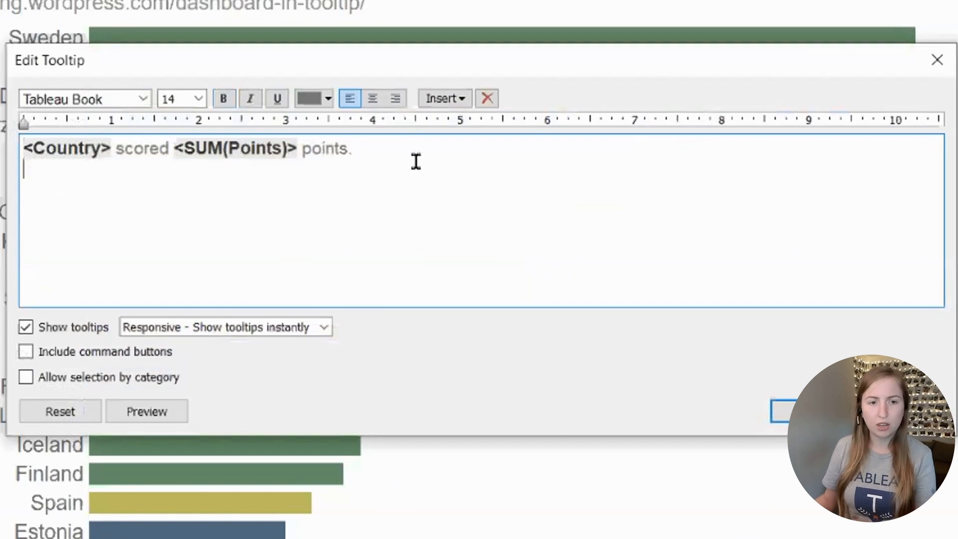
left_click(442, 97)
mouse_move(556, 122)
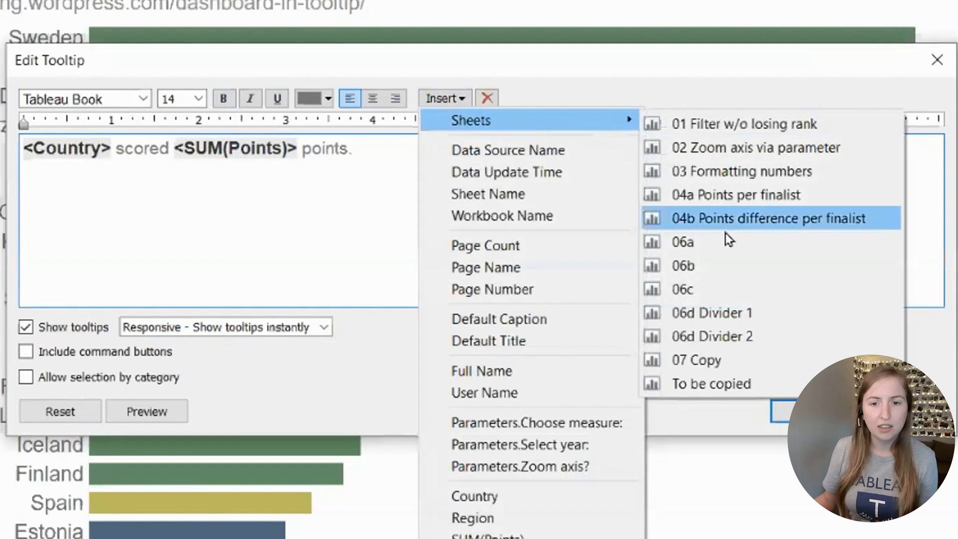
left_click(718, 240)
left_click(621, 195)
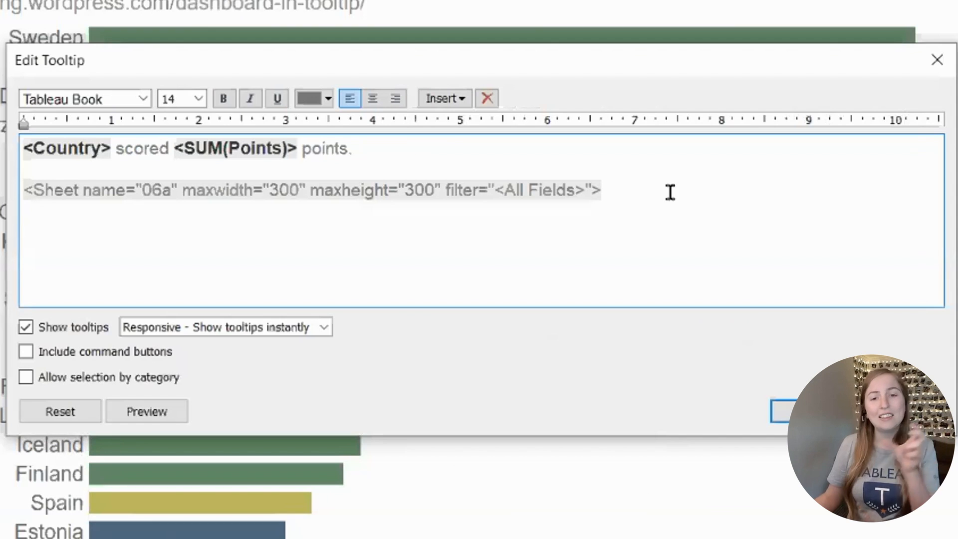
left_click(452, 104)
mouse_move(499, 120)
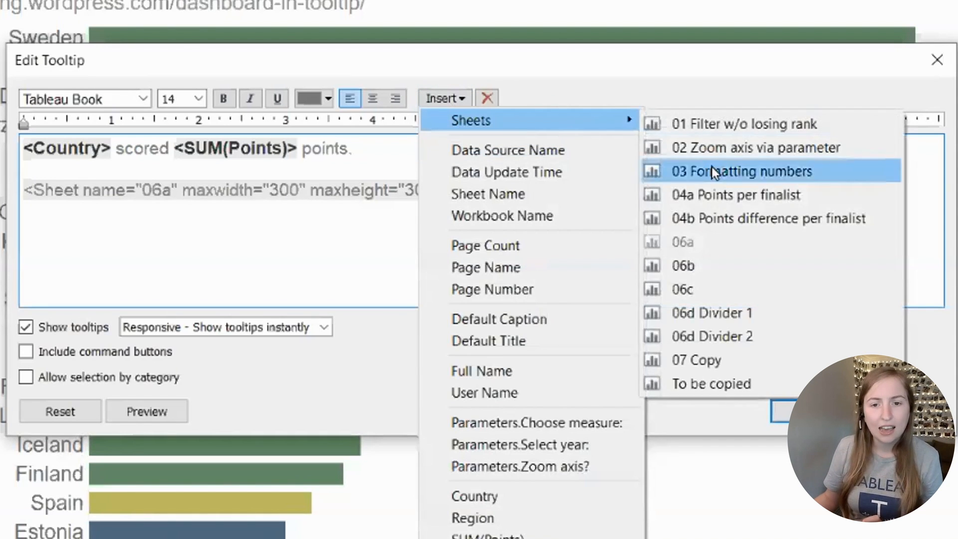
left_click(708, 265)
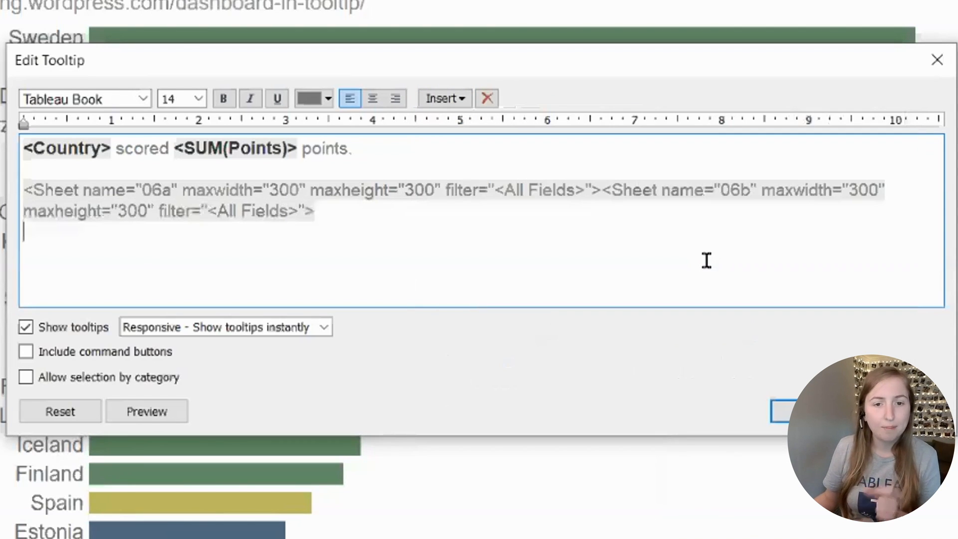
Step: Set the maxheight of both embedded tooltip sheets, 06a and 06b, to 100 and apply the tooltip
double_click(410, 192)
left_click_drag(411, 193, 409, 193)
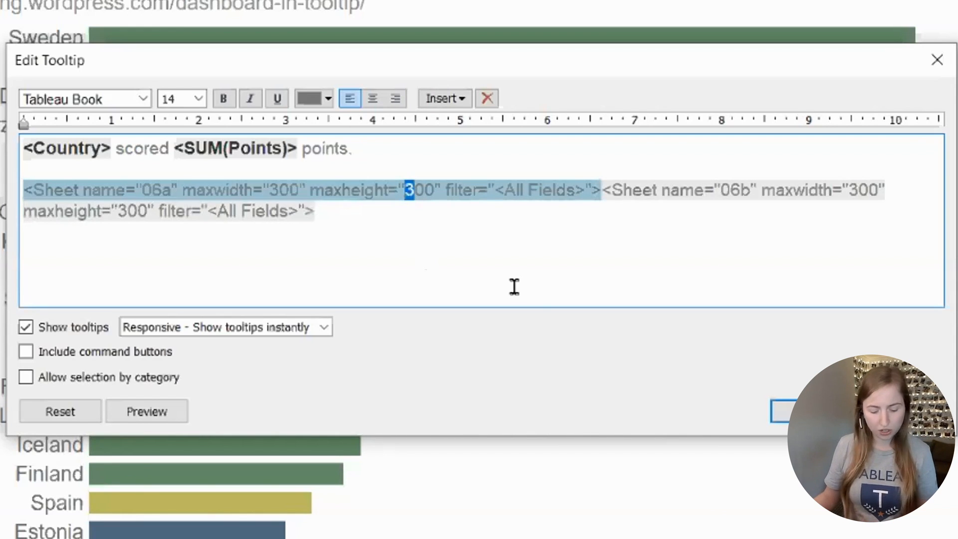
type("1")
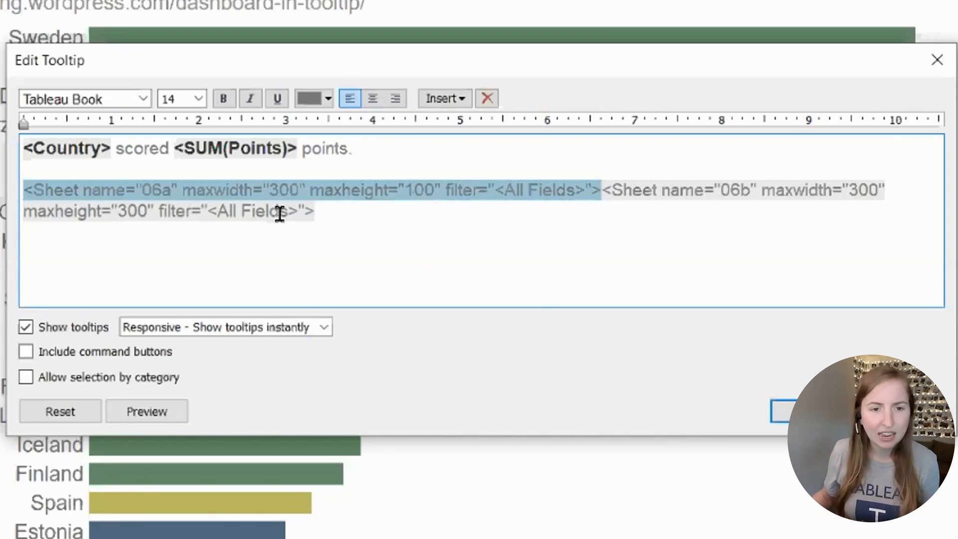
left_click_drag(128, 212, 121, 213)
type("1")
left_click(828, 410)
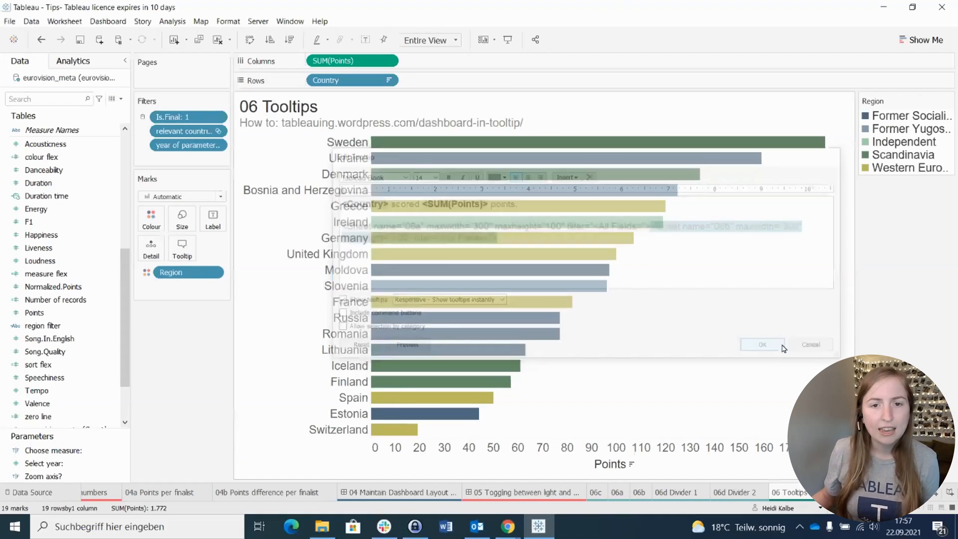
Step: Check the Sweden bar's tooltip and the embedded sheet code behind it, and view the 06d Divider 2 sheet
mouse_move(674, 150)
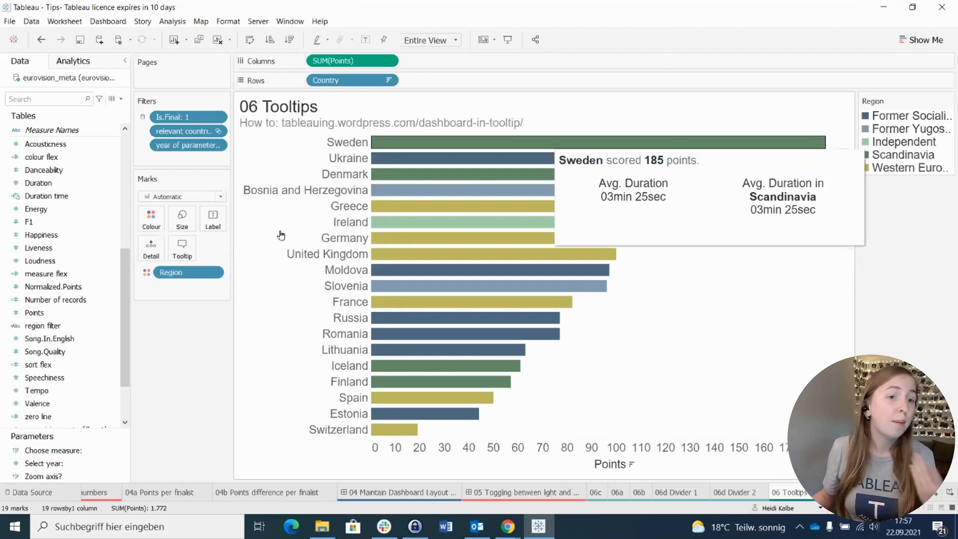
left_click(183, 252)
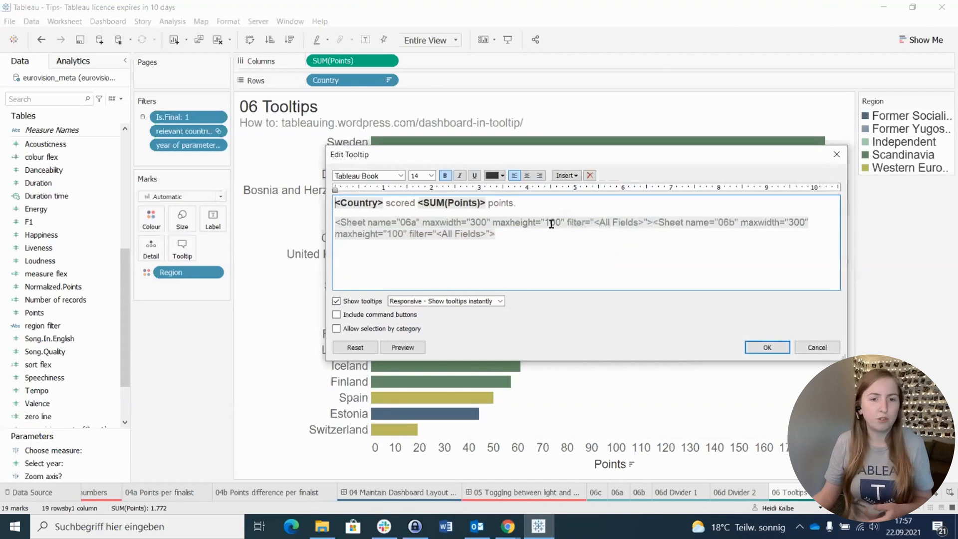
left_click(805, 347)
left_click(748, 492)
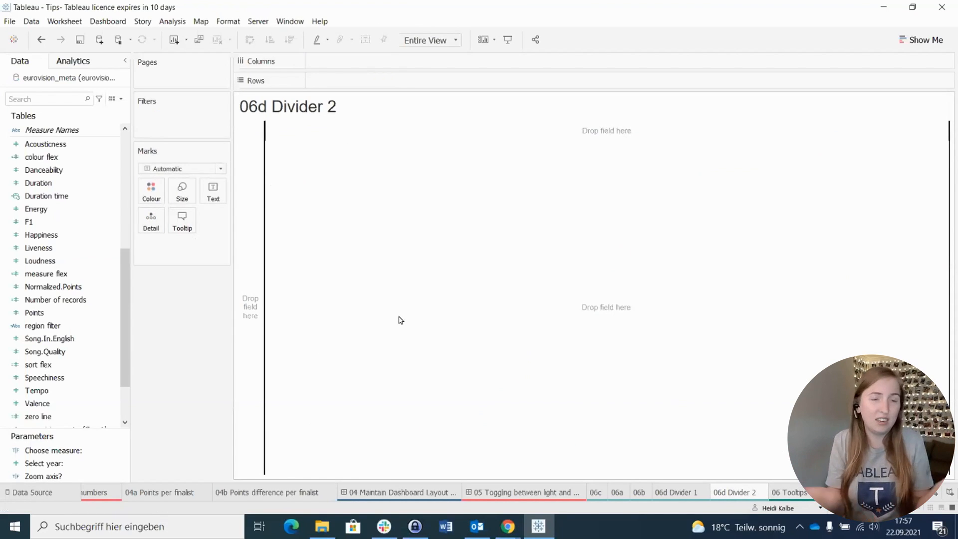
Step: Insert the sheet 06d Divider 2 between 06a and 06b in the 06 Tooltips bar chart's tooltip
left_click(783, 492)
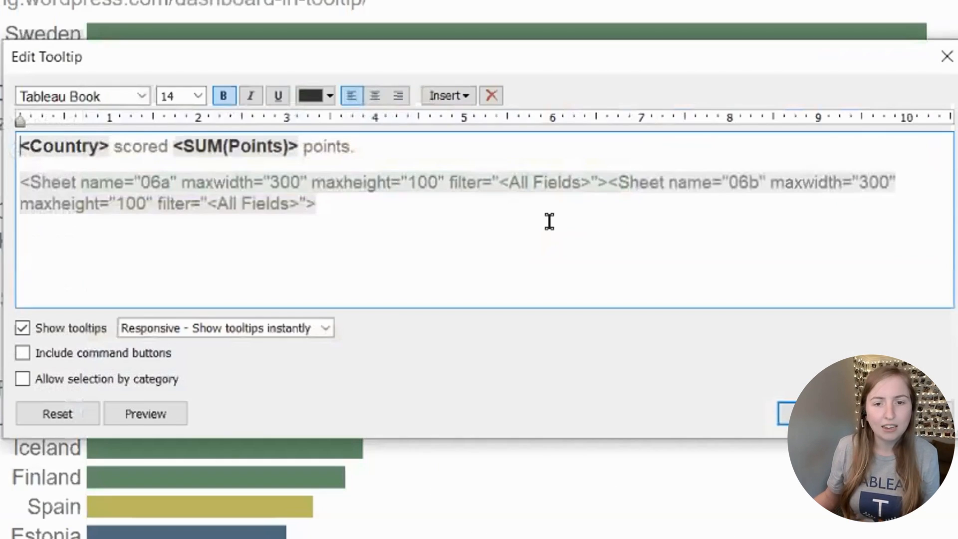
left_click(609, 192)
left_click(448, 95)
mouse_move(491, 115)
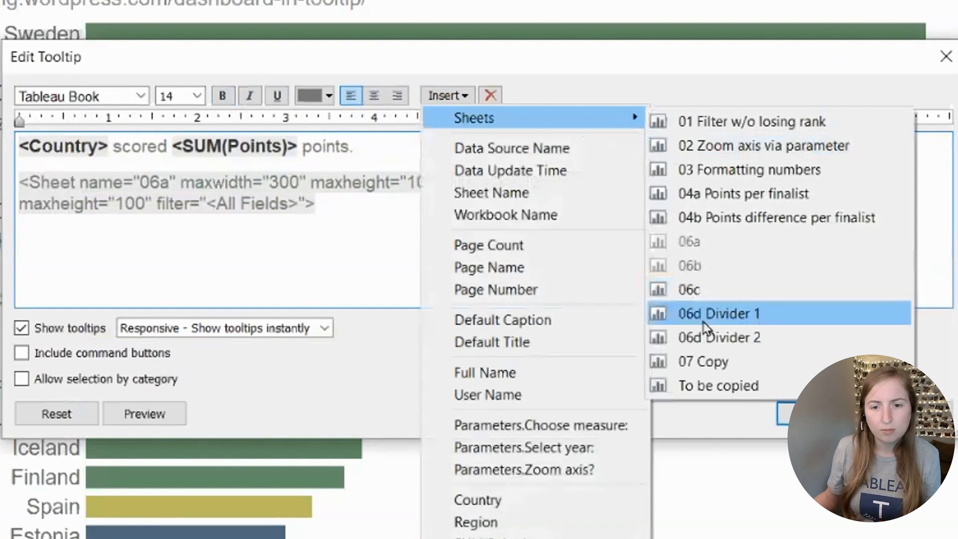
left_click(668, 335)
key("BackSpace")
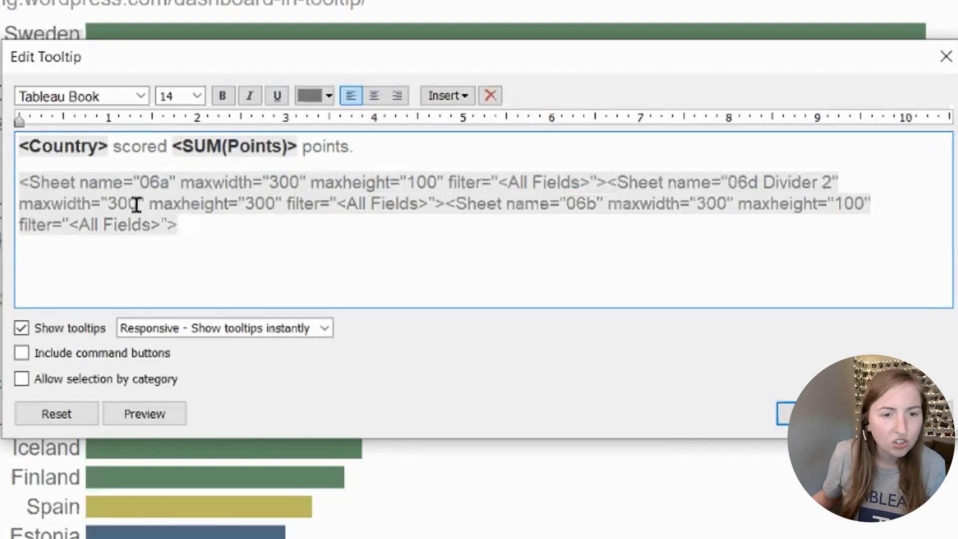
Step: Set the embedded 06d Divider 2 sheet's maxwidth to 9 and maxheight to 100, and apply the tooltip
double_click(109, 203)
type("9")
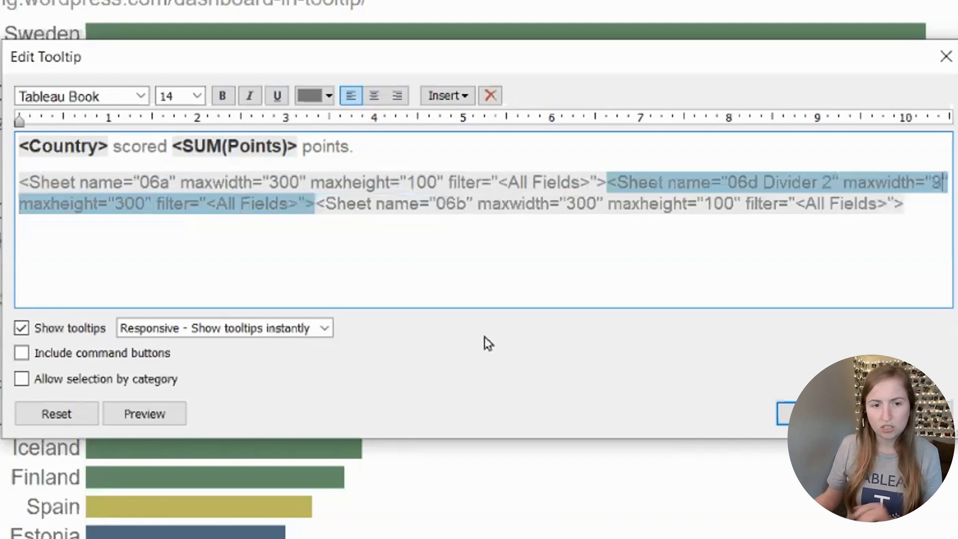
left_click_drag(131, 204, 118, 204)
type("1")
left_click(786, 413)
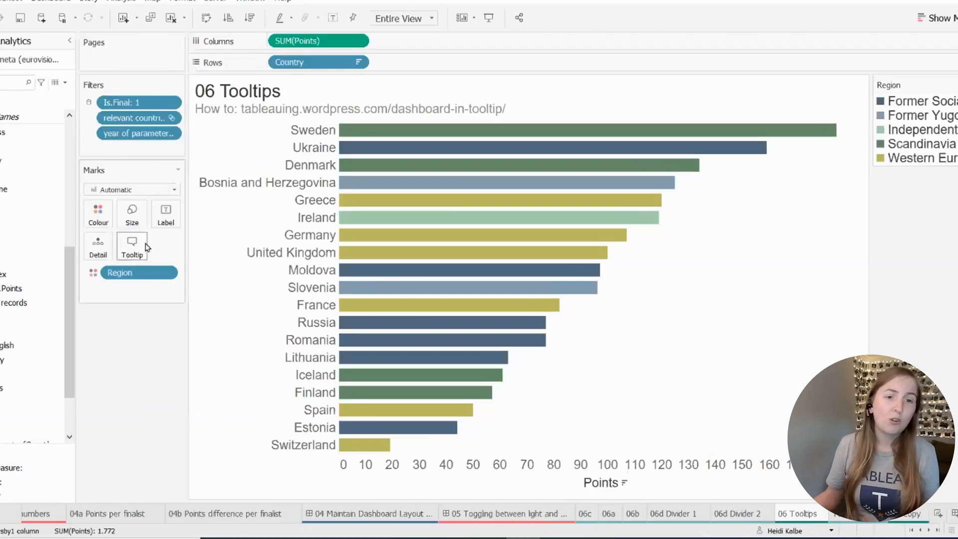
Step: Reopen the bar chart's tooltip for editing and insert the sheet 06d Divider 1 on a new line below 06b
left_click(182, 249)
left_click(916, 211)
key("Return")
left_click(439, 96)
mouse_move(574, 121)
left_click(709, 364)
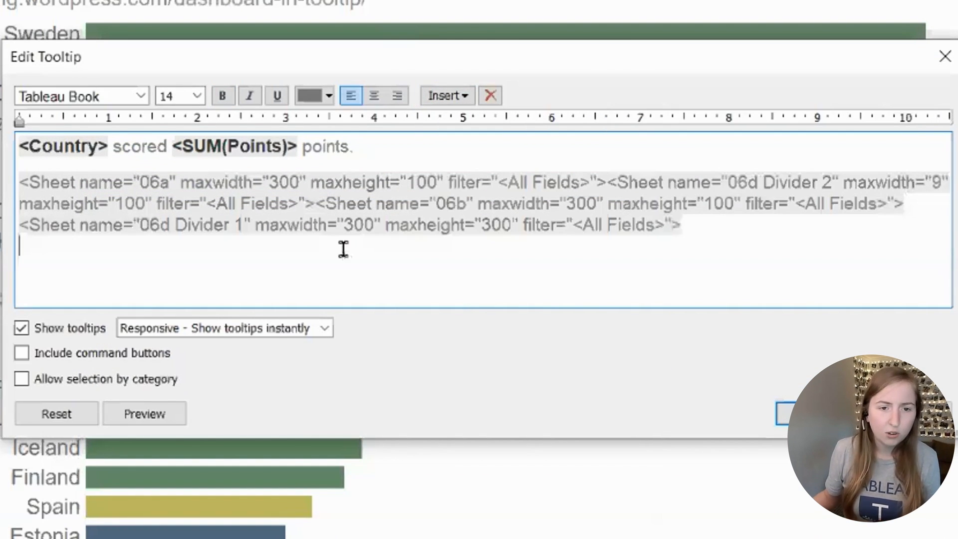
Step: Set the embedded 06d Divider 1 sheet's maxwidth to 600 and maxheight to 9
left_click_drag(353, 226, 343, 225)
type("6")
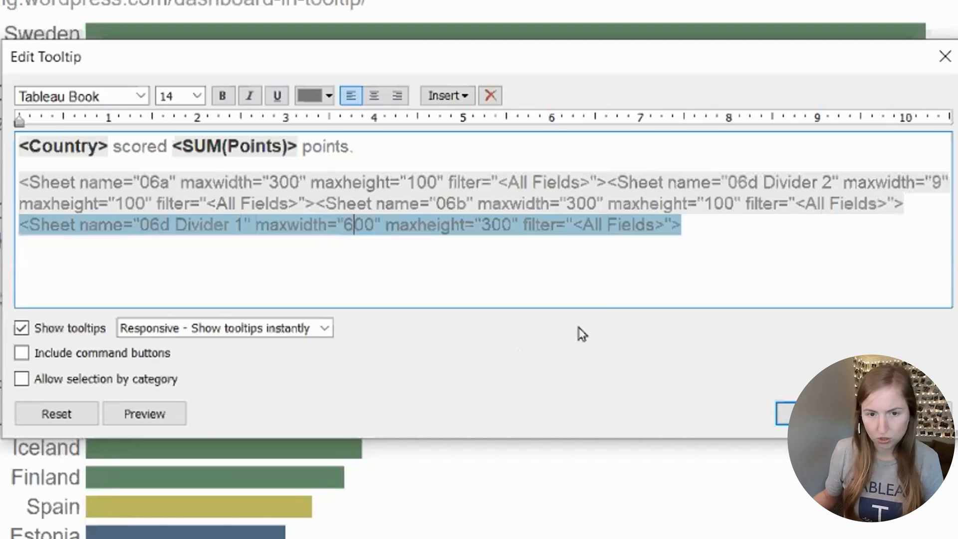
left_click_drag(511, 225, 484, 228)
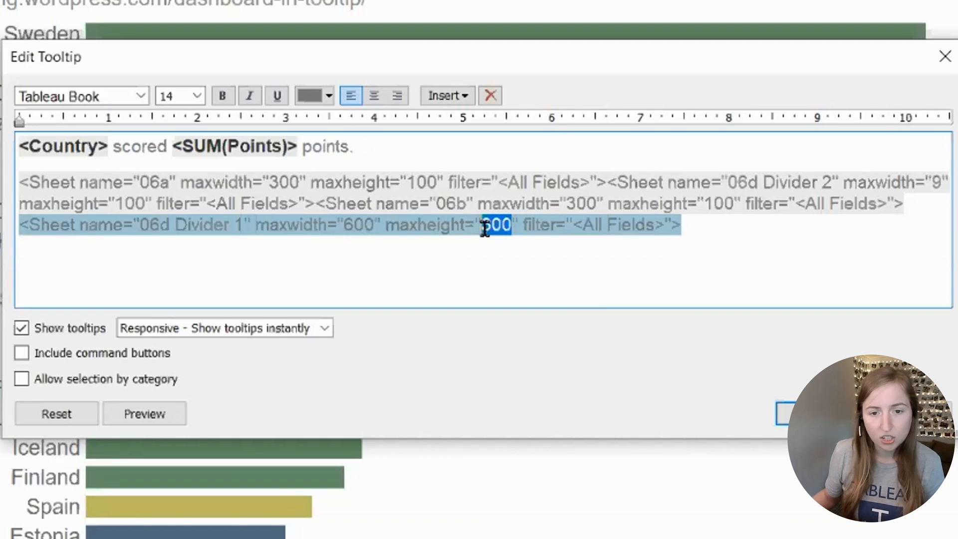
type("9")
Step: Insert the sheet 06c on a new line below 06d Divider 1 in the tooltip
left_click(699, 230)
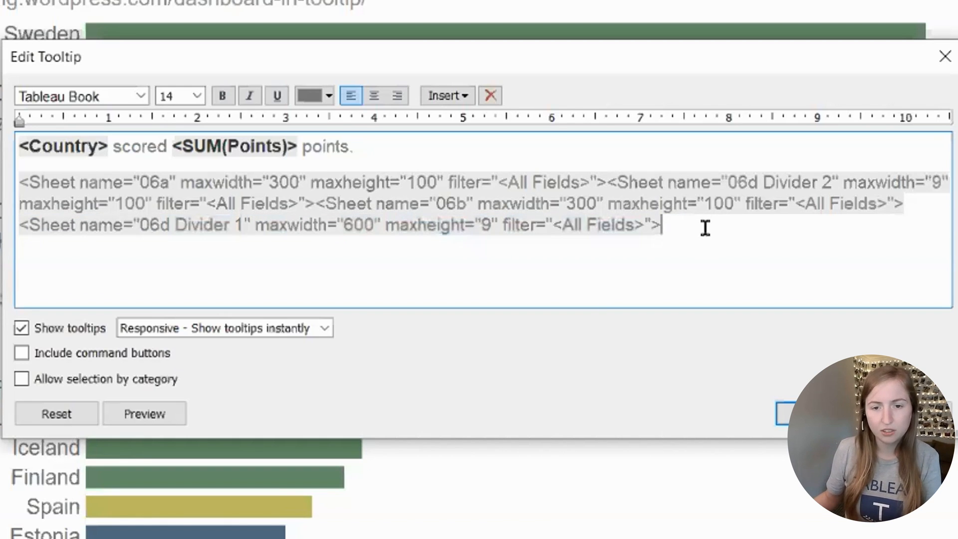
key("Return")
left_click(448, 95)
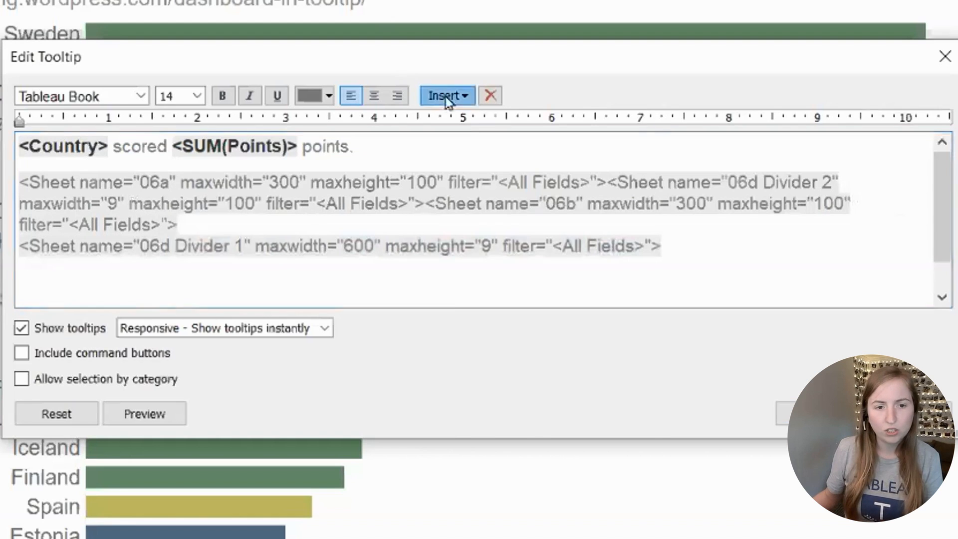
mouse_move(585, 118)
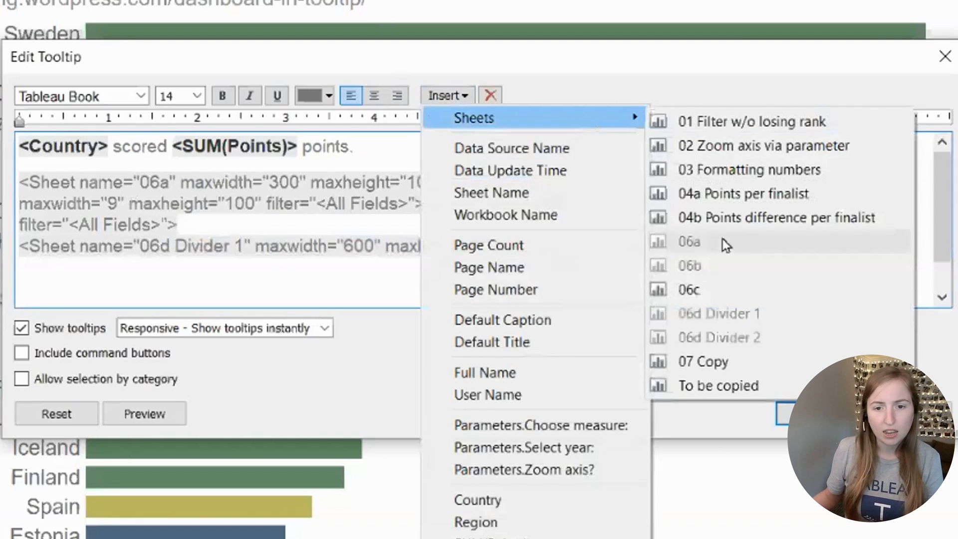
left_click(713, 281)
Step: Set the embedded 06c sheet's maxwidth to 600, apply the tooltip, and check it on several country bars
left_click(278, 267)
key("shift+Left")
type("6")
left_click(795, 413)
mouse_move(515, 133)
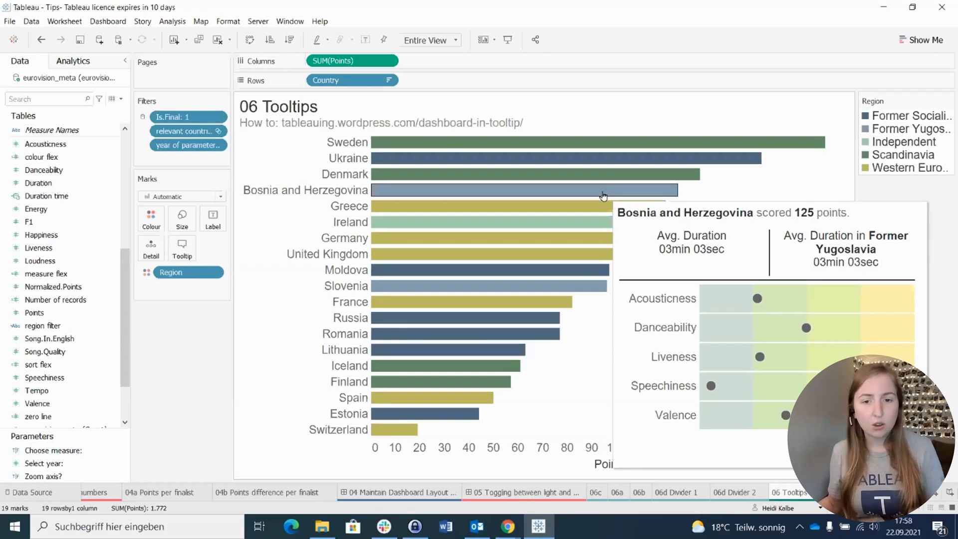
mouse_move(607, 174)
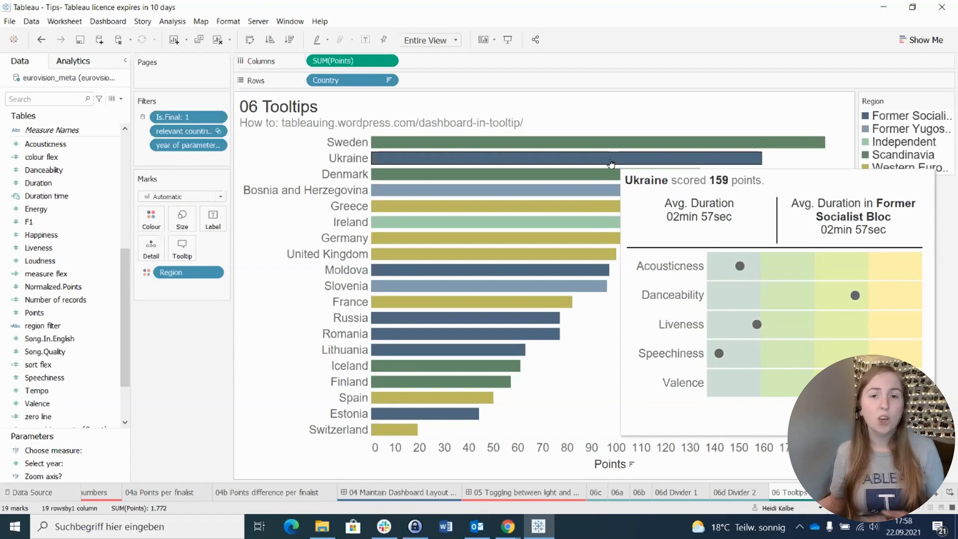
Step: Change the embedded 06b sheet's filter to Region, apply the tooltip, and check it on the Sweden bar
left_click(182, 248)
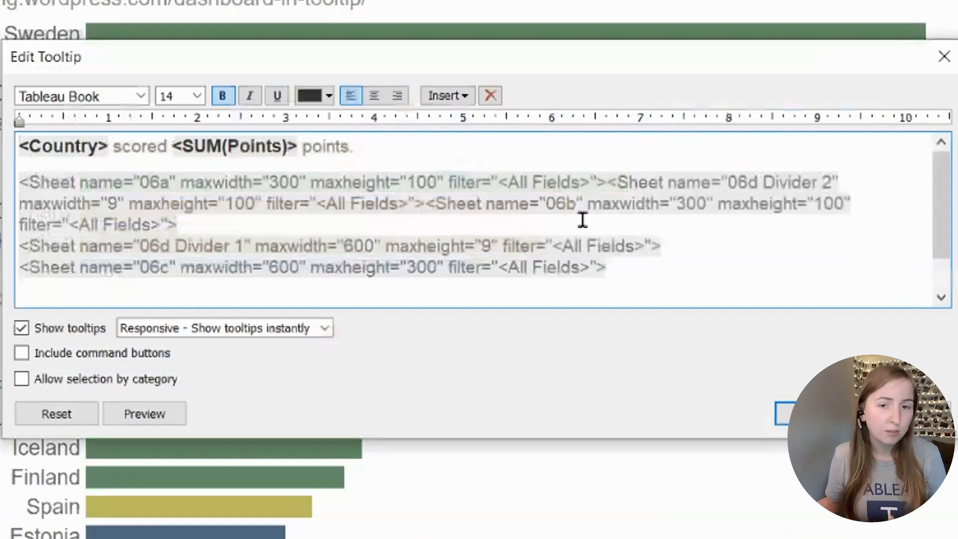
left_click_drag(79, 224, 151, 226)
type("Region")
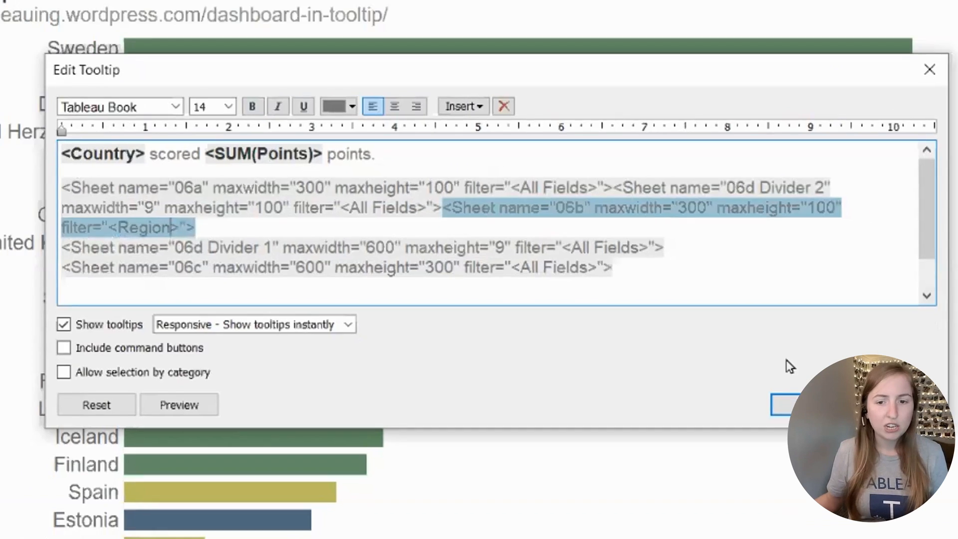
left_click(813, 414)
mouse_move(716, 145)
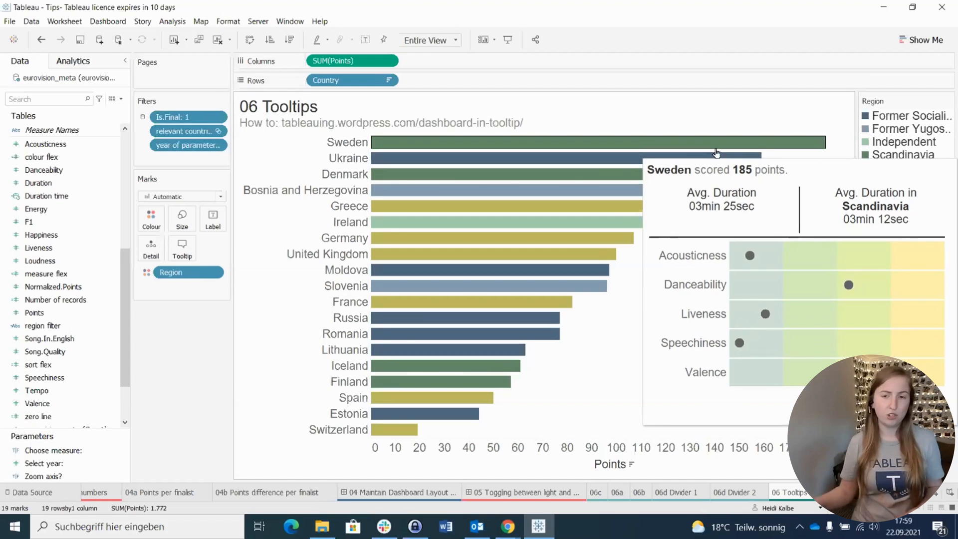
Step: Copy the data behind the line chart on the To be copied sheet
left_click(834, 492)
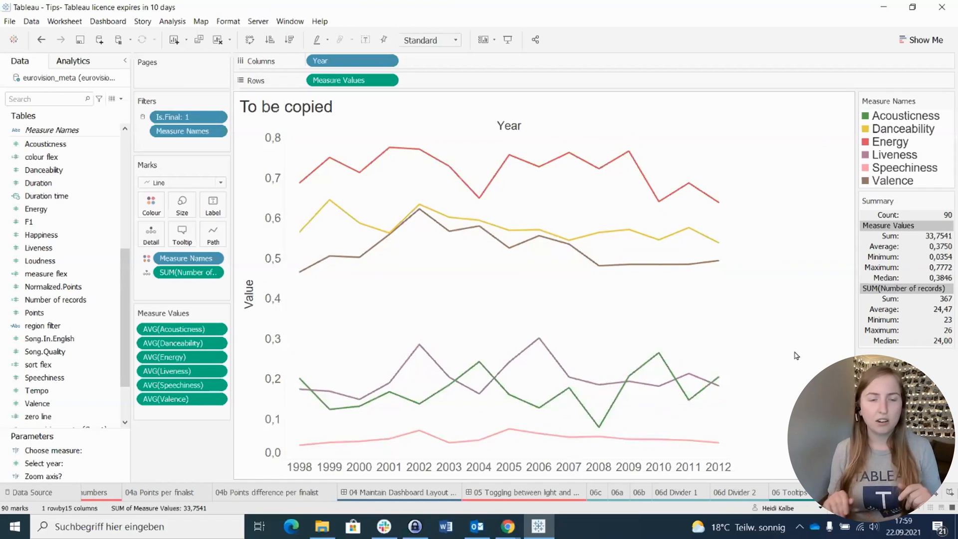
left_click(67, 22)
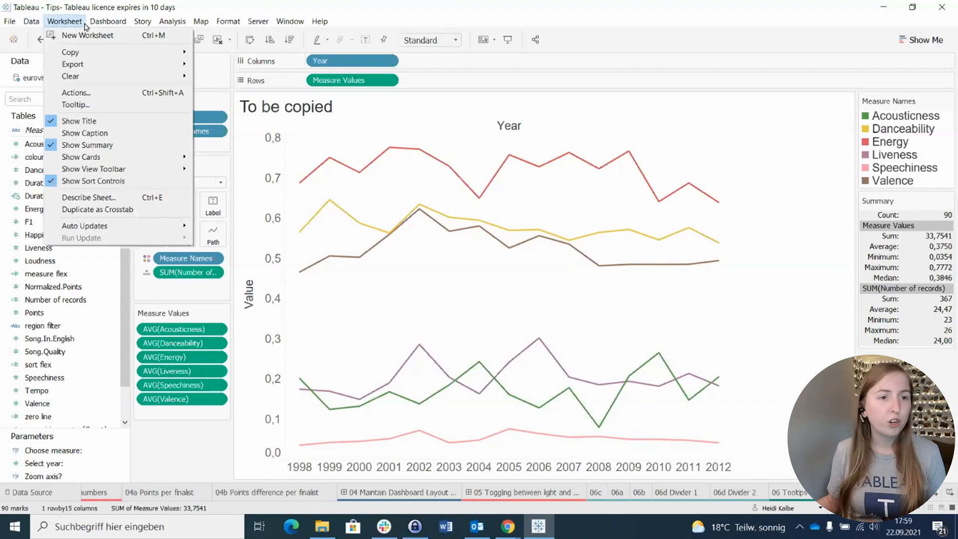
mouse_move(75, 52)
left_click(207, 64)
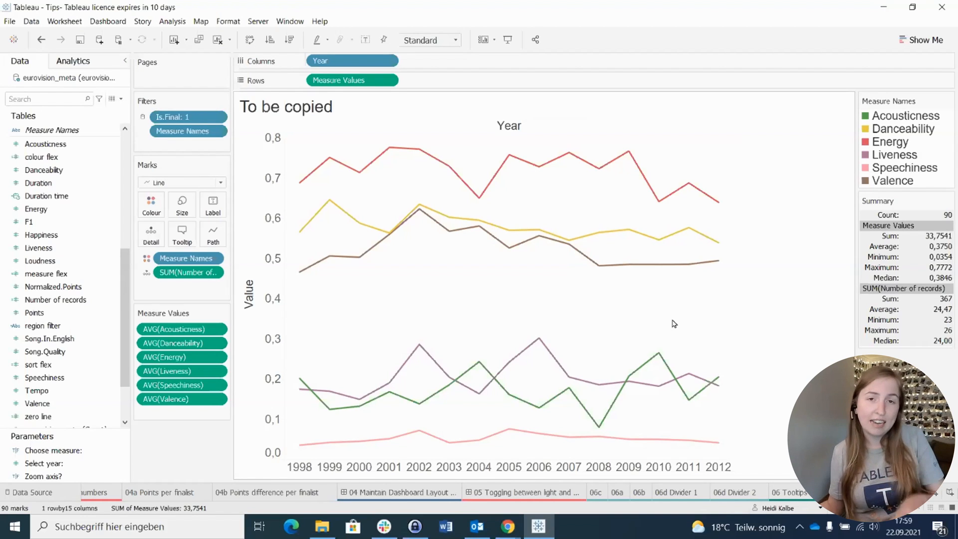
Step: Paste the copied data into the 07 Copy sheet as a new data source and view its underlying rows
left_click(837, 493)
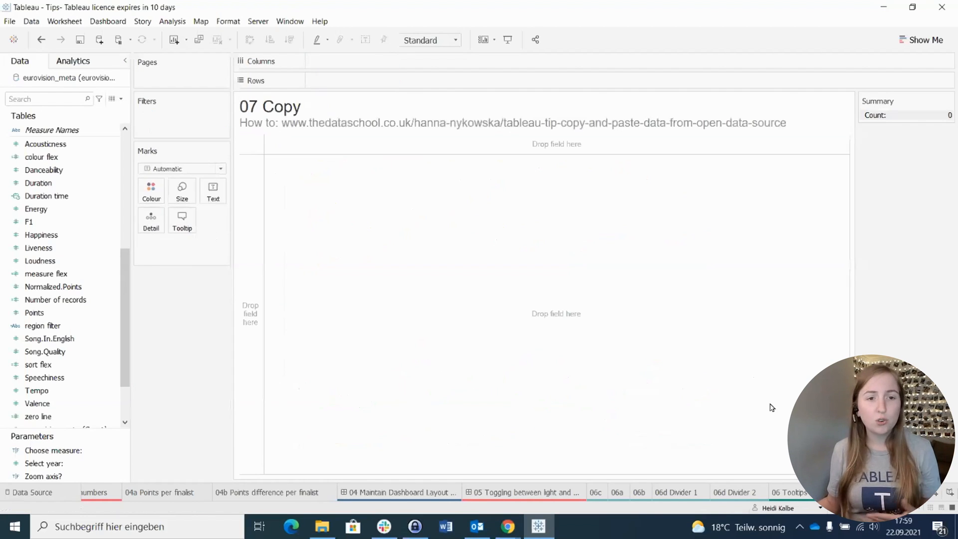
key("ctrl+v")
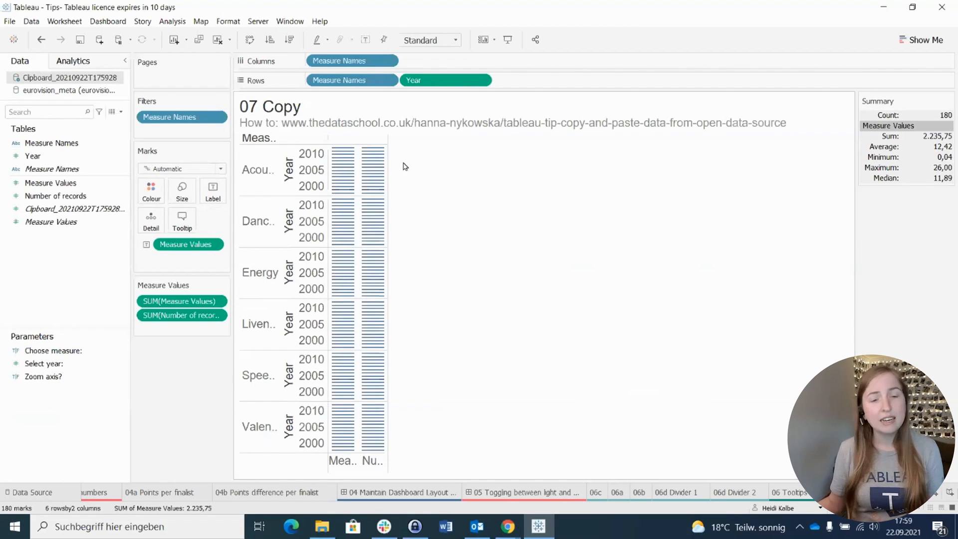
left_click(111, 112)
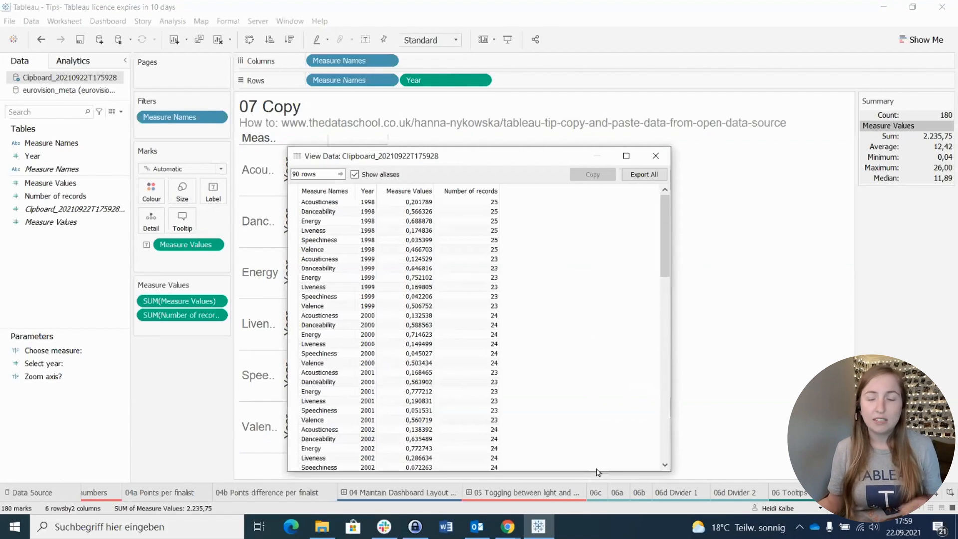
left_click(655, 155)
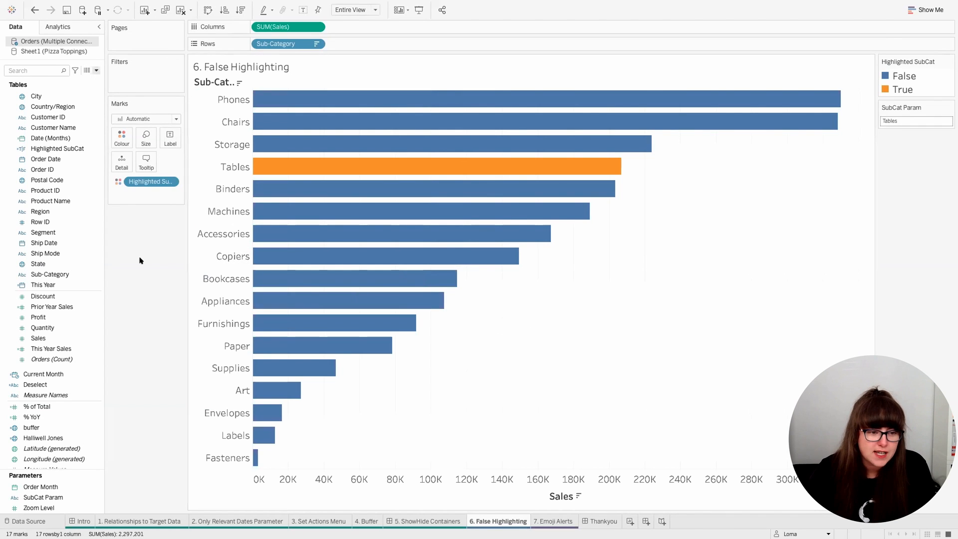
Step: Check the formula of the Deselect calculated field in the 6. False Highlighting workbook
scroll(68, 229, "up", 1)
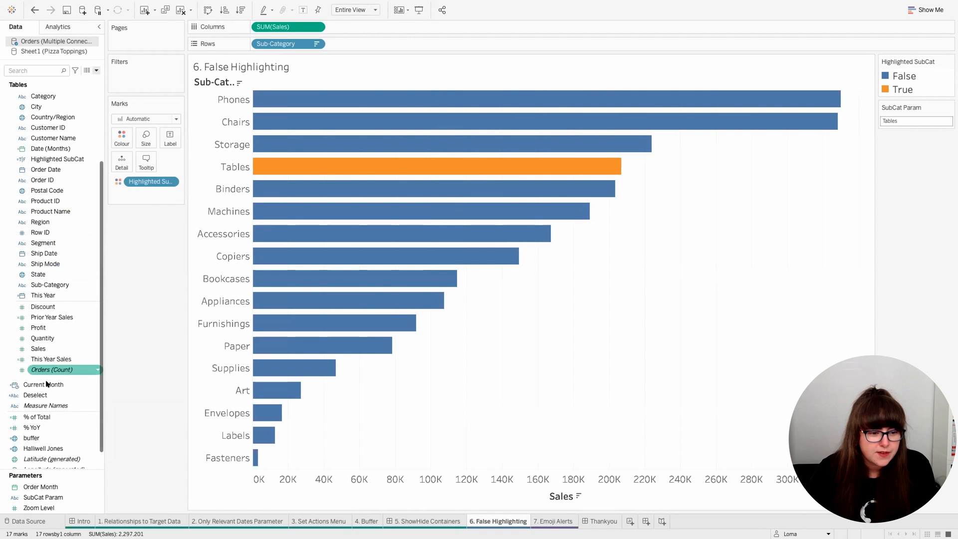
right_click(49, 394)
left_click(75, 210)
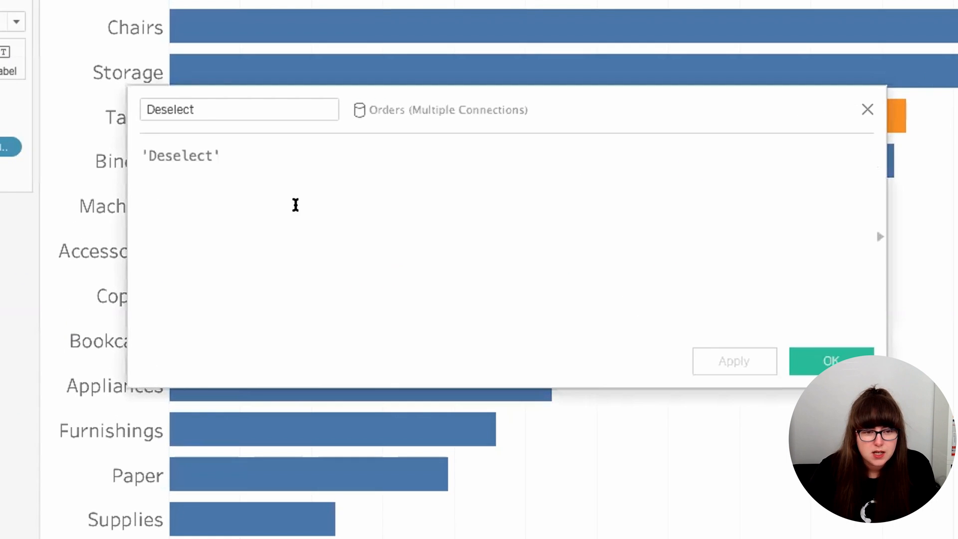
left_click(866, 108)
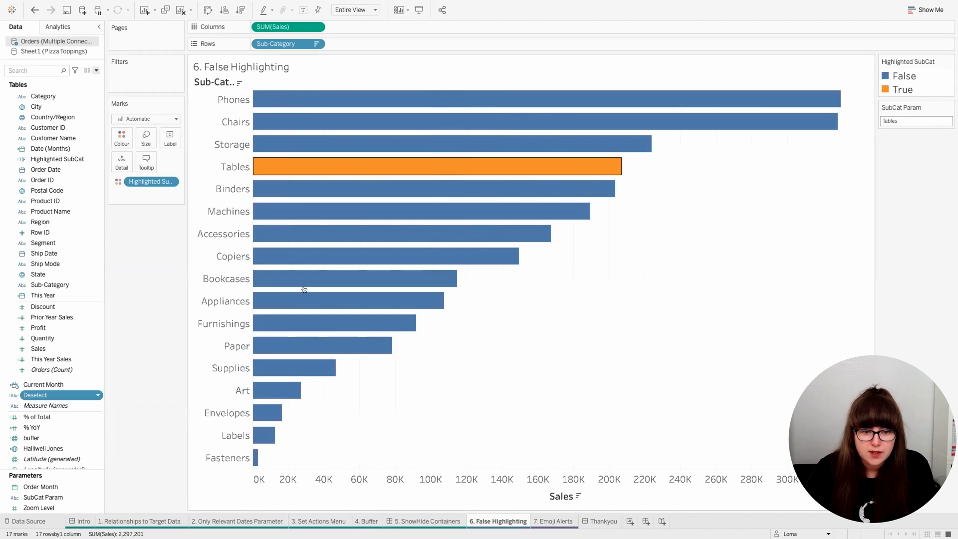
Step: Add the Deselect field to Detail on the sub-category bar chart, and test by selecting and deselecting the Binders bar
left_click_drag(49, 395, 141, 195)
left_click(430, 186)
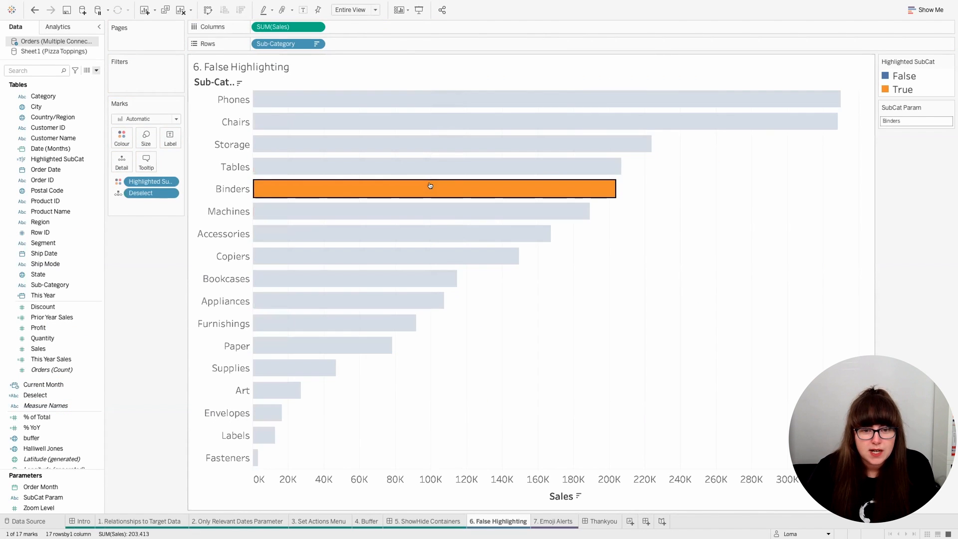
left_click(633, 190)
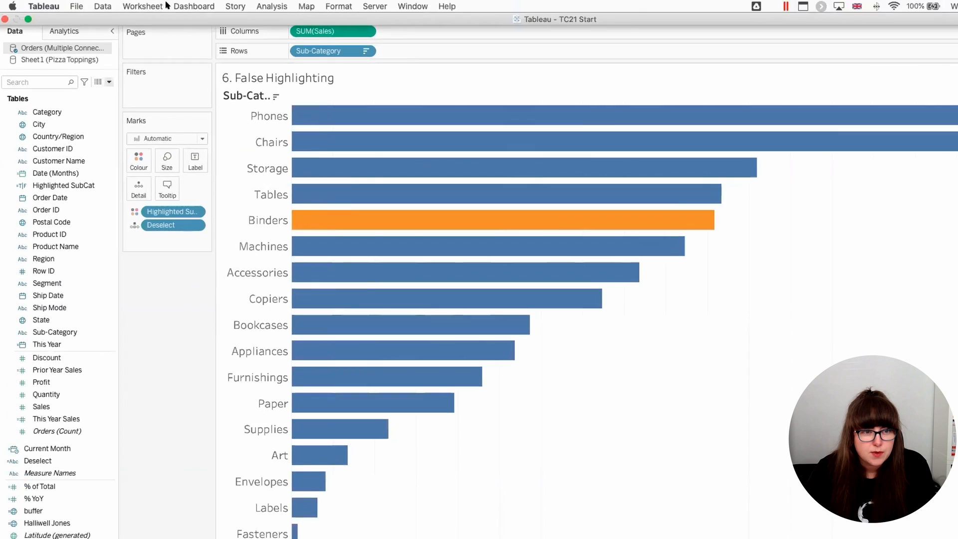
Step: Add a worksheet highlight action for 6. False Highlighting that runs on select and targets only the Deselect field
left_click(149, 6)
left_click(259, 136)
left_click(447, 455)
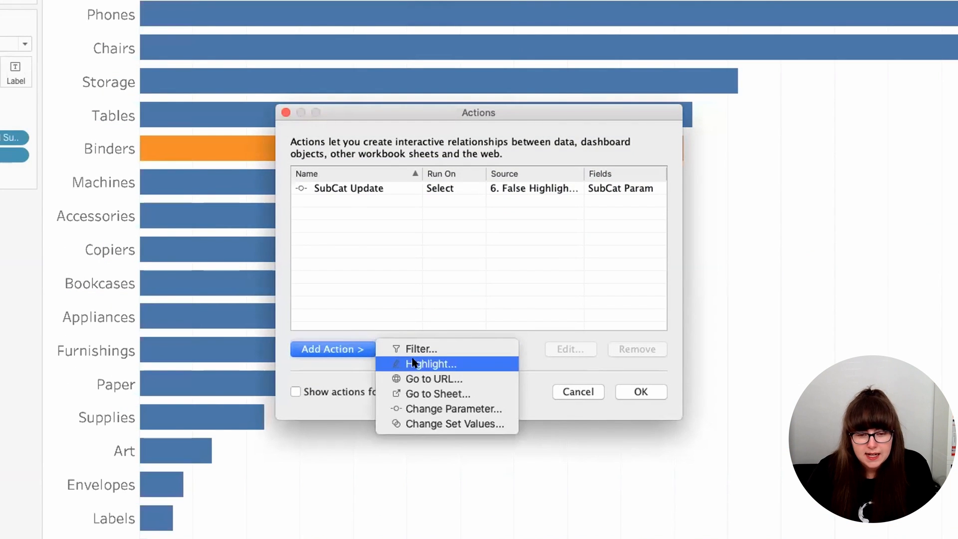
left_click(412, 364)
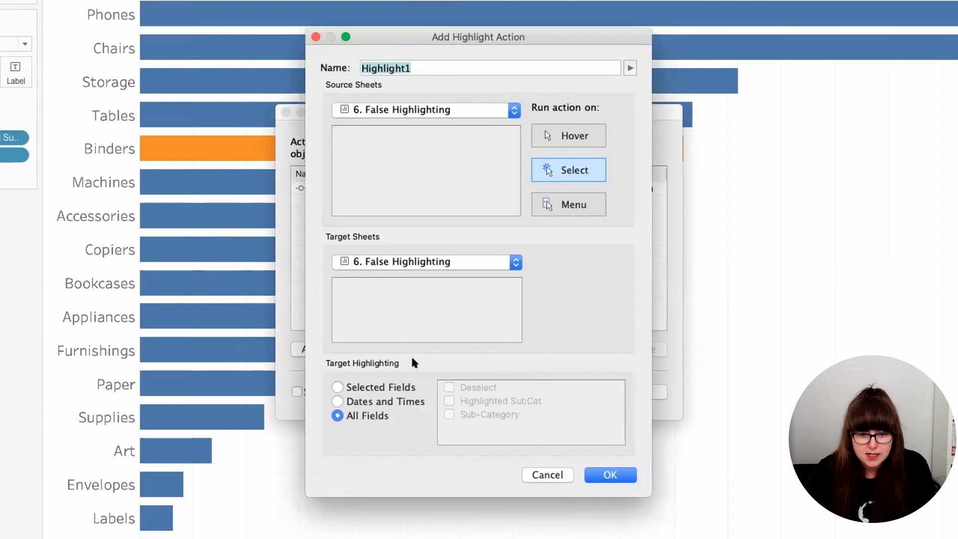
left_click(333, 387)
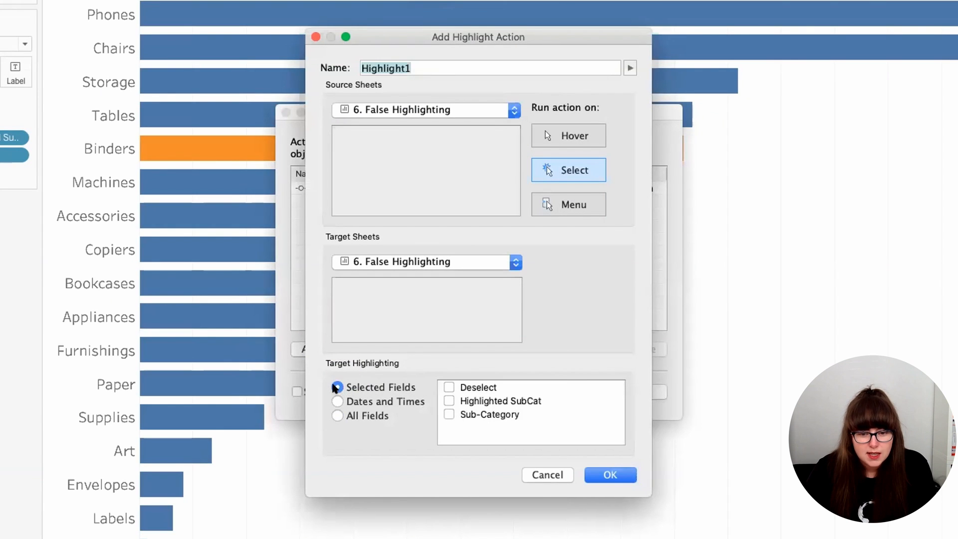
left_click(449, 387)
Step: Name the highlight action False Highlight, save it, and test it by selecting the Machines and Bookcases bars
left_click_drag(414, 68, 327, 68)
type("False Highlight")
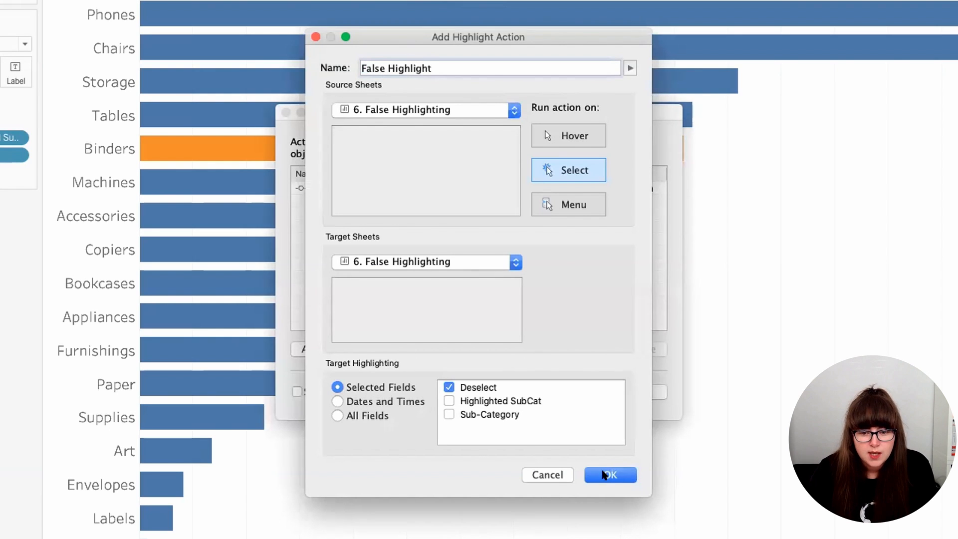
left_click(608, 474)
key("Return")
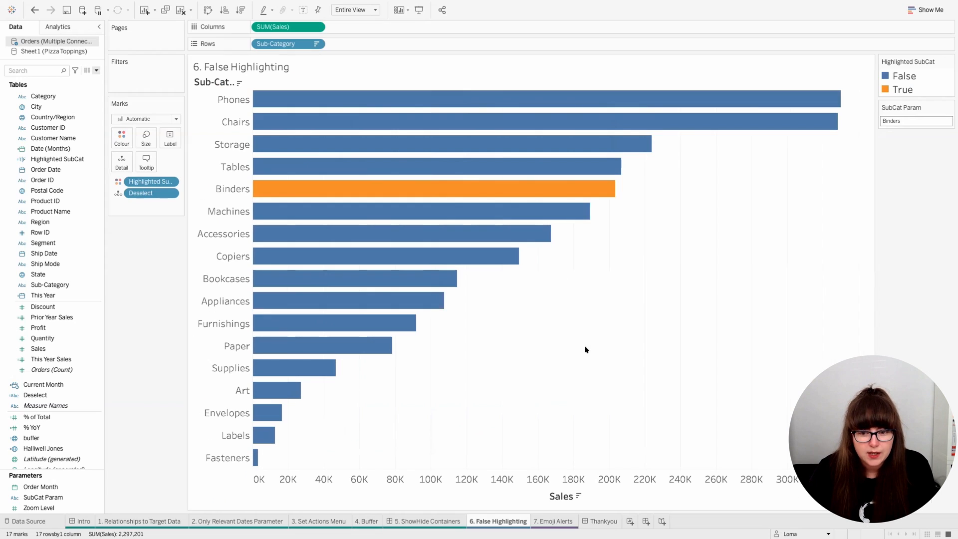
left_click(504, 209)
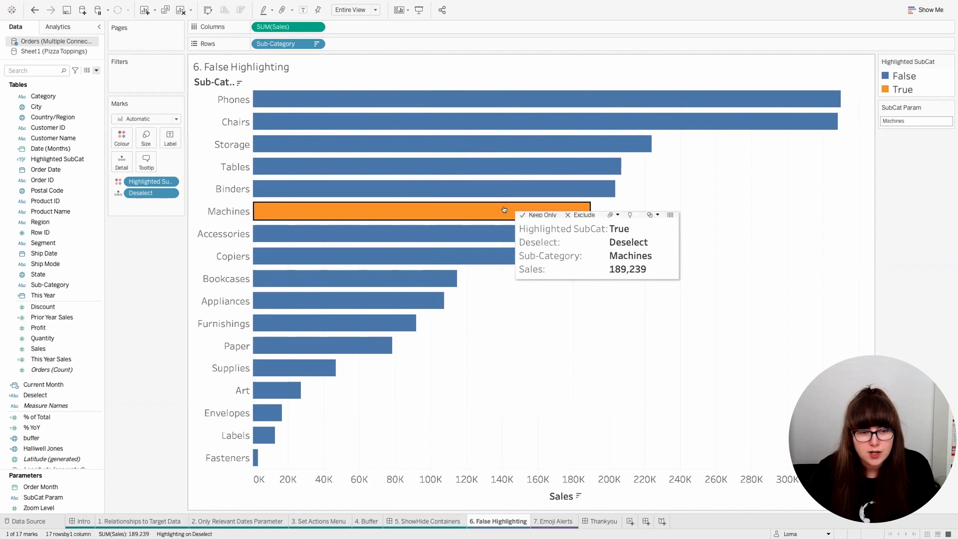
left_click(416, 279)
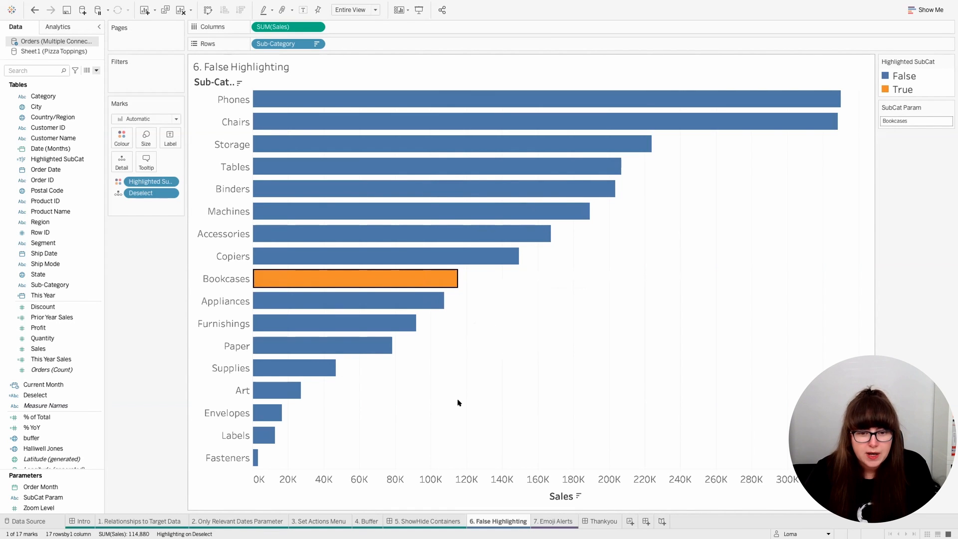
Step: Create a calculated field named Select with the formula 'Select' and add it to Detail on the sub-category bar chart
left_click(465, 279)
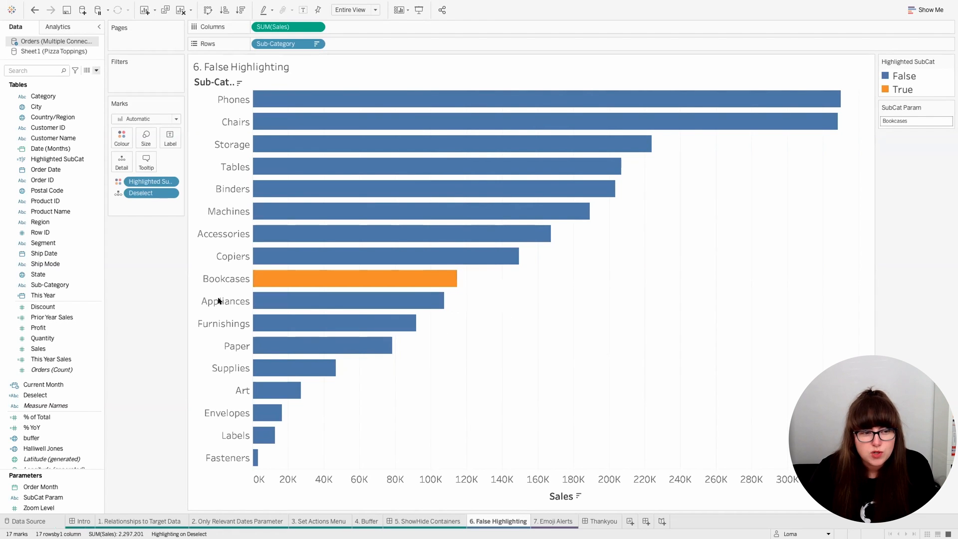
left_click(97, 70)
left_click(90, 81)
type("Select")
key("Tab")
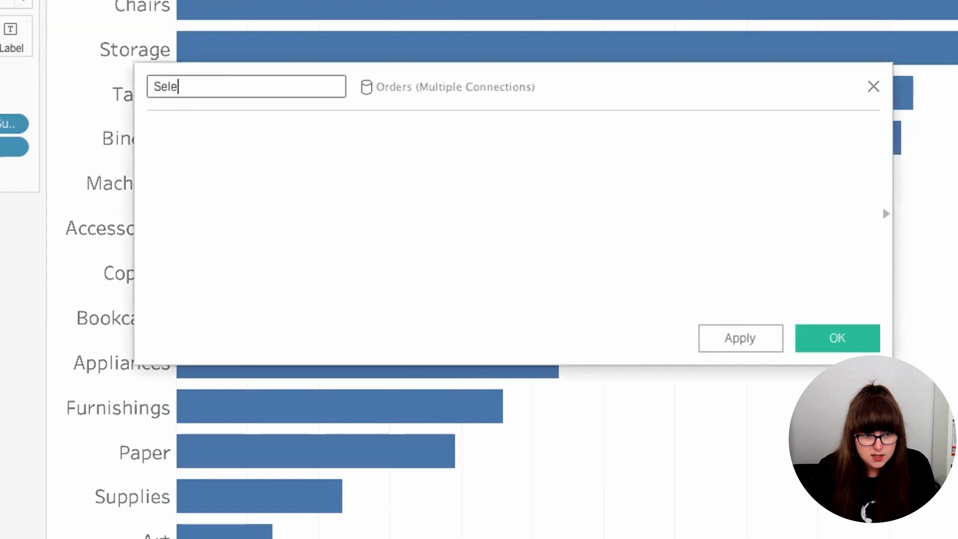
type("'Select'")
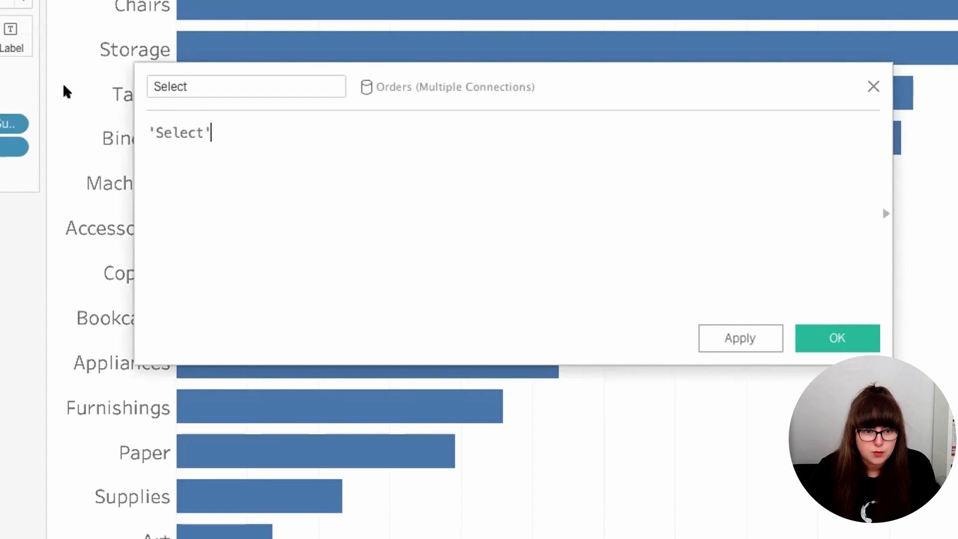
left_click(825, 325)
left_click_drag(31, 405, 120, 166)
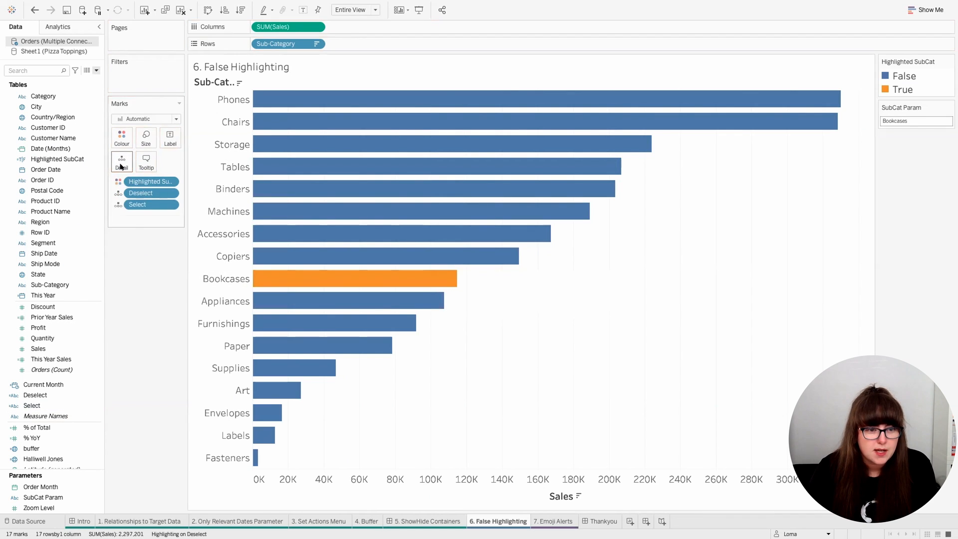
Step: Remove the False Highlight action from the worksheet's actions
left_click(133, 5)
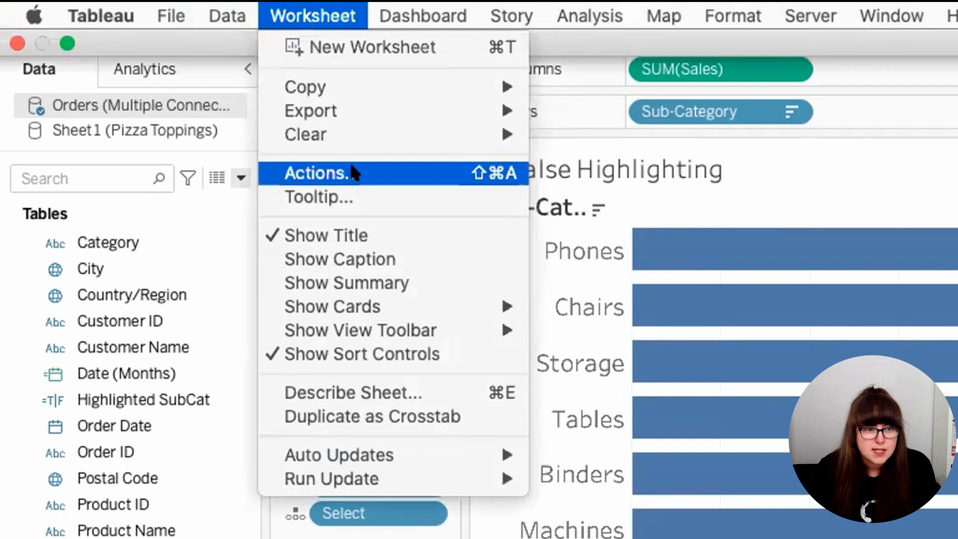
left_click(144, 69)
left_click(390, 185)
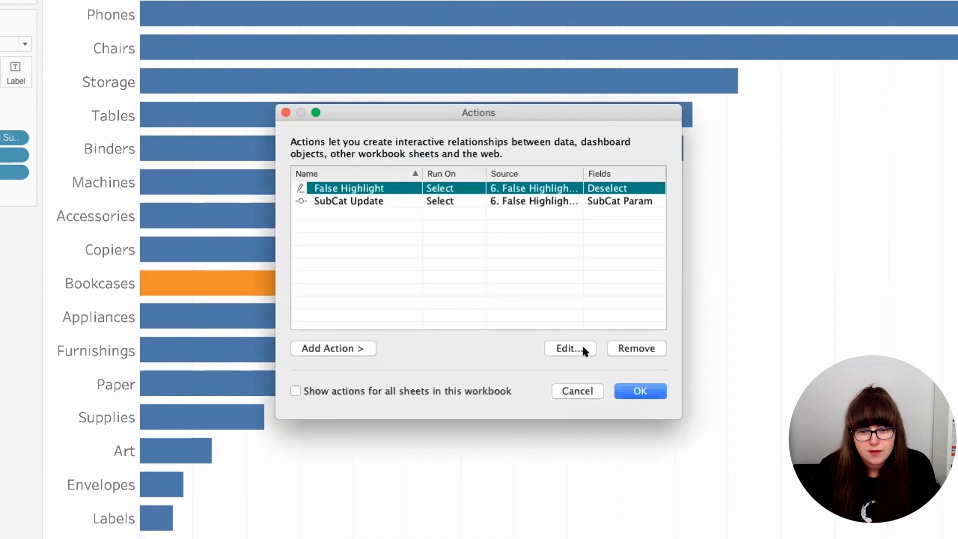
left_click(623, 348)
Step: Add a filter action from 6. False Highlighting to the same sheet, running on select, showing all values when cleared, and using selected fields
left_click(351, 348)
left_click(387, 347)
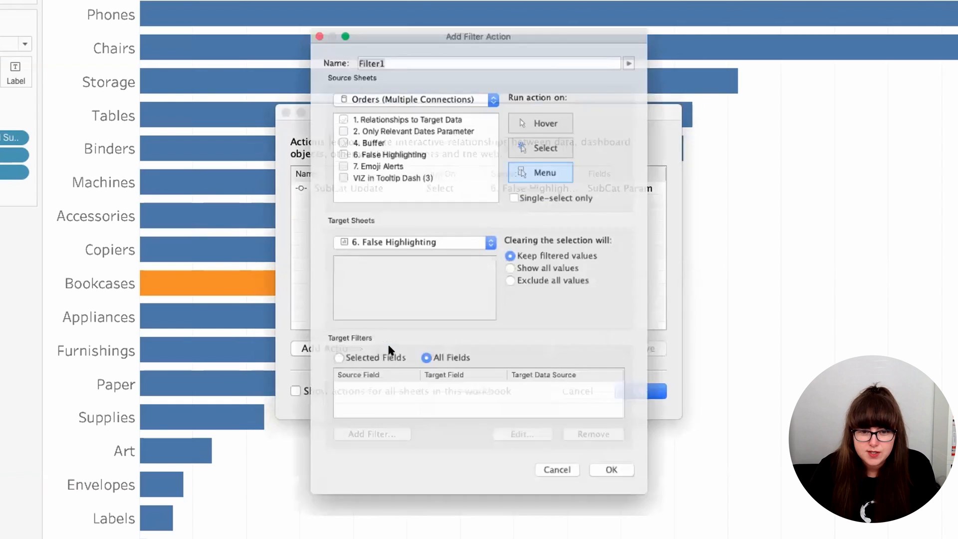
left_click(400, 78)
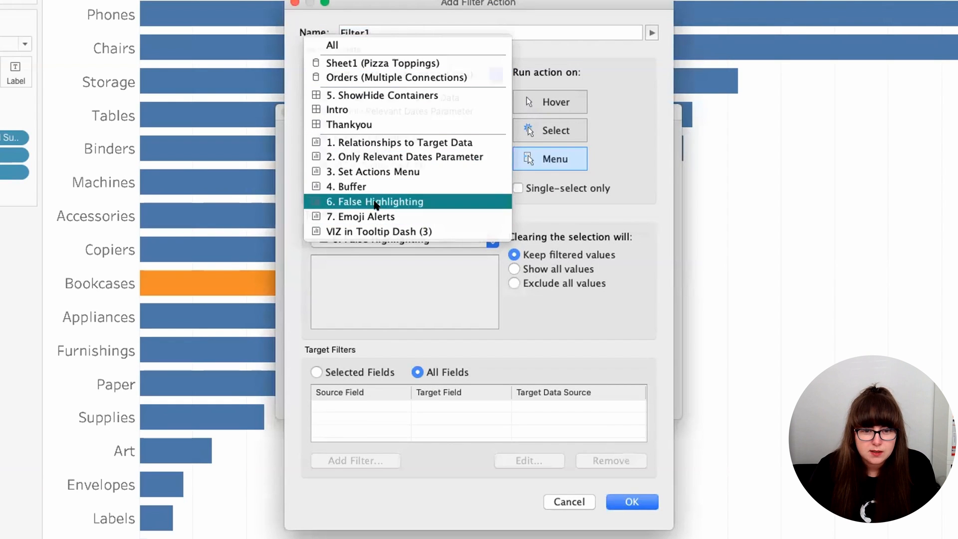
left_click(374, 202)
left_click(535, 129)
left_click(332, 369)
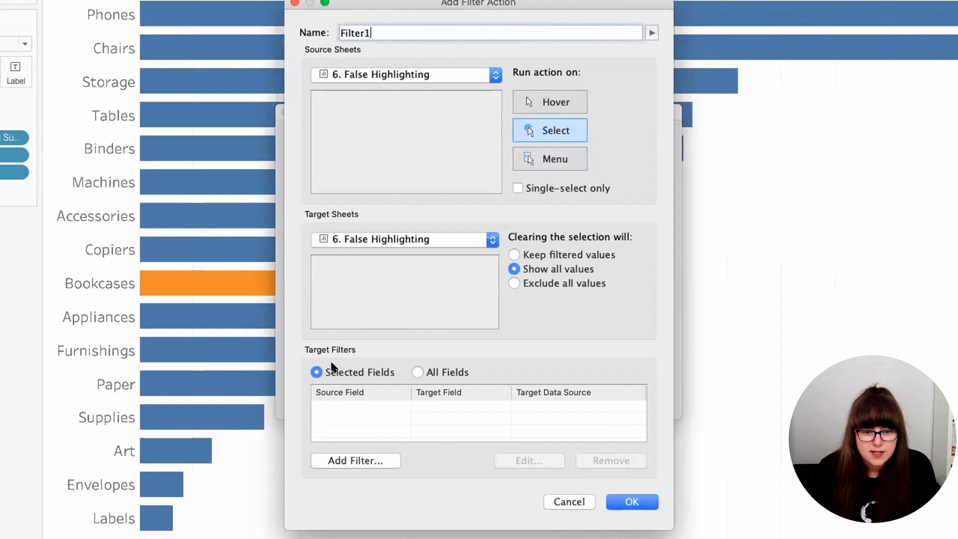
Step: Map the source field Deselect to the target field Select in the filter action and save the action
left_click(338, 459)
left_click(421, 220)
type("des")
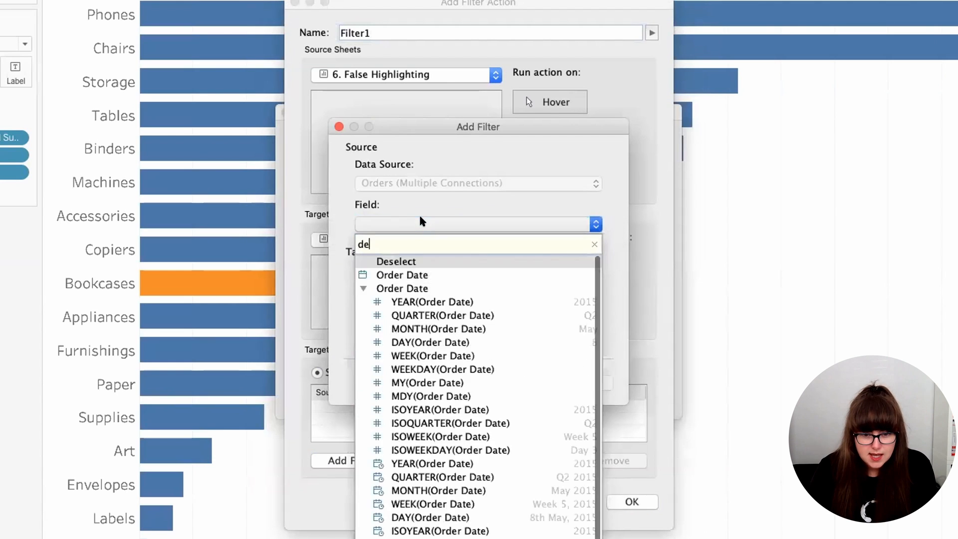
left_click(426, 258)
left_click(415, 329)
type("se")
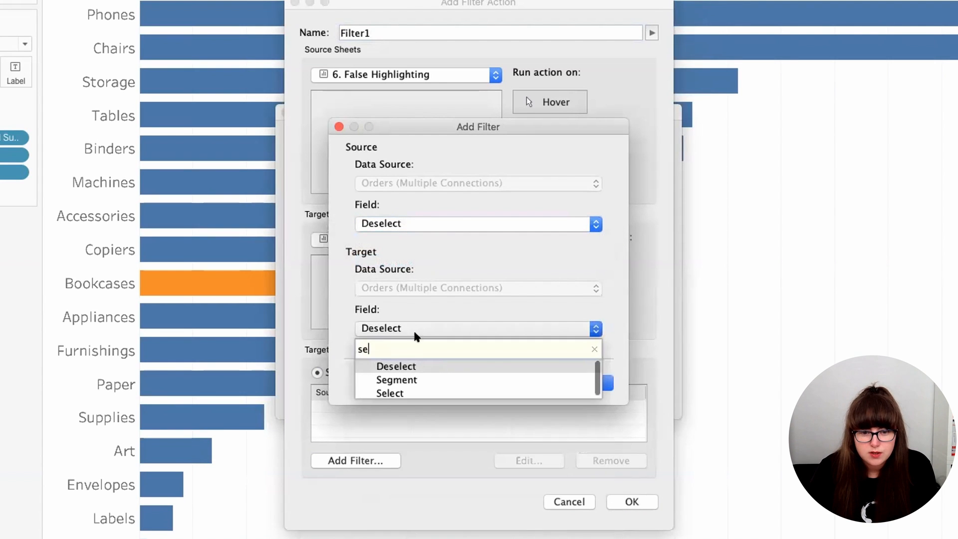
left_click(412, 392)
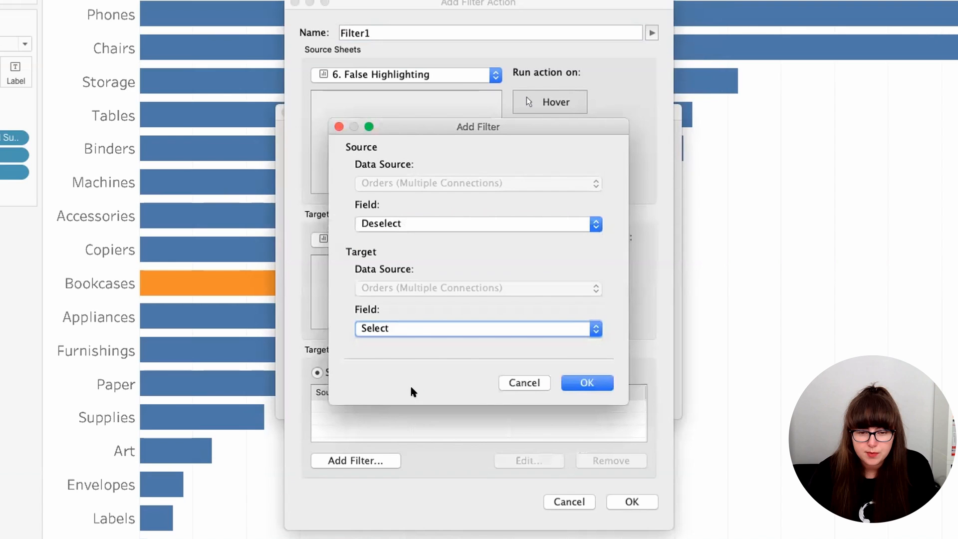
left_click(586, 383)
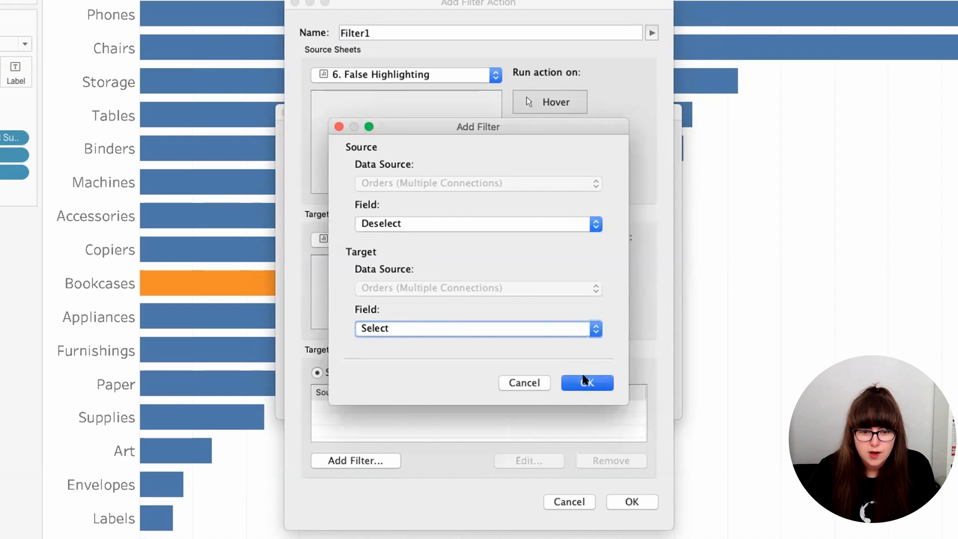
left_click(618, 496)
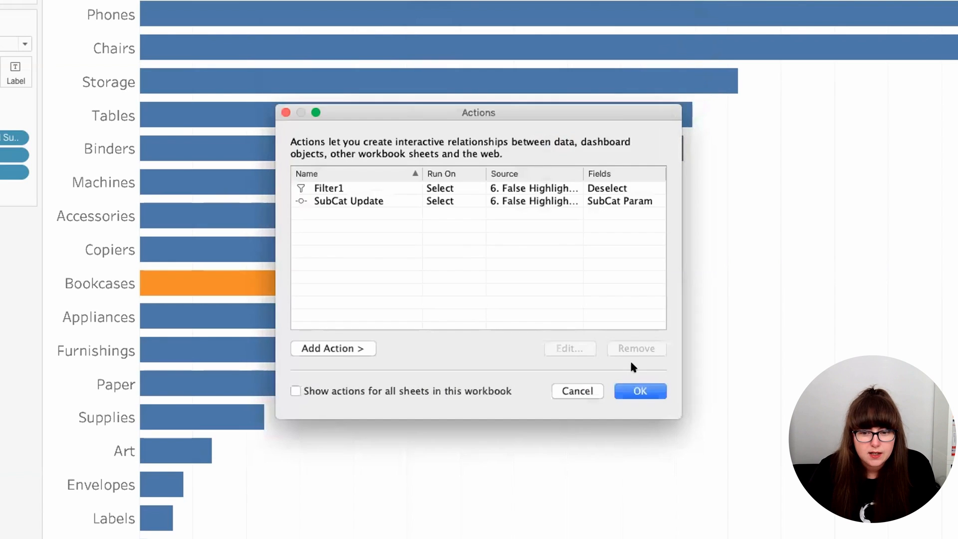
Step: Apply the worksheet actions and test them by selecting the Machines and Tables bars
left_click(641, 391)
left_click(556, 216)
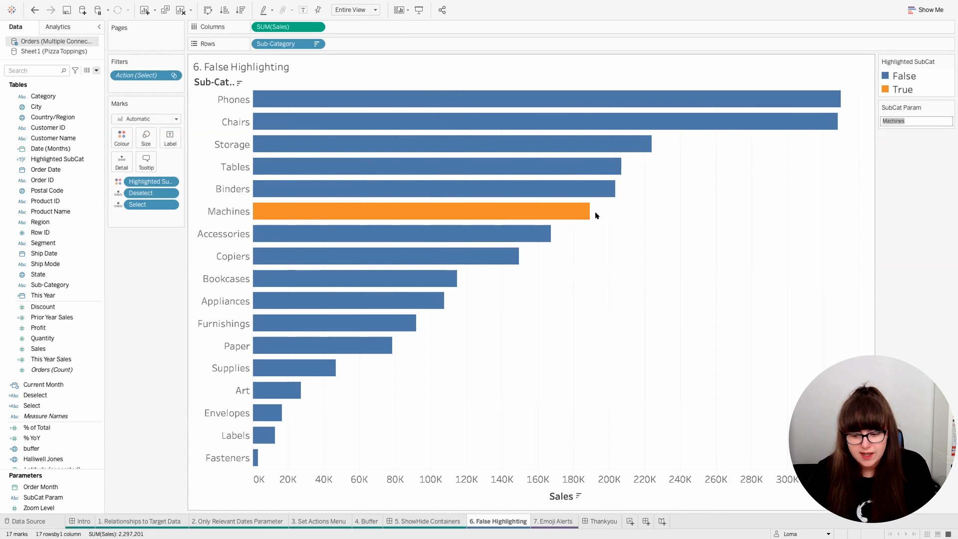
left_click(591, 166)
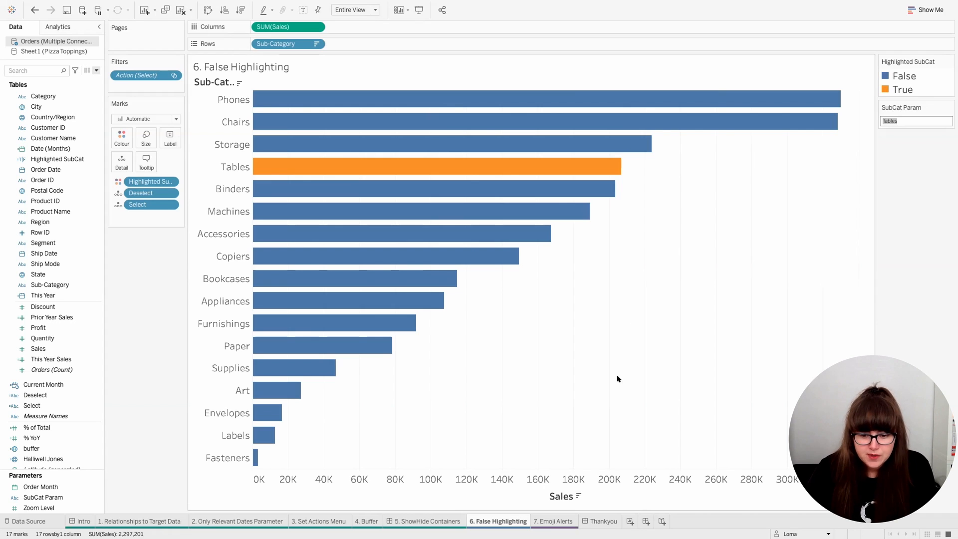
Step: Check the formula of the % YoY calculated field from the 7. Emoji Alerts sheet
left_click(553, 522)
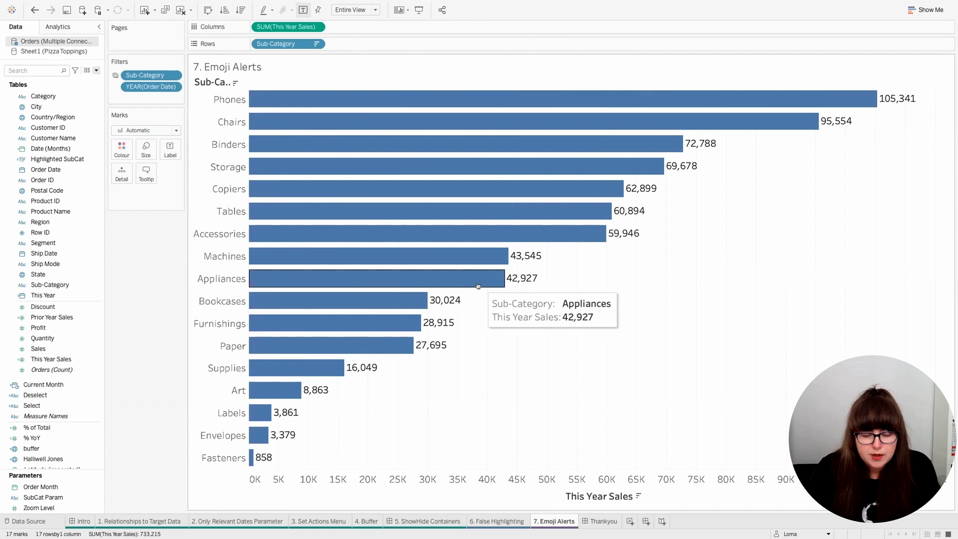
right_click(52, 438)
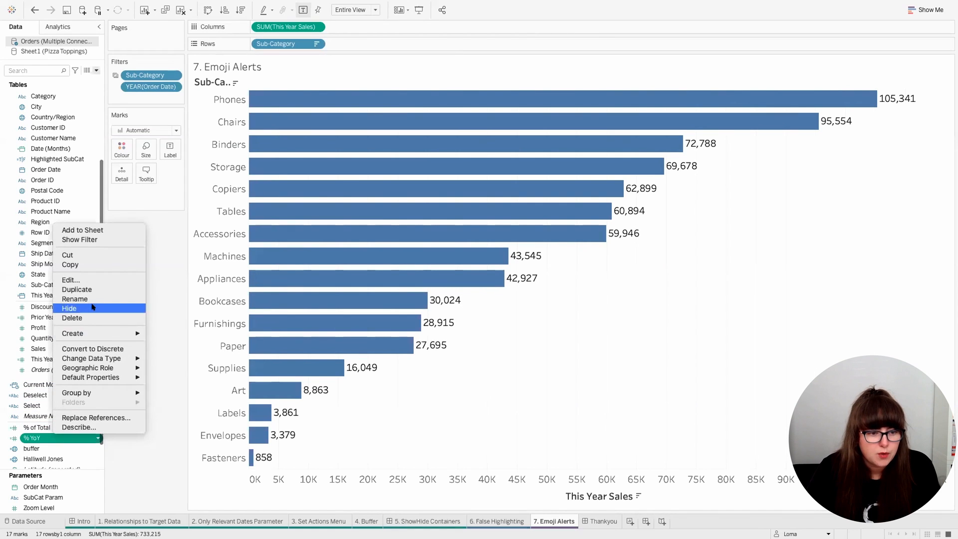
left_click(74, 280)
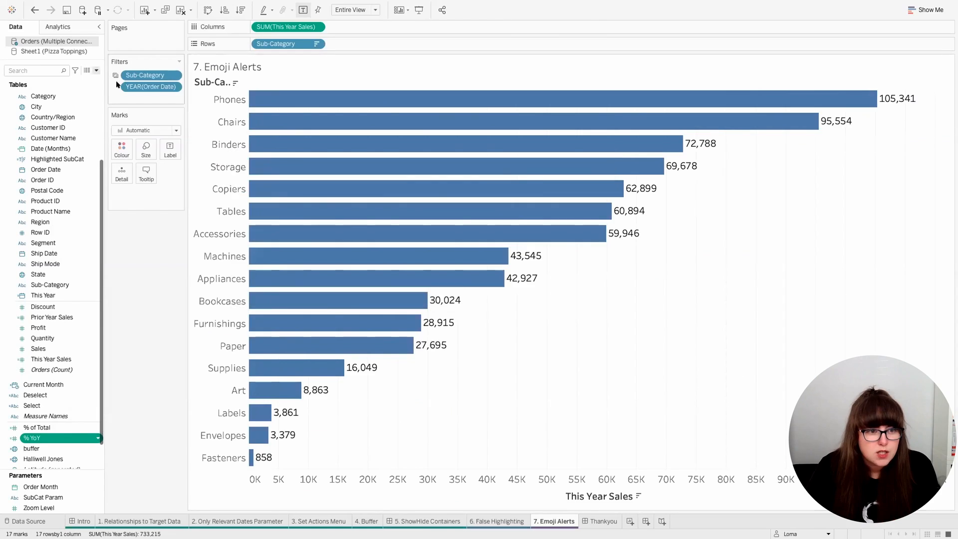
Step: Create a calculated field named Emoji and start its formula with IF [% YoY] >=0.5 THEN
left_click(95, 70)
left_click(95, 79)
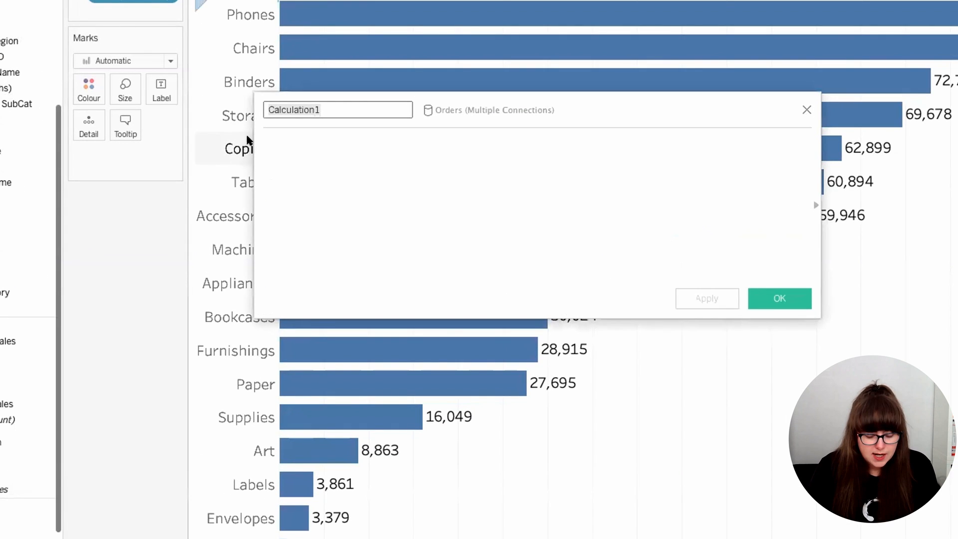
type("Emoji")
key("Tab")
type("IF yo")
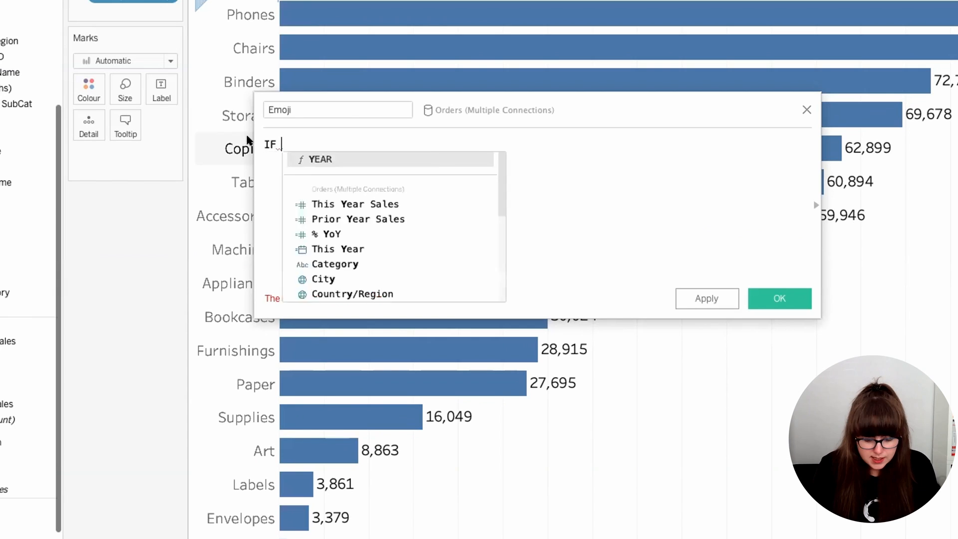
key("Return")
type(">")
type("=0;5")
key("BackSpace")
key("BackSpace")
type(".5 THEN ")
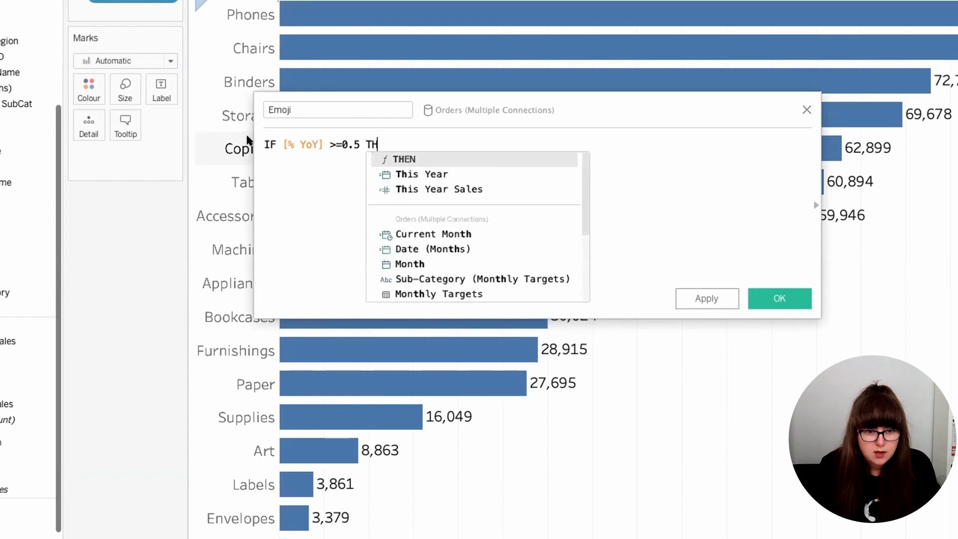
type("'")
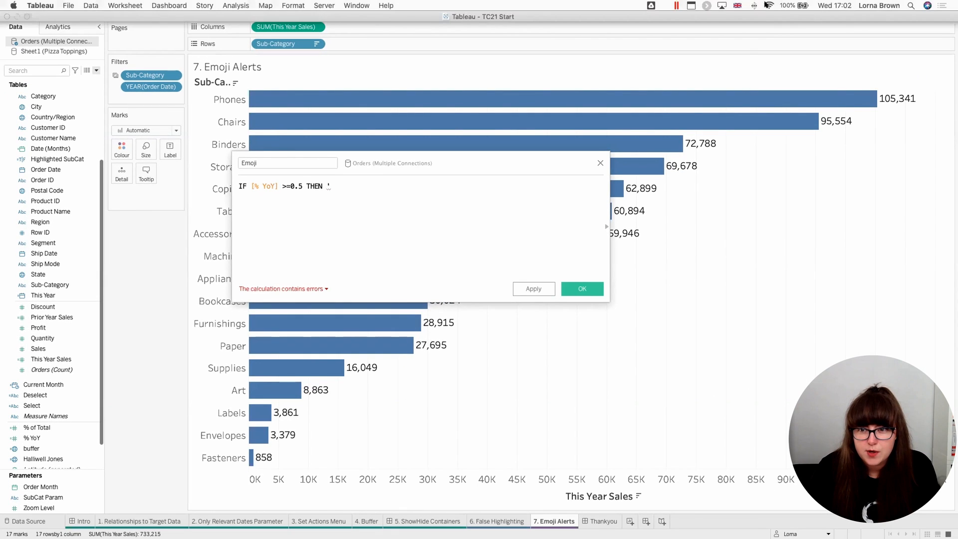
Step: Insert the cat face emoji in single quotes as the result of the first condition
left_click(738, 5)
left_click(760, 46)
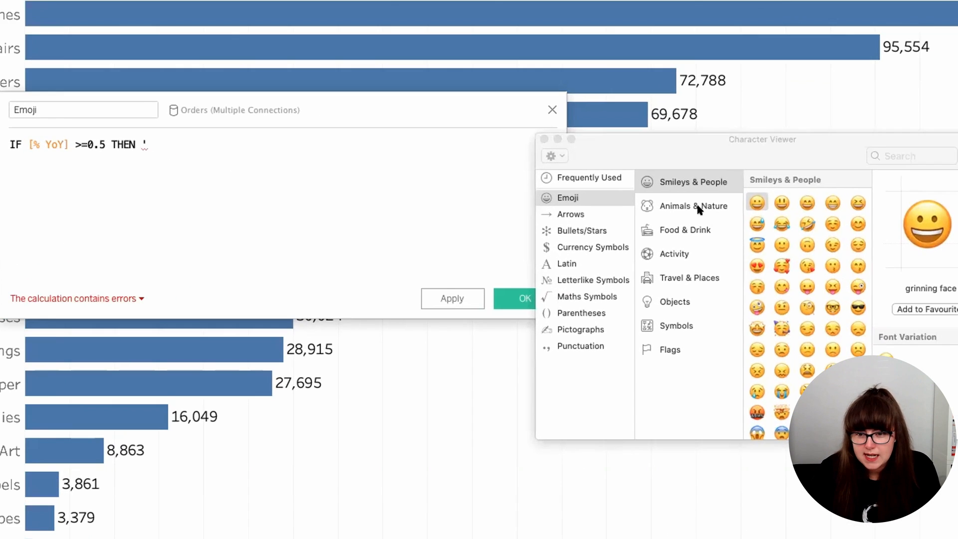
left_click(664, 227)
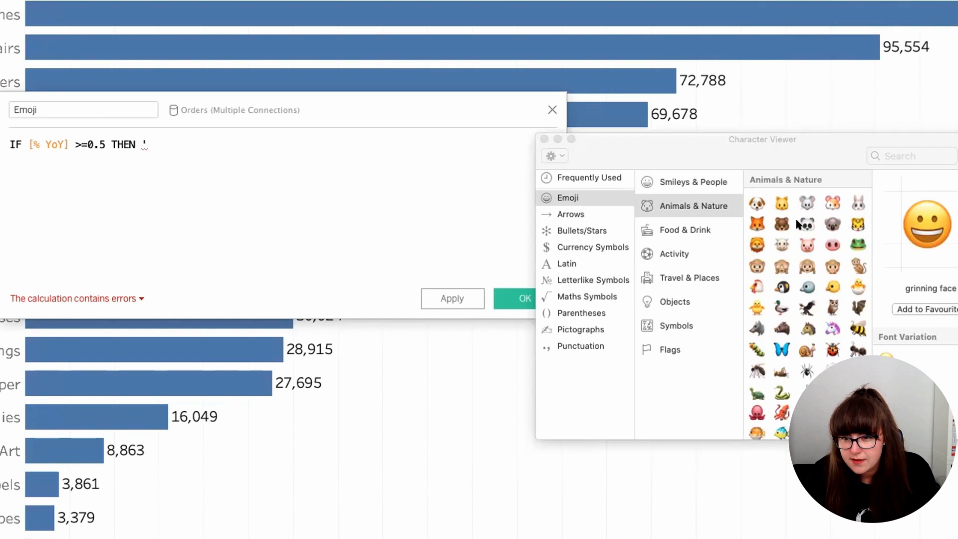
left_click(782, 203)
double_click(782, 203)
type("'")
Step: Add the branch ELSEIF [% YoY] >=0 THEN to the Emoji formula, with the OK sign emoji as its result
key("Return")
type("ELSEIF yo")
key("Return")
type(">=0 THEN ")
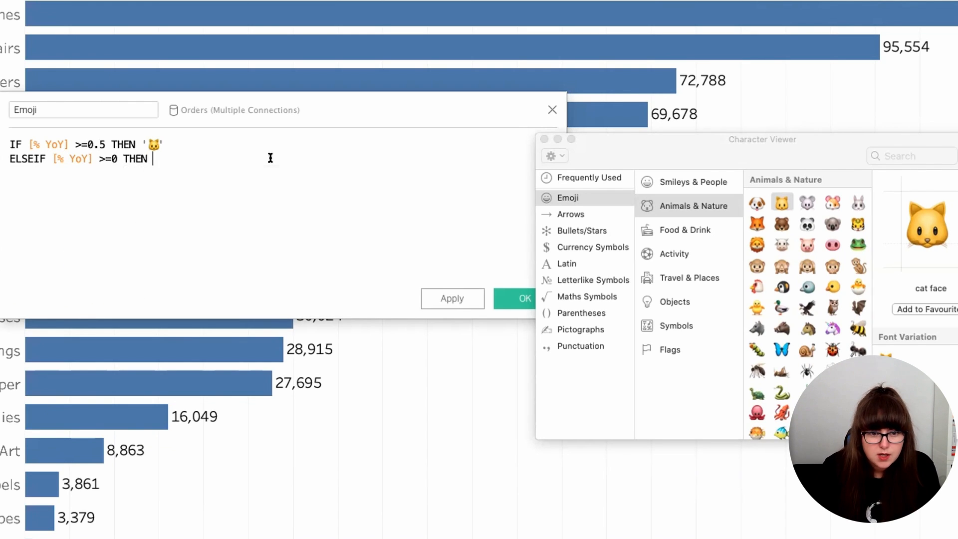
type("'")
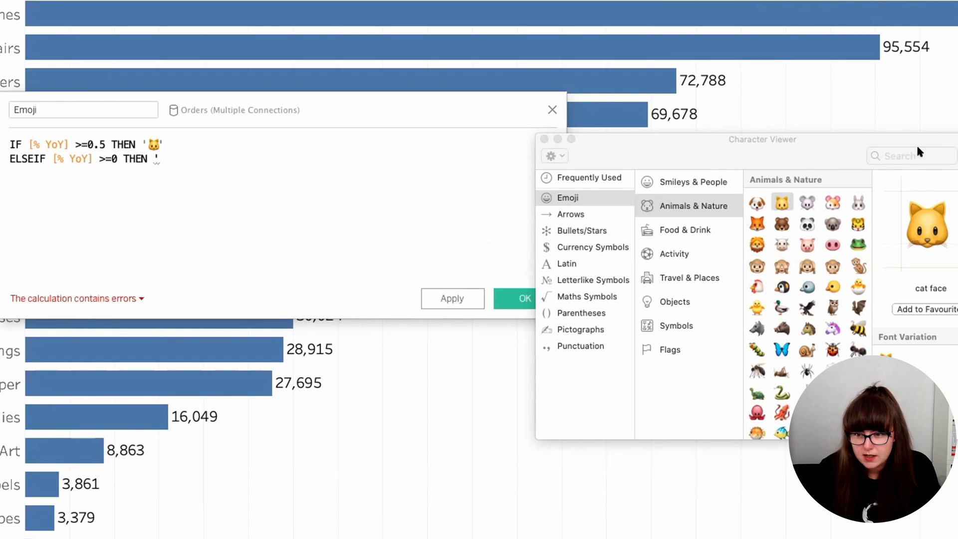
left_click(920, 152)
type("ok")
double_click(718, 247)
key("Return")
Step: Complete the Emoji formula with an ELSE branch returning the pouting cat face and END, and save the field
type("ELSE")
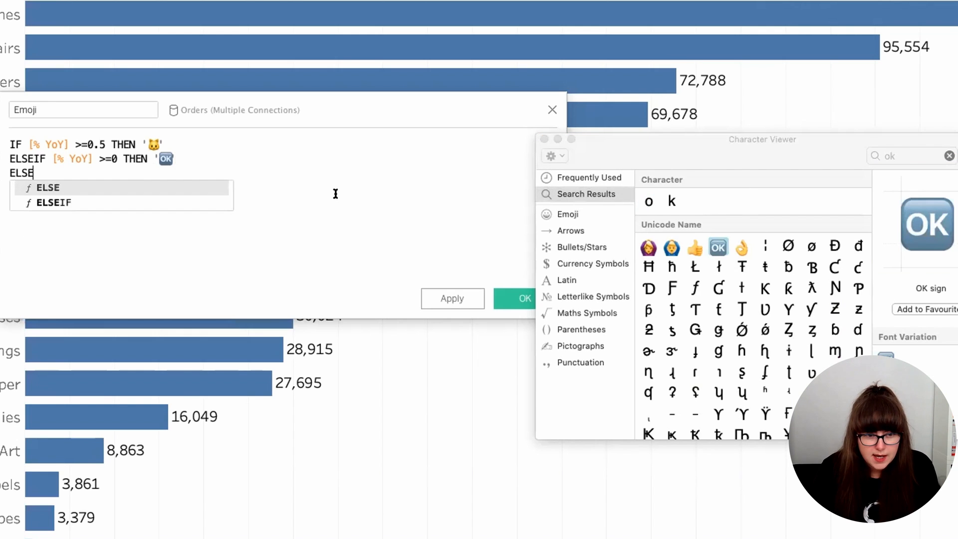
left_click(567, 214)
type("'")
double_click(782, 318)
type("' END")
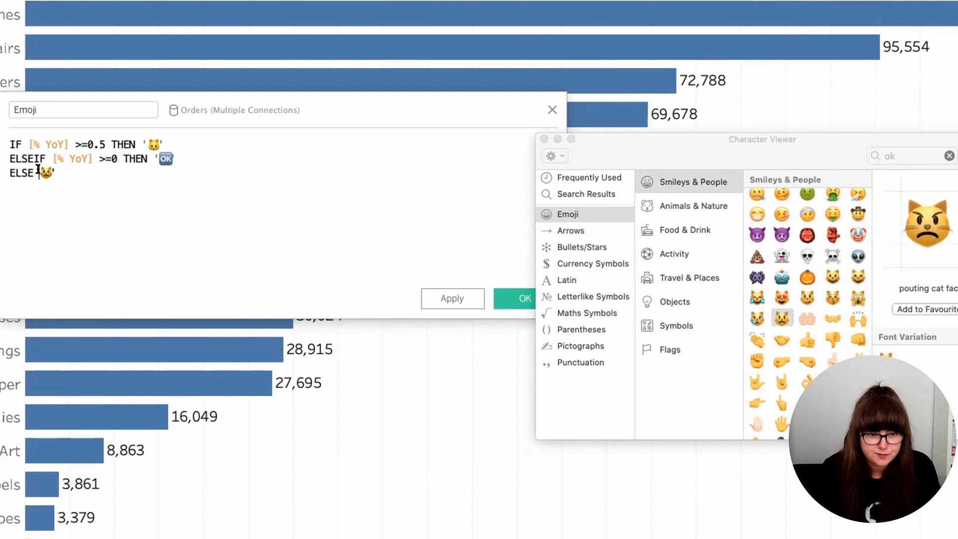
left_click(514, 299)
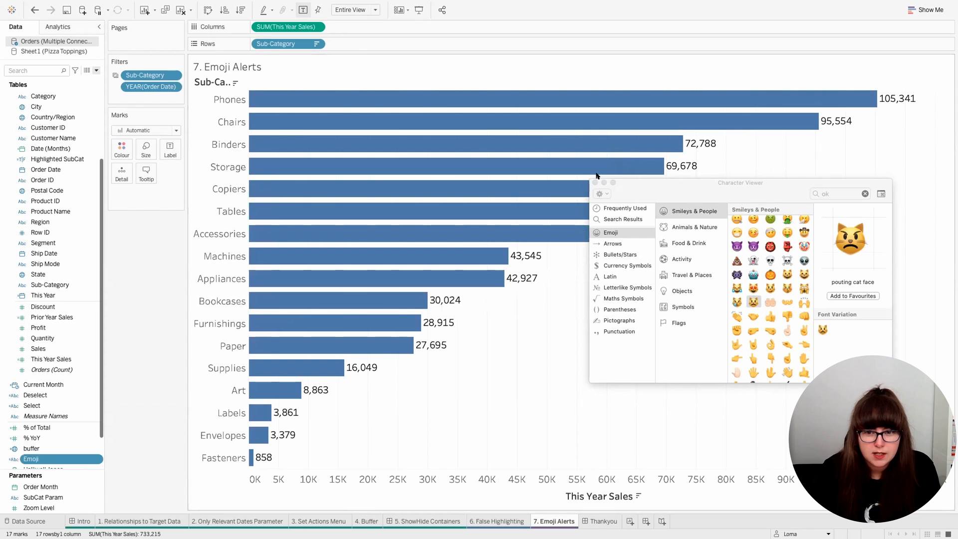
Step: Close the Character Viewer, add Emoji to Rows after Sub-Category, and place a second copy of Sub-Category after it
left_click(595, 182)
left_click_drag(31, 459, 338, 40)
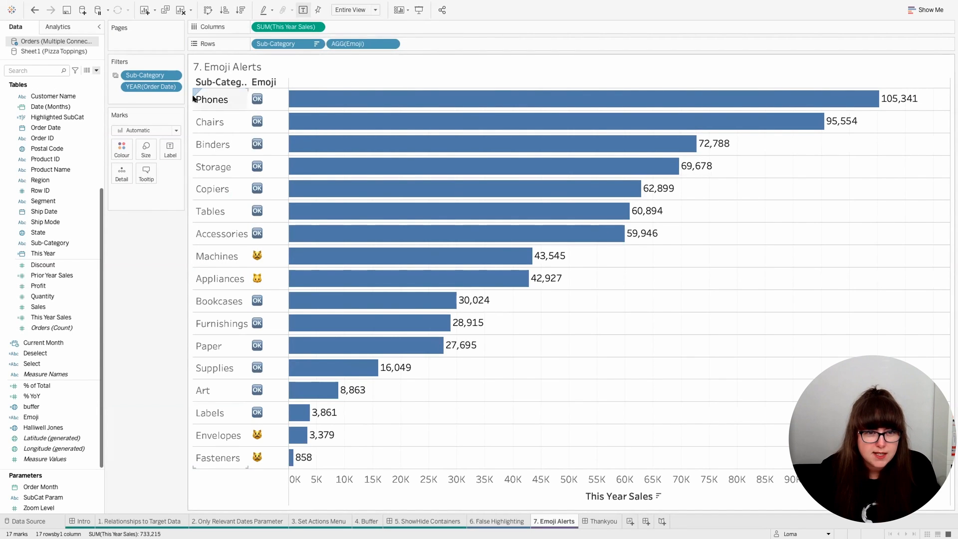
left_click_drag(297, 45, 409, 44)
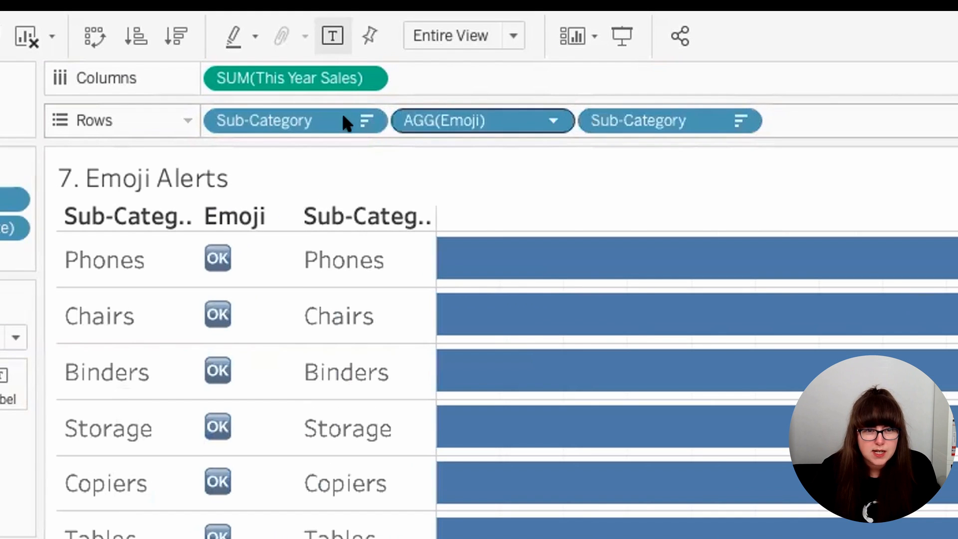
Step: Change the first Sub-Category field on Rows to [Sub-Category]+'' and hide its header
double_click(345, 122)
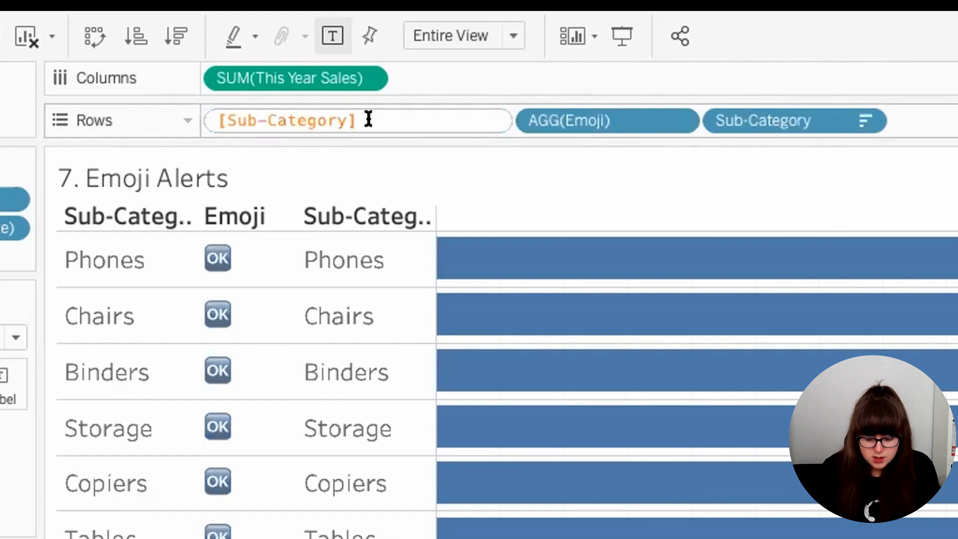
type("+''")
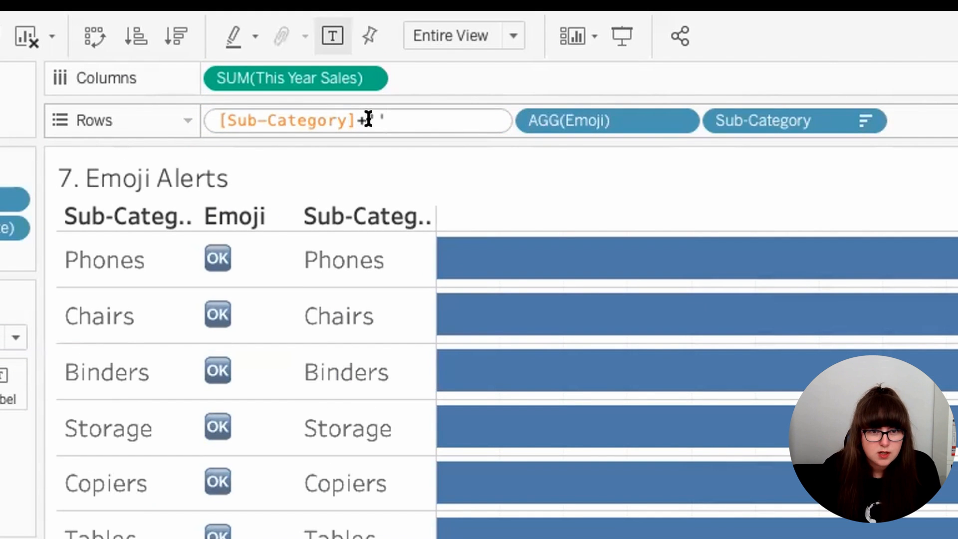
key("Return")
right_click(321, 119)
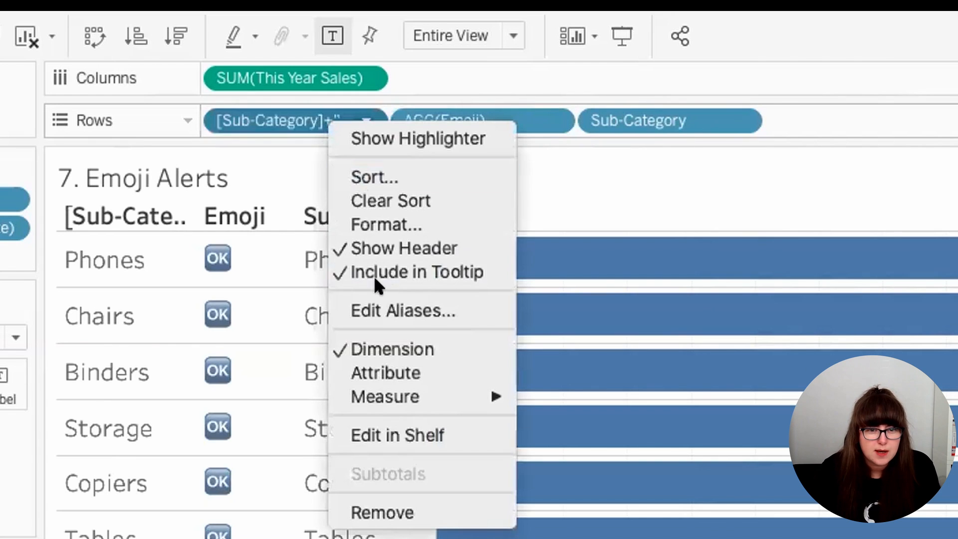
left_click(387, 248)
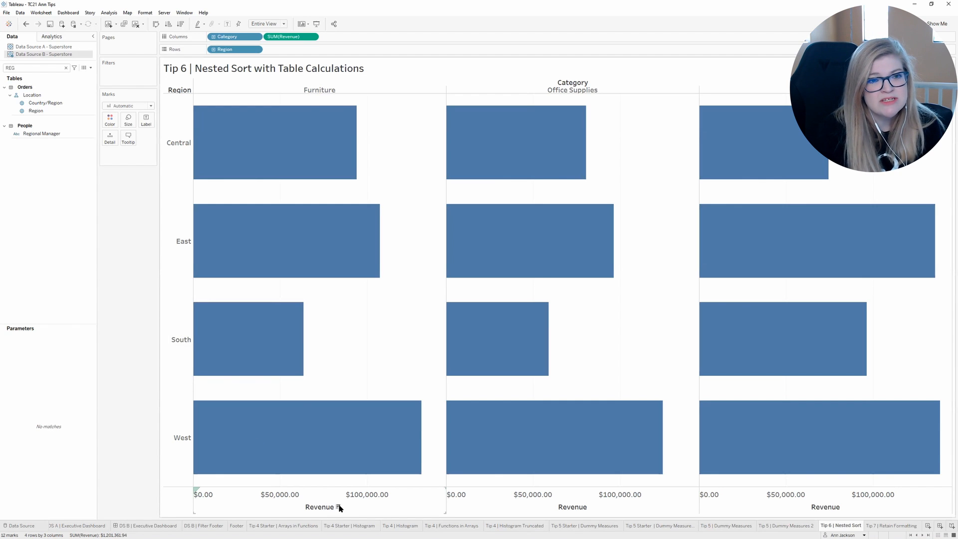
Step: Sort the regions in descending order of Furniture revenue on the Tip 6 sheet, and inspect the Technology bars
left_click(338, 507)
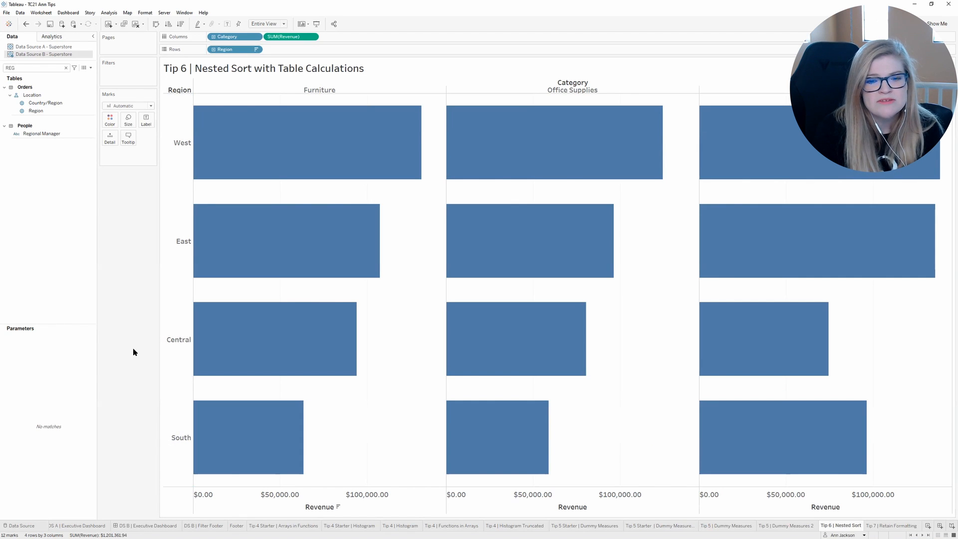
mouse_move(776, 438)
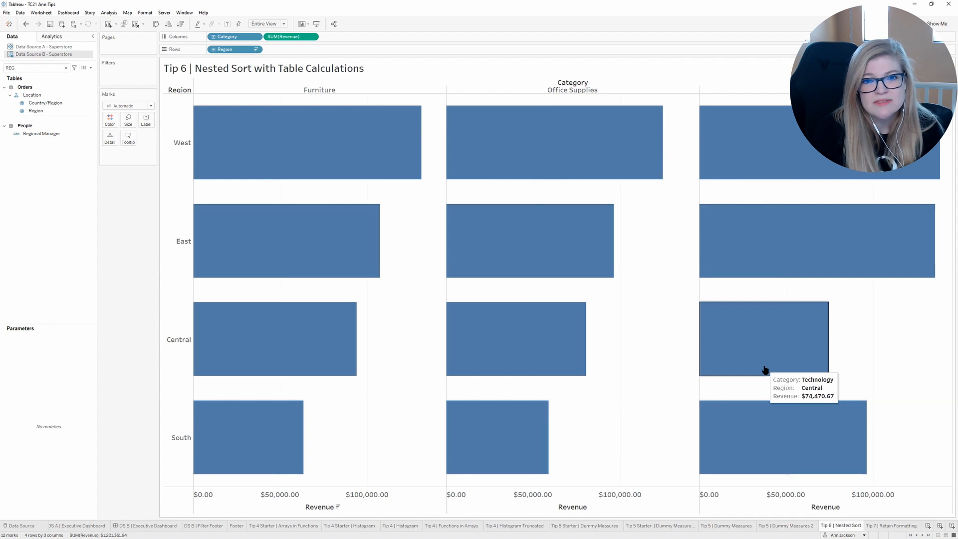
Step: Add INDEX() to Rows as a discrete field and move Region from Rows to Color on the Marks card
mouse_move(563, 402)
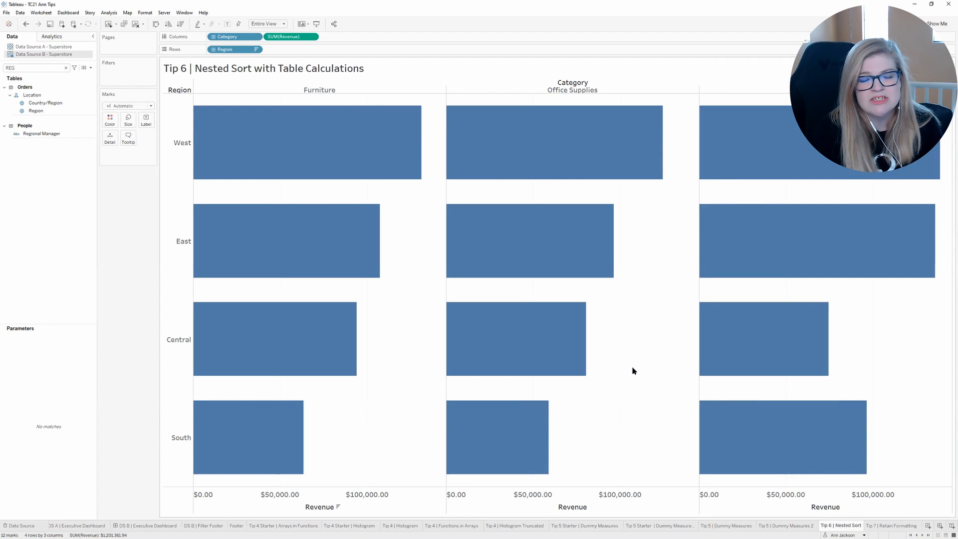
double_click(344, 49)
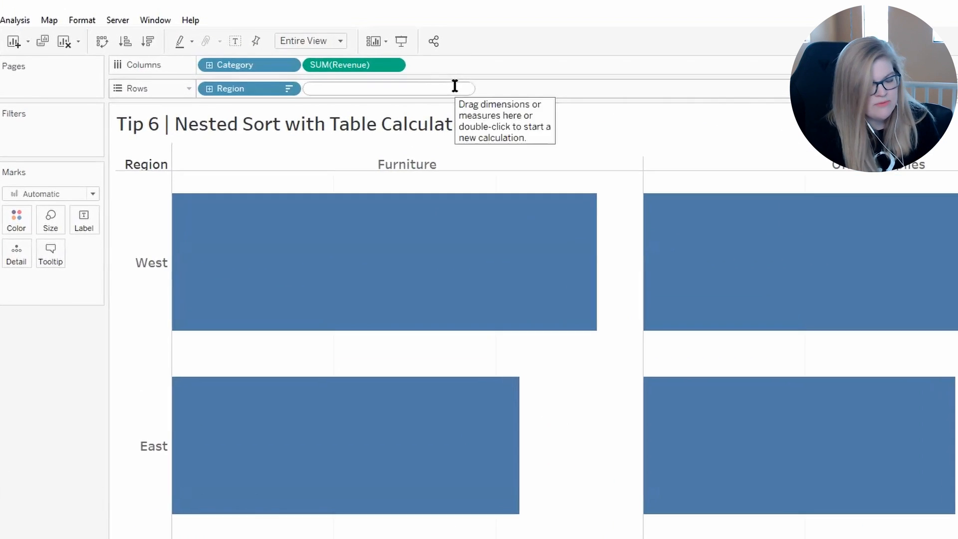
type("INDEX()")
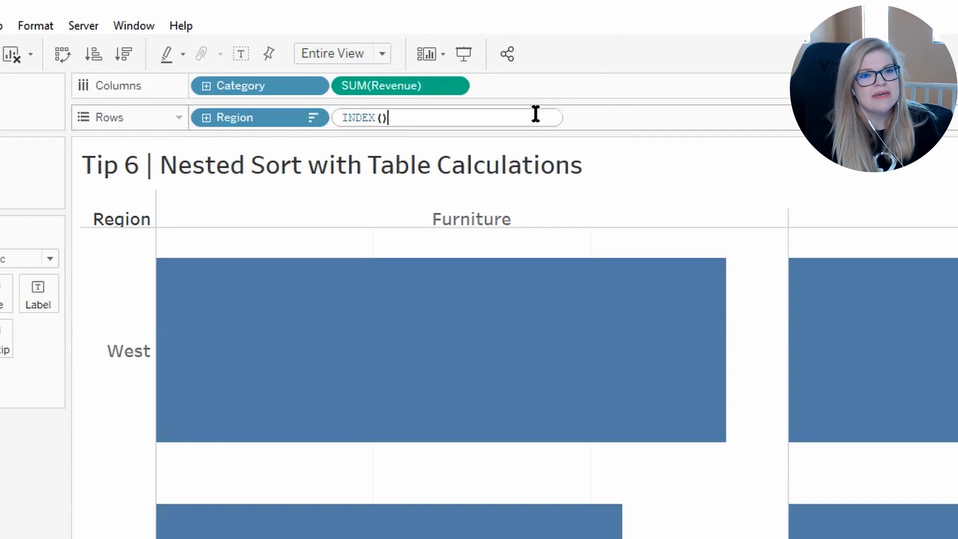
key("Return")
right_click(421, 120)
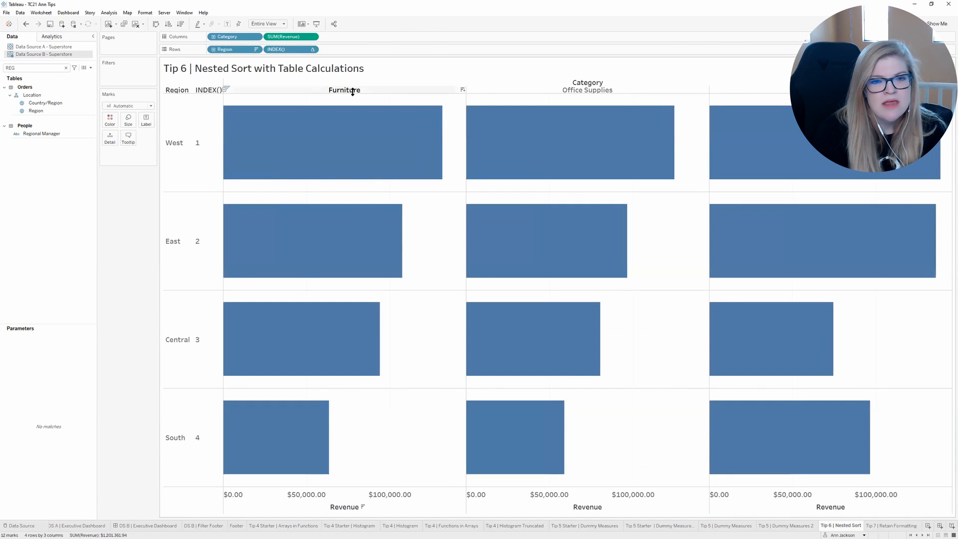
left_click_drag(223, 49, 112, 121)
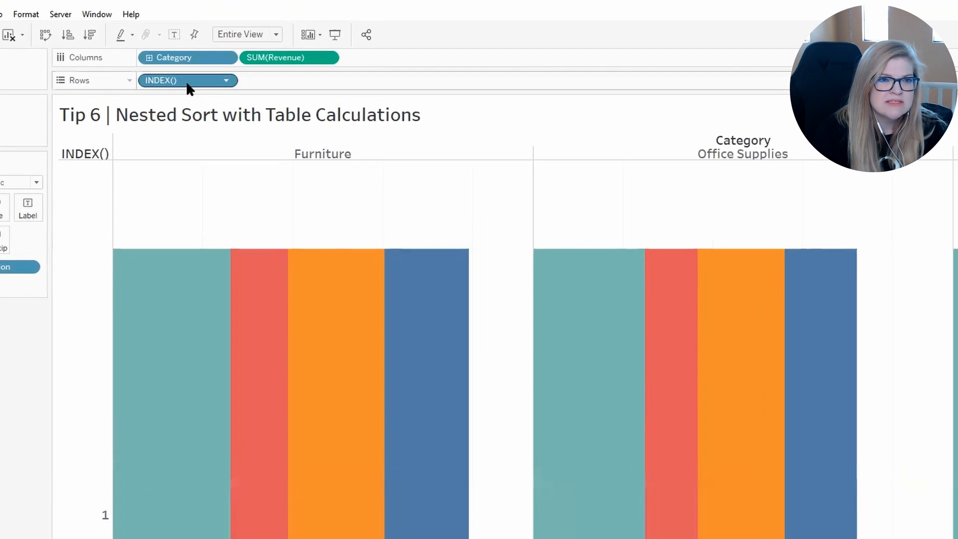
Step: Compute the INDEX() table calculation using specific dimensions Category and Region, restarting every Category
right_click(236, 50)
left_click(252, 346)
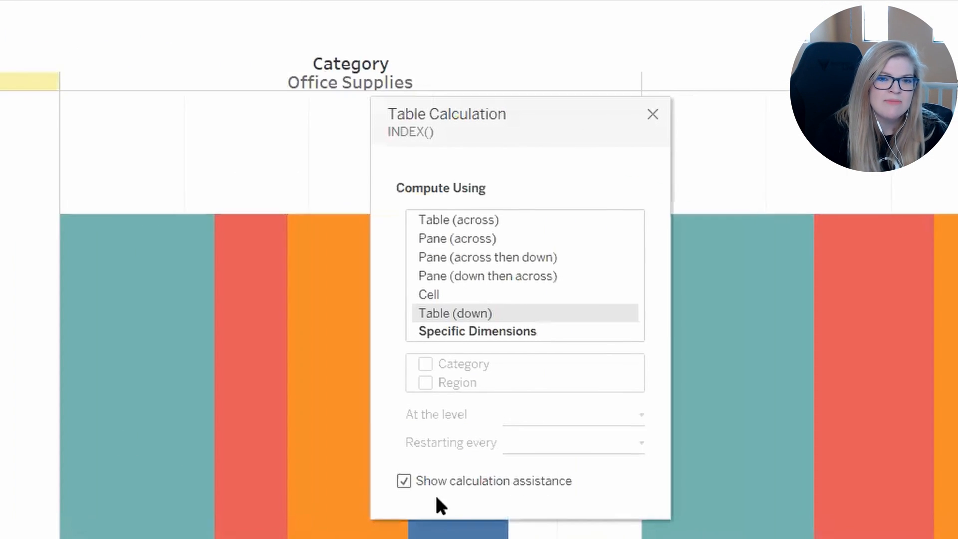
left_click(459, 321)
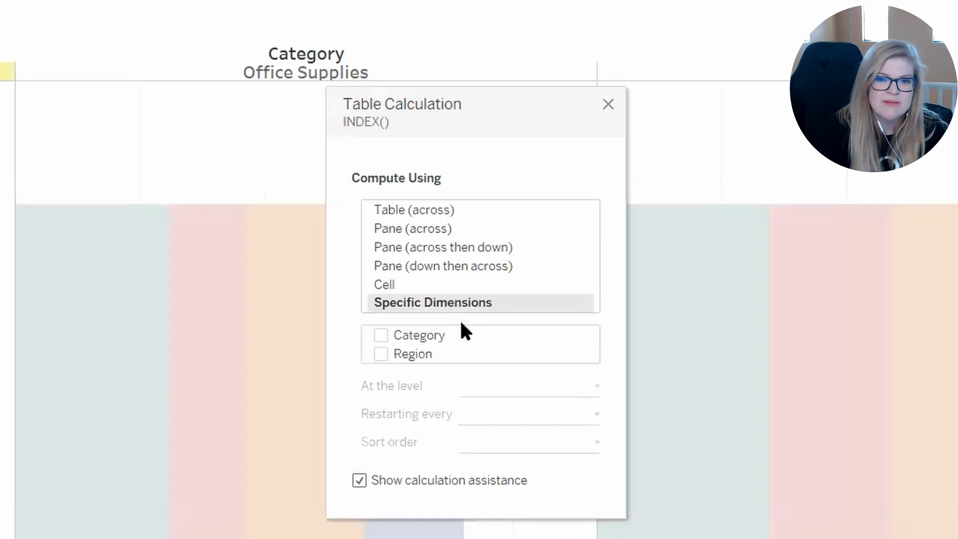
left_click(384, 336)
left_click(385, 354)
left_click(501, 410)
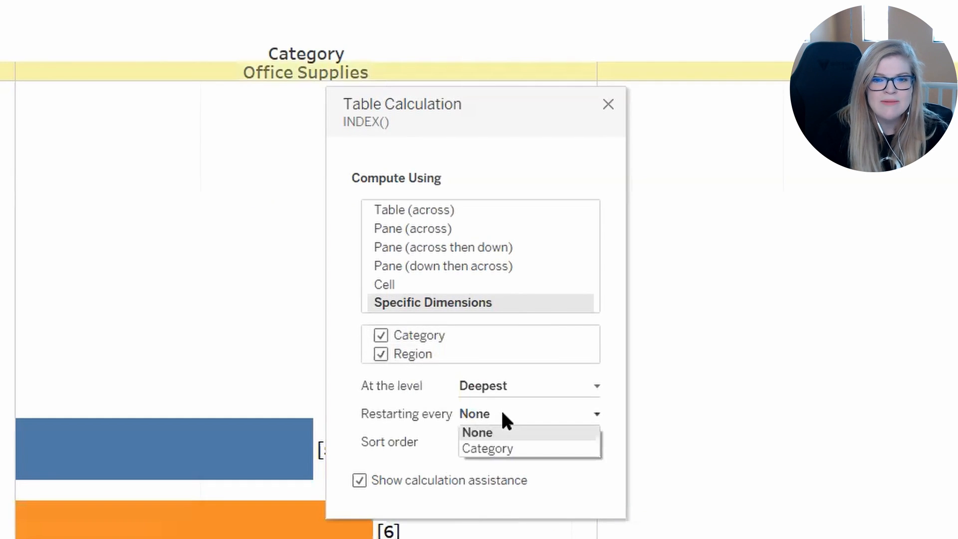
left_click(503, 446)
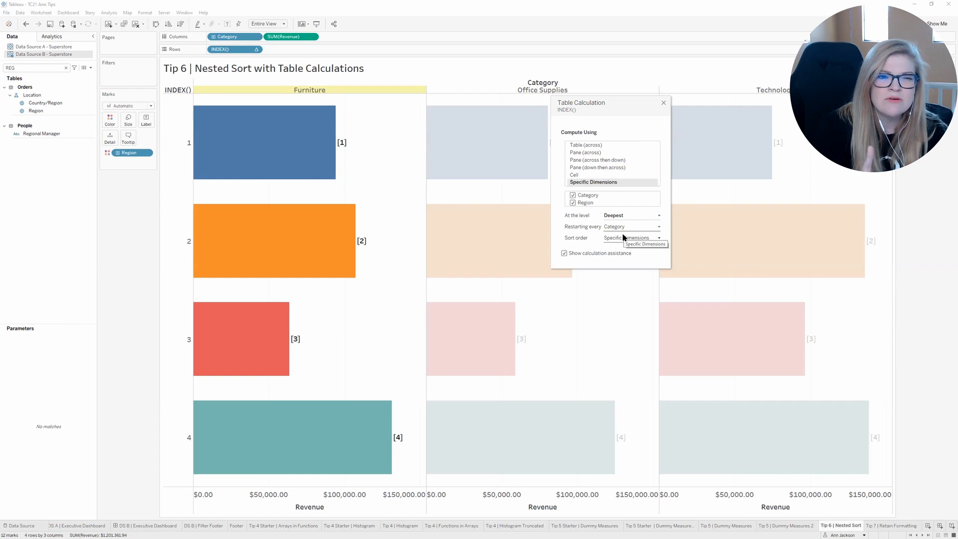
Step: Give the INDEX() table calculation a custom descending sort order by Revenue, and close its settings
left_click(622, 239)
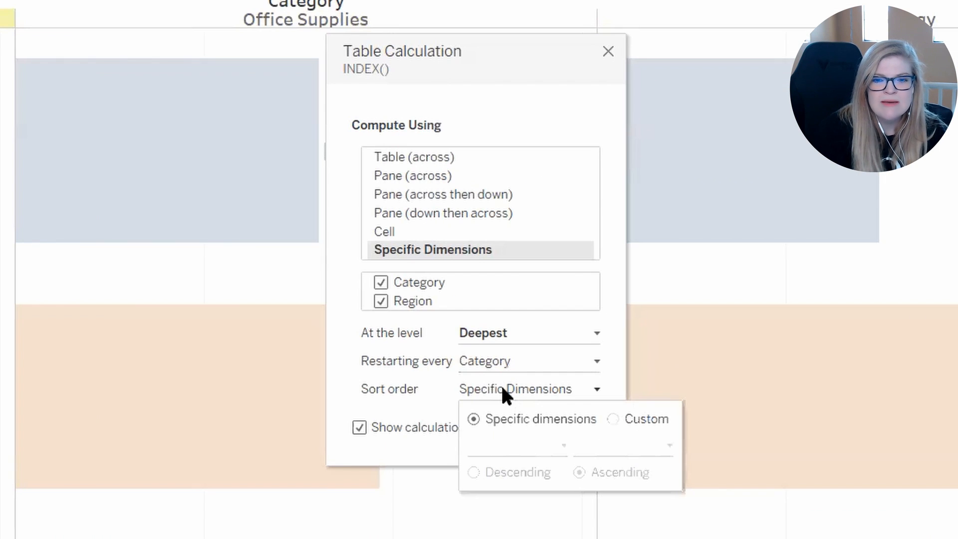
left_click(617, 418)
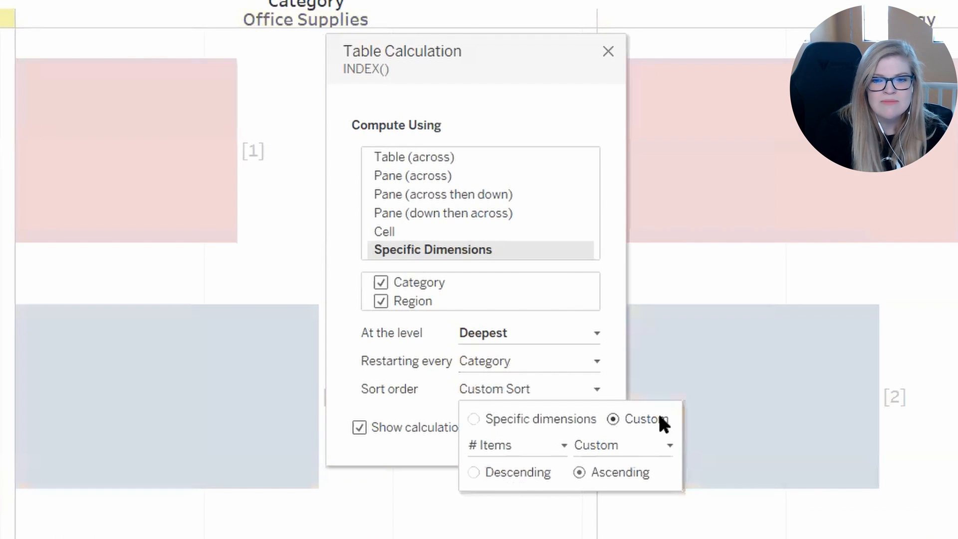
left_click(514, 472)
left_click(504, 447)
type("REVE")
left_click(501, 487)
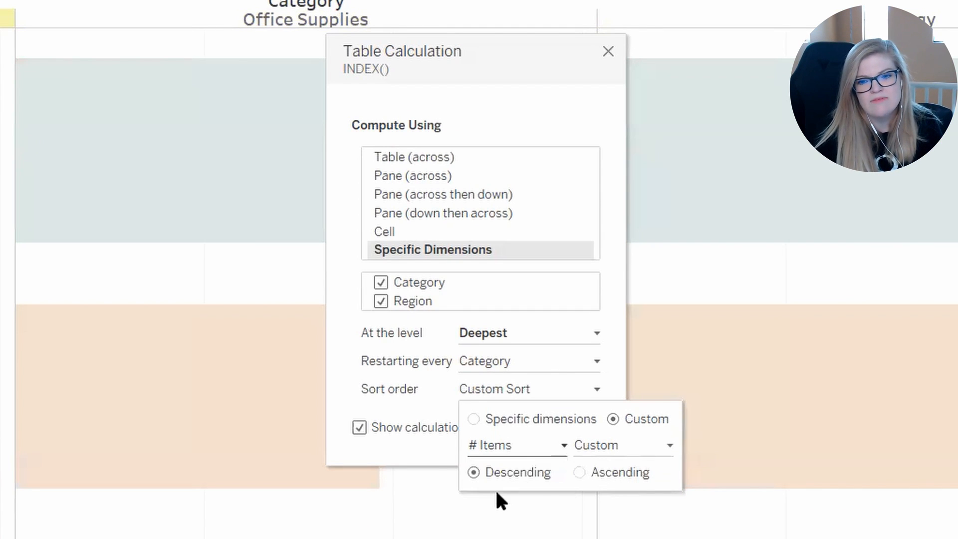
left_click(607, 50)
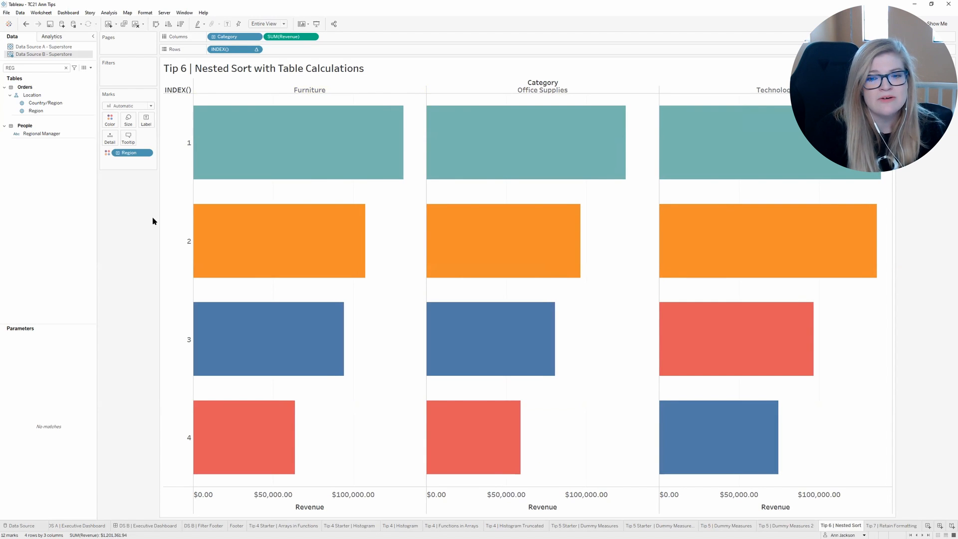
mouse_move(702, 358)
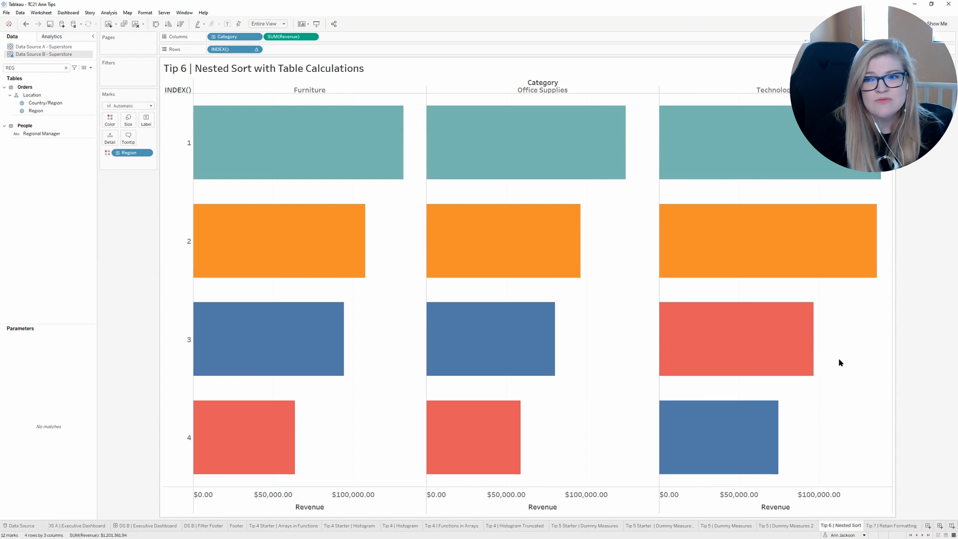
Step: On the Tip 7 Retain Formatting sheet, make the bar rows taller and widen the Product Name labels to fit longer names
left_click(897, 526)
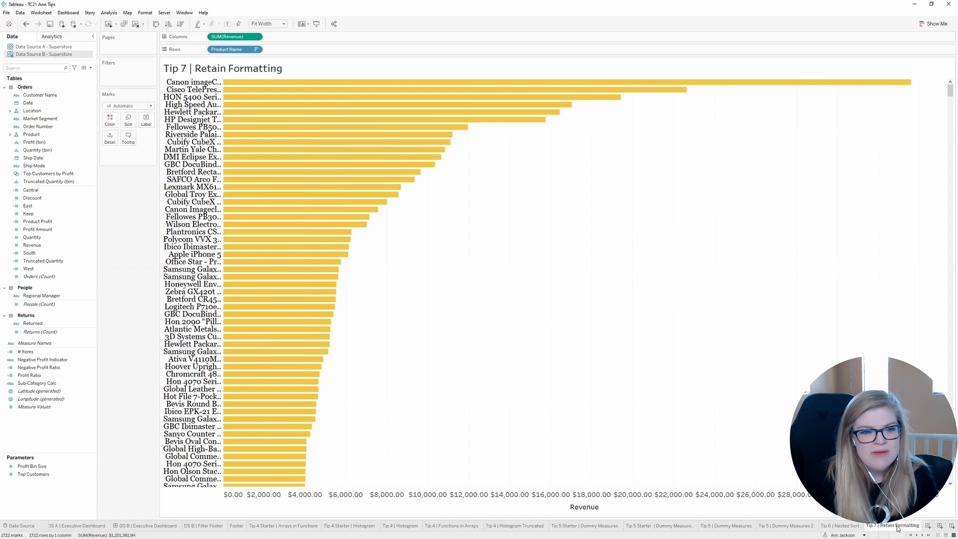
left_click_drag(189, 84, 190, 103)
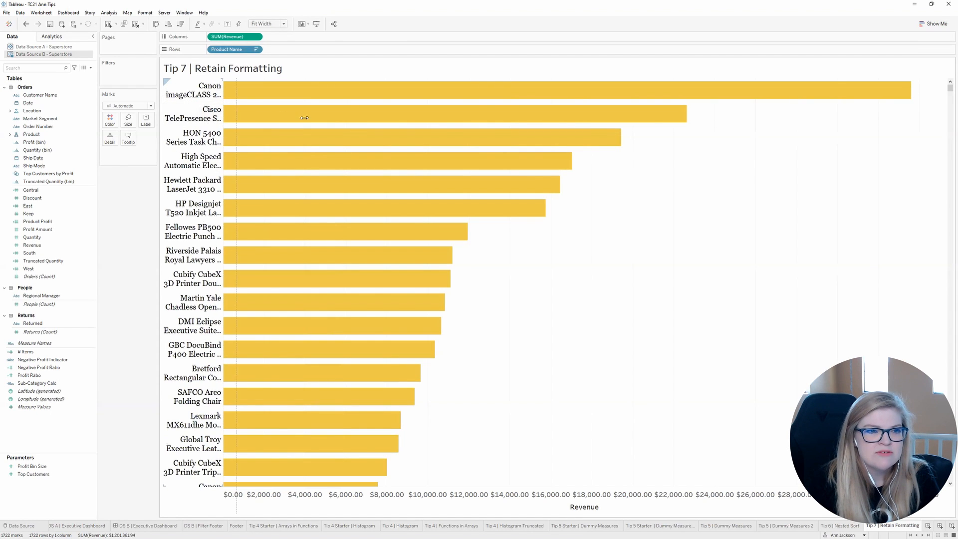
left_click_drag(306, 121, 306, 120)
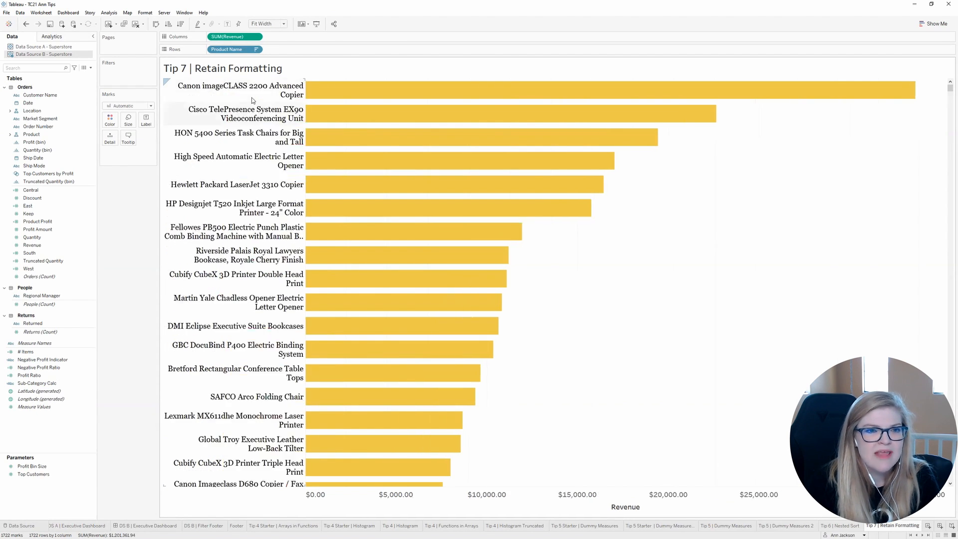
Step: Review the header formatting of Product Name, and close the formatting settings
right_click(249, 92)
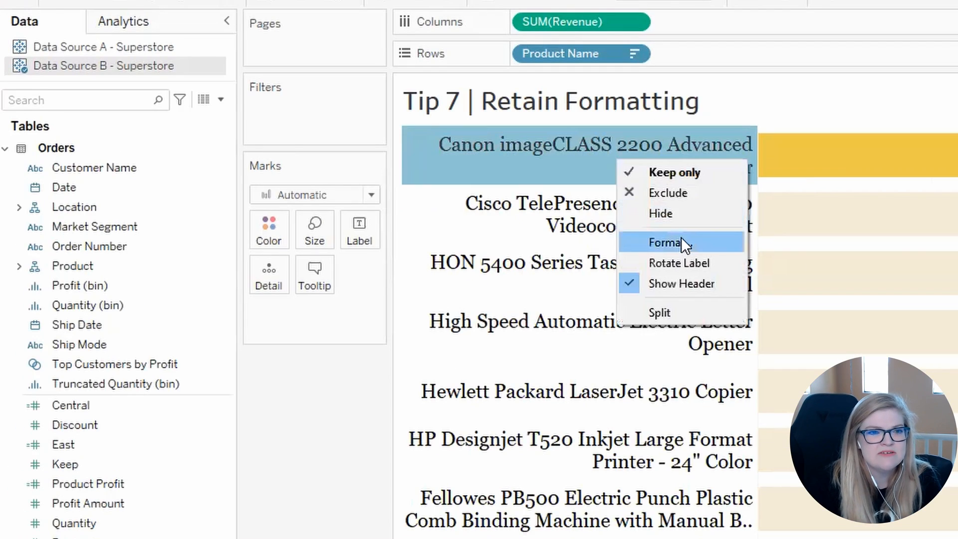
left_click(681, 238)
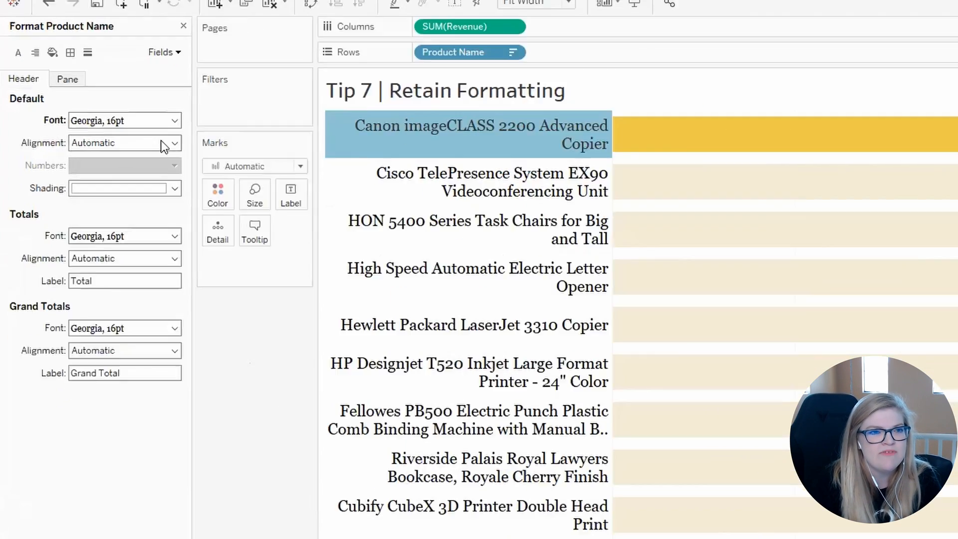
left_click(226, 21)
Step: Try adding Manufacturer to Rows after Product Name, and undo the addition
left_click(41, 69)
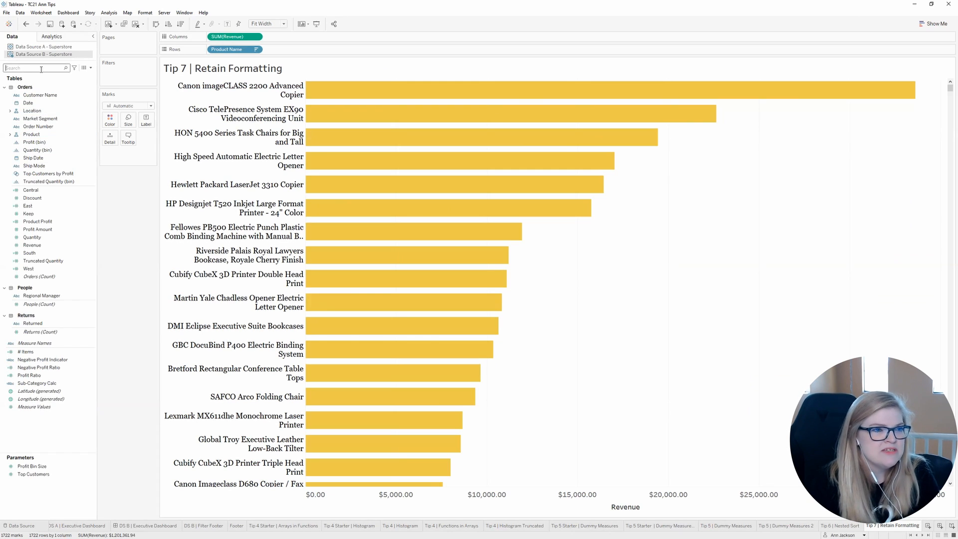
type("MAN")
left_click_drag(43, 103, 275, 52)
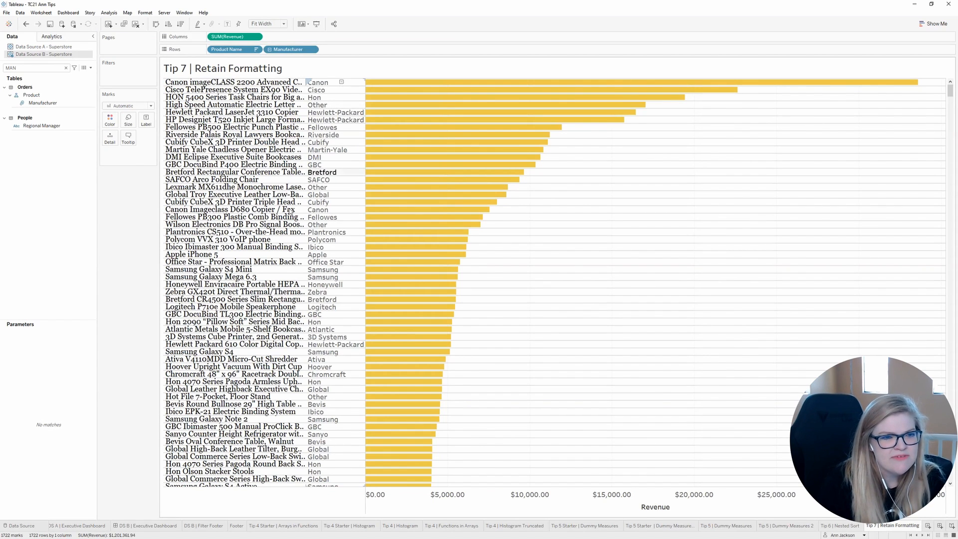
left_click(25, 23)
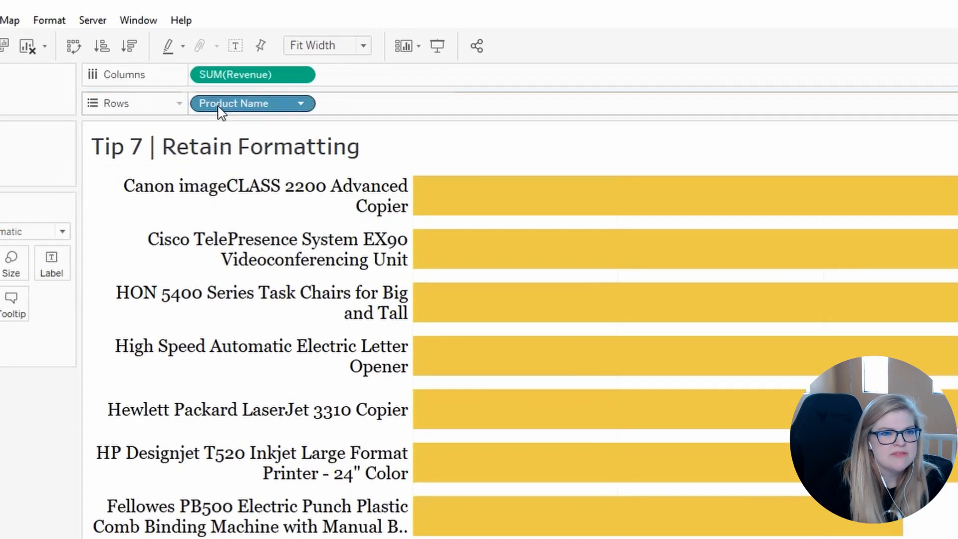
Step: Replace Product Name with [Manufacturer] by editing the existing field in place on Rows
double_click(219, 50)
type("MA")
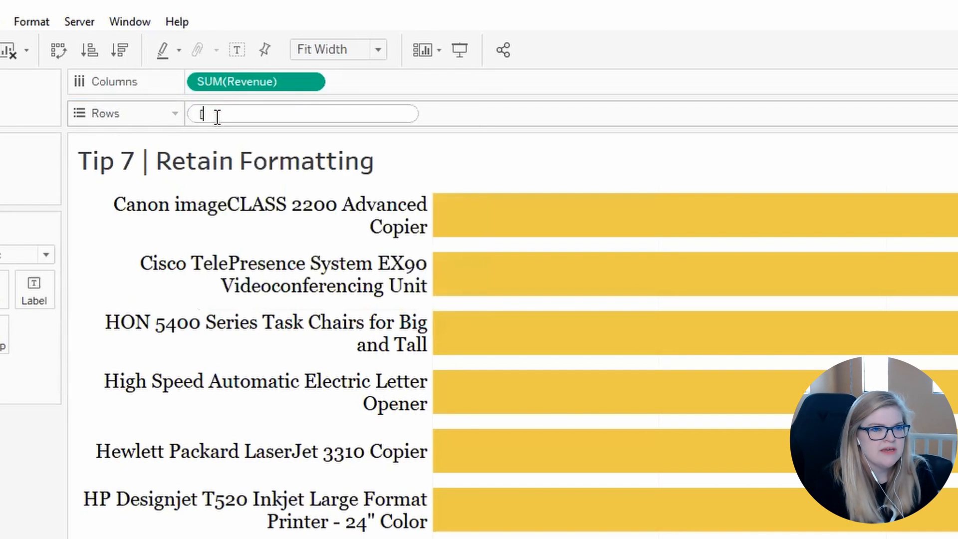
key("BackSpace")
key("BackSpace")
type("MAUN")
key("BackSpace")
key("BackSpace")
type("N")
key("Return")
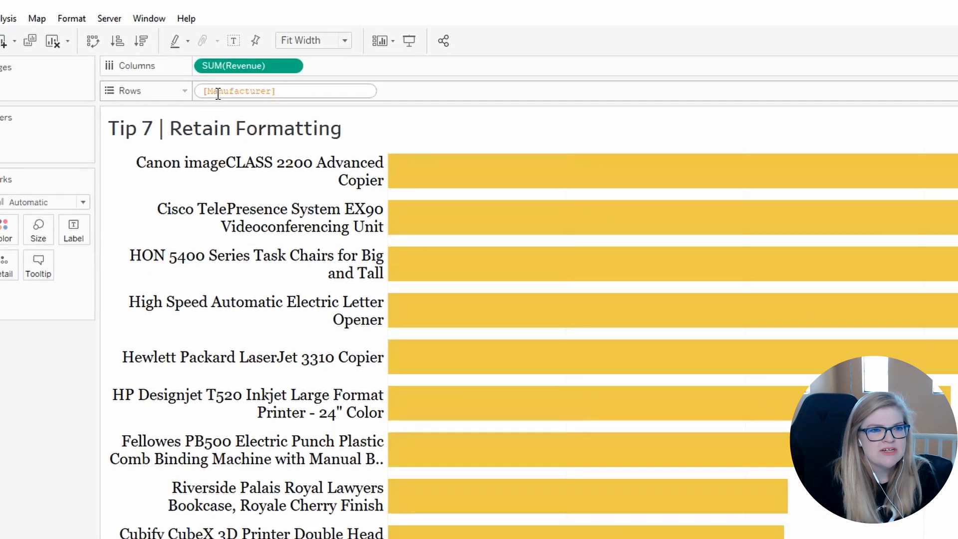
key("Return")
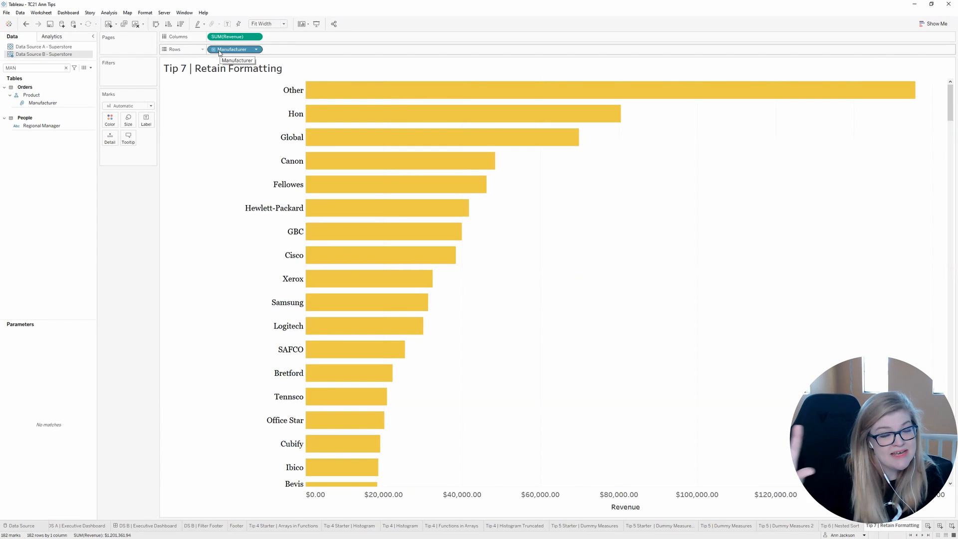
right_click(553, 205)
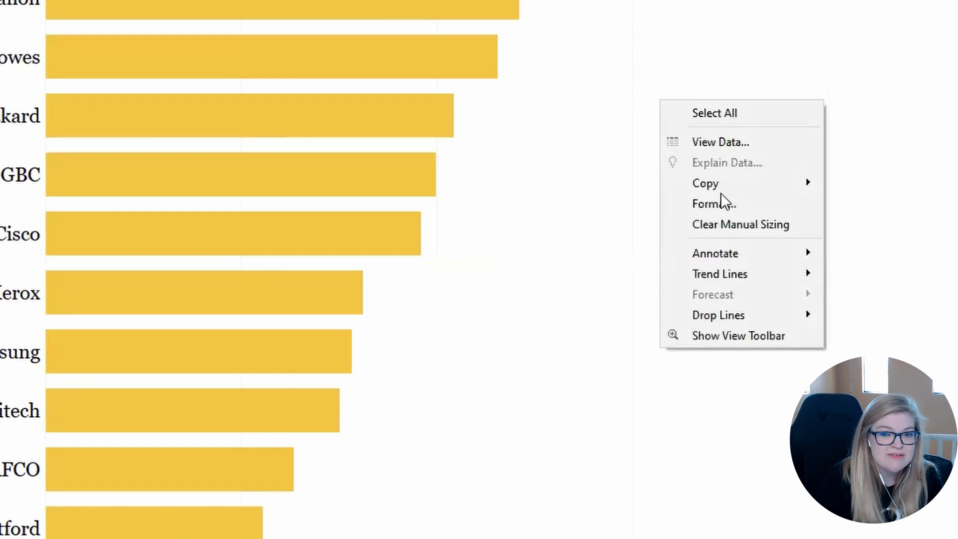
left_click(523, 254)
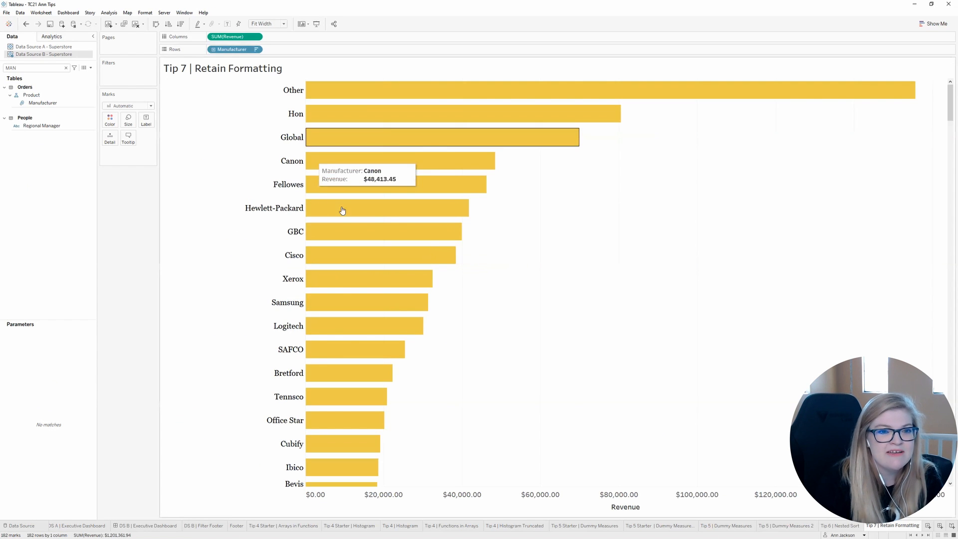